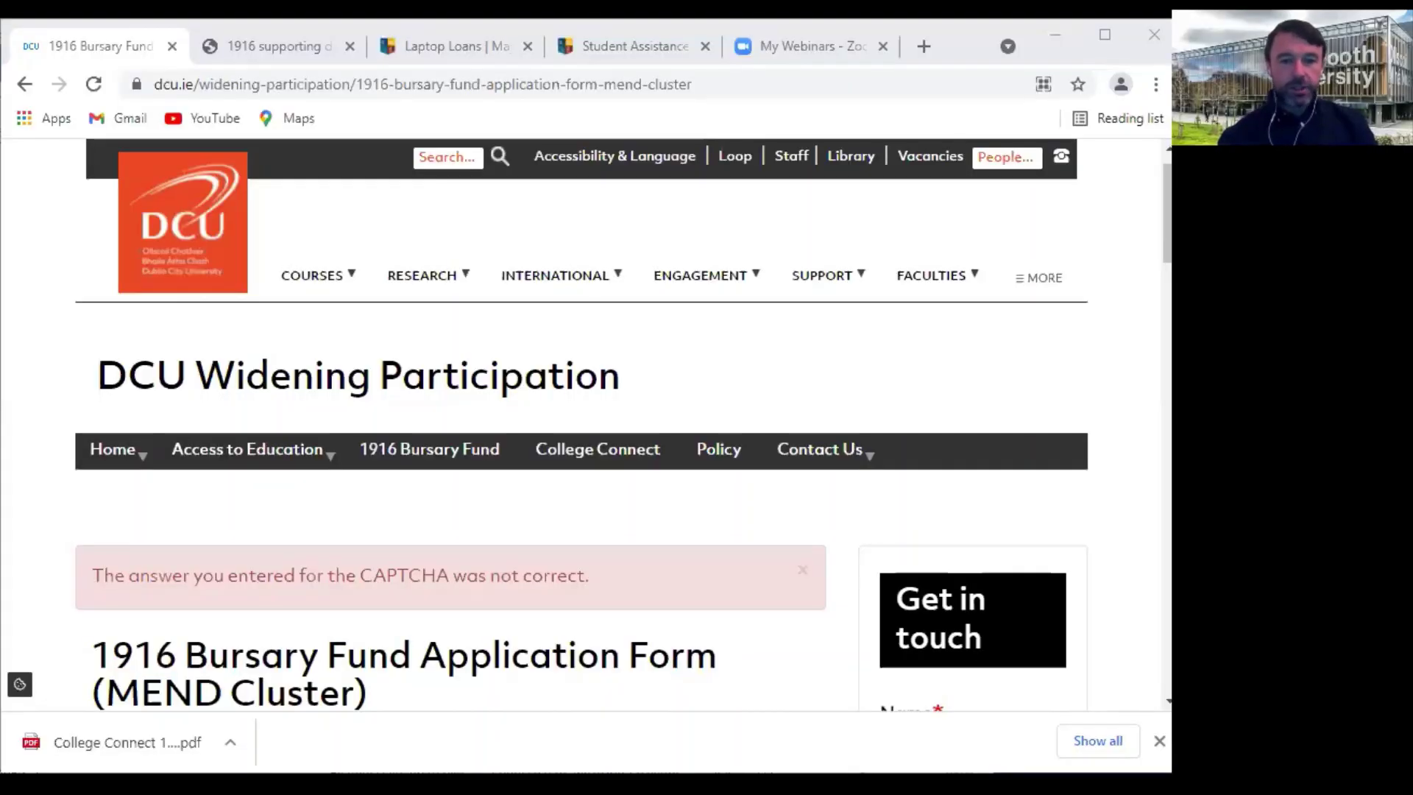
Scroll past the page header to the eligibility introduction and the first question, still '- None -'
{"action": "scroll", "coordinate": [593, 537], "scroll_direction": "down", "scroll_amount": 2}
{"action": "scroll", "coordinate": [597, 549], "scroll_direction": "up", "scroll_amount": 2}
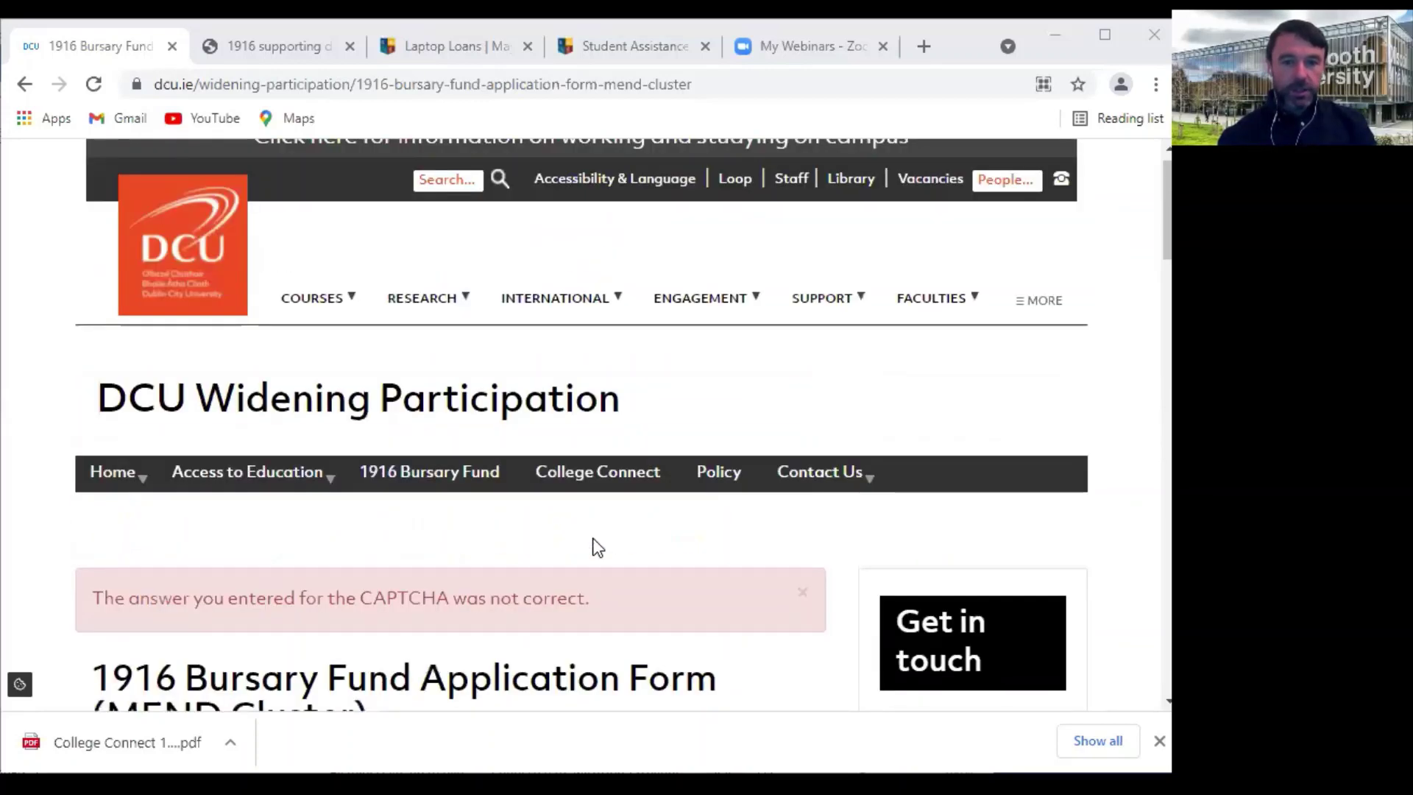
{"action": "scroll", "coordinate": [565, 524], "scroll_direction": "down", "scroll_amount": 2}
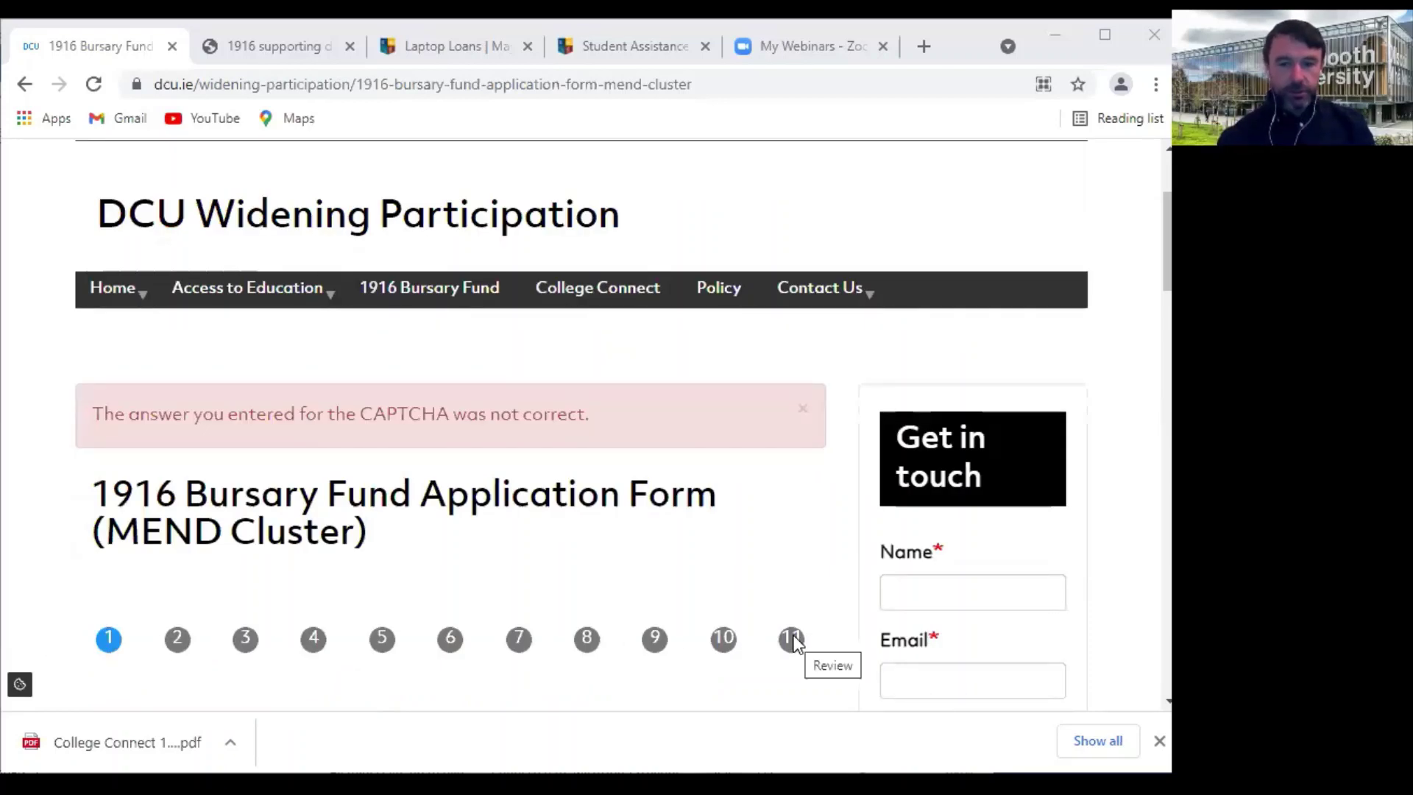
{"action": "scroll", "coordinate": [695, 585], "scroll_direction": "down", "scroll_amount": 1}
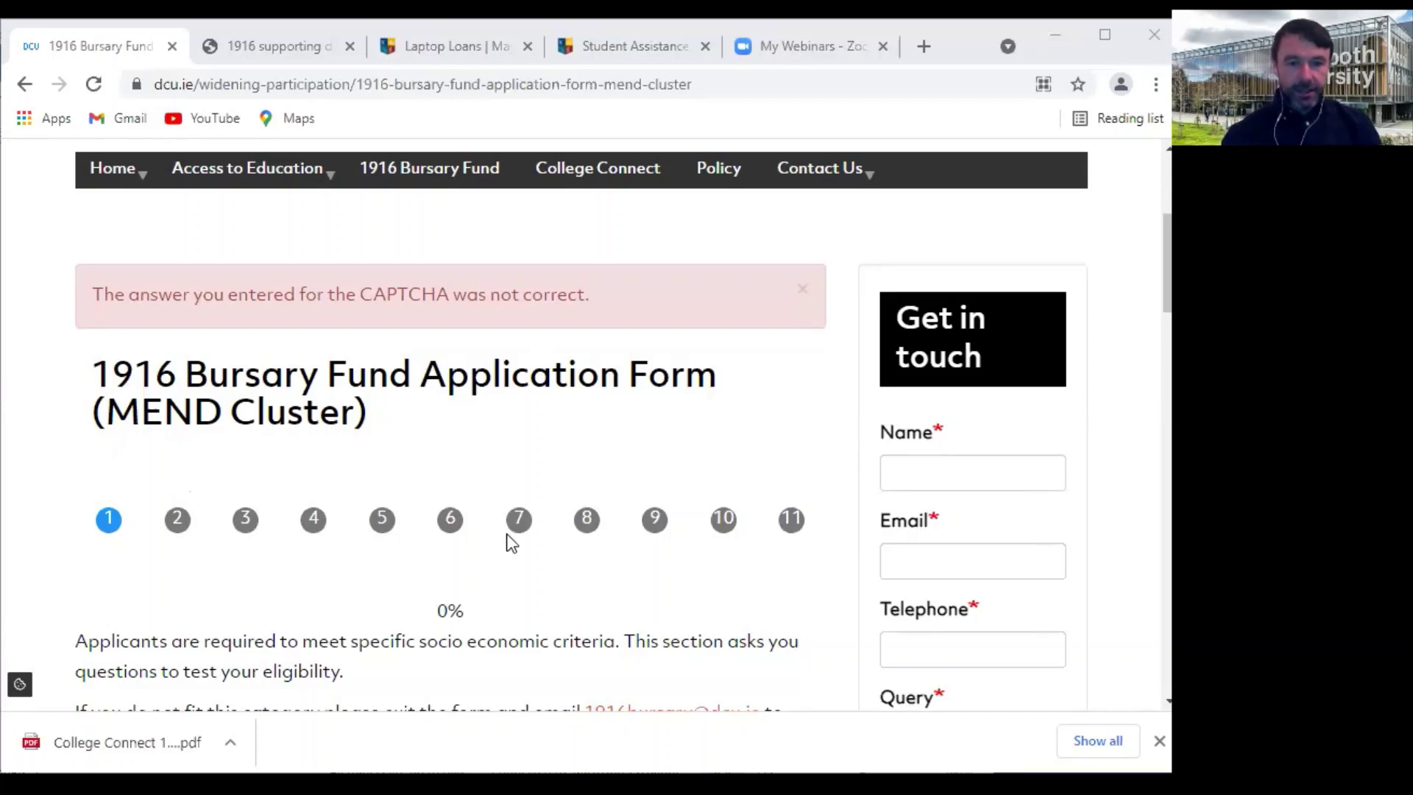
{"action": "scroll", "coordinate": [523, 535], "scroll_direction": "down", "scroll_amount": 4}
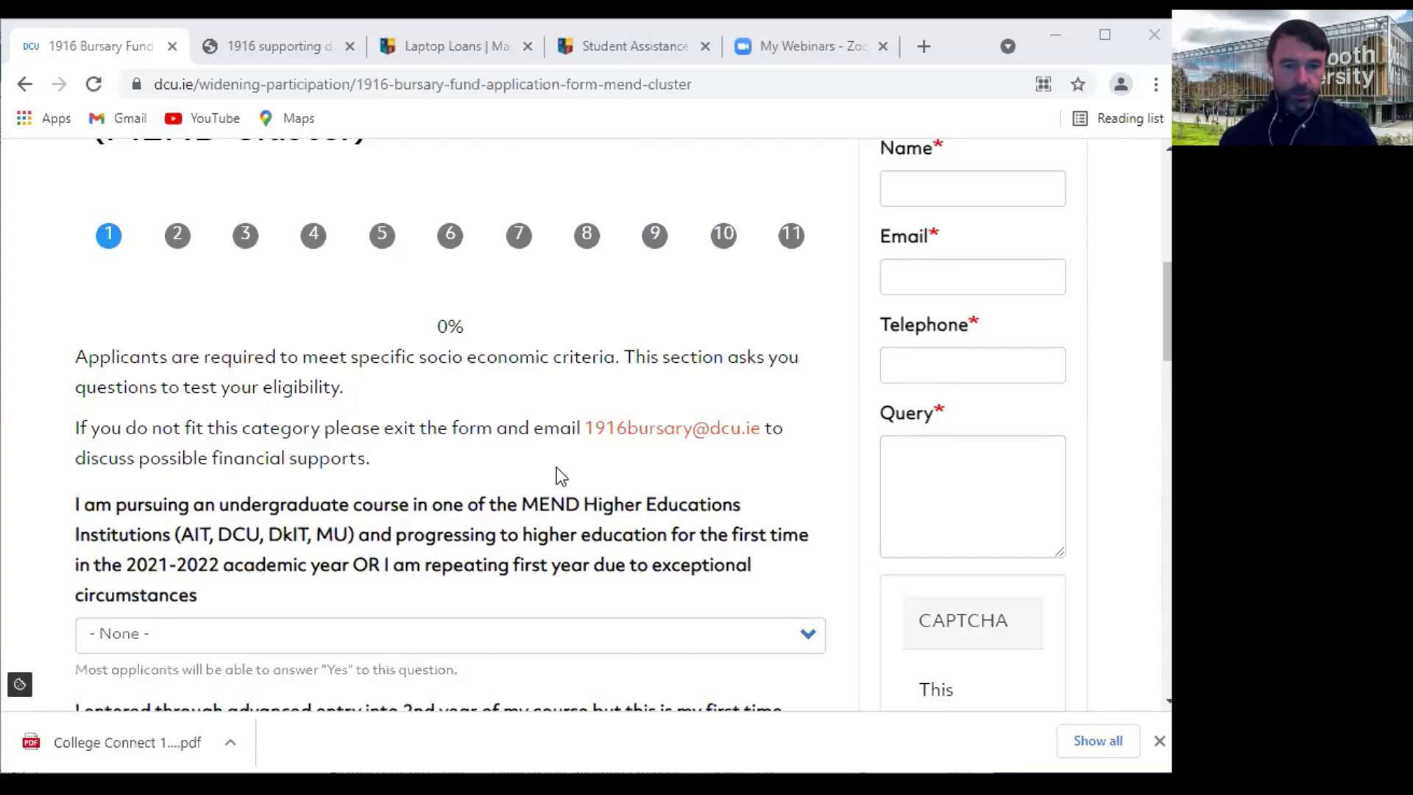
{"action": "scroll", "coordinate": [559, 475], "scroll_direction": "down", "scroll_amount": 3}
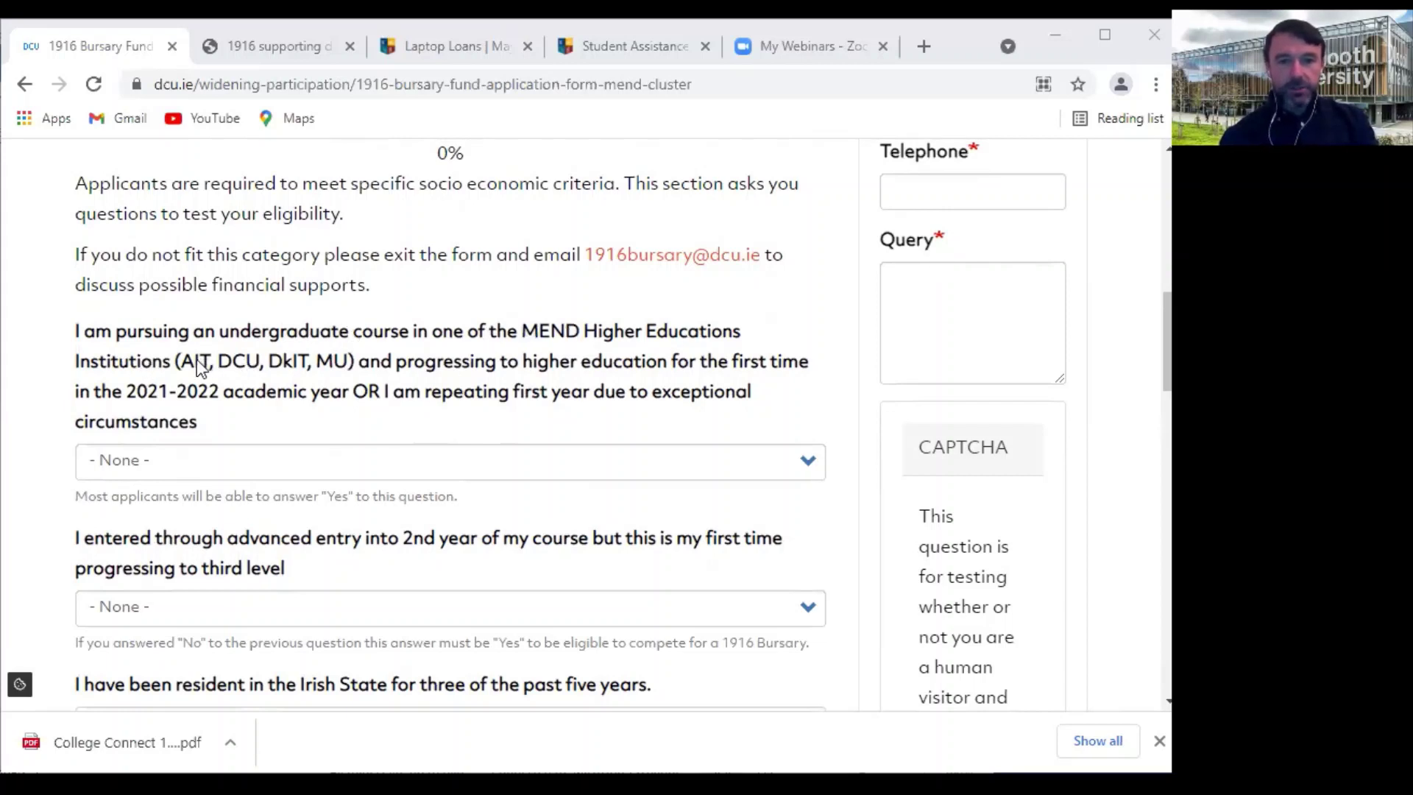
Answer Yes to the MEND undergraduate course question and No to the advanced entry question
{"action": "left_click", "coordinate": [800, 469]}
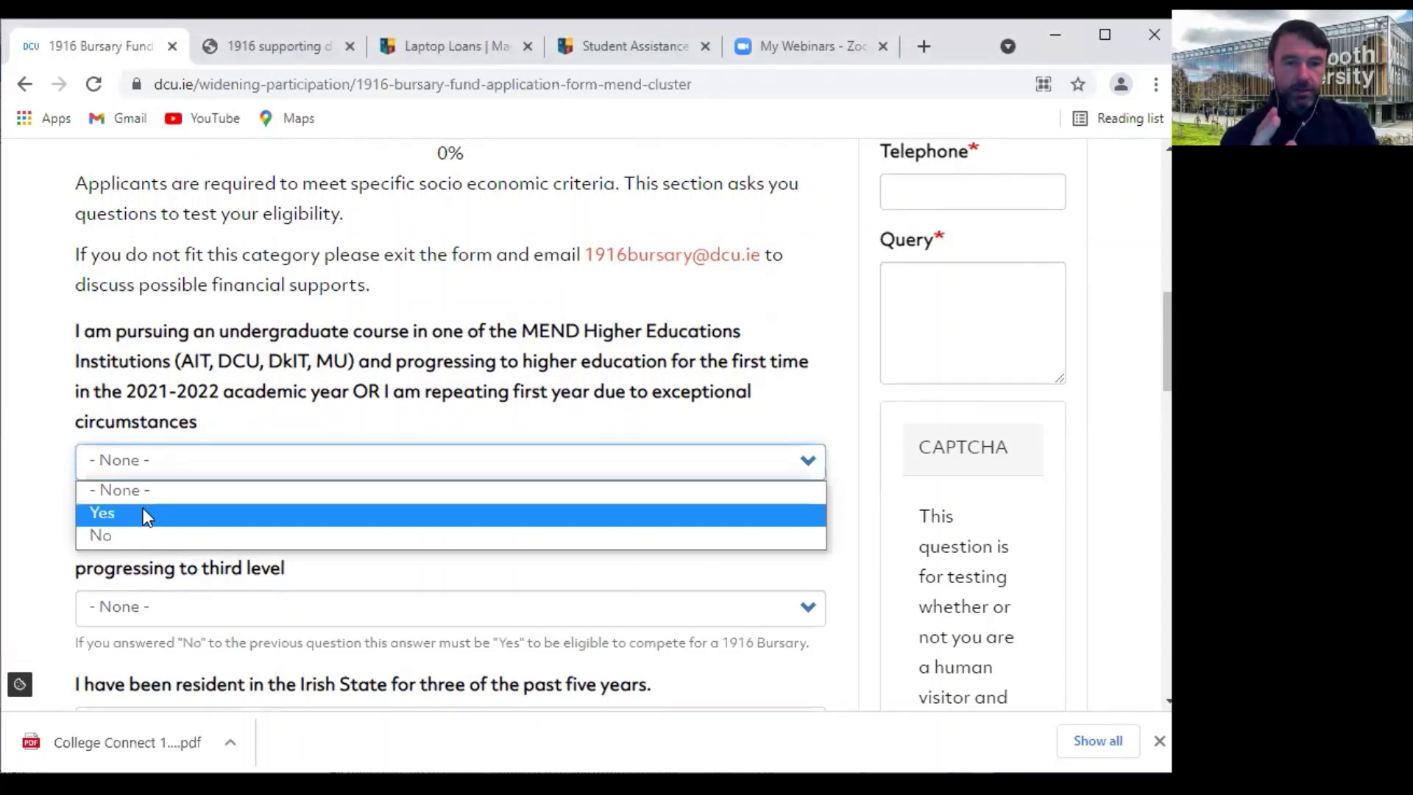
{"action": "left_click", "coordinate": [145, 515]}
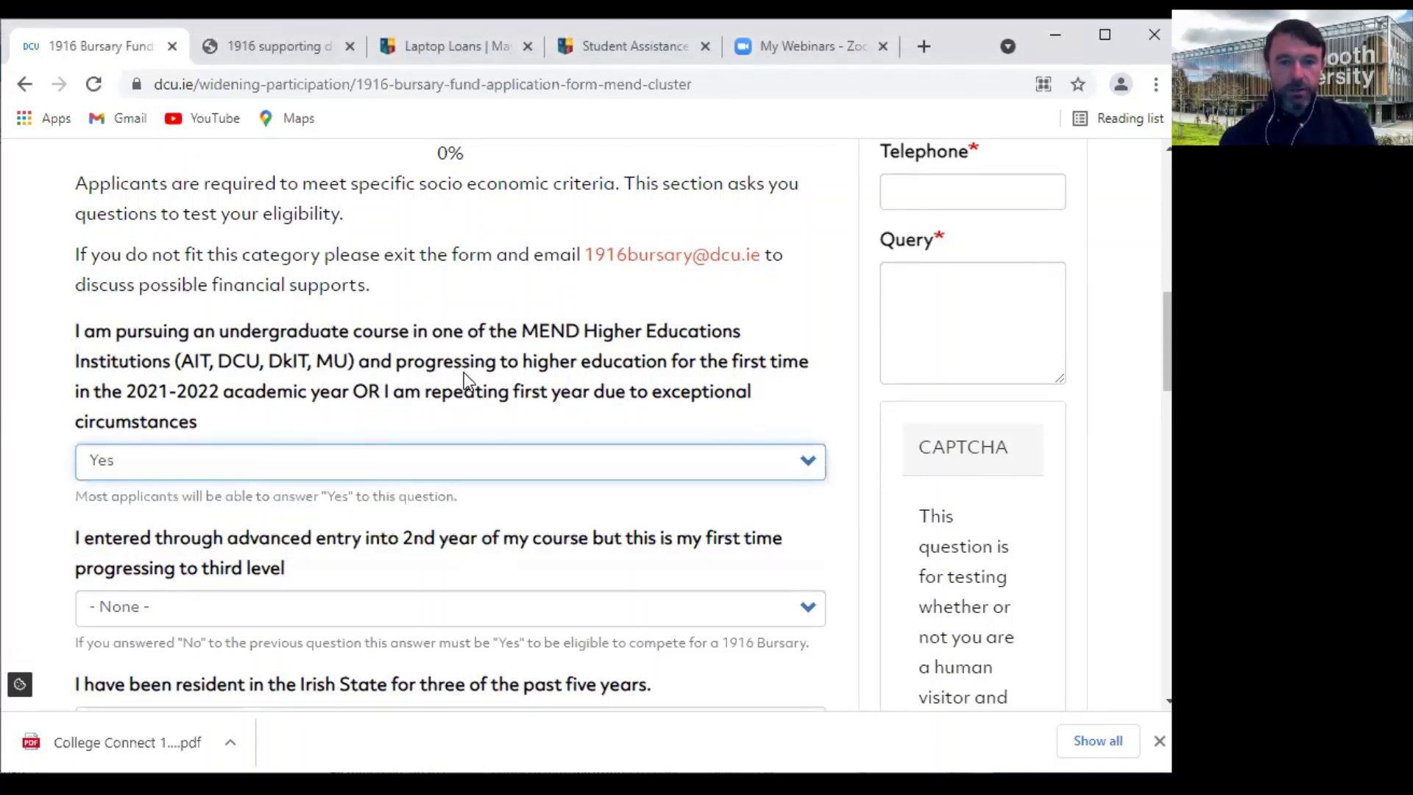
{"action": "scroll", "coordinate": [669, 361], "scroll_direction": "down", "scroll_amount": 1}
{"action": "scroll", "coordinate": [665, 351], "scroll_direction": "down", "scroll_amount": 1}
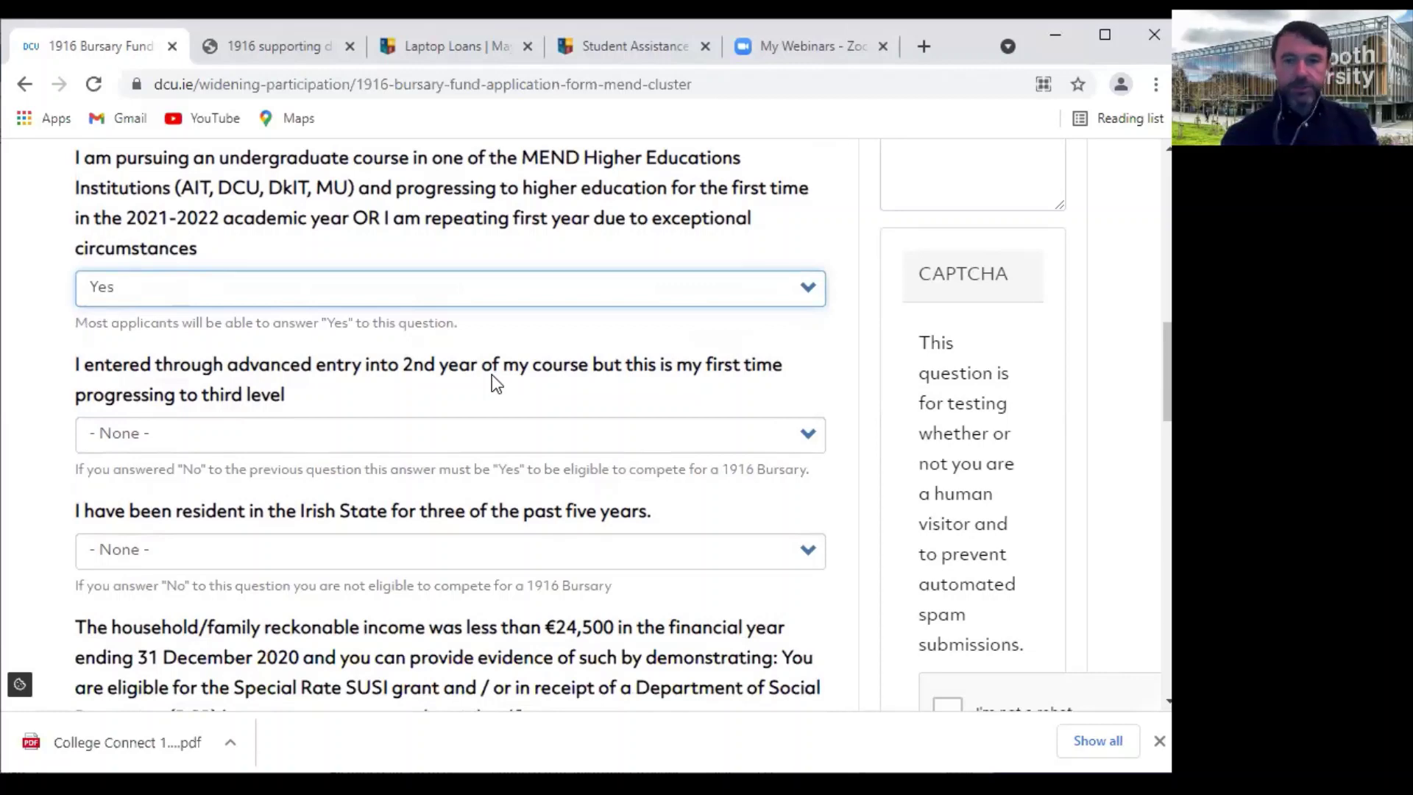
{"action": "left_click", "coordinate": [808, 439]}
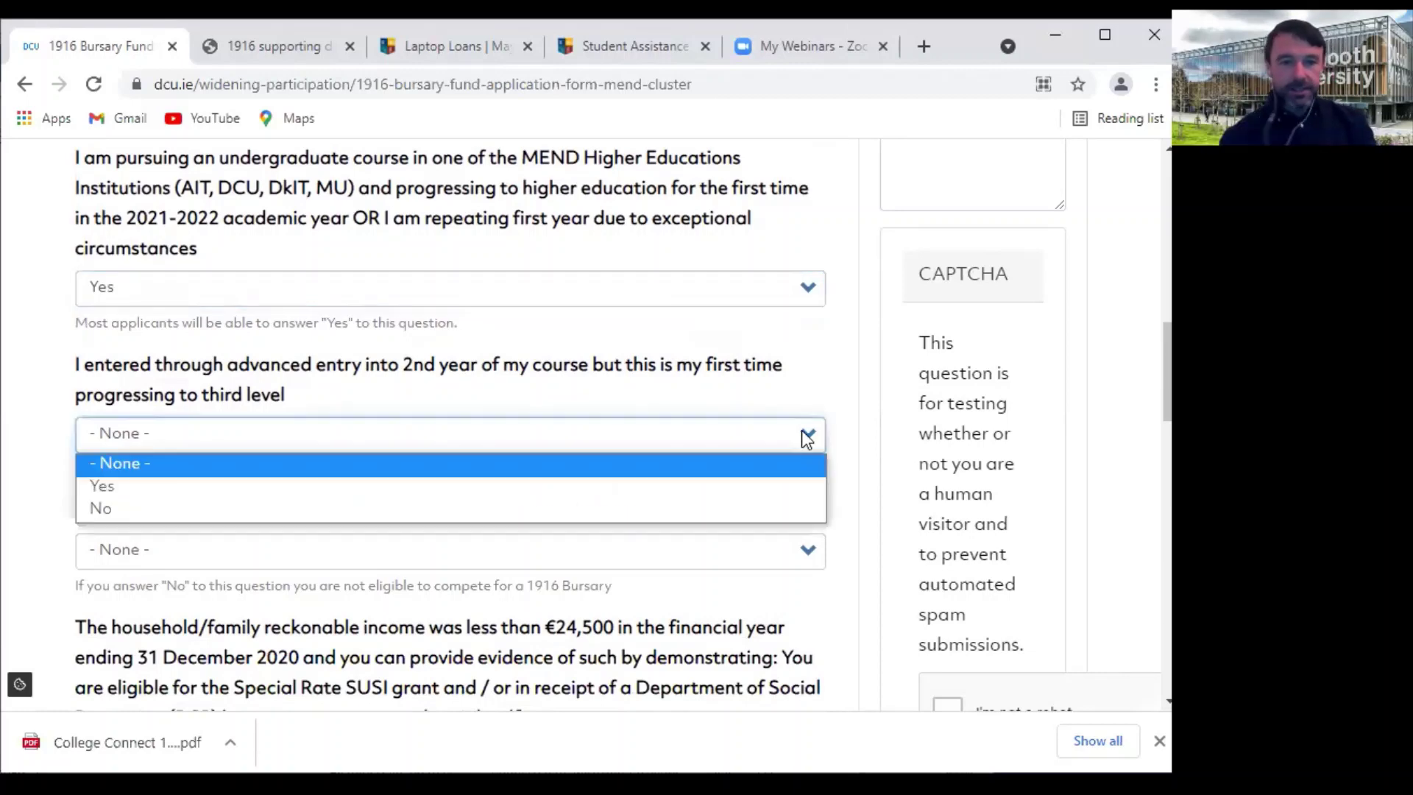
{"action": "left_click", "coordinate": [408, 494]}
Answer Yes to the three-year residency question and the €24,500 household income question
{"action": "scroll", "coordinate": [655, 478], "scroll_direction": "down", "scroll_amount": 1}
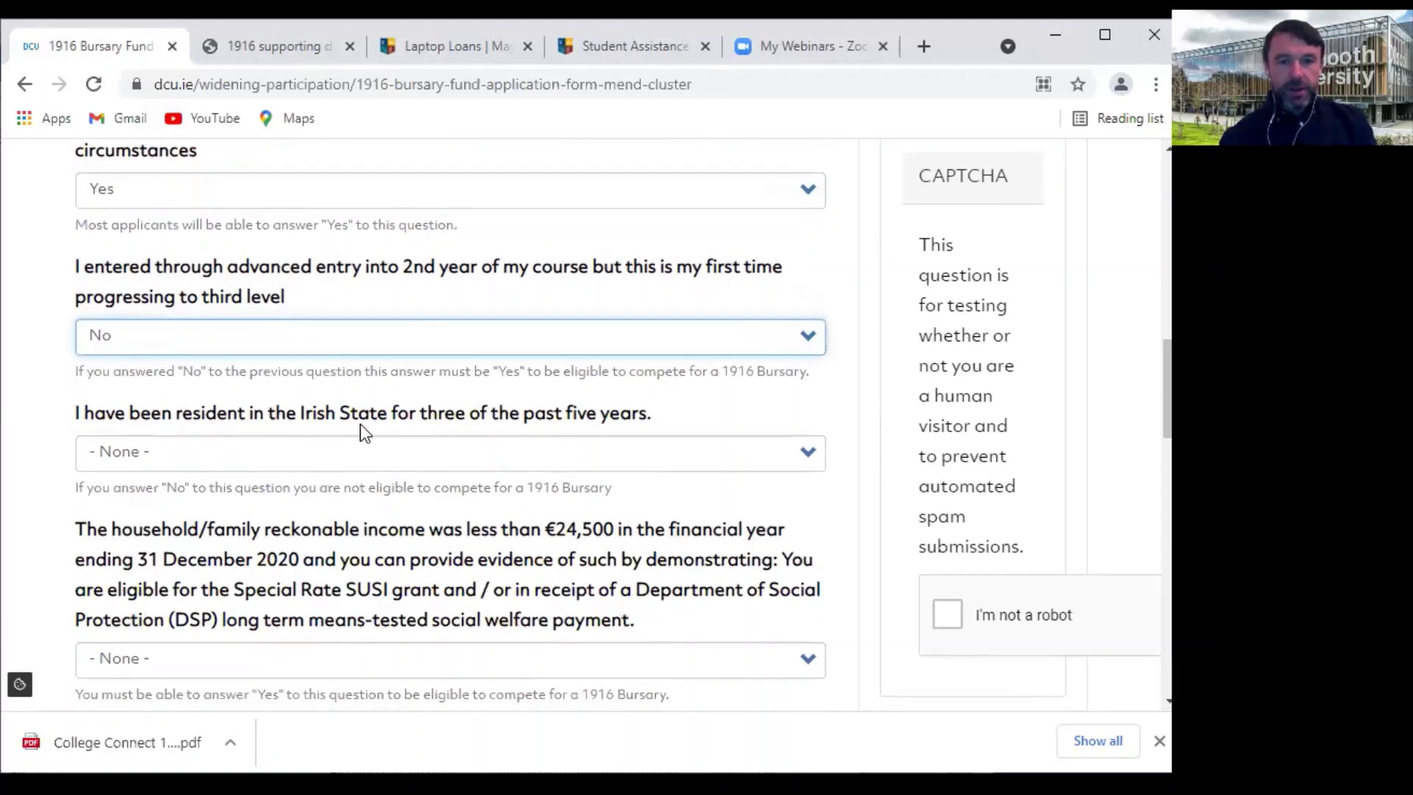
{"action": "left_click", "coordinate": [810, 455]}
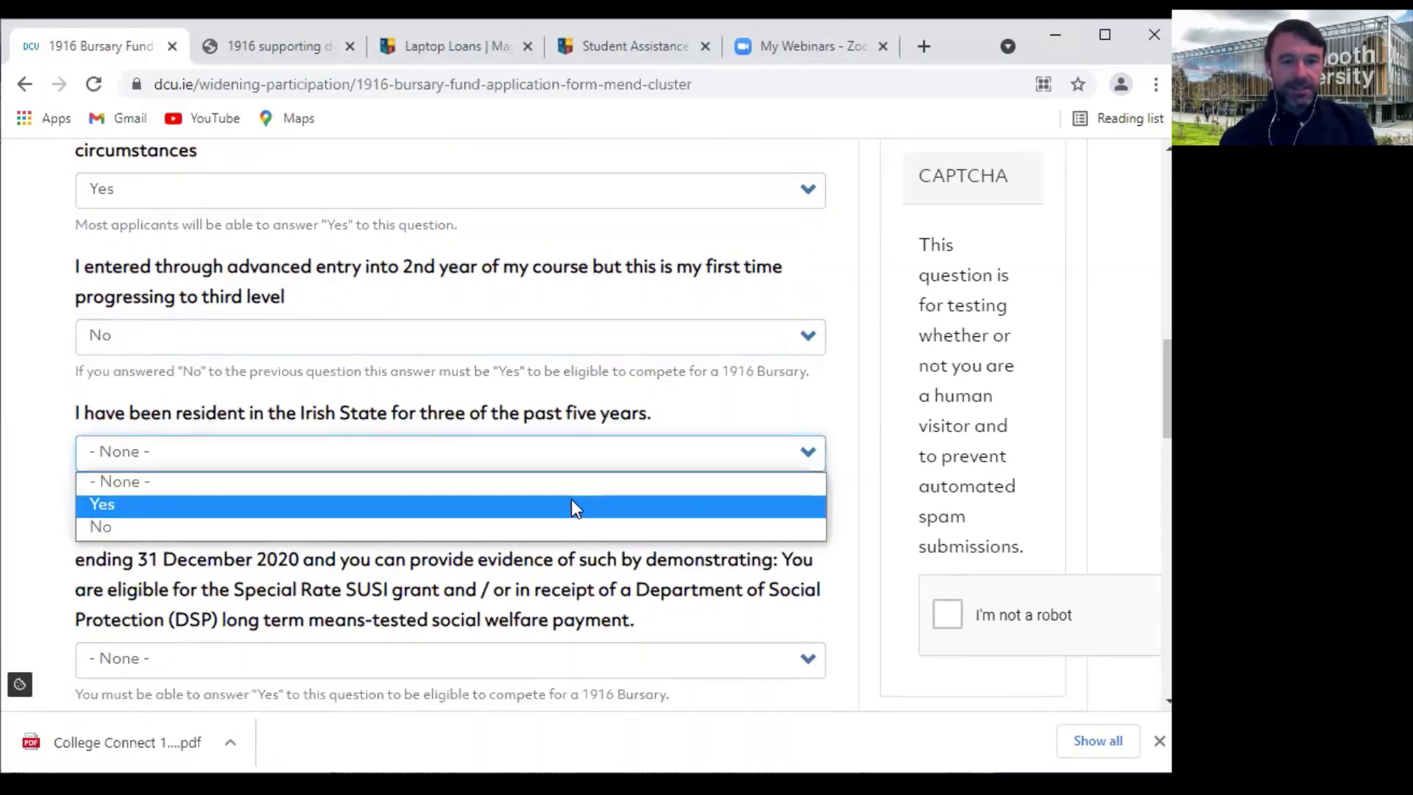
{"action": "left_click", "coordinate": [574, 508]}
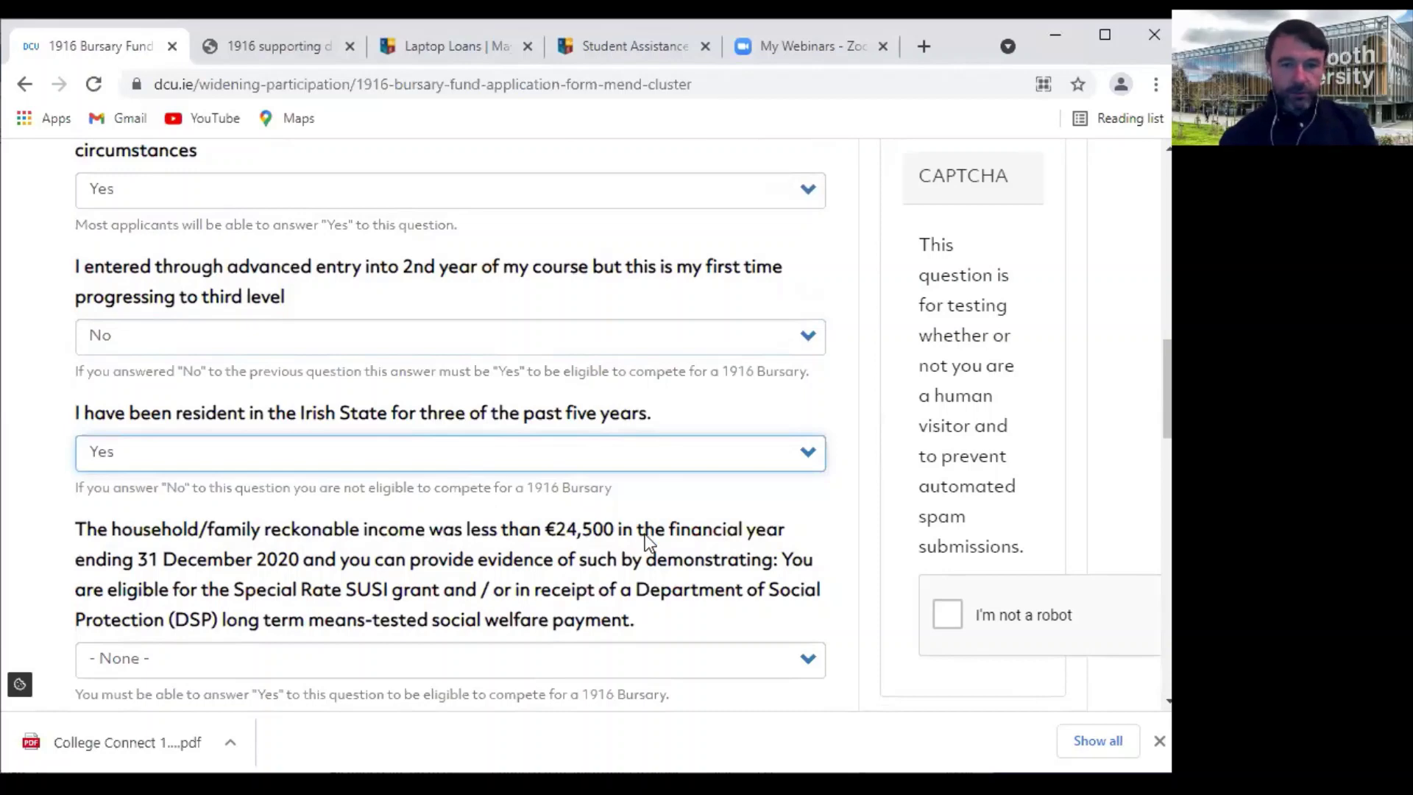
{"action": "scroll", "coordinate": [645, 533], "scroll_direction": "down", "scroll_amount": 2}
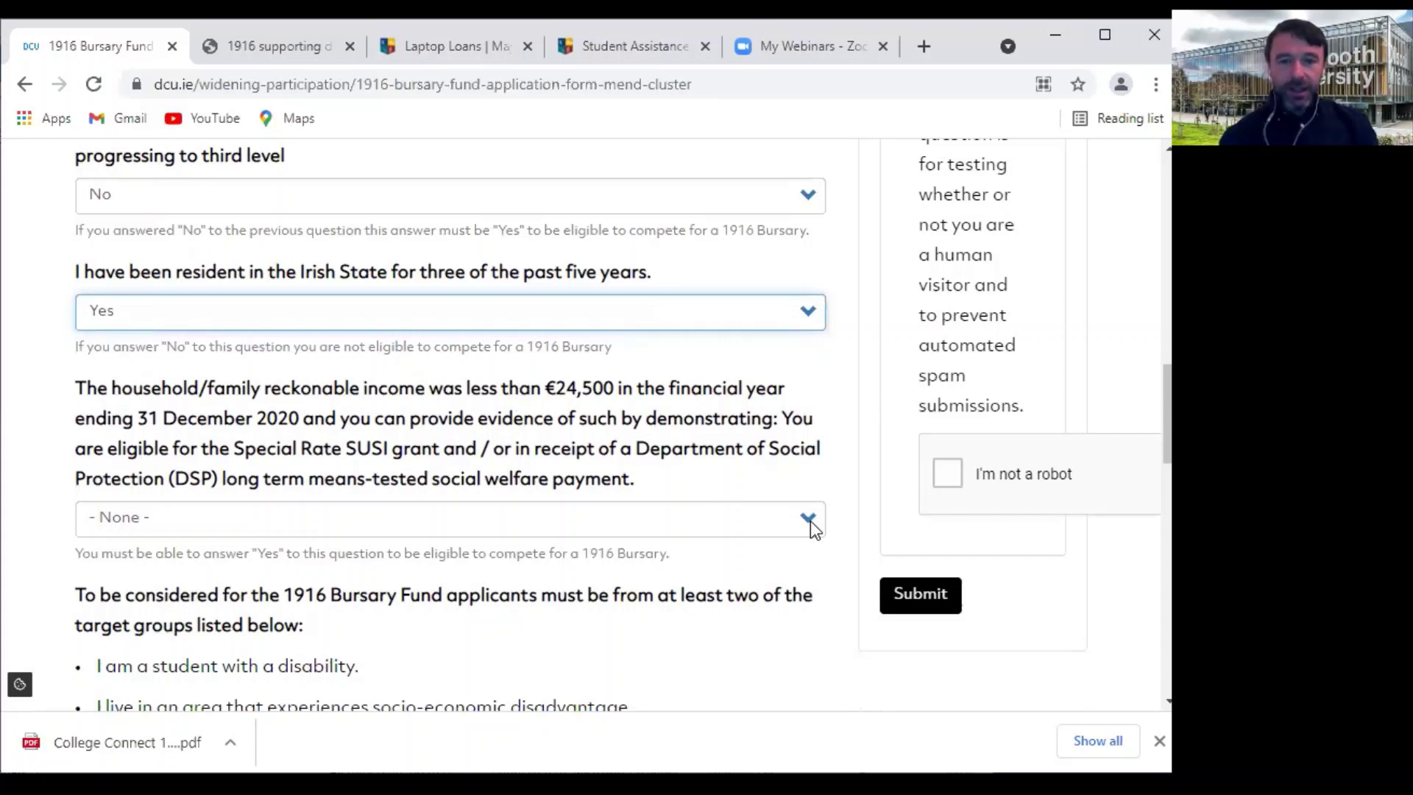
{"action": "left_click", "coordinate": [811, 521]}
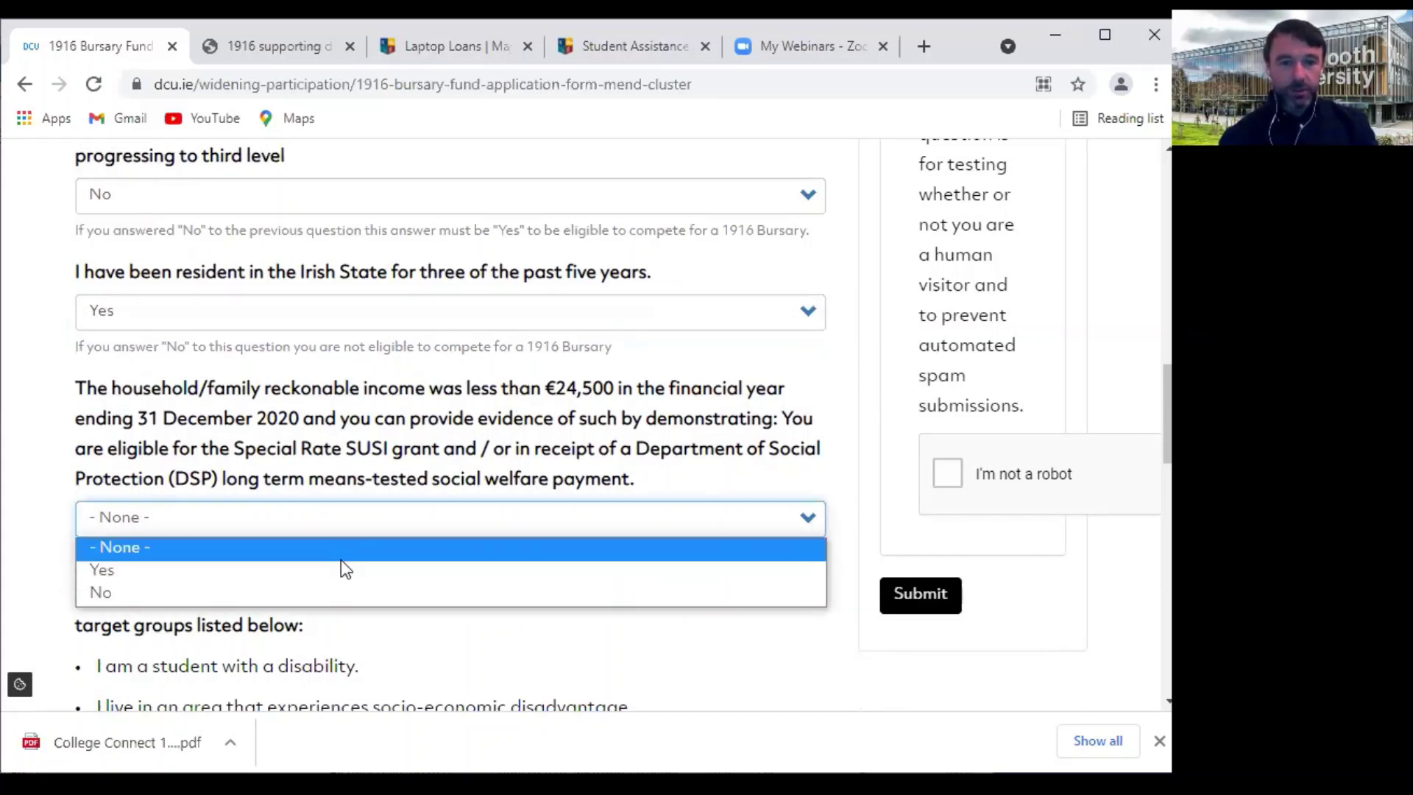
{"action": "left_click", "coordinate": [339, 572]}
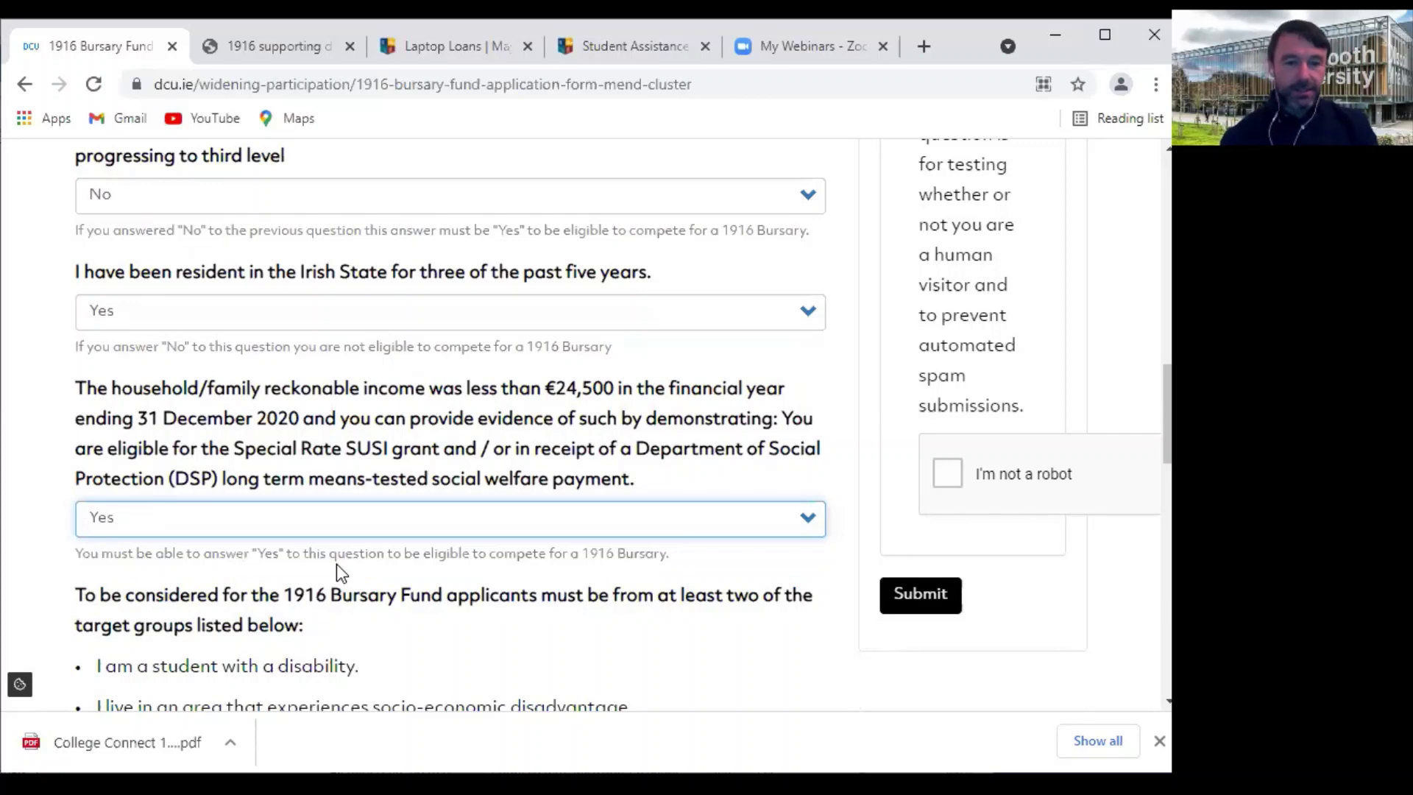
{"action": "scroll", "coordinate": [337, 563], "scroll_direction": "down", "scroll_amount": 1}
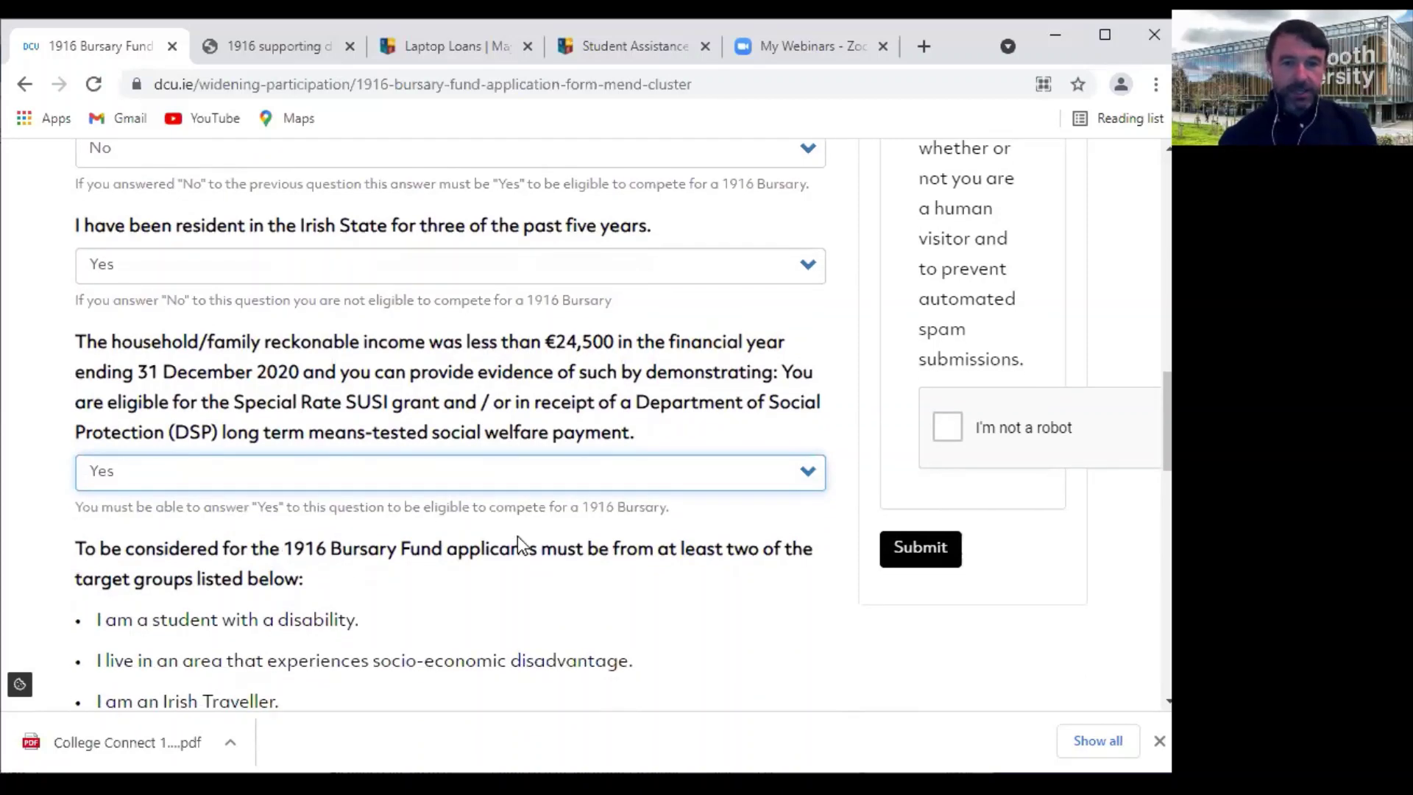
Below the target groups list, tick 'I meet at least 1 of the above and I am under the income limit'
{"action": "scroll", "coordinate": [486, 534], "scroll_direction": "down", "scroll_amount": 4}
{"action": "scroll", "coordinate": [518, 549], "scroll_direction": "down", "scroll_amount": 1}
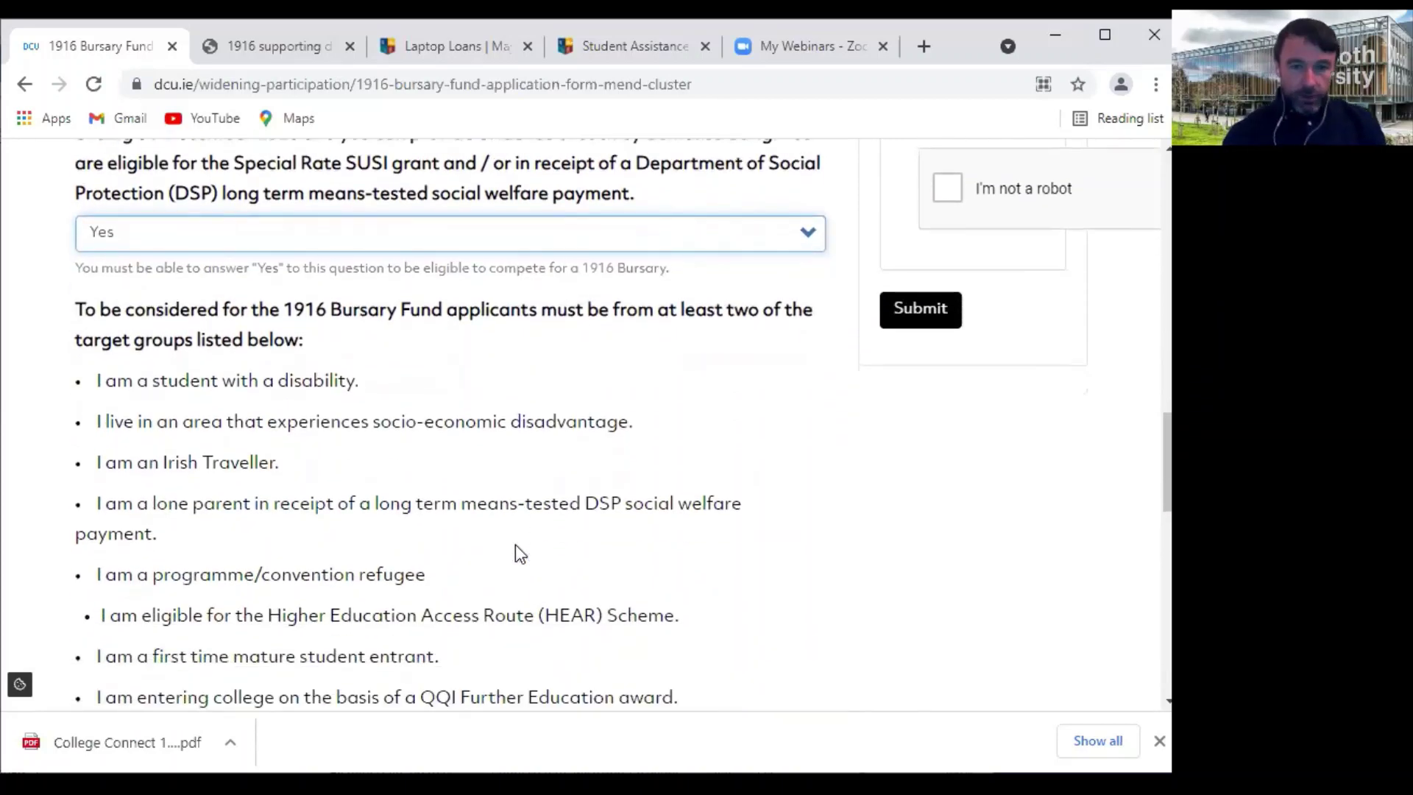
{"action": "scroll", "coordinate": [516, 545], "scroll_direction": "down", "scroll_amount": 1}
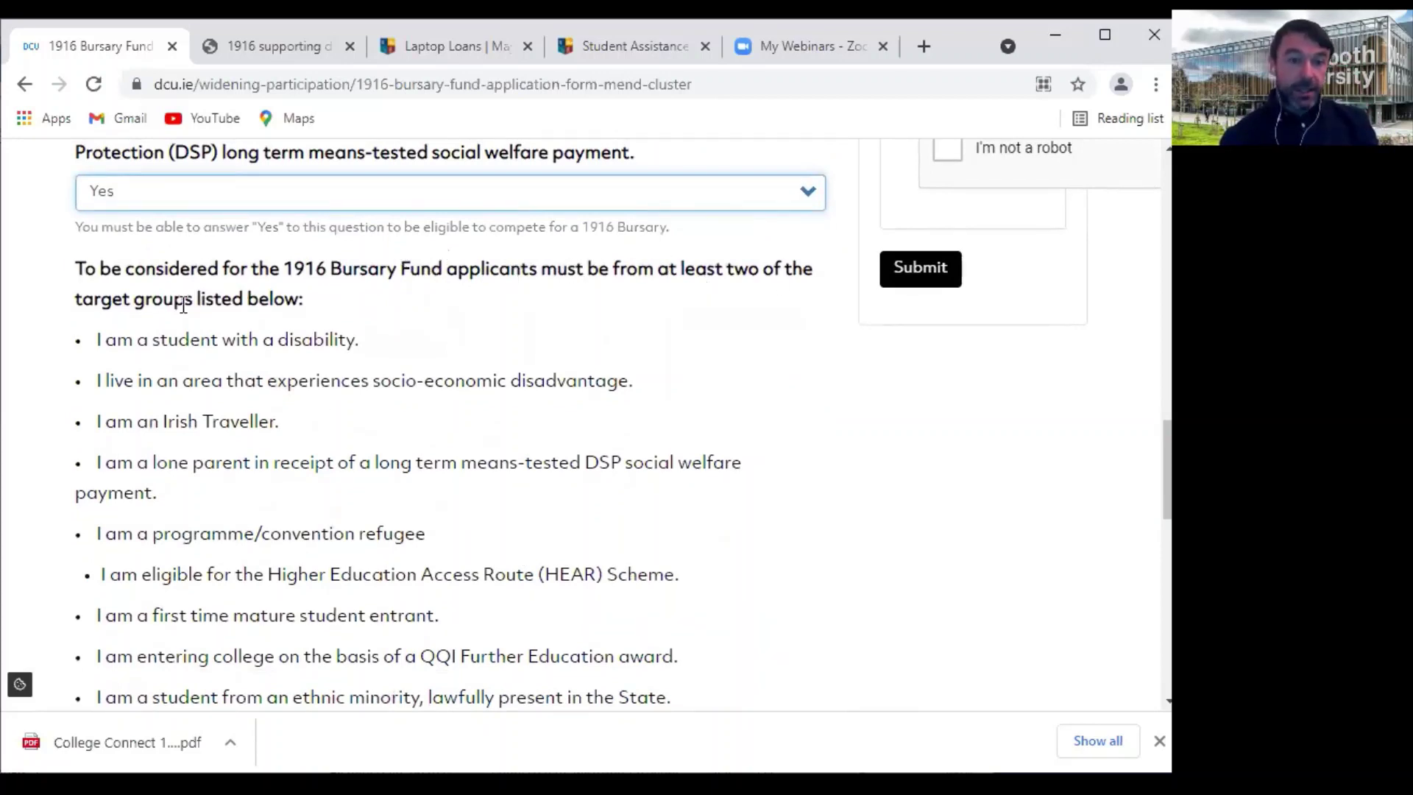
{"action": "scroll", "coordinate": [233, 337], "scroll_direction": "down", "scroll_amount": 1}
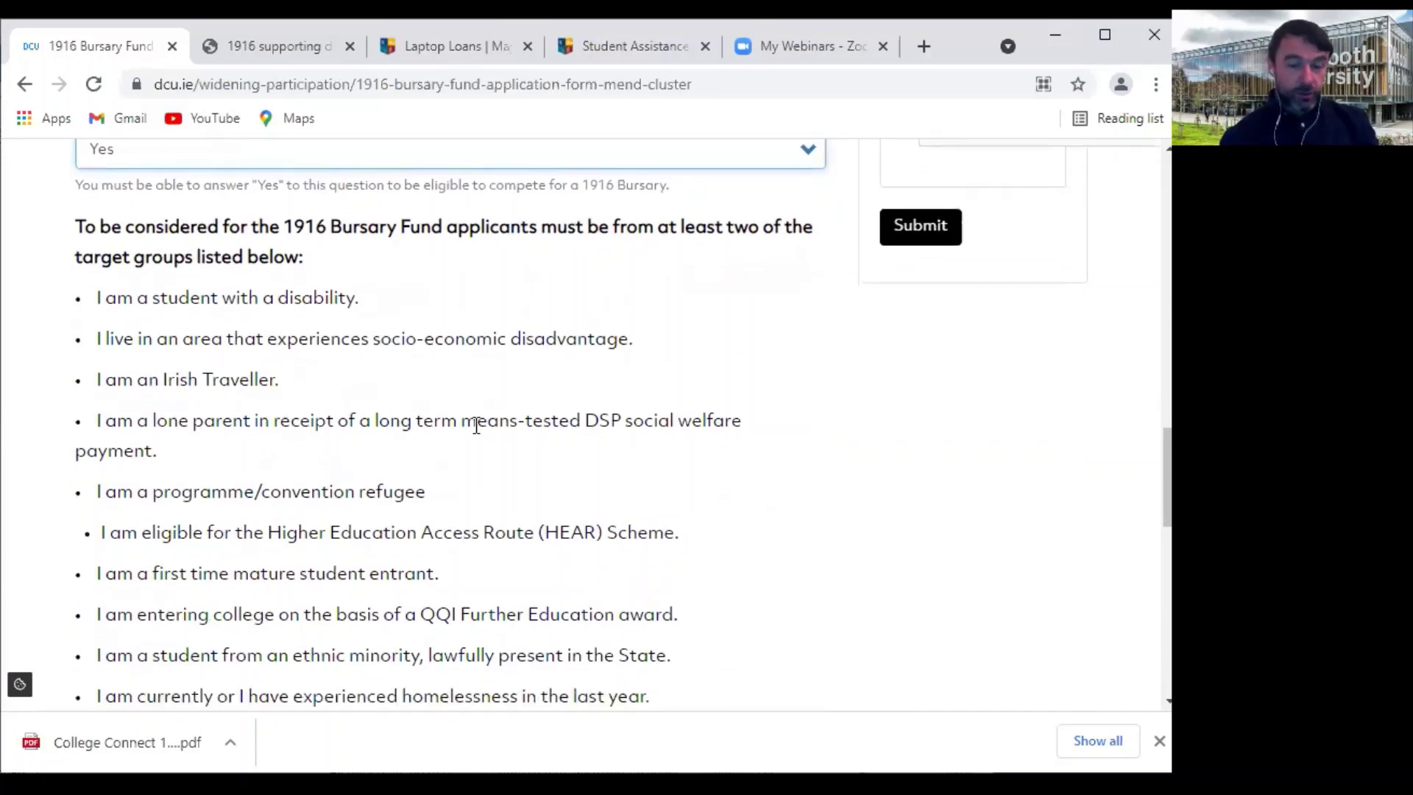
{"action": "scroll", "coordinate": [475, 433], "scroll_direction": "down", "scroll_amount": 3}
{"action": "scroll", "coordinate": [476, 432], "scroll_direction": "down", "scroll_amount": 1}
{"action": "scroll", "coordinate": [477, 432], "scroll_direction": "up", "scroll_amount": 1}
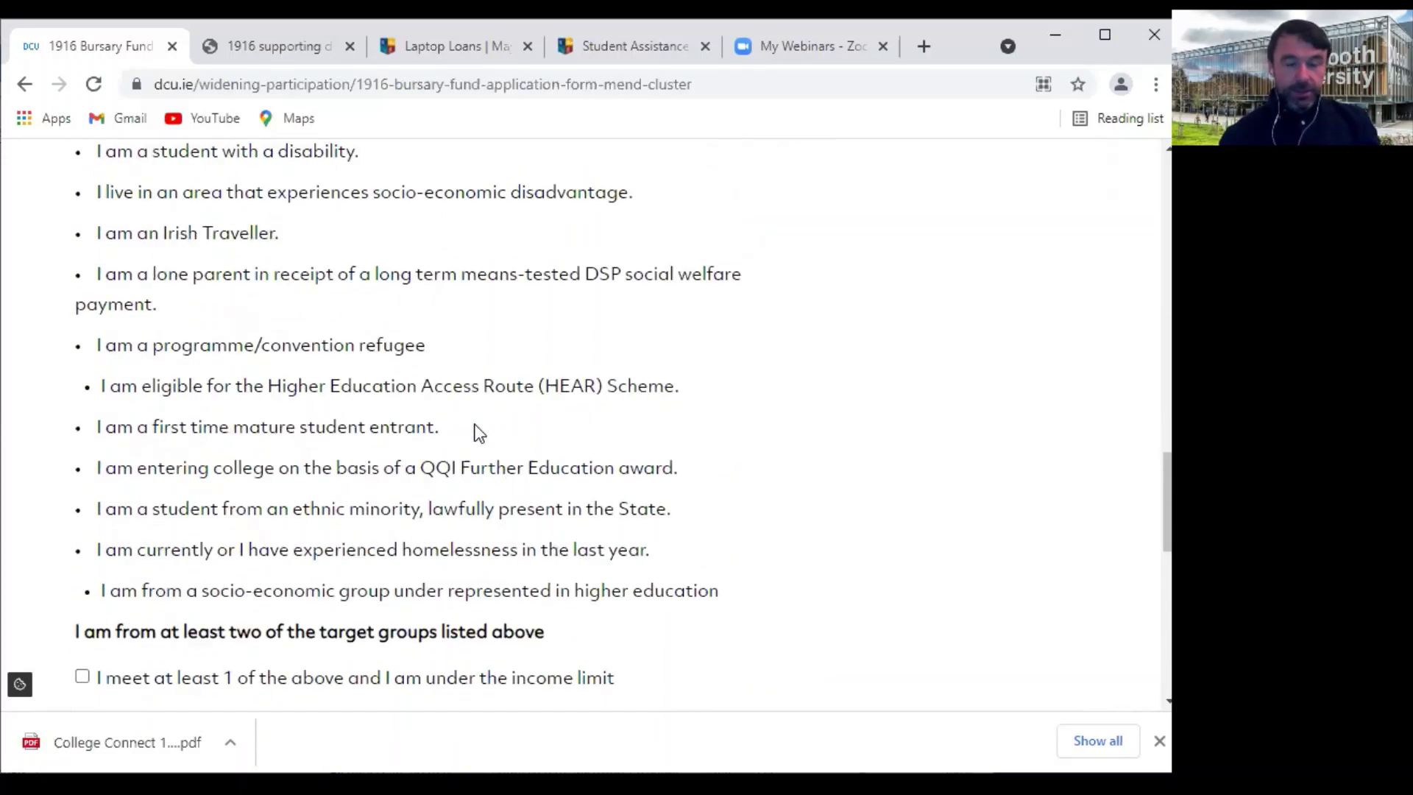
{"action": "scroll", "coordinate": [477, 433], "scroll_direction": "up", "scroll_amount": 1}
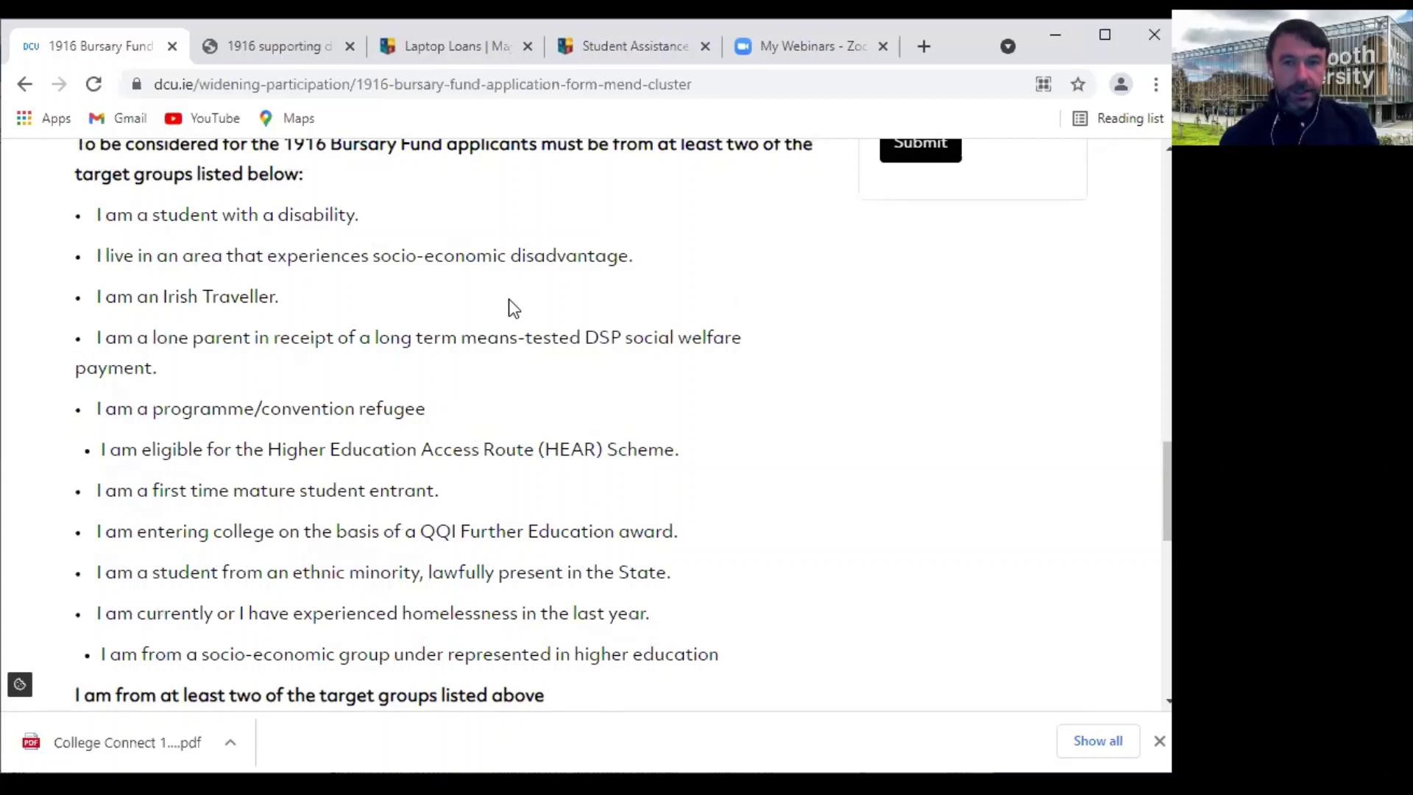
{"action": "scroll", "coordinate": [513, 305], "scroll_direction": "up", "scroll_amount": 1}
{"action": "scroll", "coordinate": [513, 305], "scroll_direction": "up", "scroll_amount": 1}
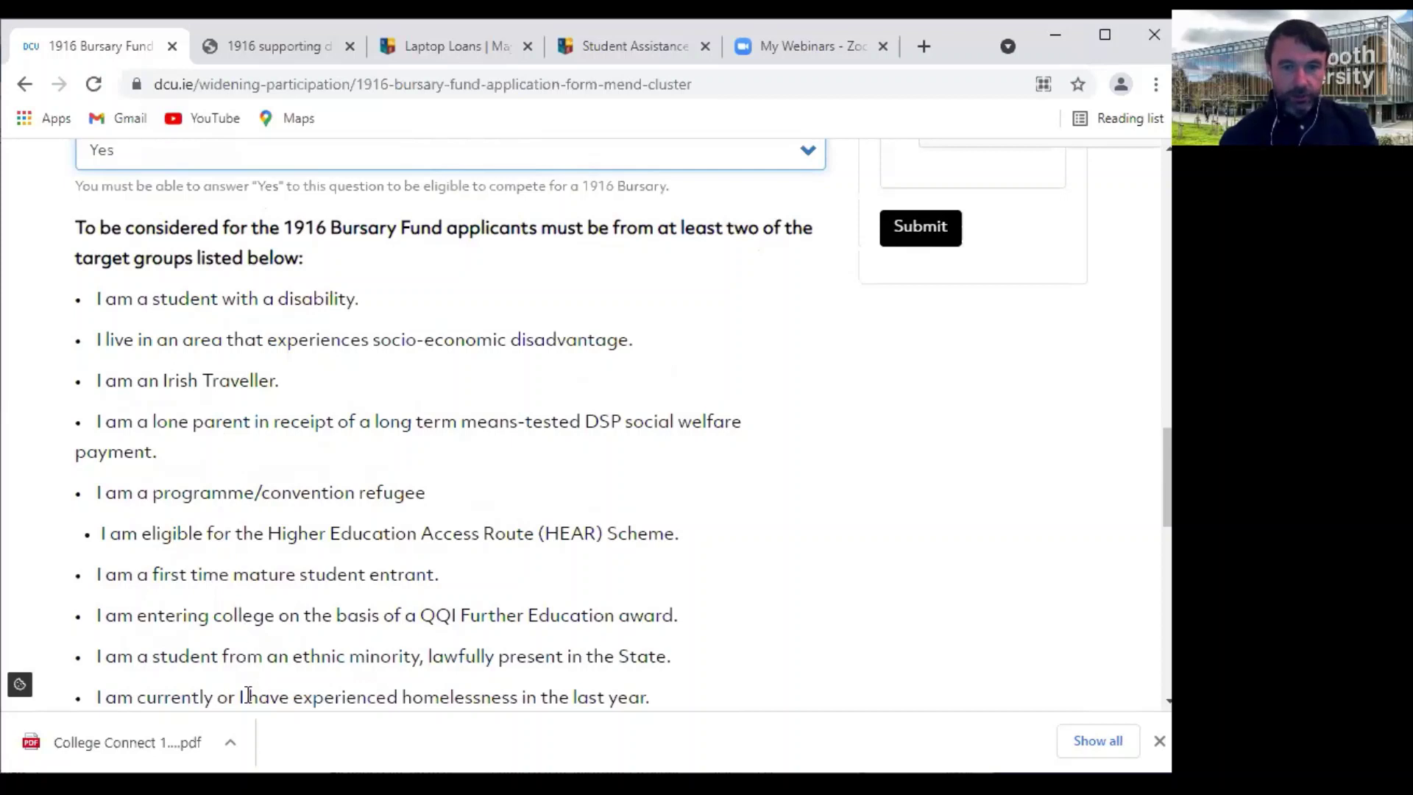
{"action": "scroll", "coordinate": [466, 483], "scroll_direction": "up", "scroll_amount": 3}
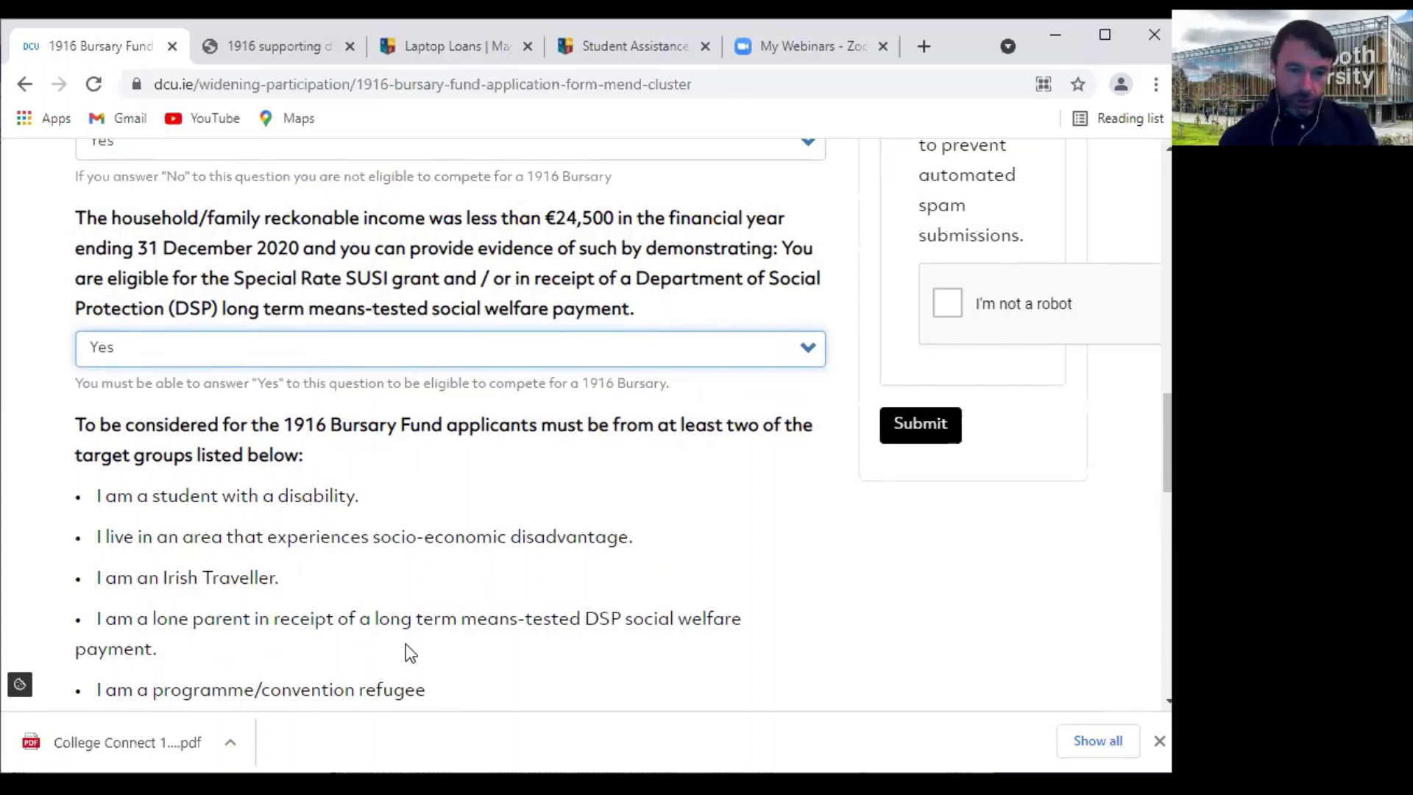
{"action": "scroll", "coordinate": [405, 643], "scroll_direction": "down", "scroll_amount": 3}
{"action": "scroll", "coordinate": [405, 643], "scroll_direction": "down", "scroll_amount": 1}
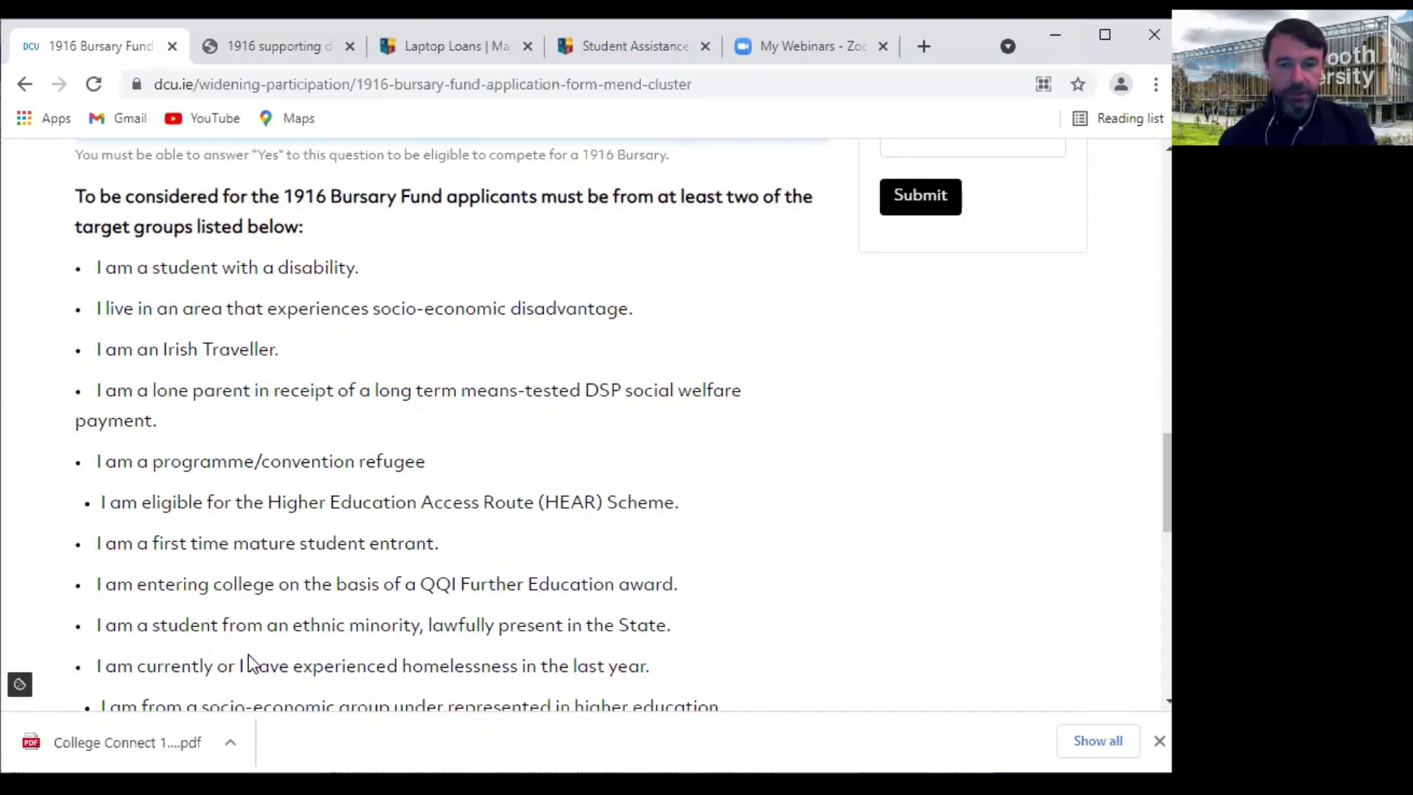
{"action": "scroll", "coordinate": [466, 605], "scroll_direction": "up", "scroll_amount": 2}
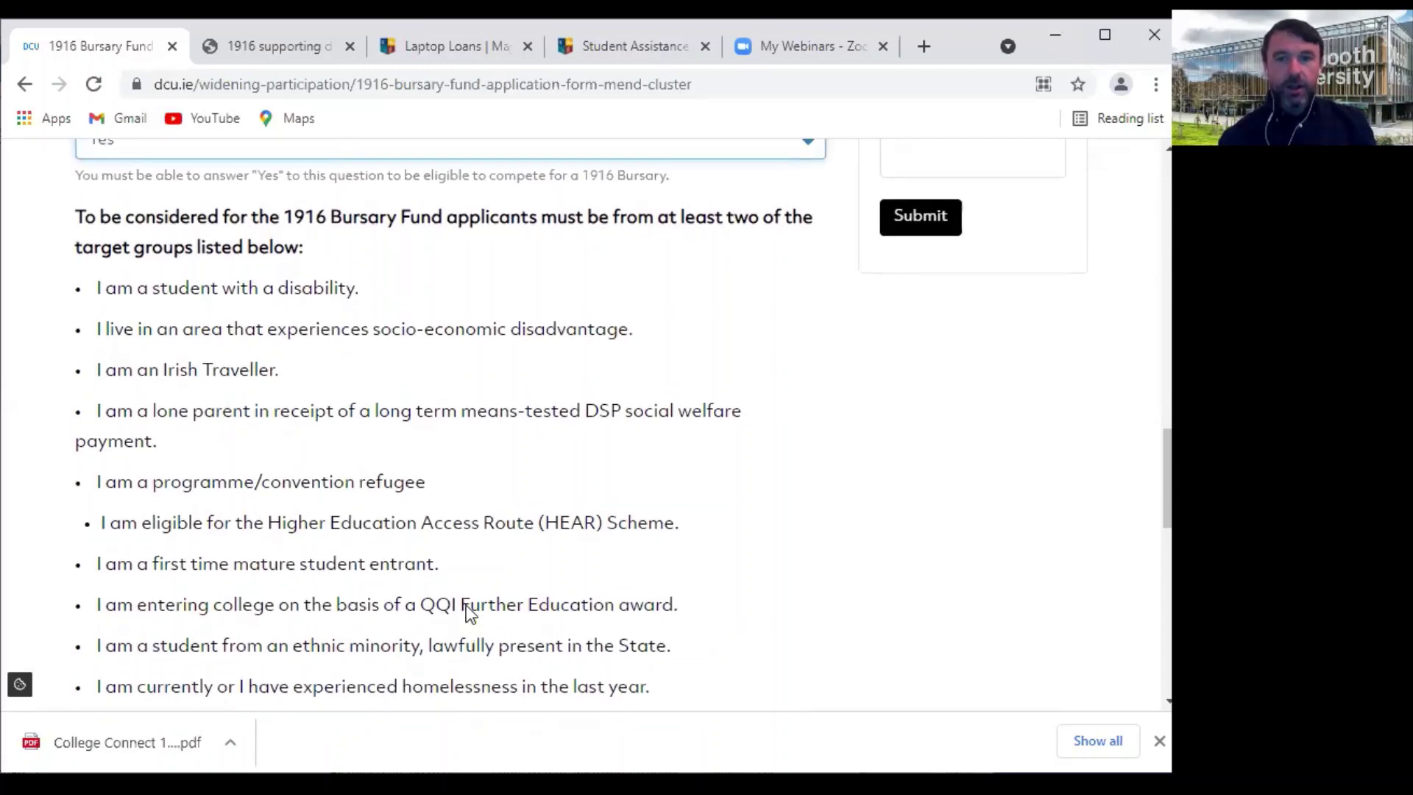
{"action": "scroll", "coordinate": [468, 614], "scroll_direction": "up", "scroll_amount": 3}
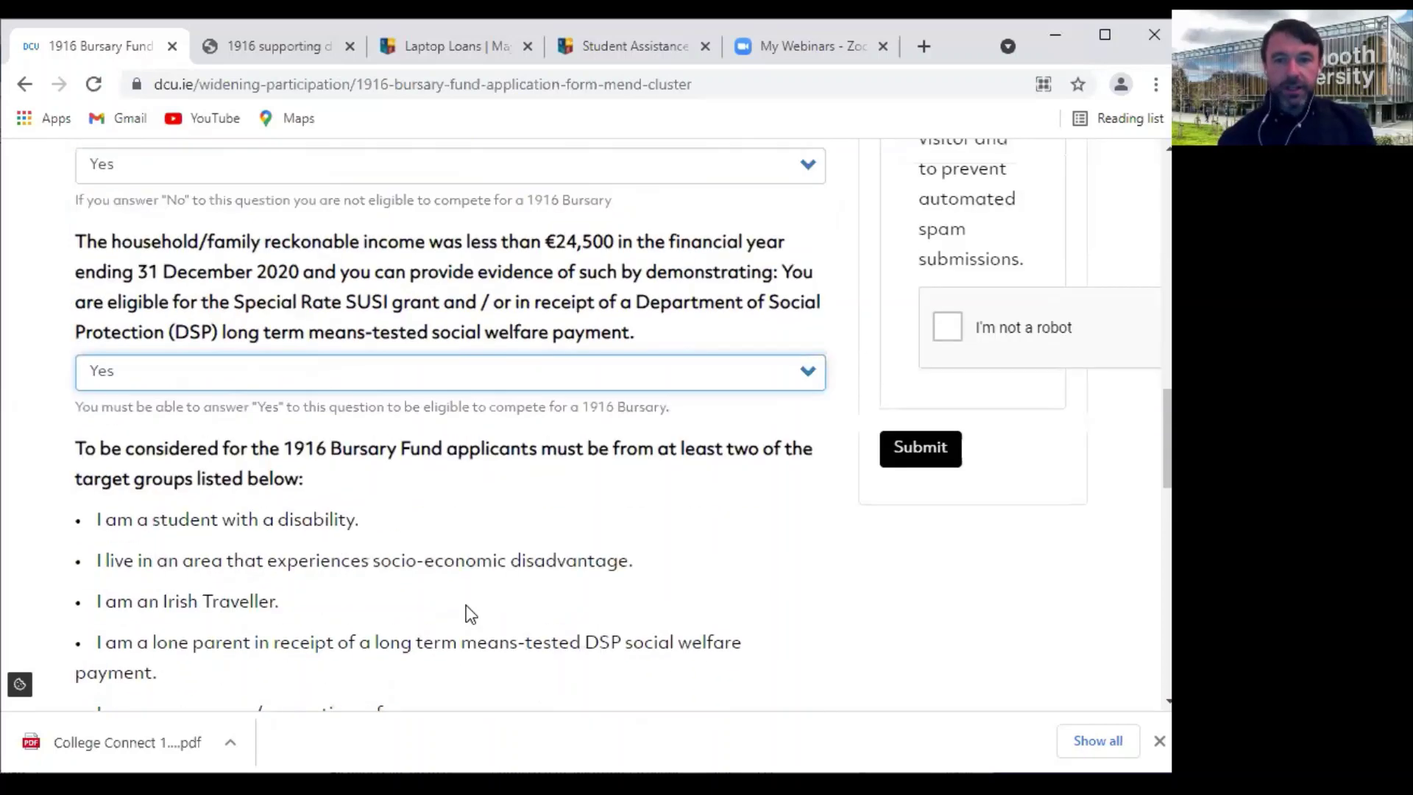
{"action": "scroll", "coordinate": [605, 429], "scroll_direction": "down", "scroll_amount": 5}
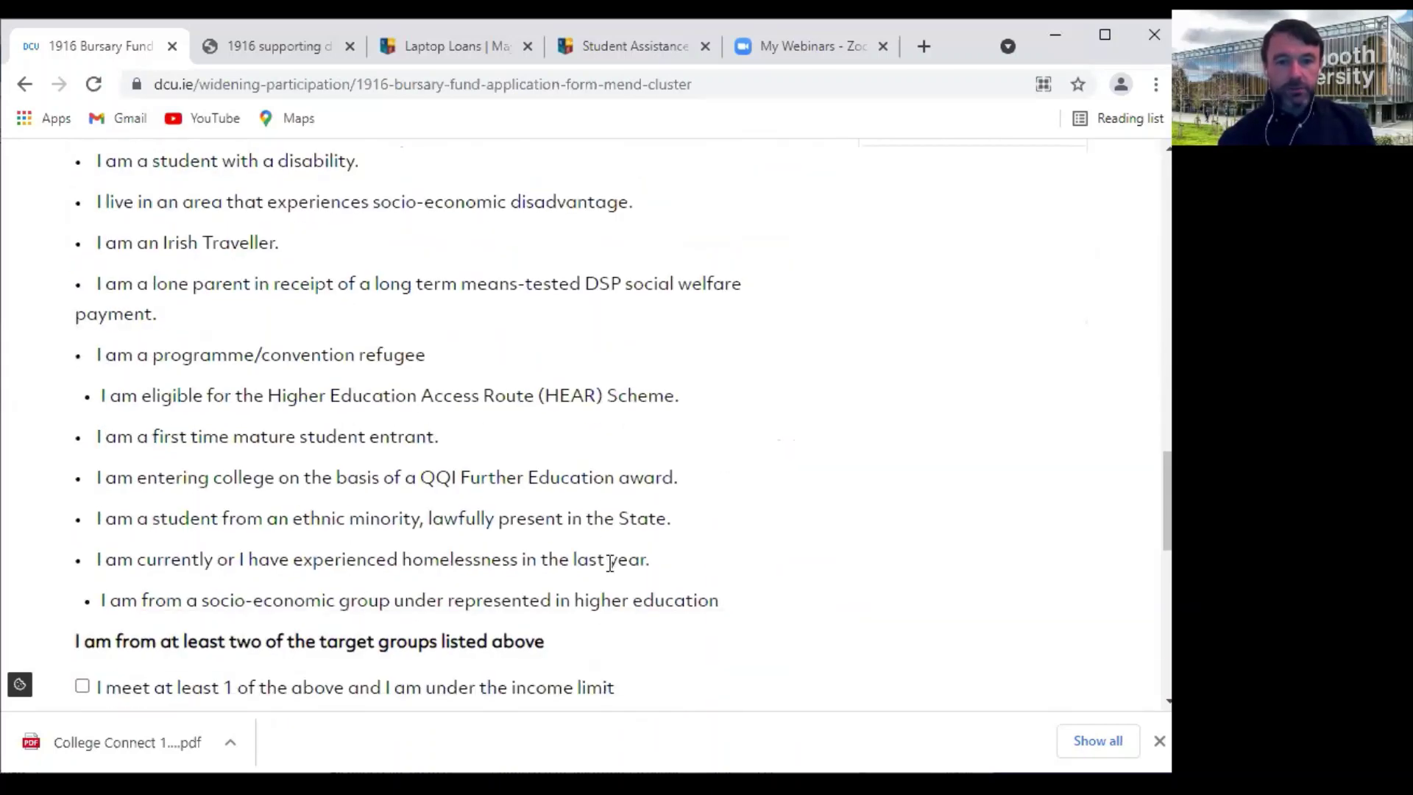
{"action": "left_click", "coordinate": [82, 600]}
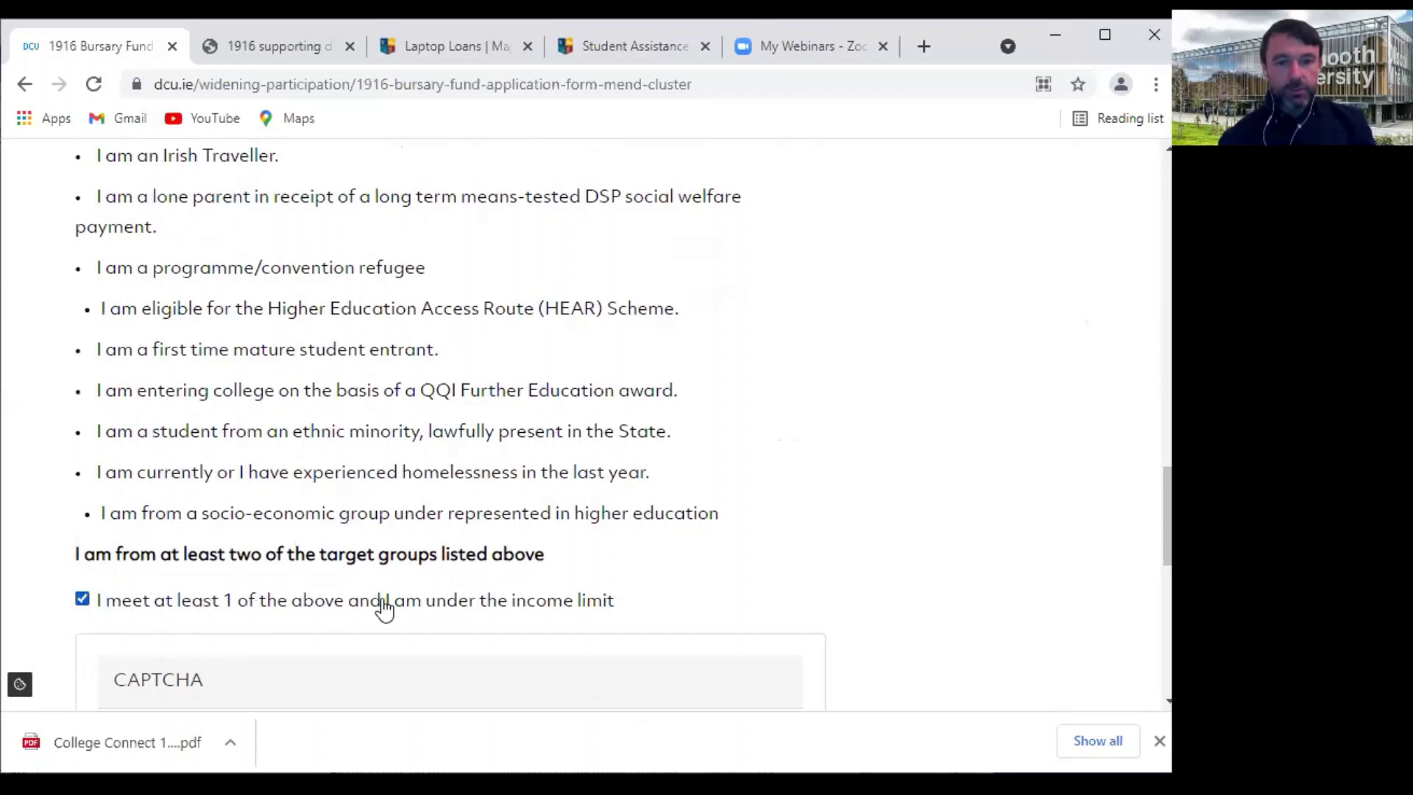
{"action": "scroll", "coordinate": [183, 203], "scroll_direction": "up", "scroll_amount": 2}
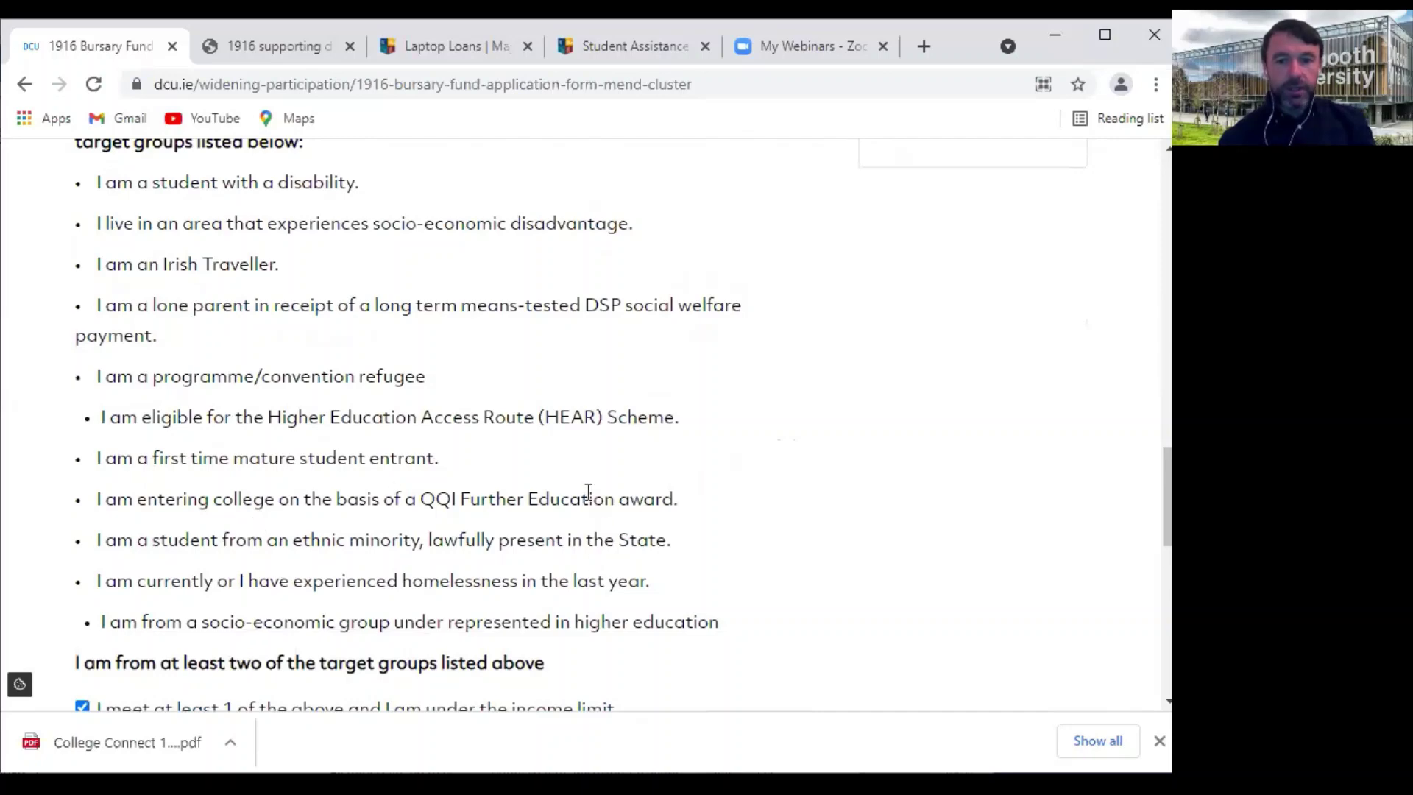
{"action": "scroll", "coordinate": [588, 492], "scroll_direction": "down", "scroll_amount": 1}
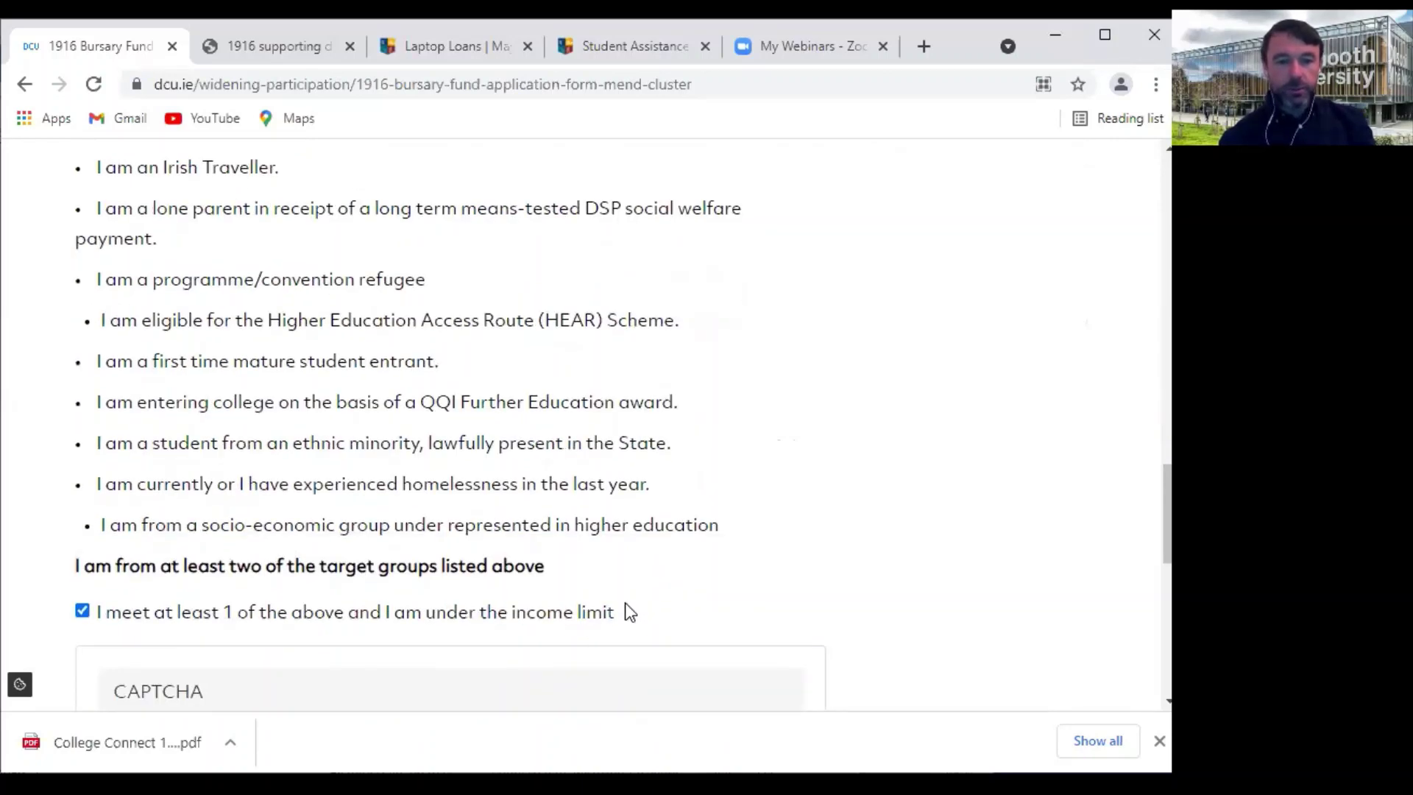
{"action": "scroll", "coordinate": [629, 613], "scroll_direction": "down", "scroll_amount": 2}
Clear the 'I'm not a robot' check and submit page 1 with 'Next Page >'
{"action": "scroll", "coordinate": [243, 526], "scroll_direction": "down", "scroll_amount": 2}
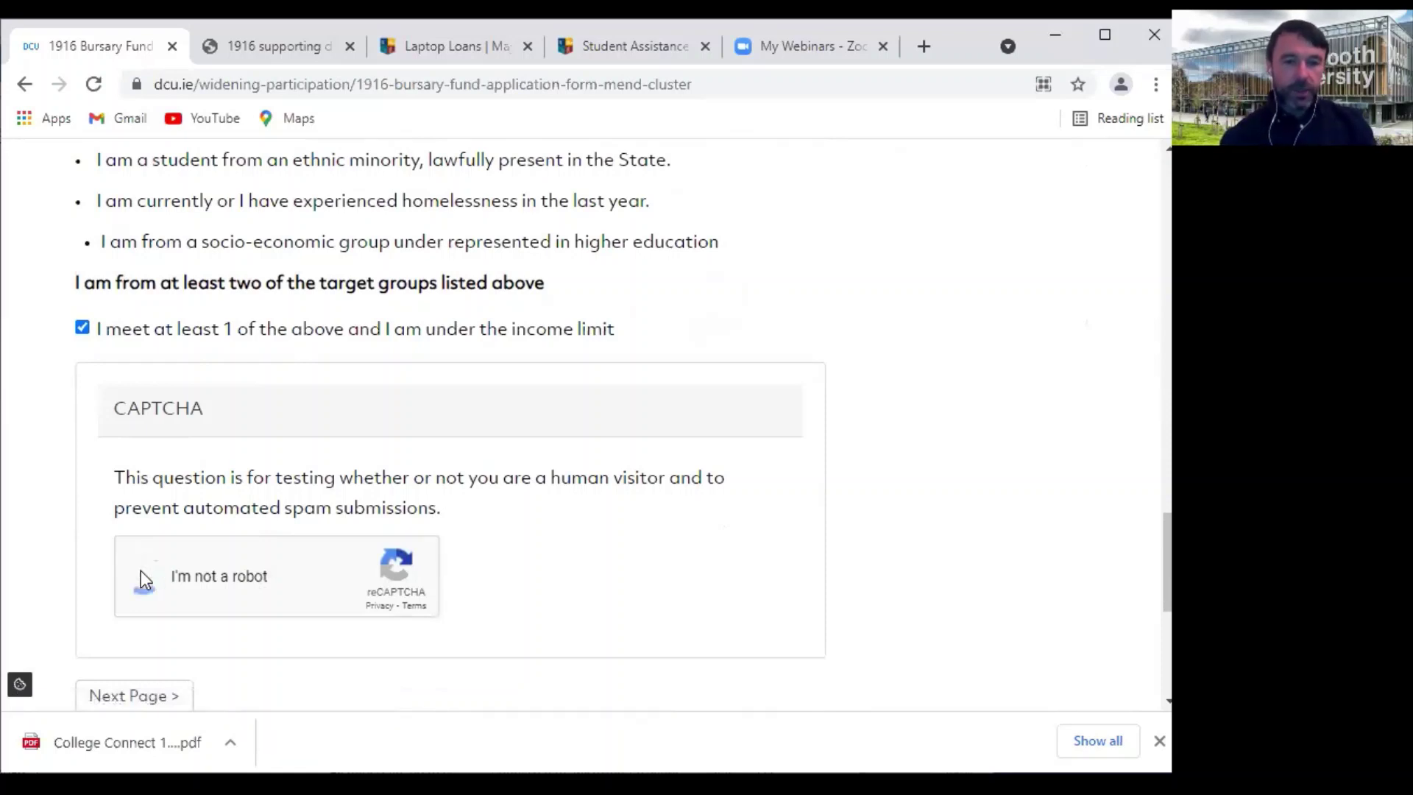
{"action": "scroll", "coordinate": [507, 502], "scroll_direction": "down", "scroll_amount": 2}
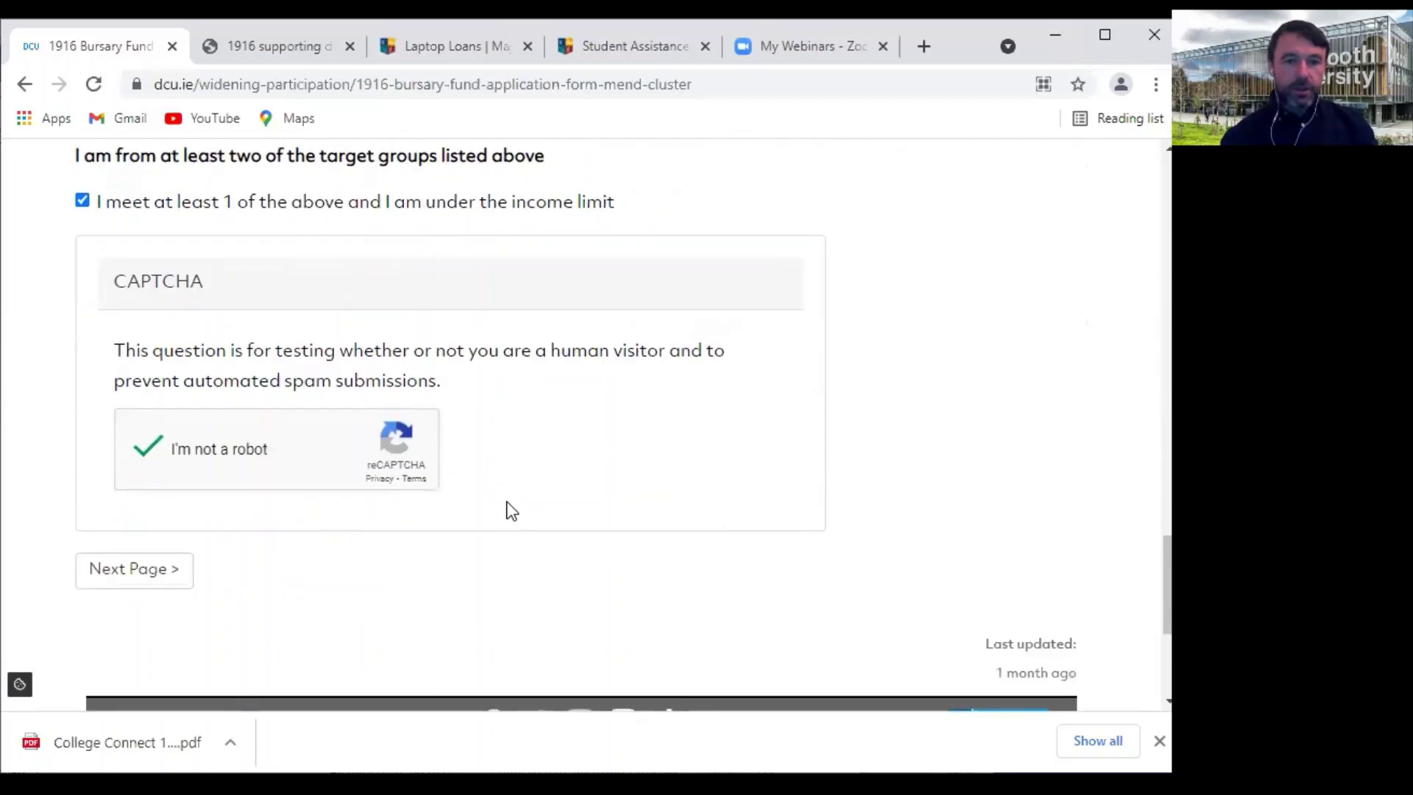
{"action": "left_click", "coordinate": [136, 579]}
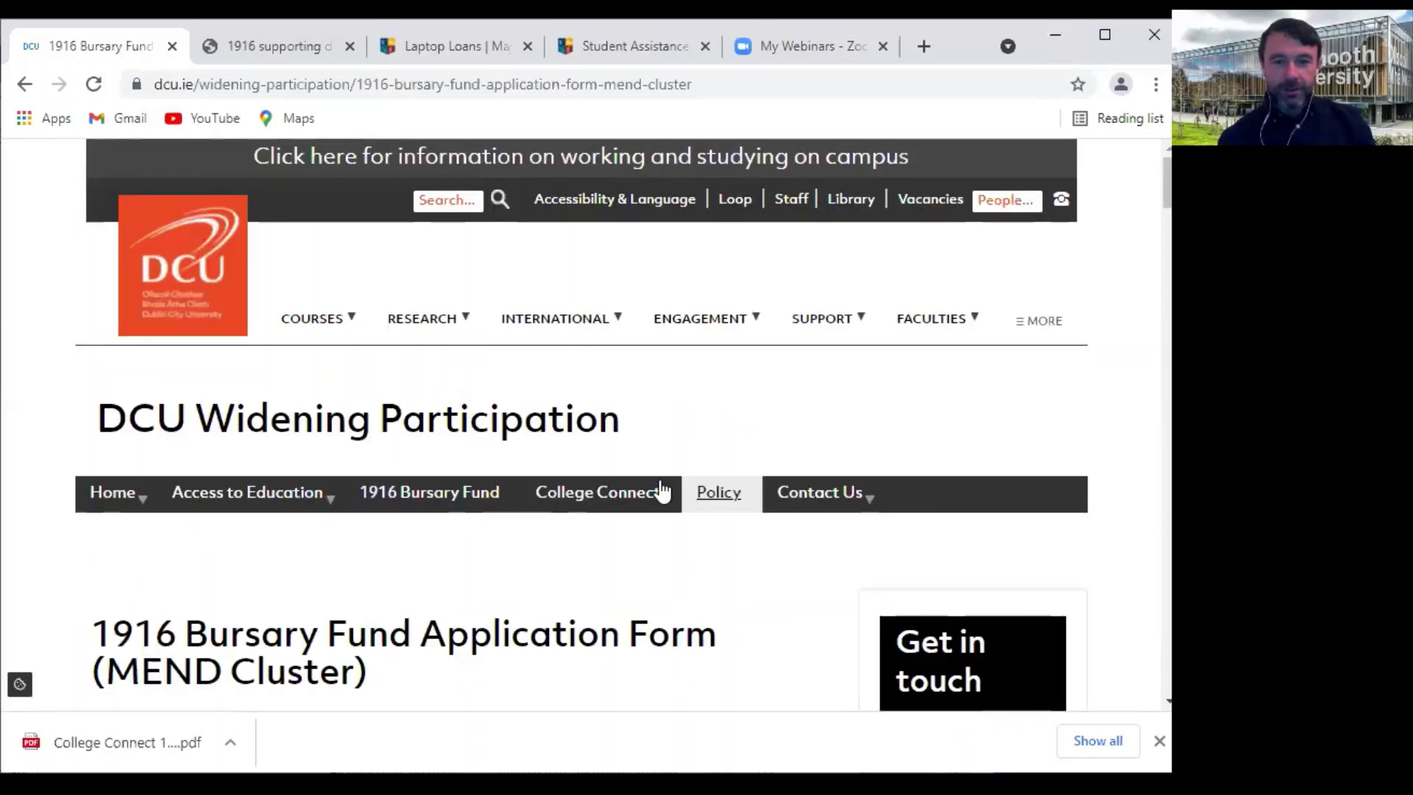
Read through page 1's Income table in the supporting documents PDF, from Option A down to Option B
{"action": "scroll", "coordinate": [661, 489], "scroll_direction": "down", "scroll_amount": 1}
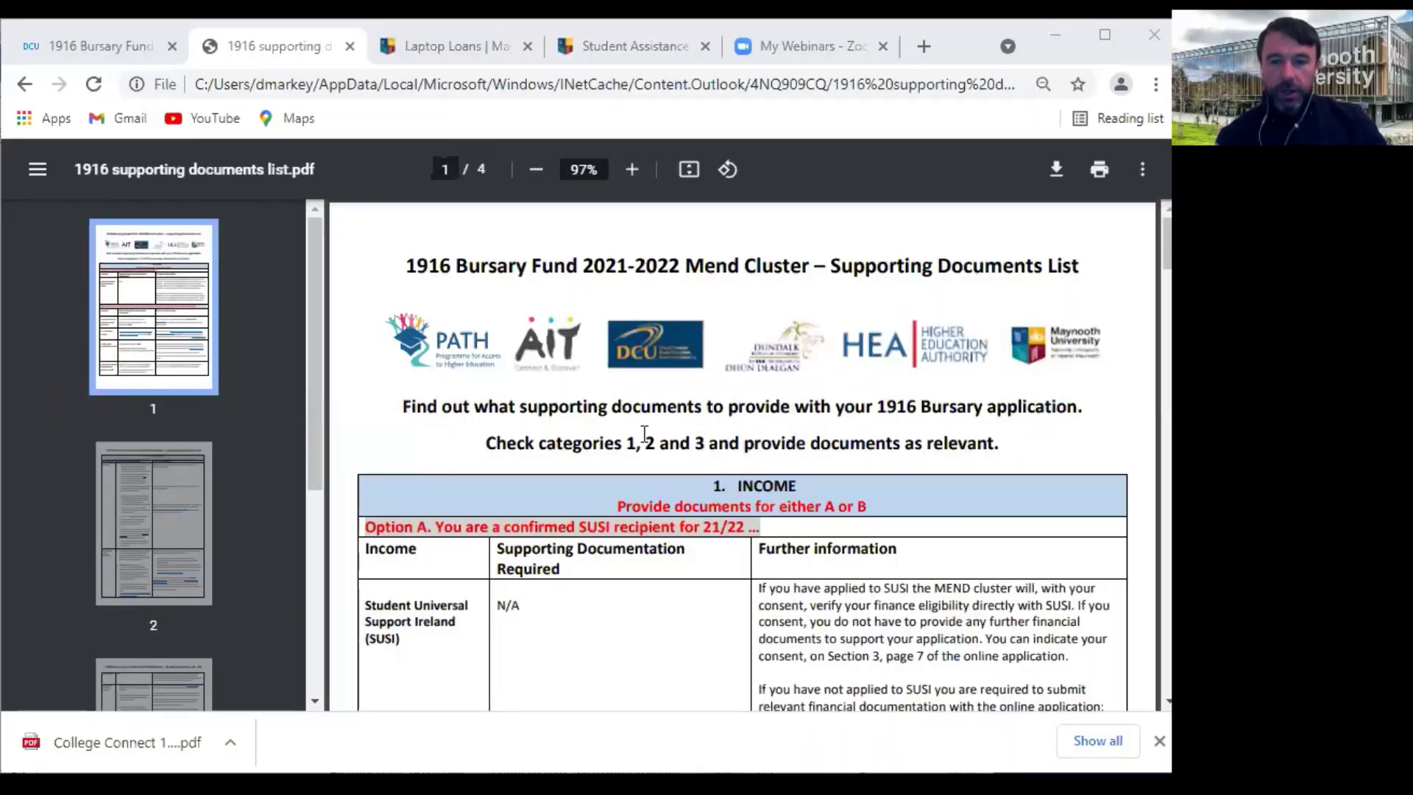
{"action": "scroll", "coordinate": [696, 462], "scroll_direction": "down", "scroll_amount": 2}
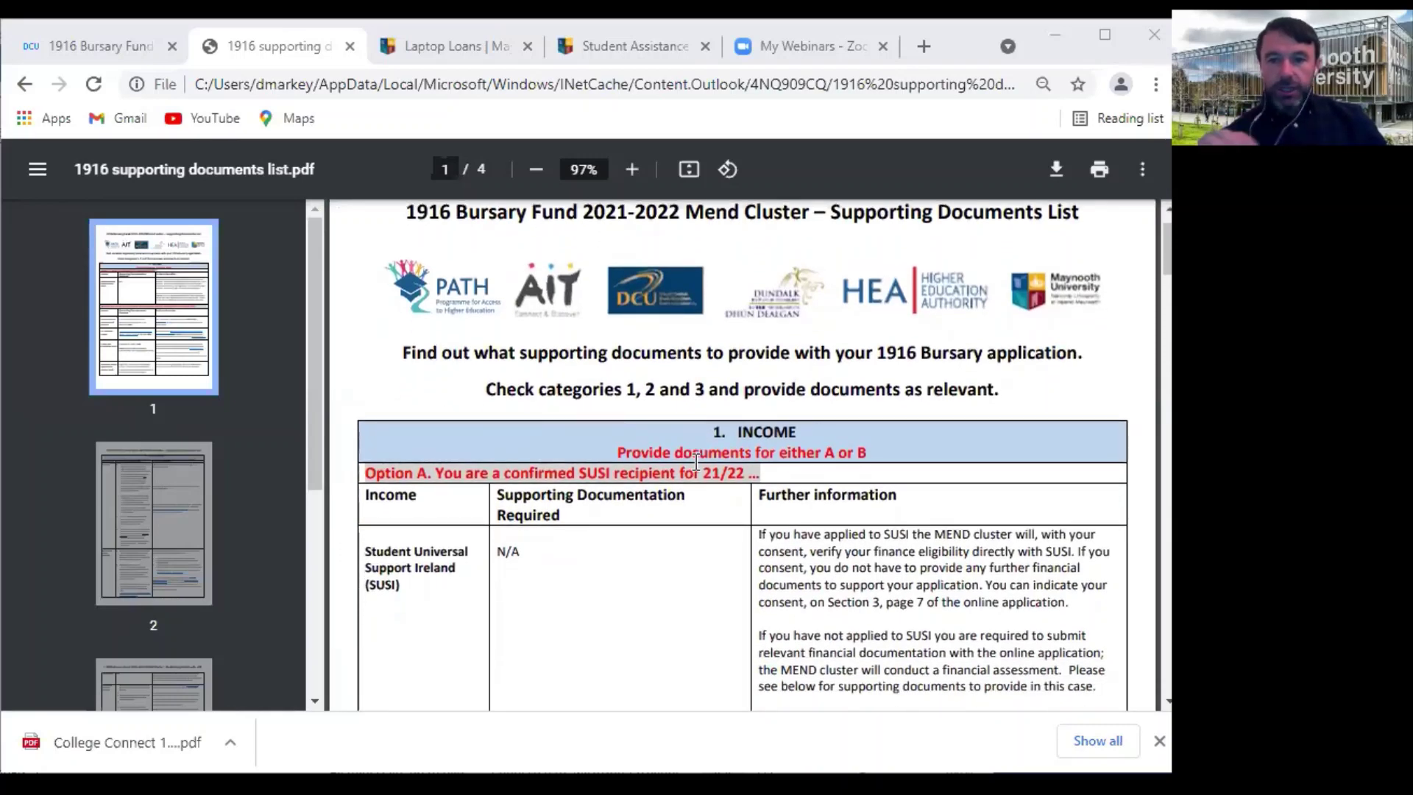
{"action": "scroll", "coordinate": [809, 501], "scroll_direction": "down", "scroll_amount": 1}
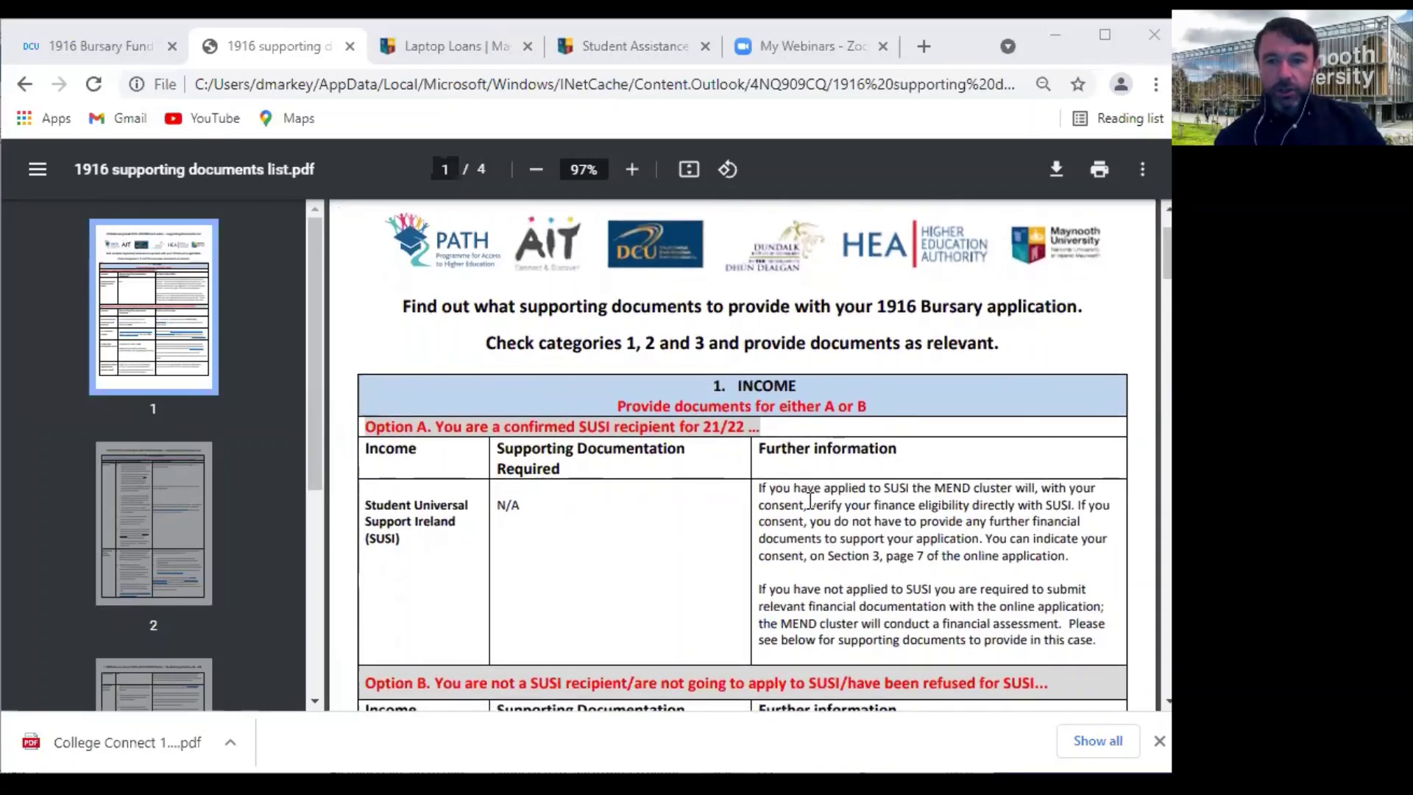
{"action": "scroll", "coordinate": [728, 519], "scroll_direction": "down", "scroll_amount": 3}
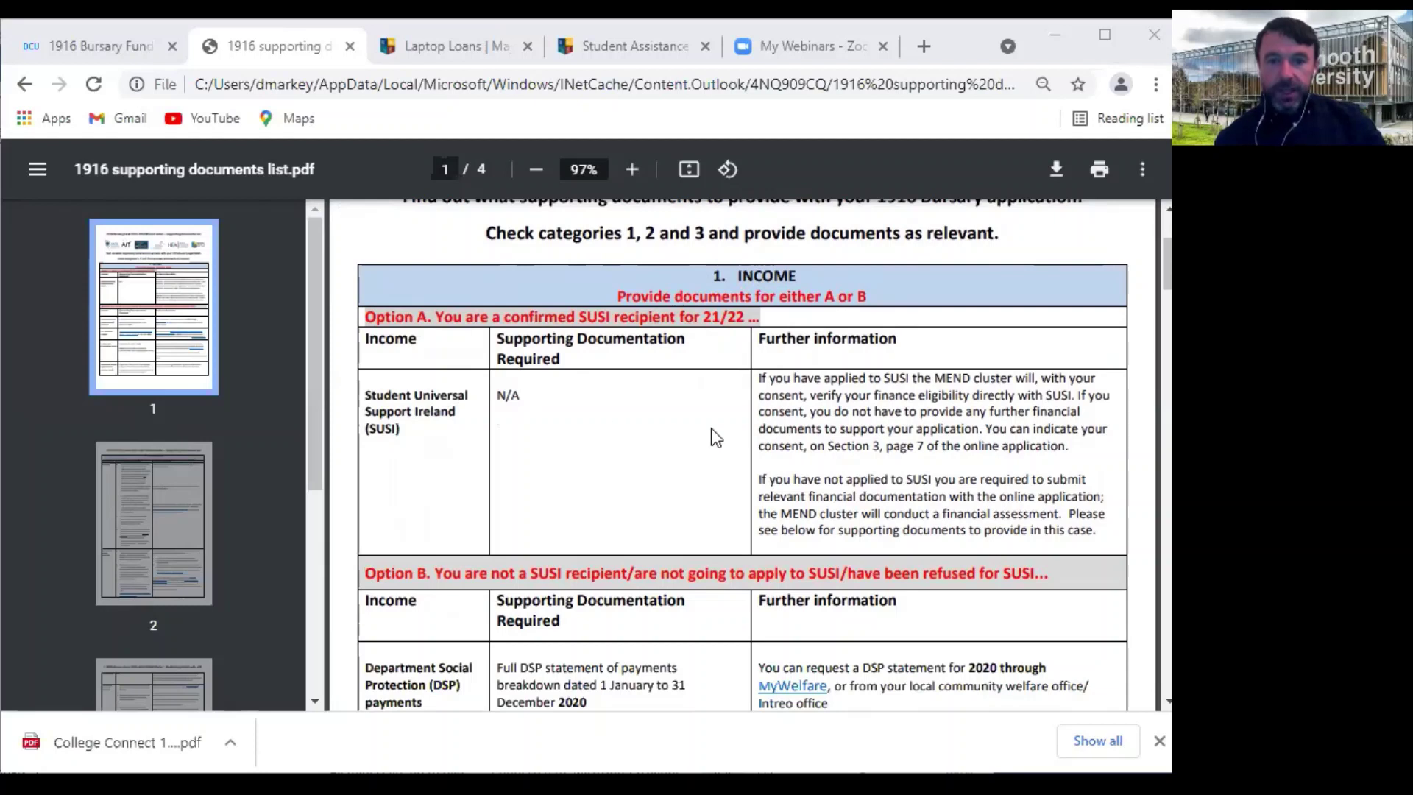
{"action": "scroll", "coordinate": [716, 438], "scroll_direction": "down", "scroll_amount": 1}
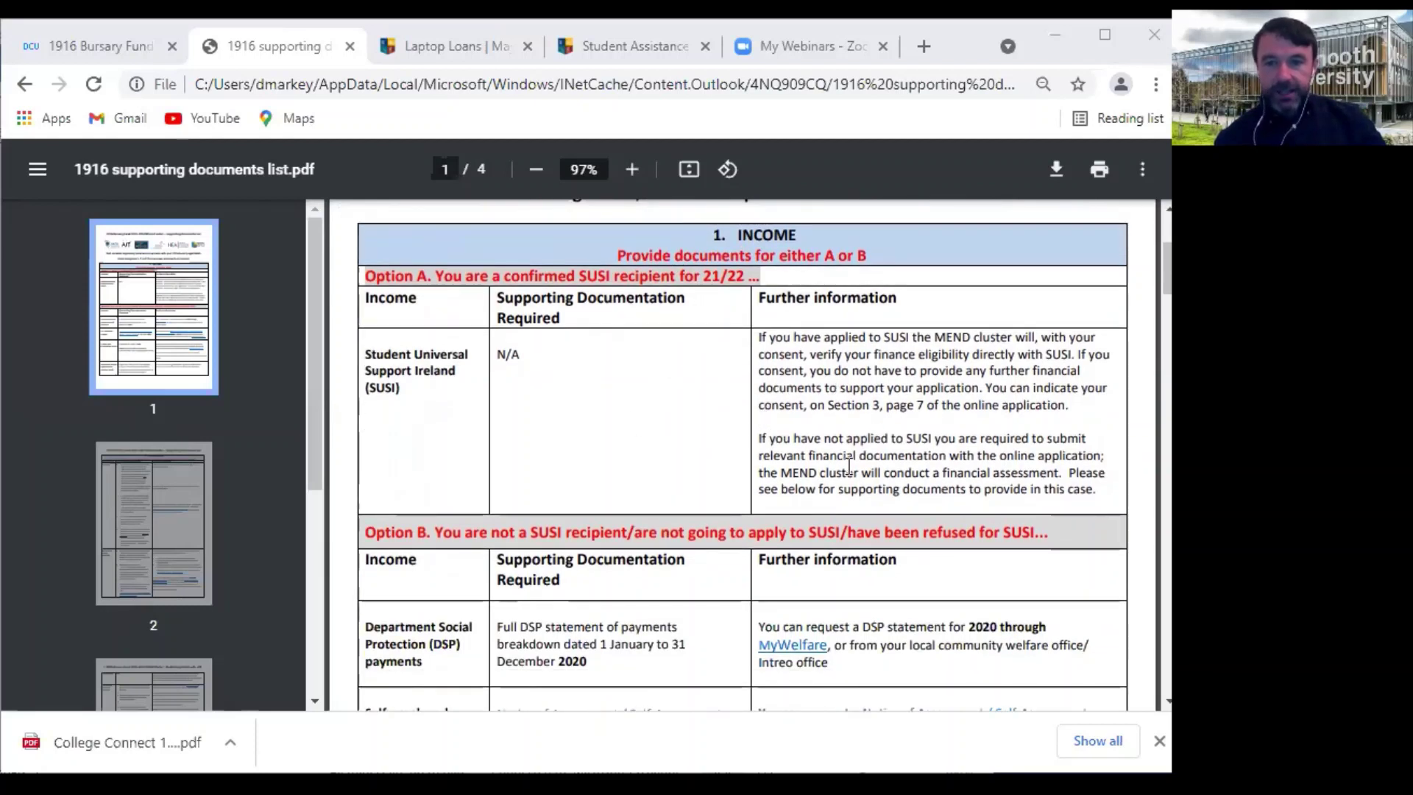
{"action": "scroll", "coordinate": [571, 365], "scroll_direction": "up", "scroll_amount": 1}
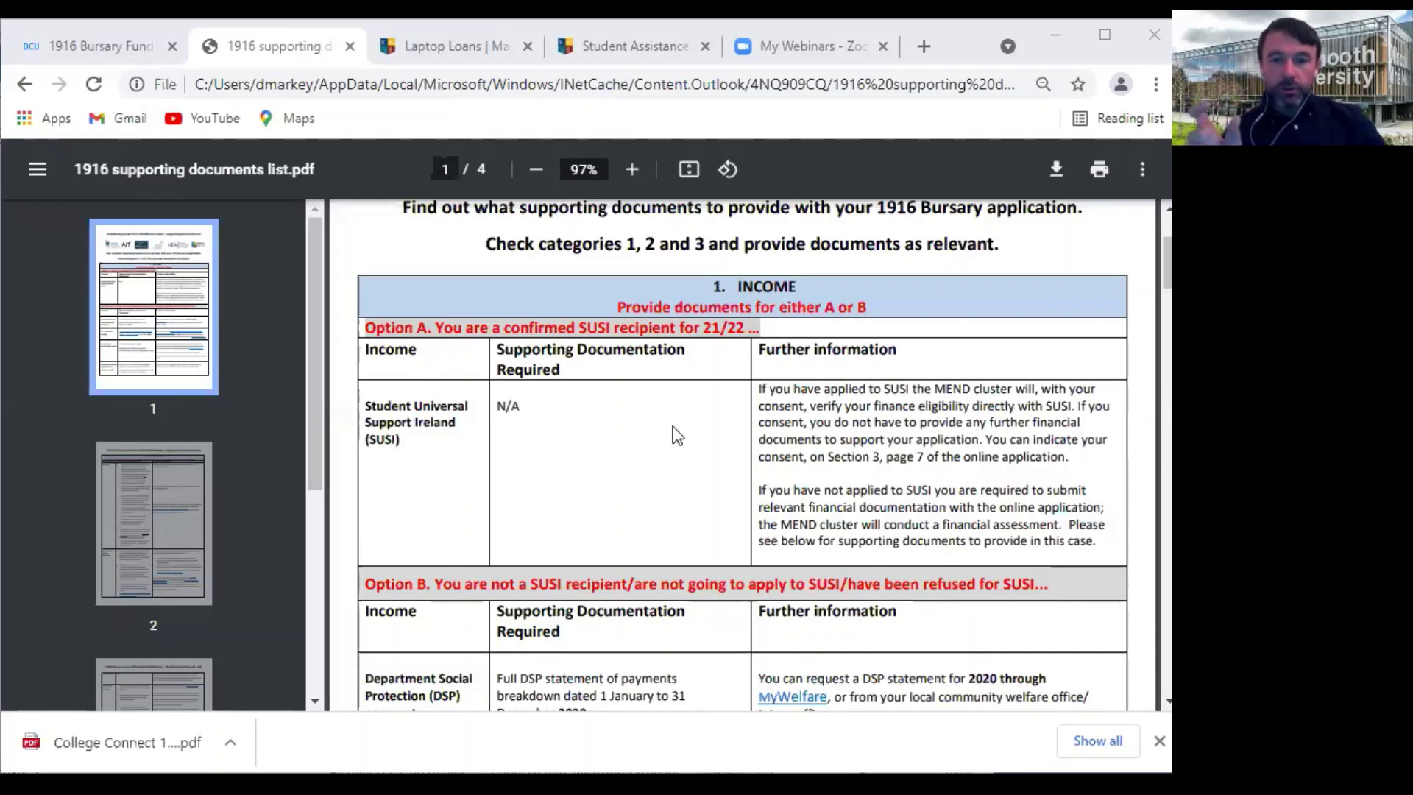
{"action": "scroll", "coordinate": [677, 436], "scroll_direction": "down", "scroll_amount": 2}
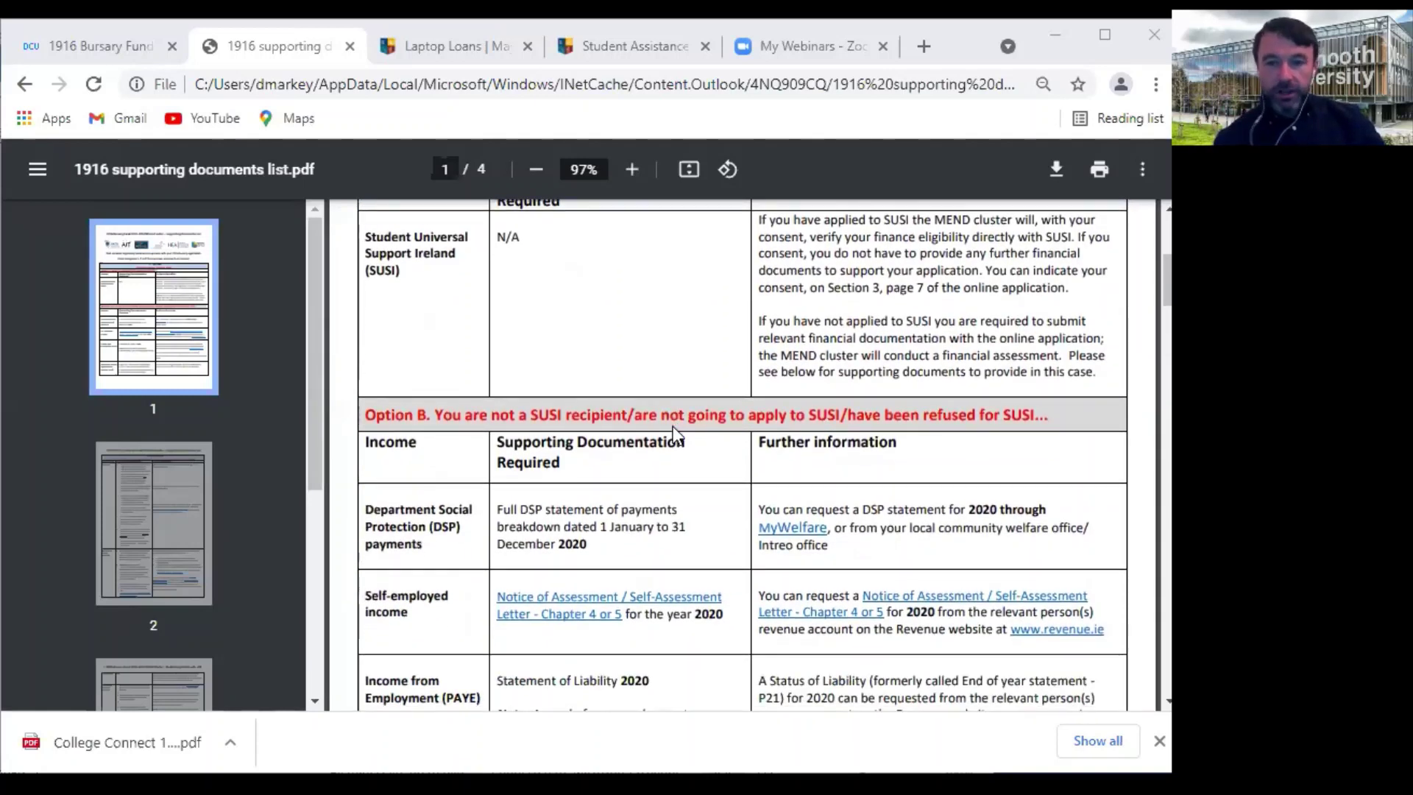
{"action": "scroll", "coordinate": [566, 539], "scroll_direction": "down", "scroll_amount": 2}
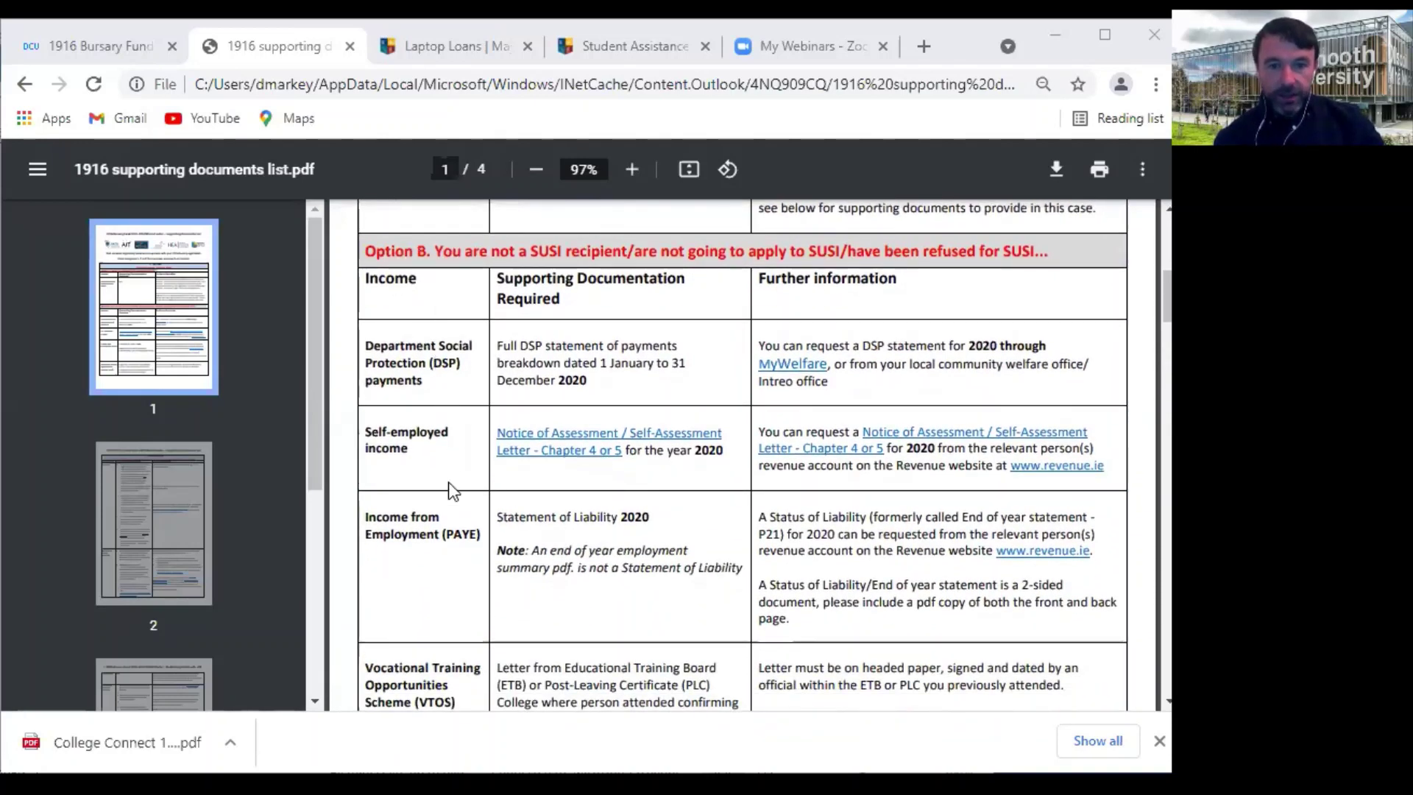
{"action": "scroll", "coordinate": [462, 611], "scroll_direction": "down", "scroll_amount": 1}
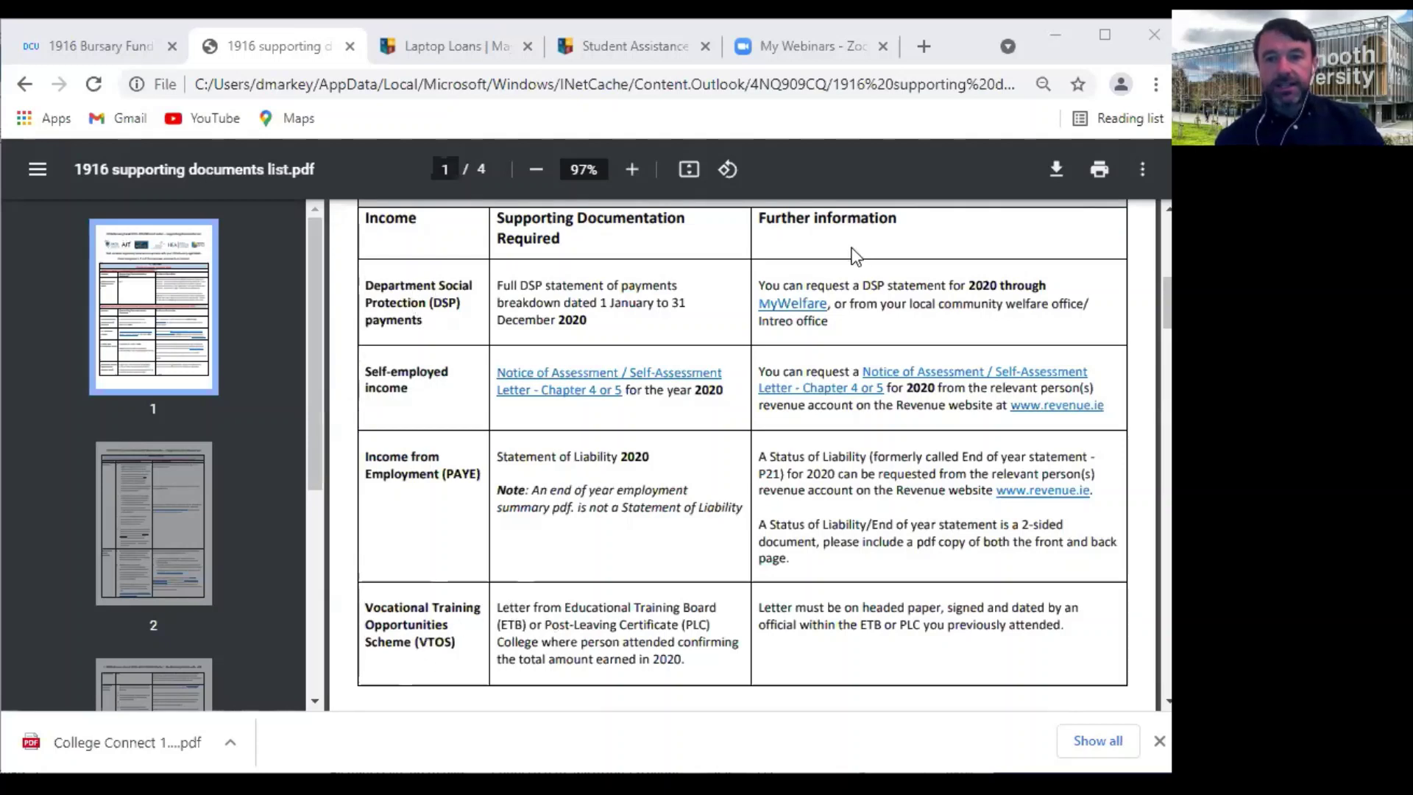
Scroll the PDF to page 2 of 4, where the Target Group table shows the Disability row
{"action": "scroll", "coordinate": [767, 608], "scroll_direction": "down", "scroll_amount": 2}
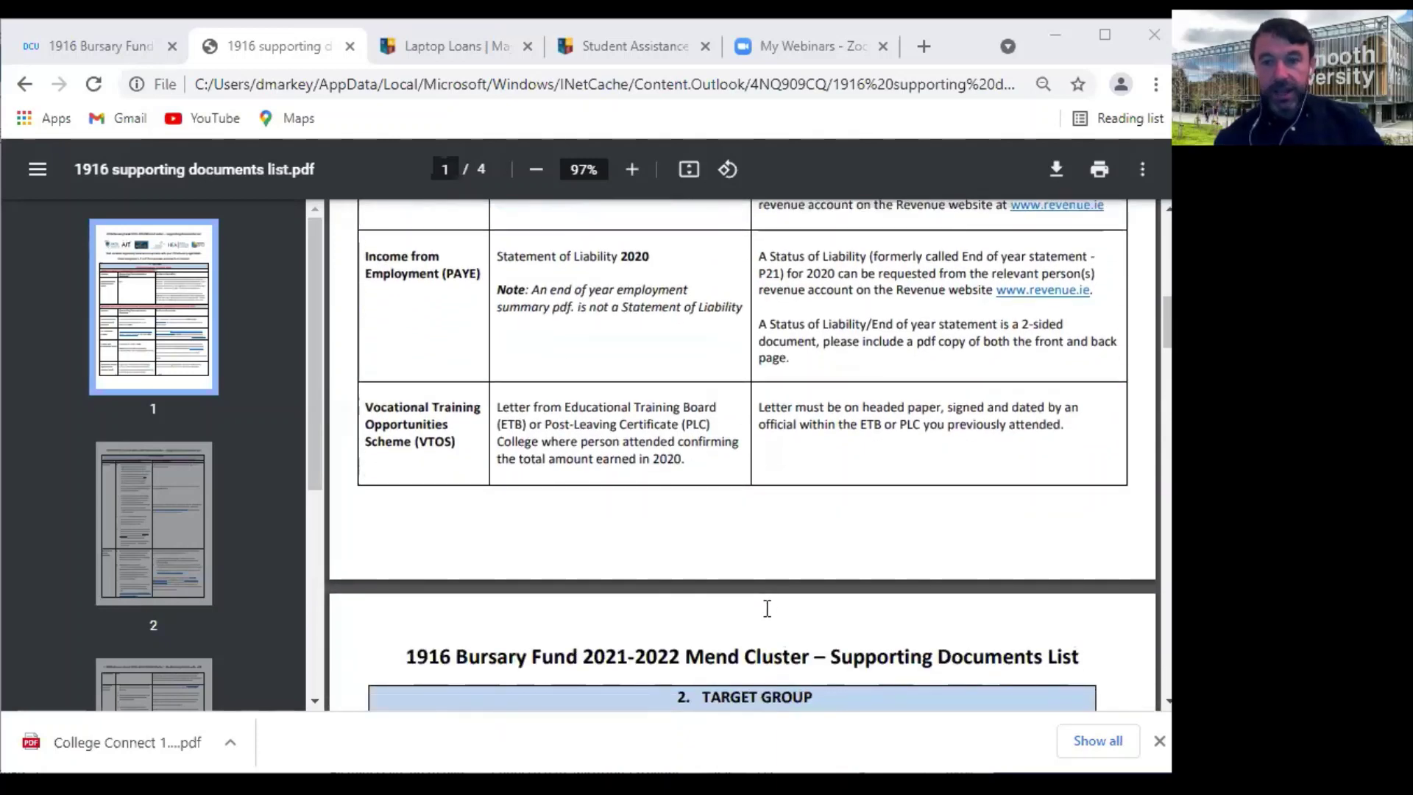
{"action": "scroll", "coordinate": [767, 608], "scroll_direction": "down", "scroll_amount": 1}
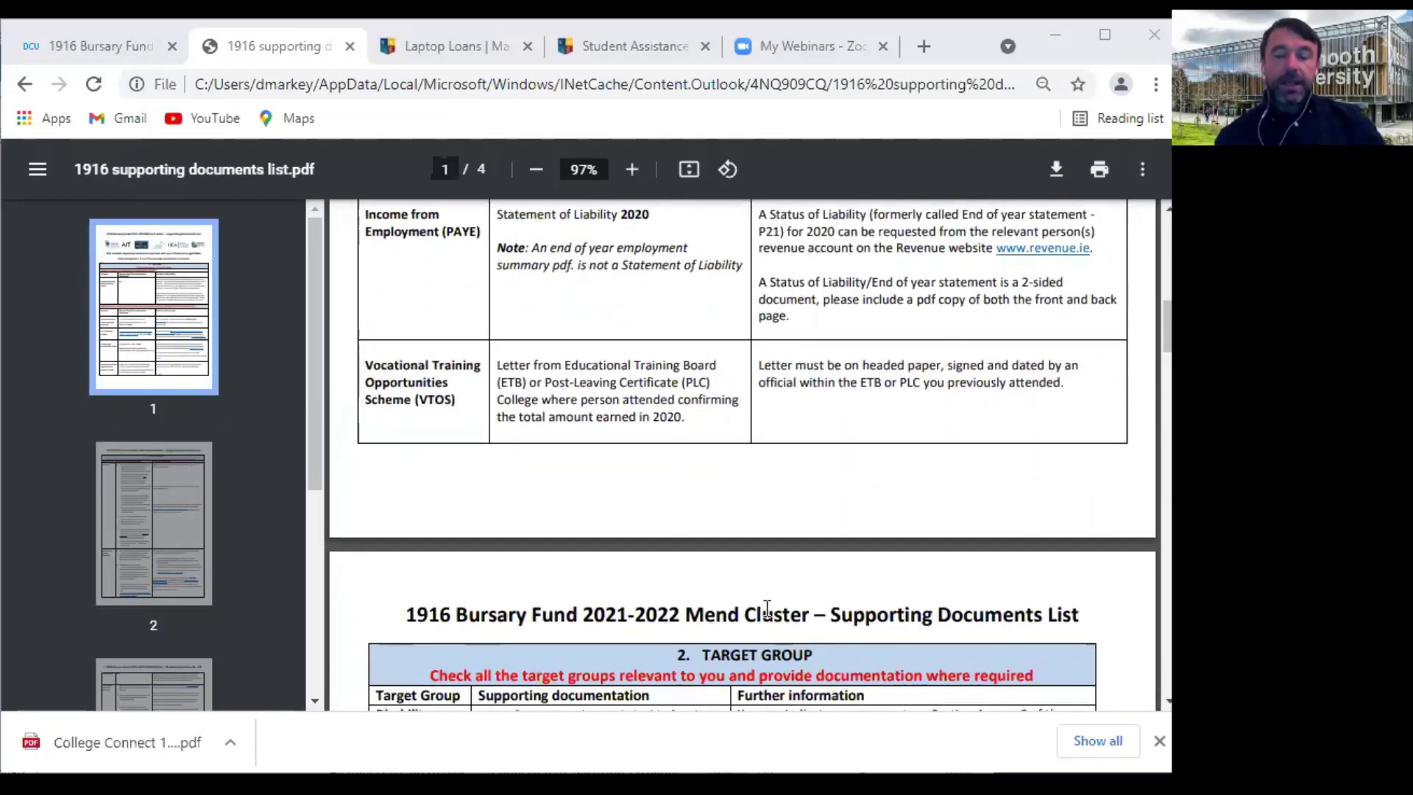
{"action": "scroll", "coordinate": [767, 608], "scroll_direction": "down", "scroll_amount": 3}
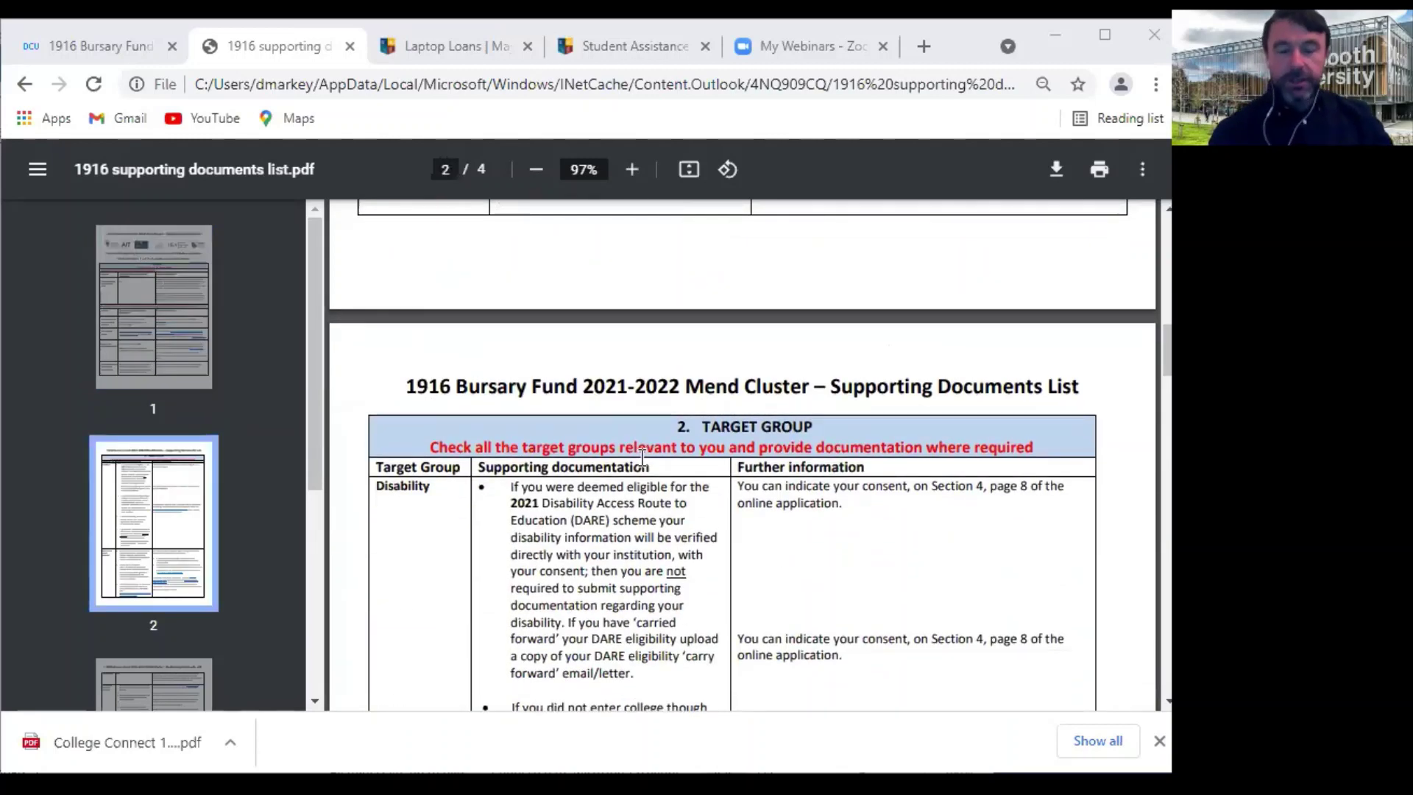
{"action": "scroll", "coordinate": [642, 457], "scroll_direction": "down", "scroll_amount": 1}
{"action": "scroll", "coordinate": [643, 458], "scroll_direction": "down", "scroll_amount": 2}
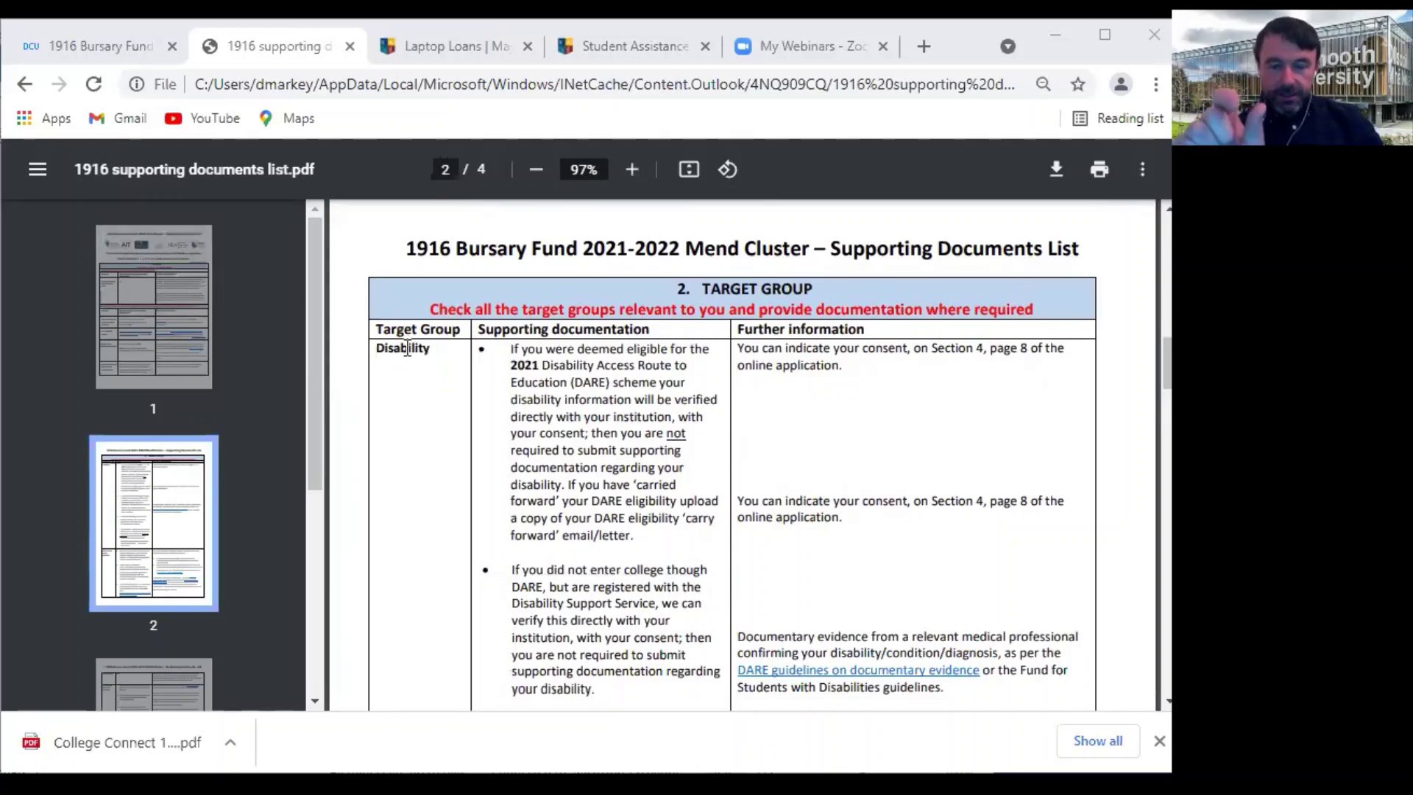
{"action": "scroll", "coordinate": [583, 429], "scroll_direction": "down", "scroll_amount": 2}
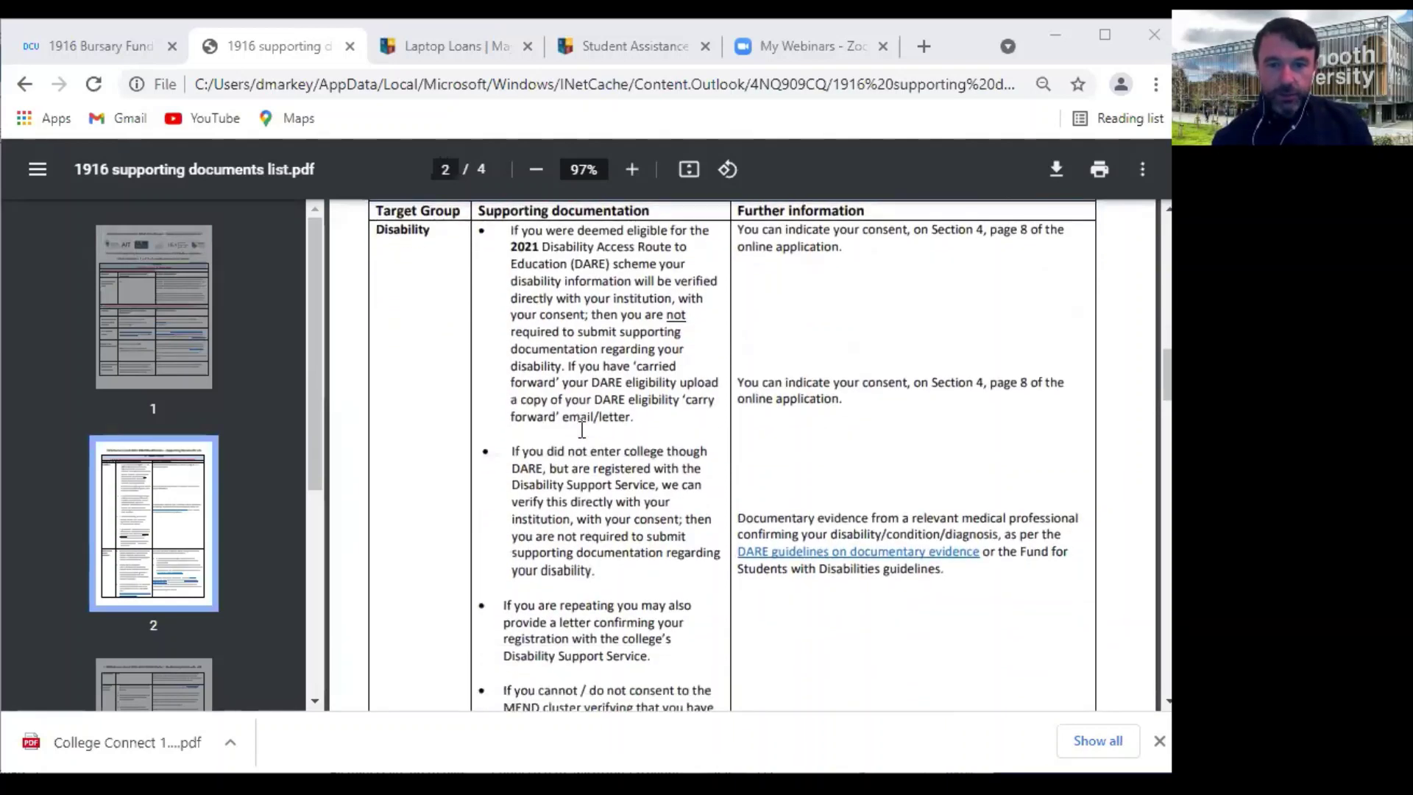
{"action": "scroll", "coordinate": [582, 429], "scroll_direction": "down", "scroll_amount": 4}
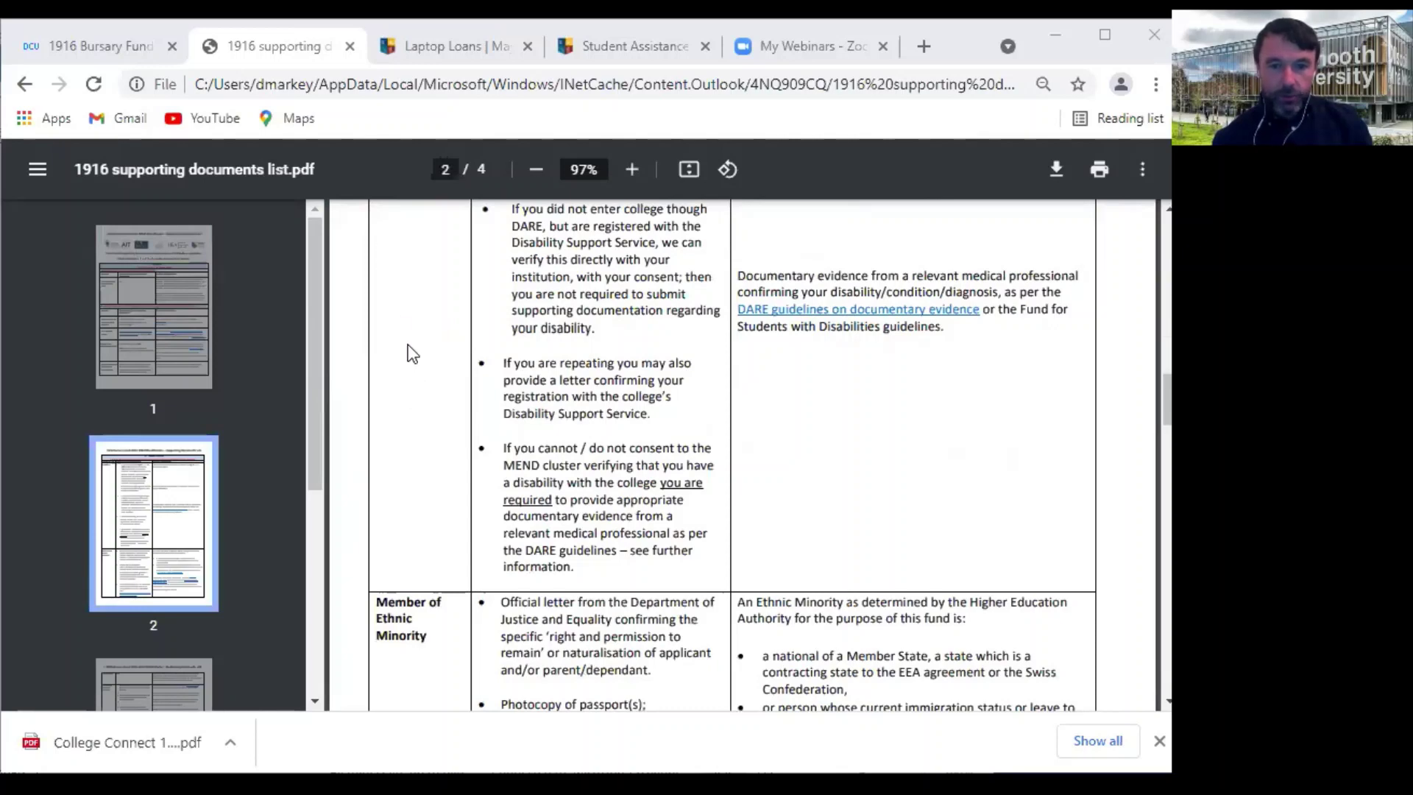
{"action": "scroll", "coordinate": [419, 415], "scroll_direction": "up", "scroll_amount": 4}
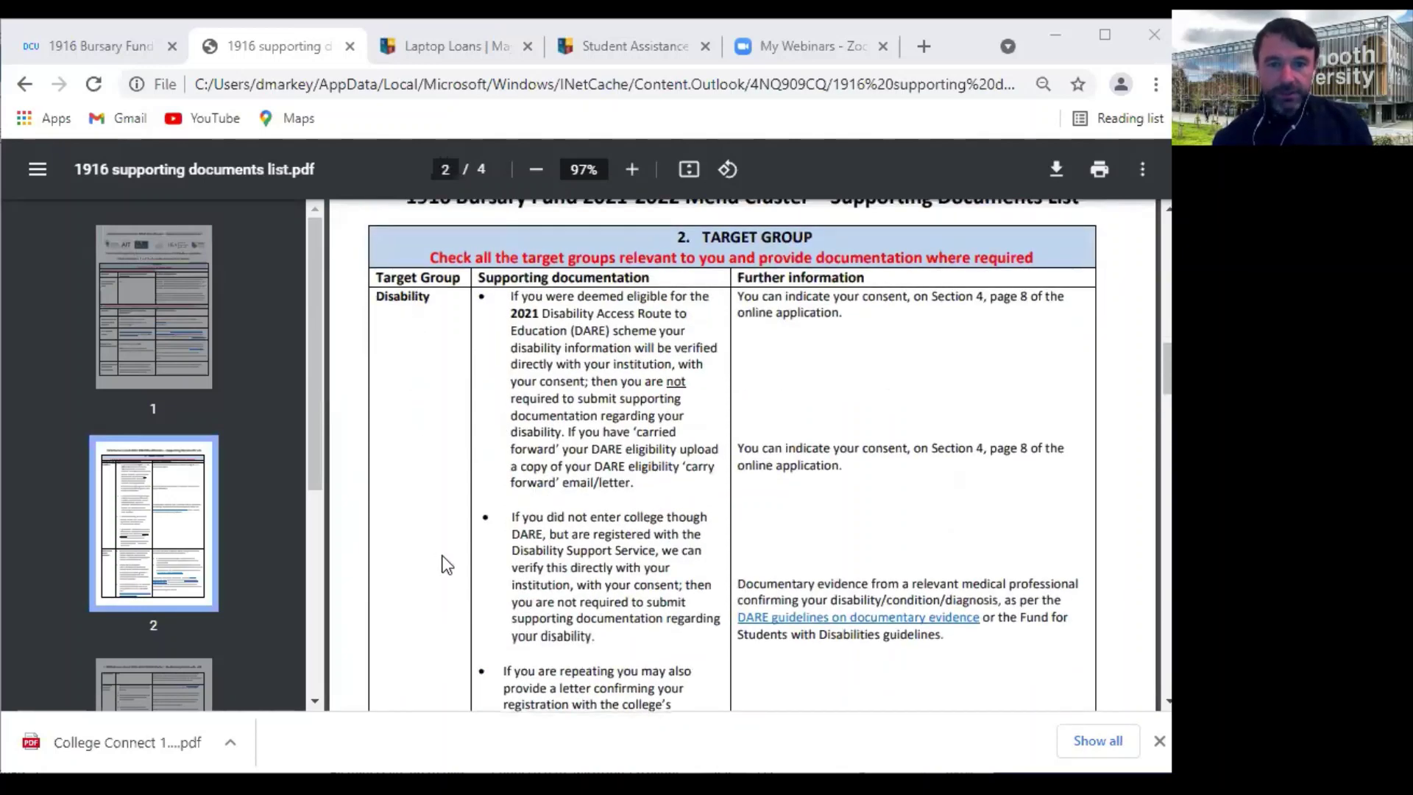
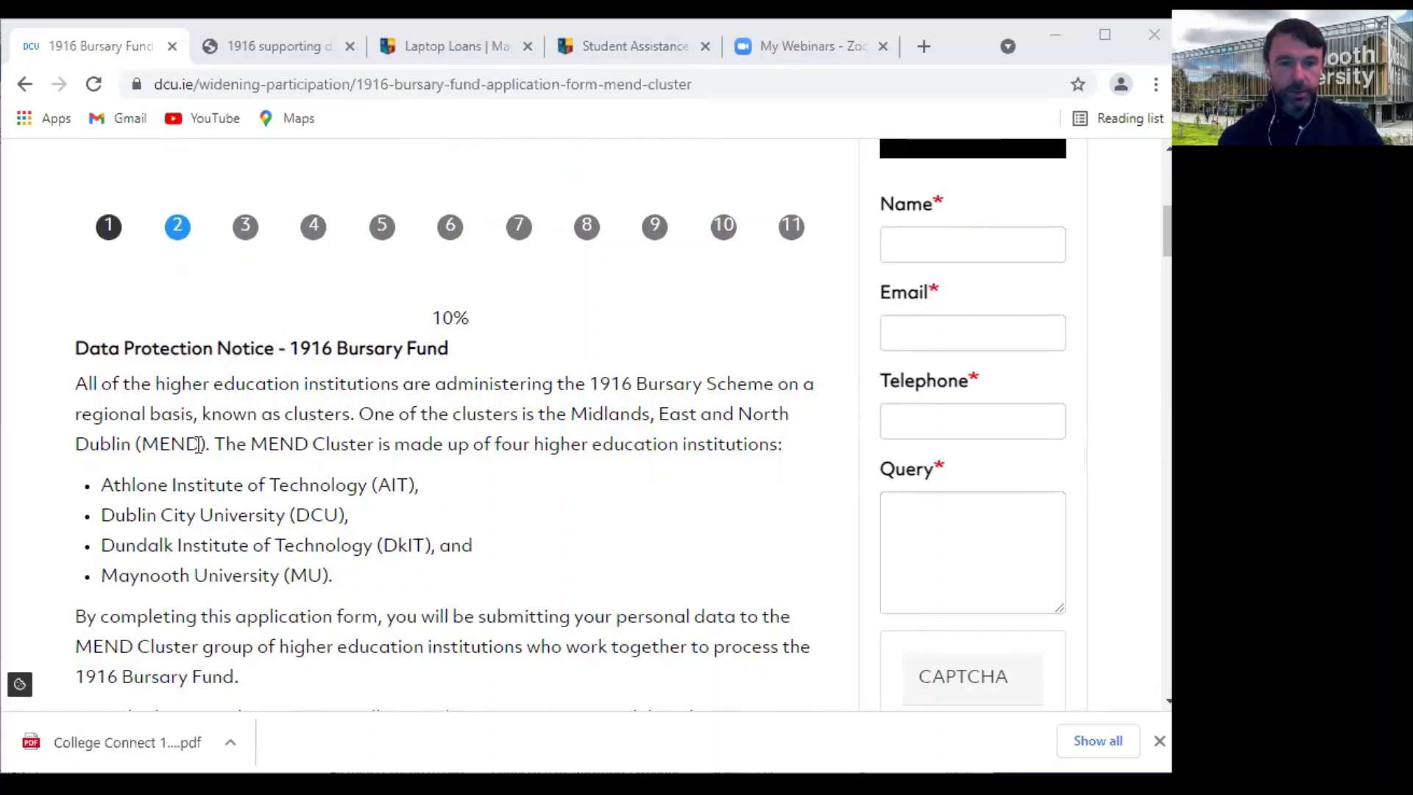
{"action": "scroll", "coordinate": [520, 601], "scroll_direction": "down", "scroll_amount": 2}
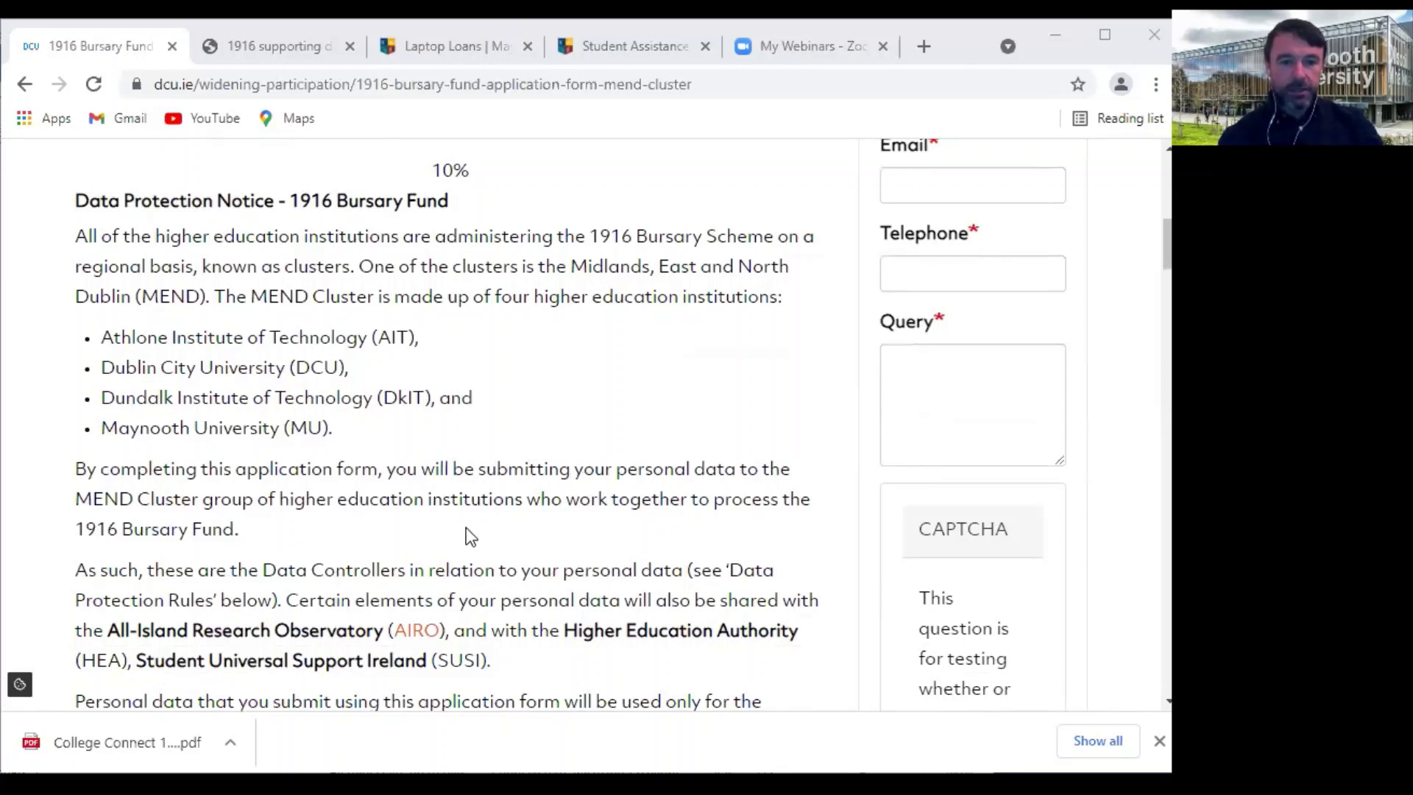
{"action": "scroll", "coordinate": [451, 538], "scroll_direction": "down", "scroll_amount": 2}
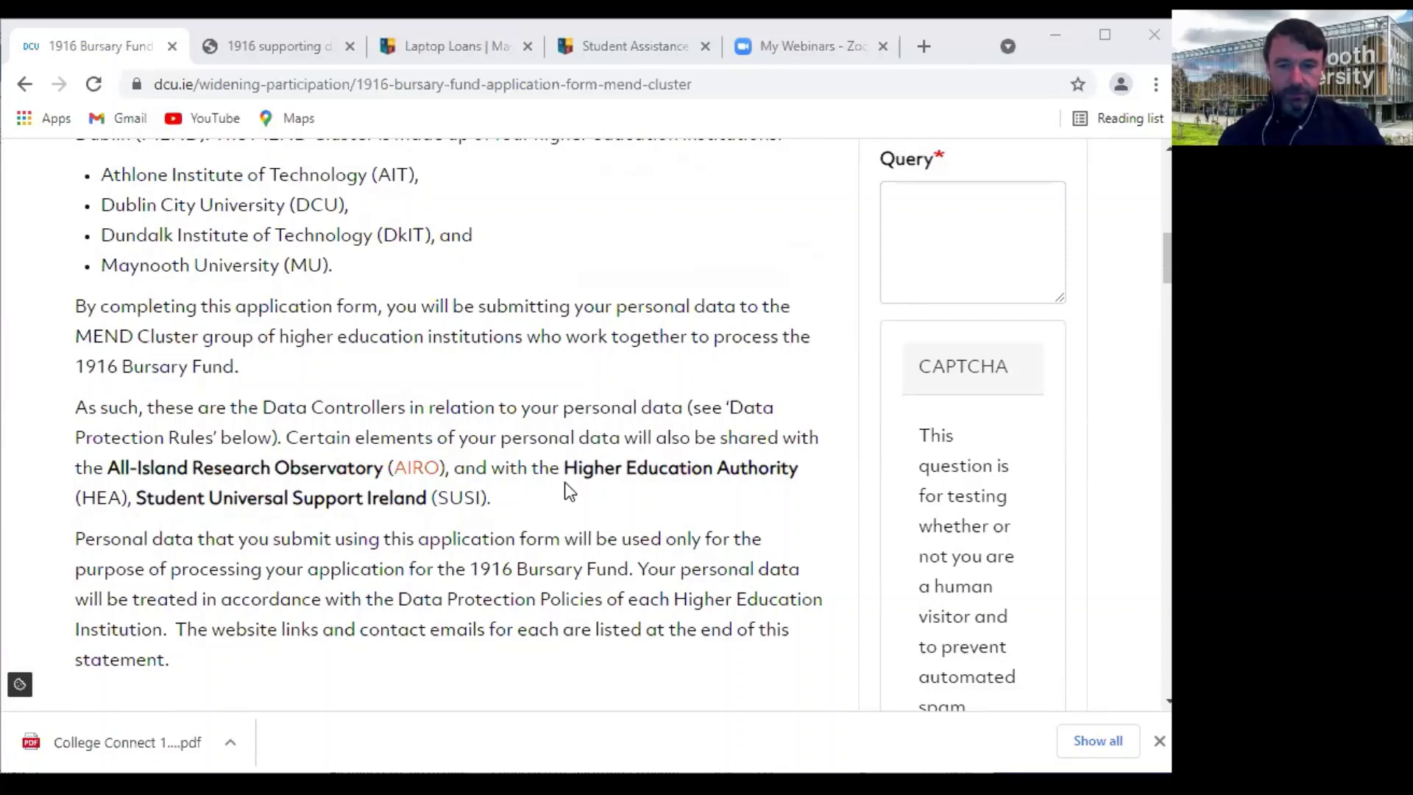
{"action": "scroll", "coordinate": [579, 471], "scroll_direction": "down", "scroll_amount": 2}
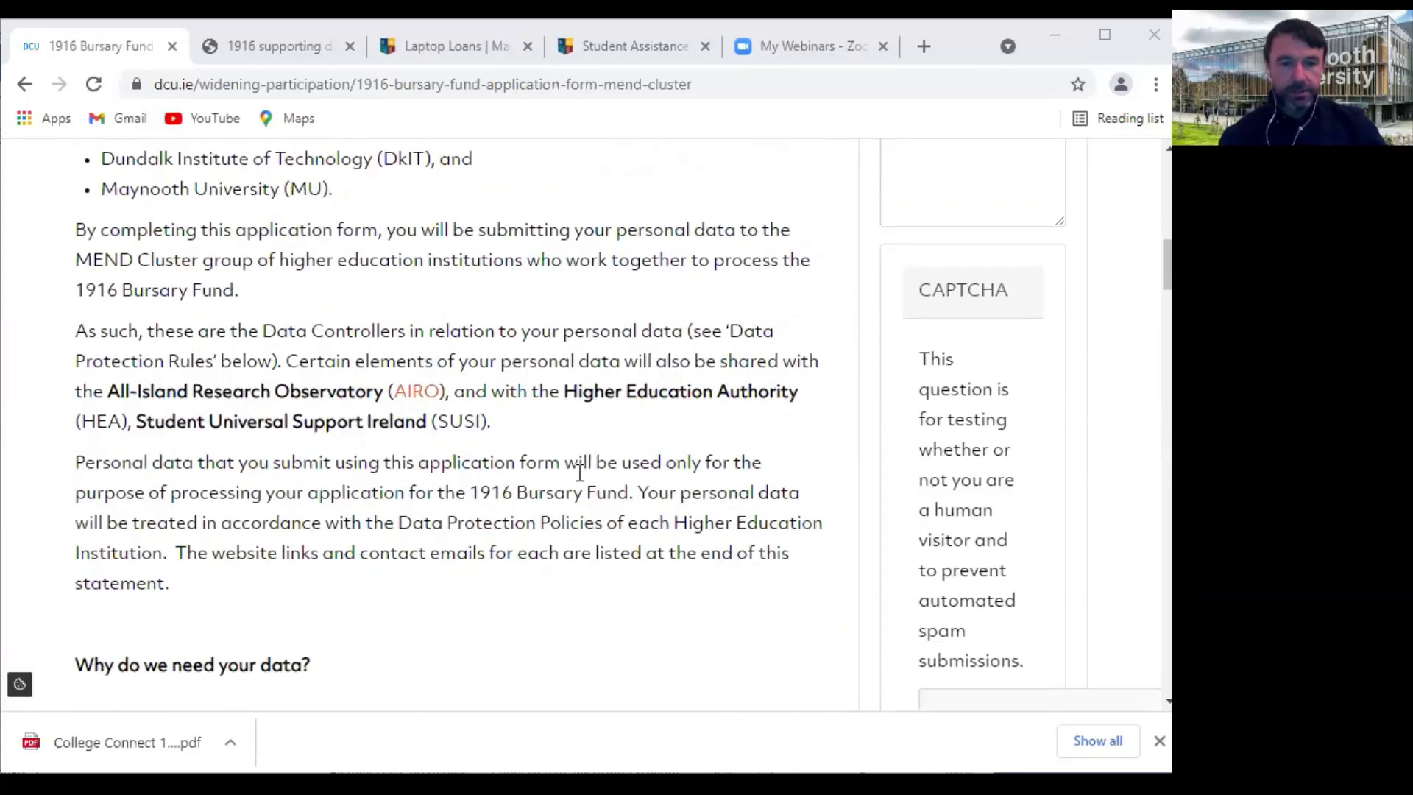
{"action": "scroll", "coordinate": [580, 472], "scroll_direction": "down", "scroll_amount": 1}
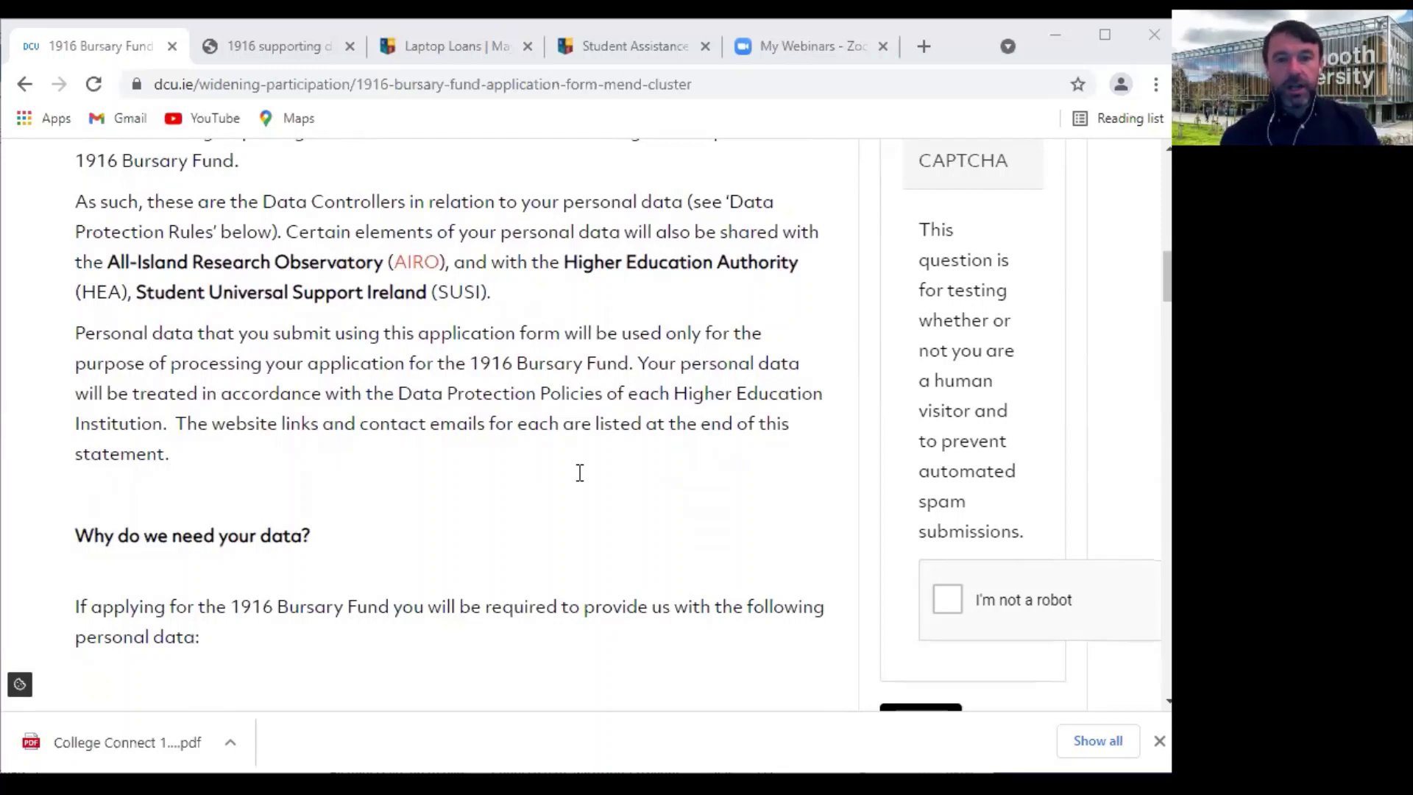
{"action": "scroll", "coordinate": [549, 471], "scroll_direction": "down", "scroll_amount": 2}
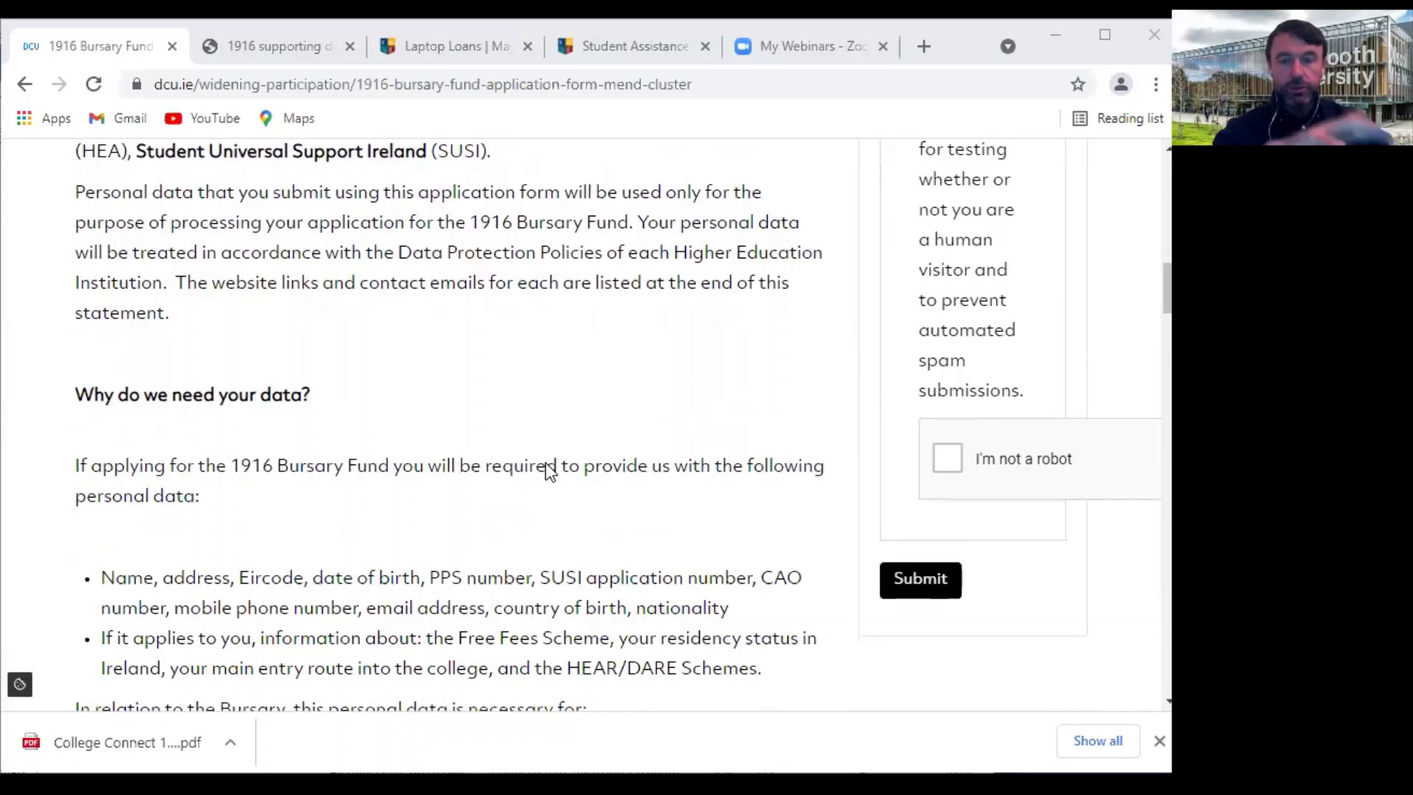
{"action": "scroll", "coordinate": [548, 472], "scroll_direction": "down", "scroll_amount": 1}
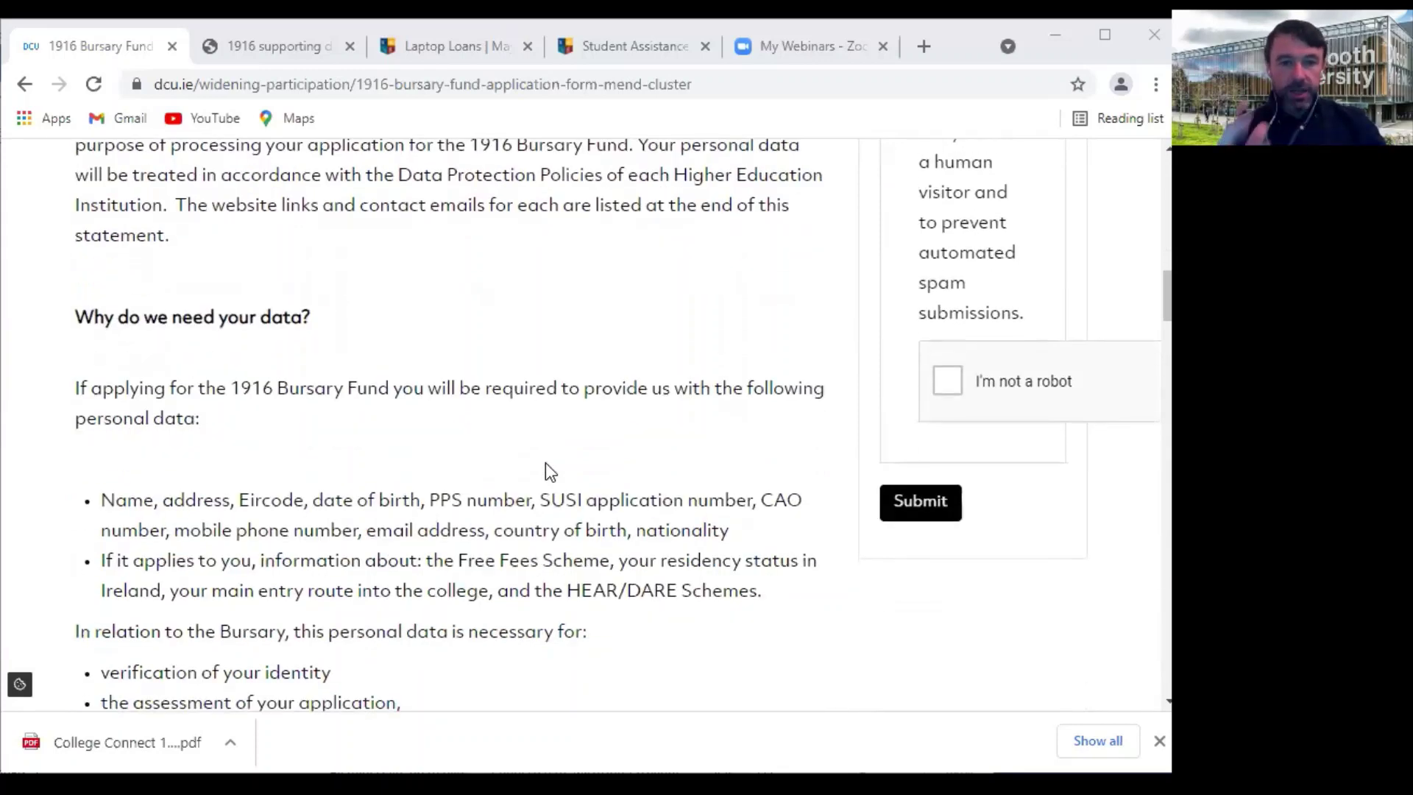
{"action": "scroll", "coordinate": [534, 493], "scroll_direction": "down", "scroll_amount": 2}
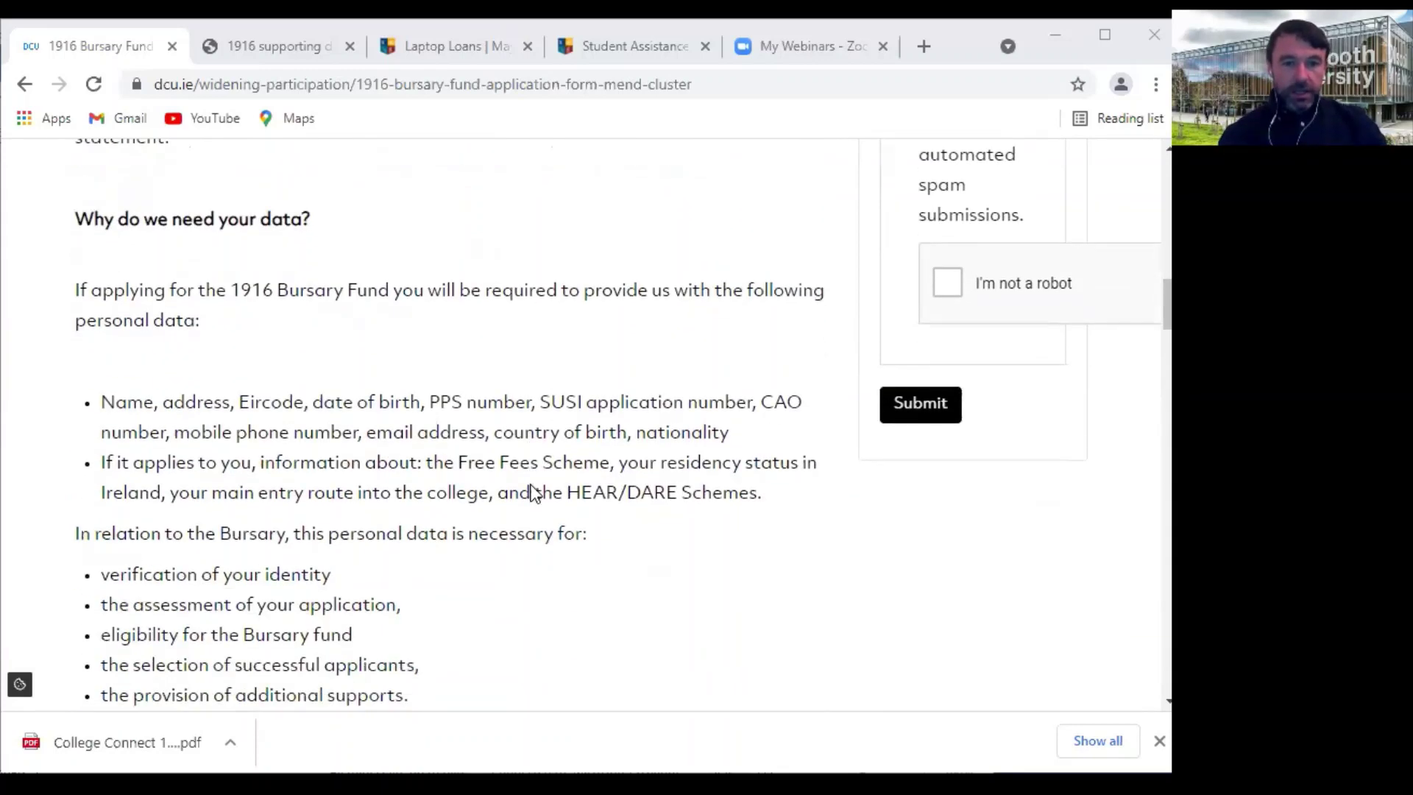
{"action": "scroll", "coordinate": [527, 586], "scroll_direction": "down", "scroll_amount": 5}
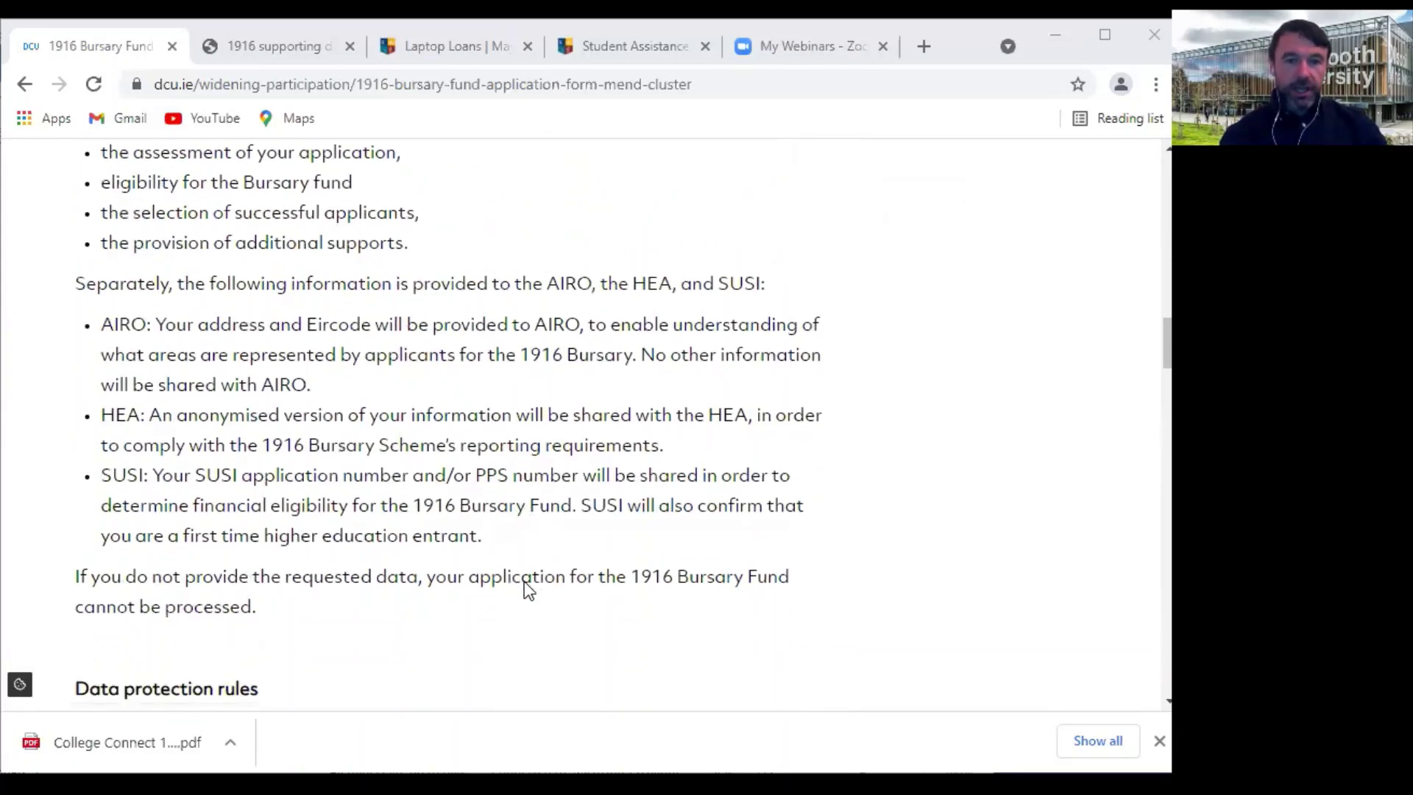
{"action": "scroll", "coordinate": [526, 585], "scroll_direction": "down", "scroll_amount": 2}
{"action": "scroll", "coordinate": [538, 589], "scroll_direction": "down", "scroll_amount": 4}
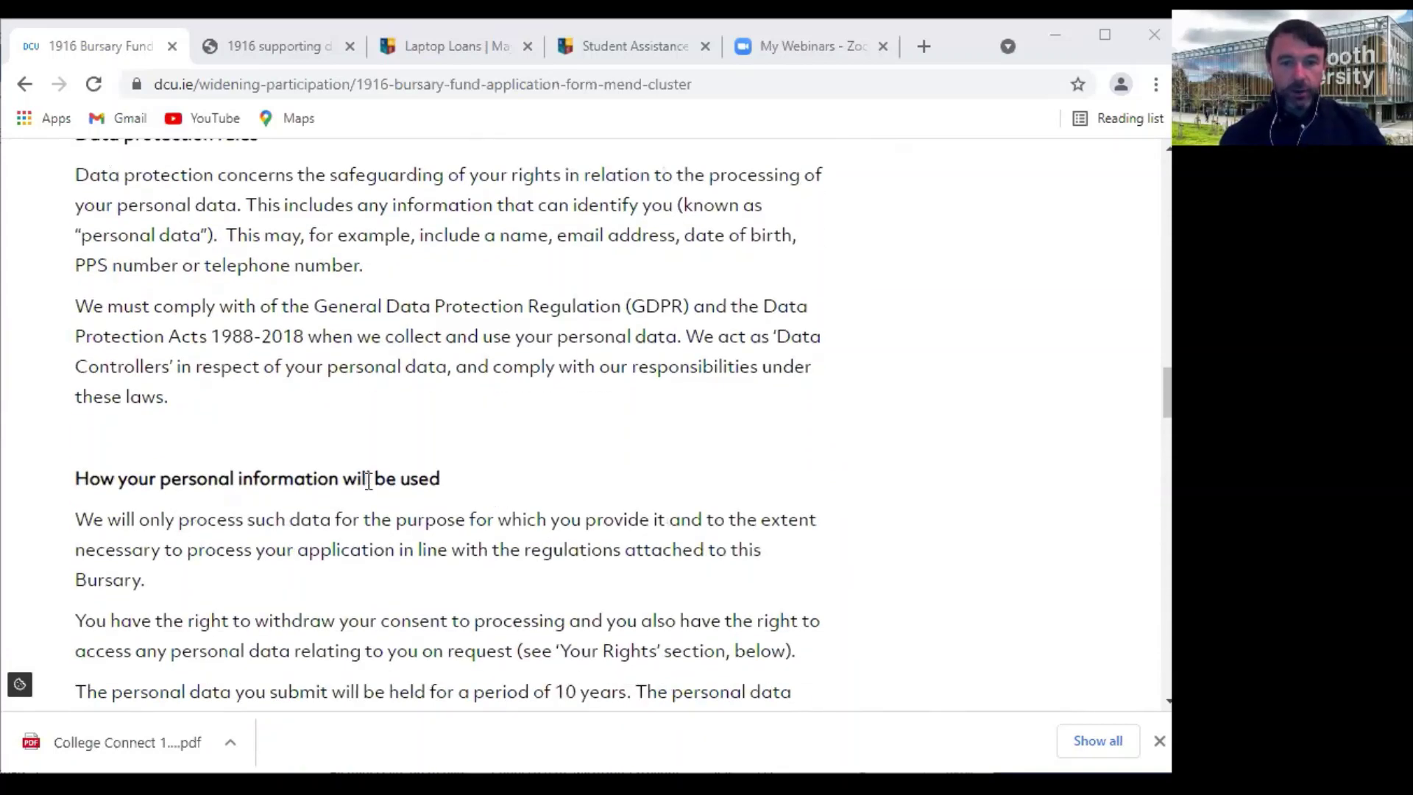
{"action": "scroll", "coordinate": [603, 505], "scroll_direction": "down", "scroll_amount": 3}
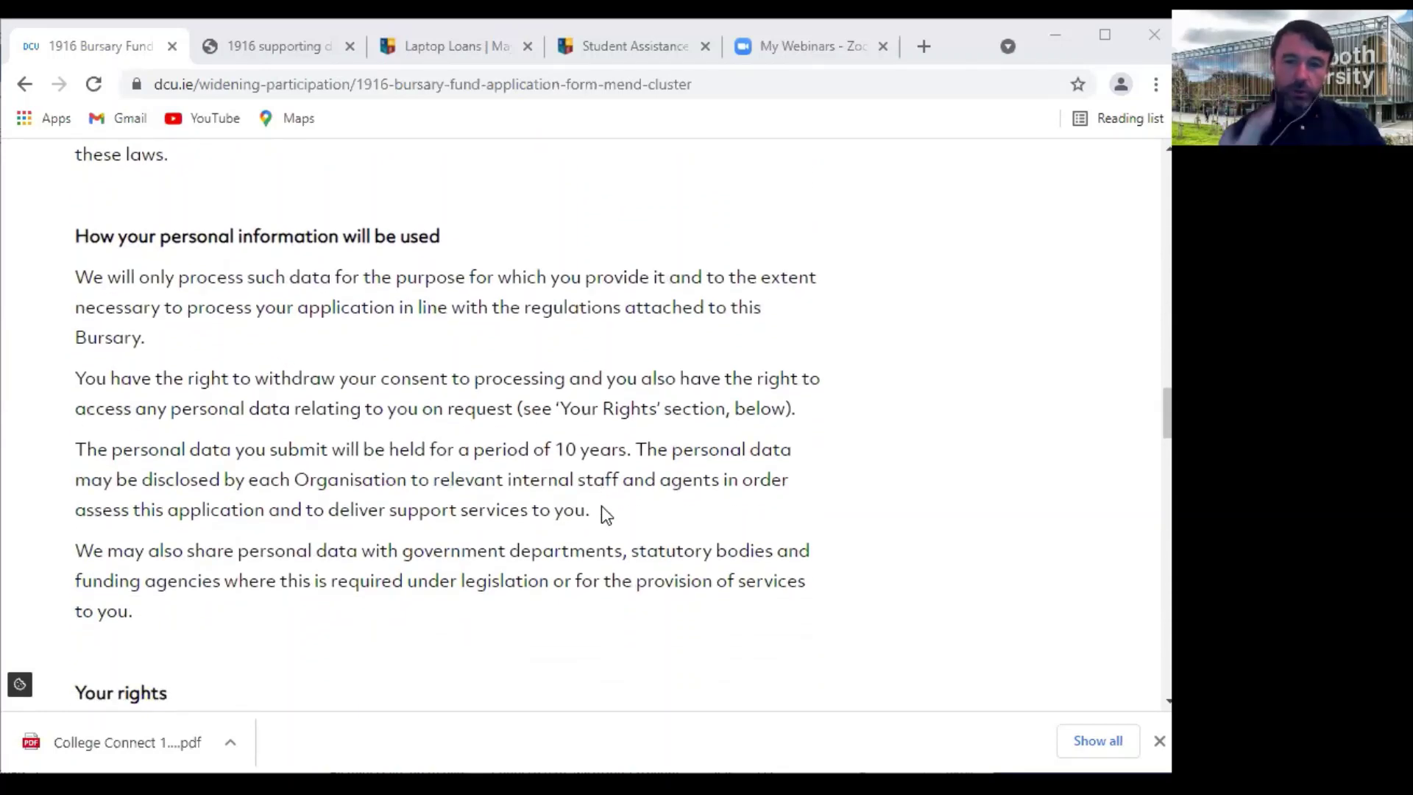
{"action": "scroll", "coordinate": [602, 508], "scroll_direction": "down", "scroll_amount": 3}
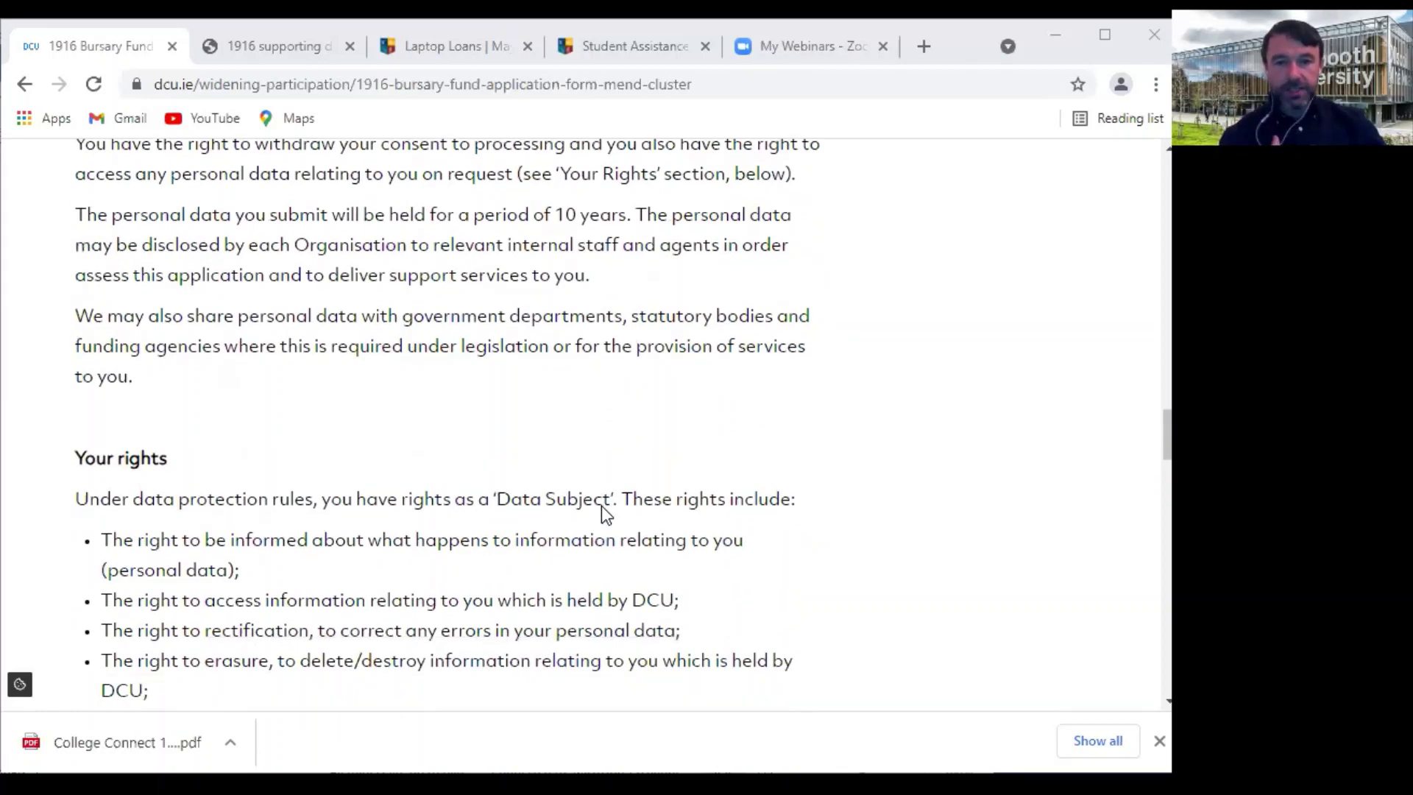
{"action": "scroll", "coordinate": [602, 508], "scroll_direction": "down", "scroll_amount": 4}
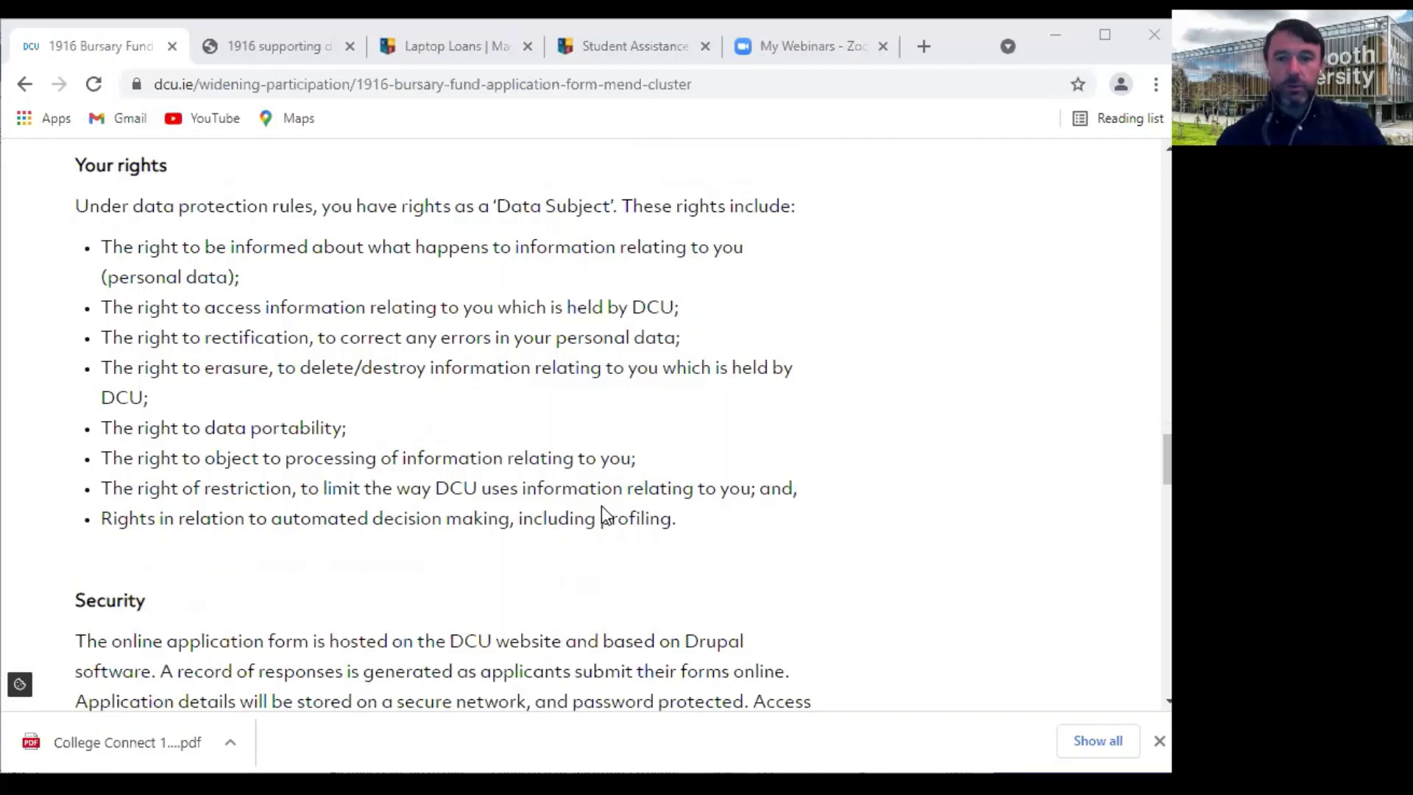
Pass the 'I'm not a robot' check on the data protection page and advance to page 3
{"action": "scroll", "coordinate": [602, 506], "scroll_direction": "down", "scroll_amount": 1}
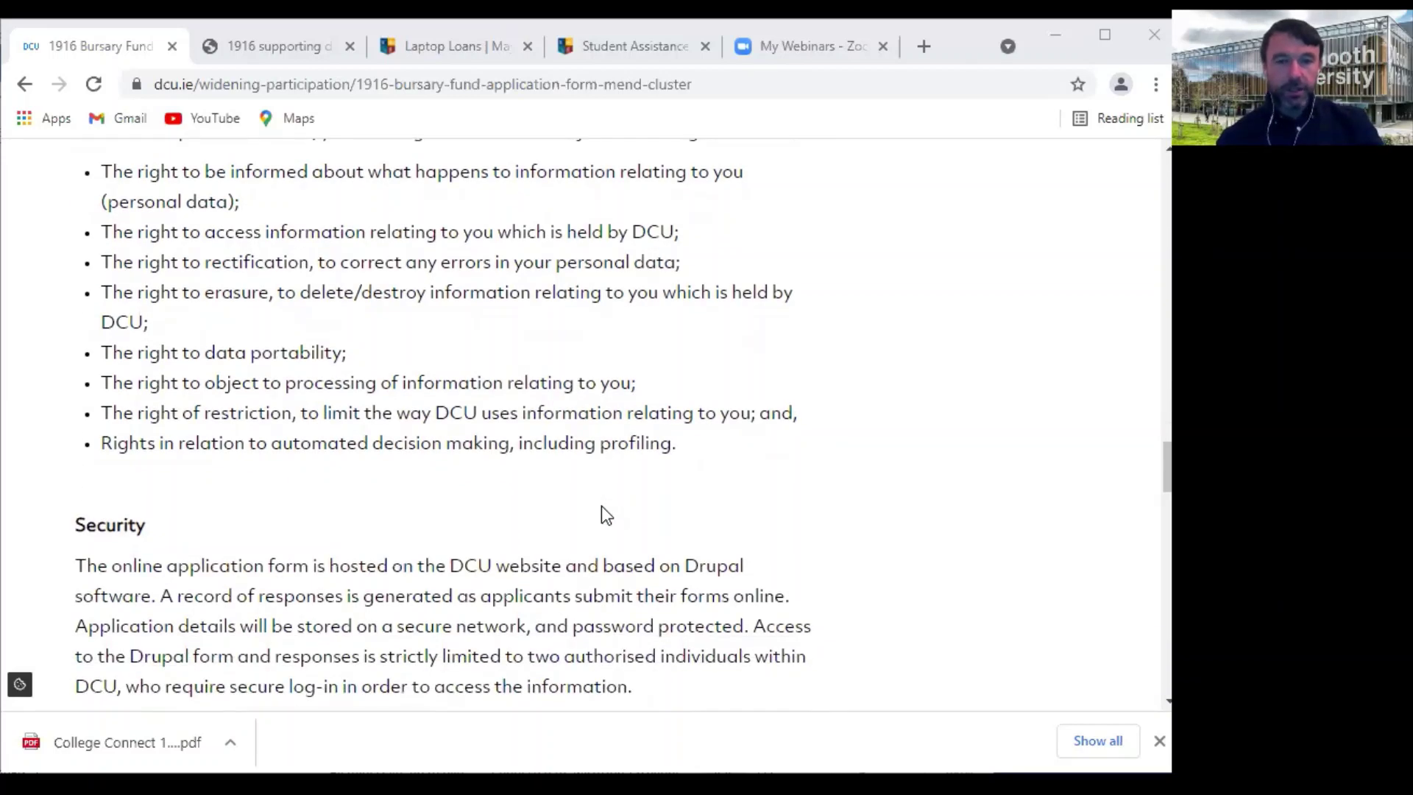
{"action": "scroll", "coordinate": [602, 505], "scroll_direction": "down", "scroll_amount": 1}
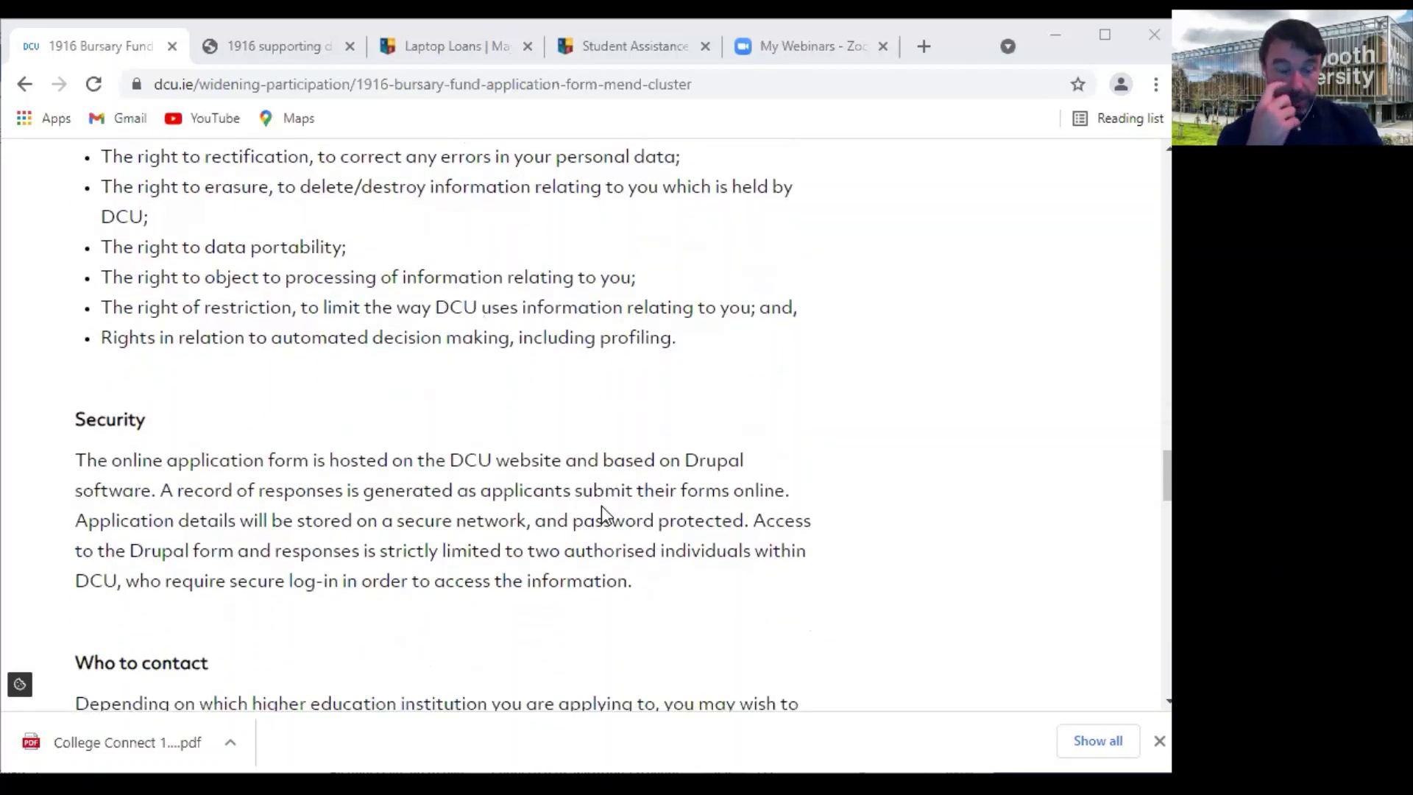
{"action": "scroll", "coordinate": [602, 505], "scroll_direction": "down", "scroll_amount": 3}
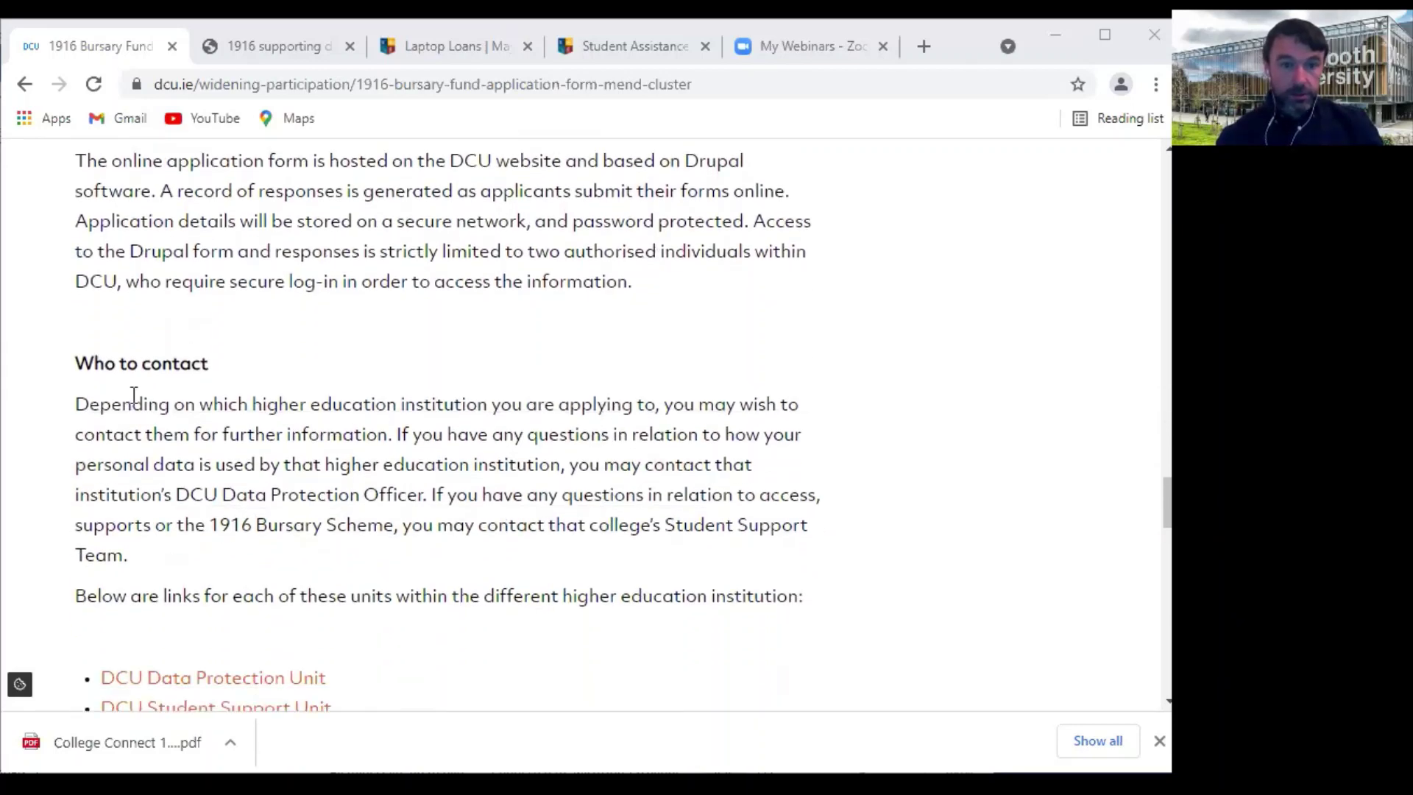
{"action": "scroll", "coordinate": [372, 449], "scroll_direction": "down", "scroll_amount": 2}
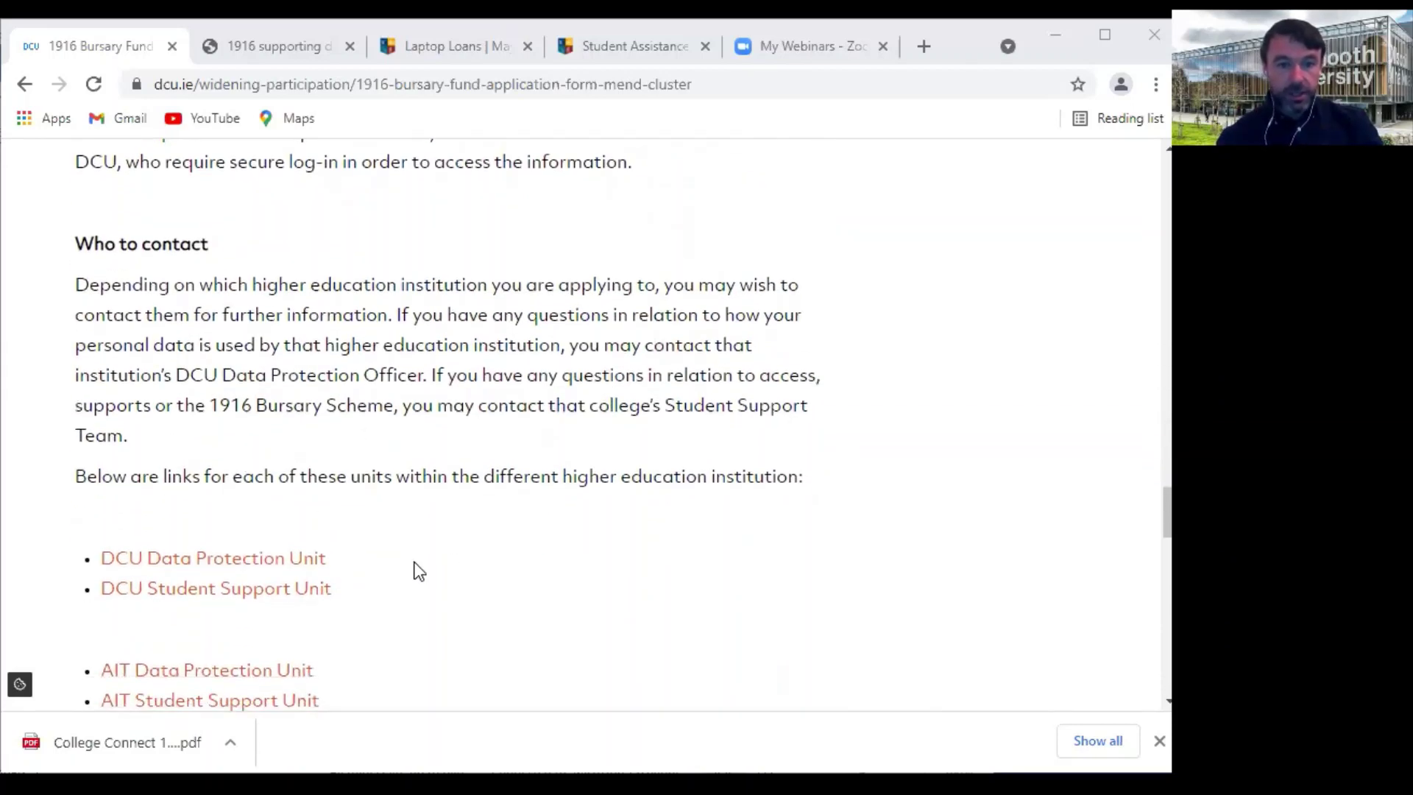
{"action": "scroll", "coordinate": [417, 571], "scroll_direction": "down", "scroll_amount": 1}
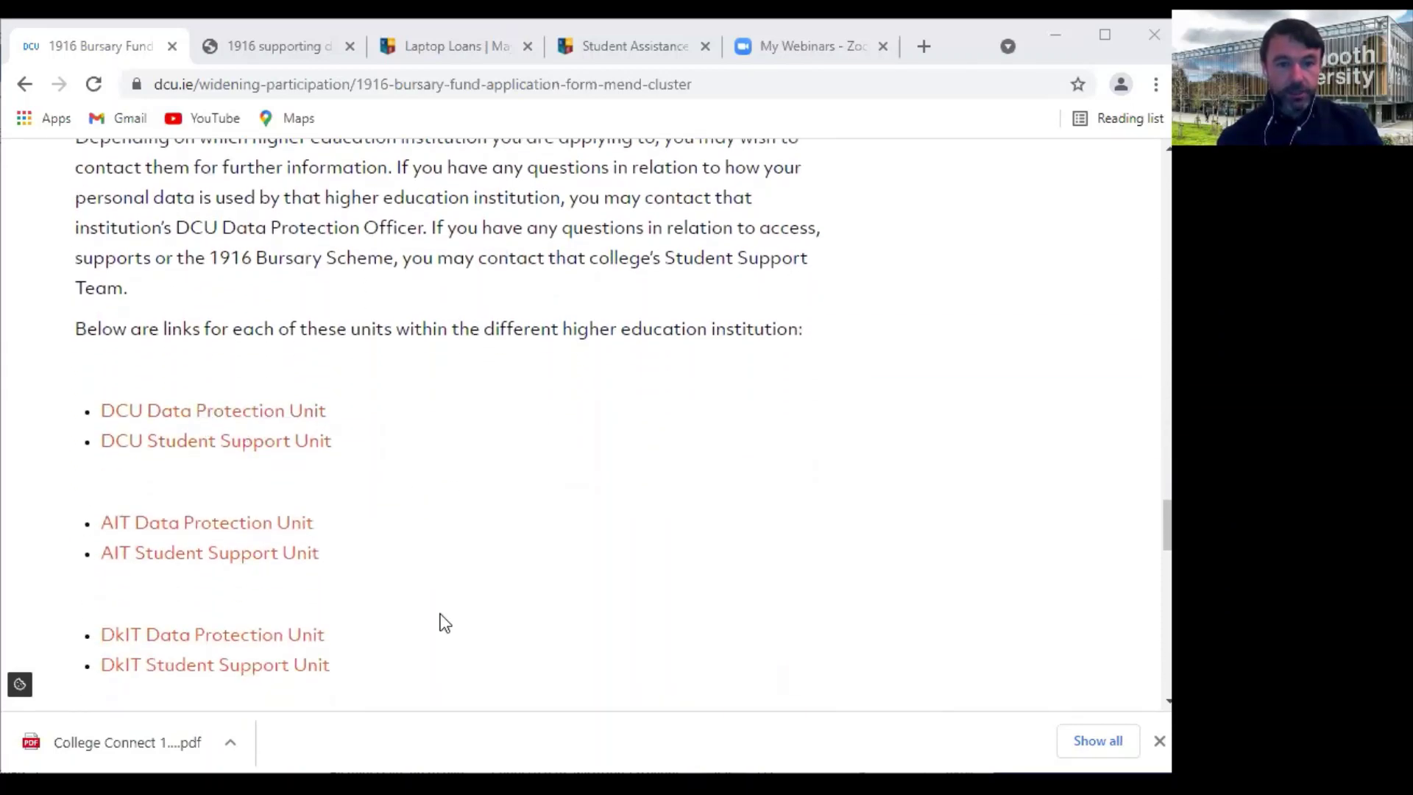
{"action": "scroll", "coordinate": [444, 623], "scroll_direction": "down", "scroll_amount": 2}
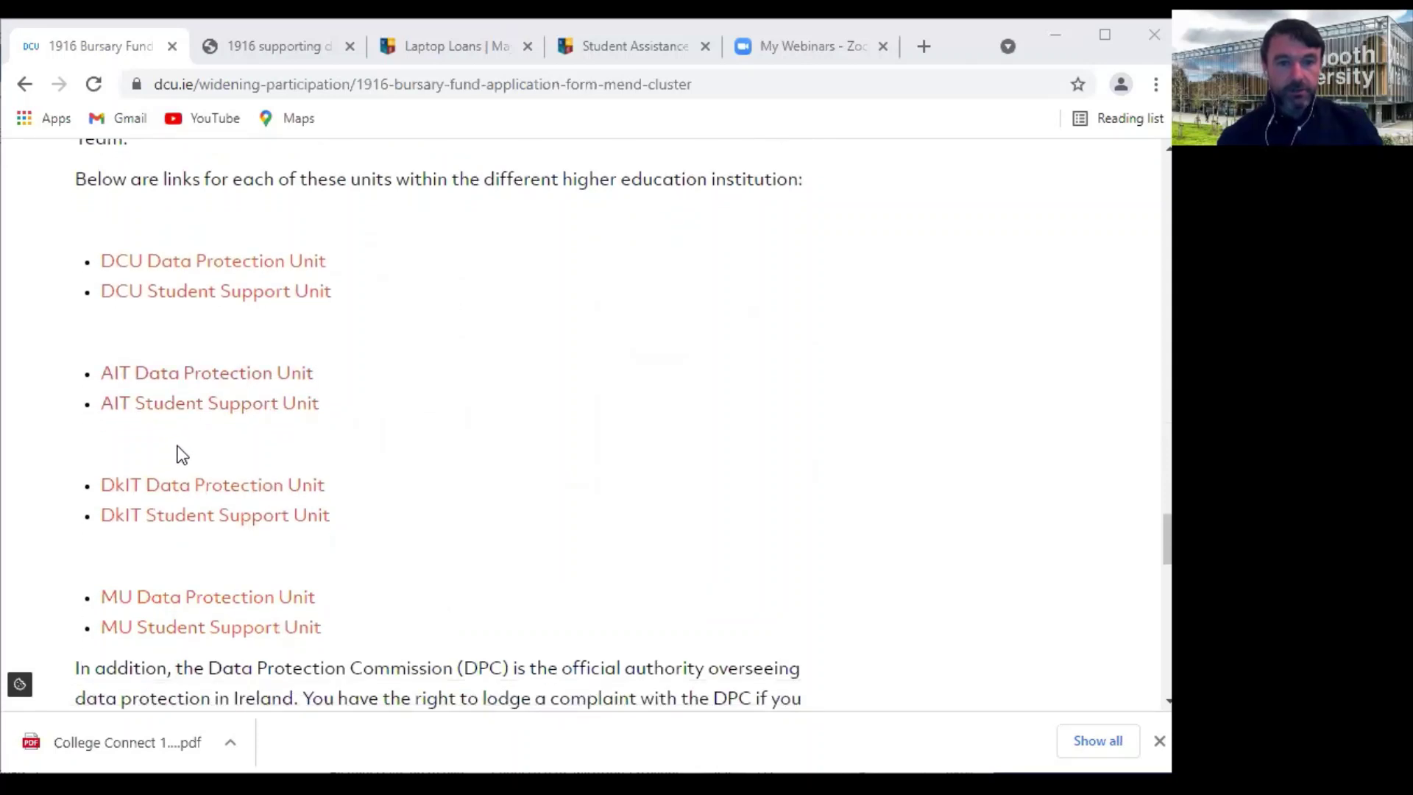
{"action": "scroll", "coordinate": [596, 666], "scroll_direction": "down", "scroll_amount": 3}
{"action": "scroll", "coordinate": [596, 665], "scroll_direction": "down", "scroll_amount": 3}
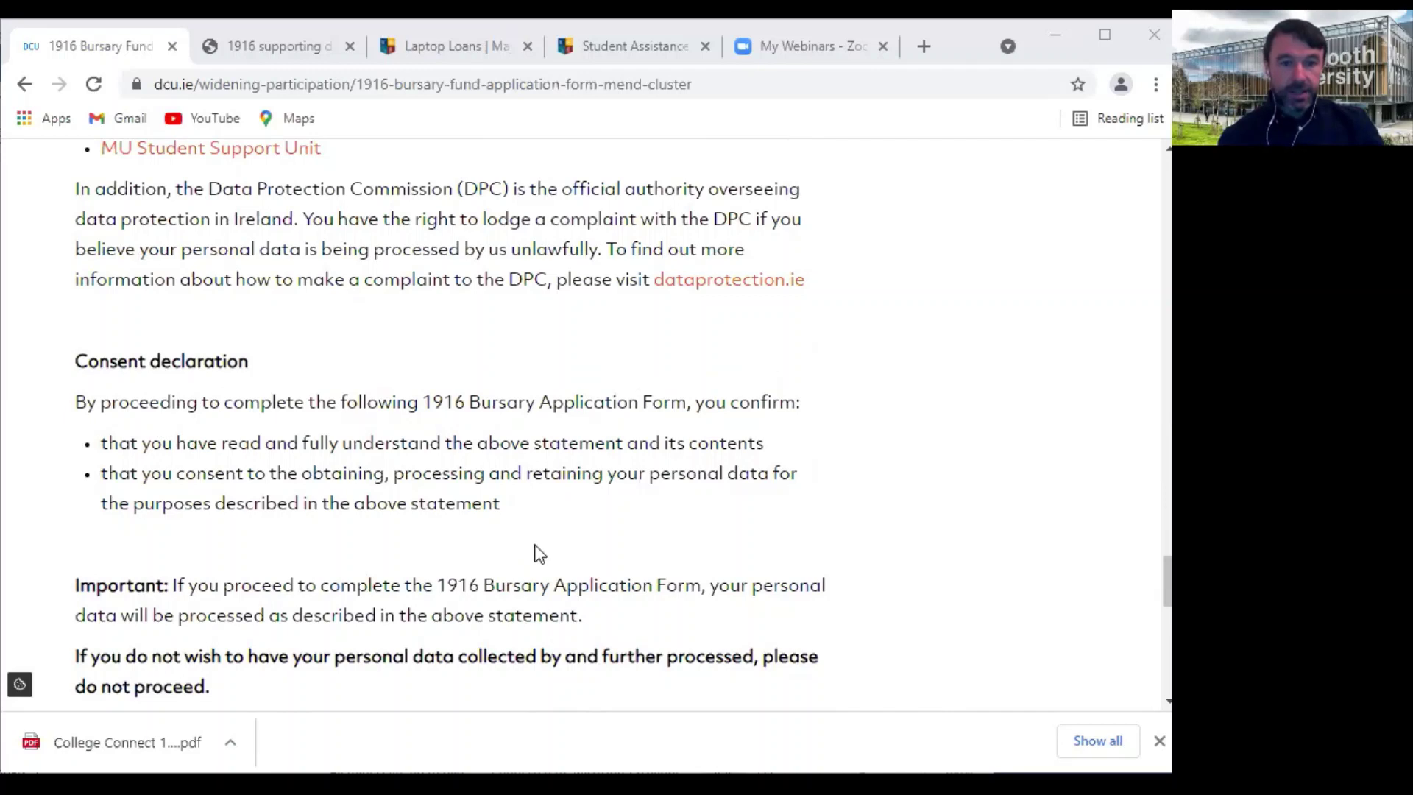
{"action": "scroll", "coordinate": [536, 555], "scroll_direction": "down", "scroll_amount": 1}
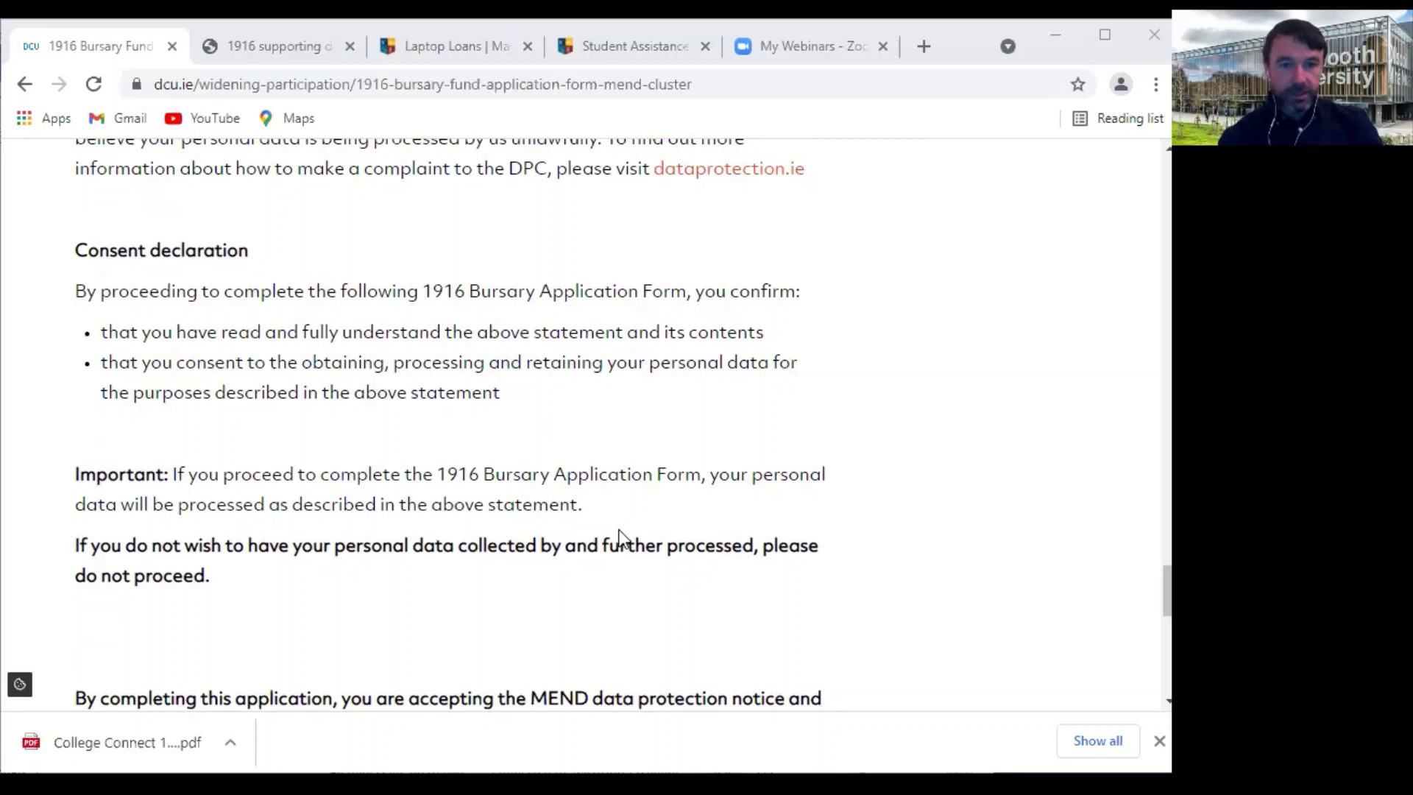
{"action": "scroll", "coordinate": [620, 541], "scroll_direction": "down", "scroll_amount": 2}
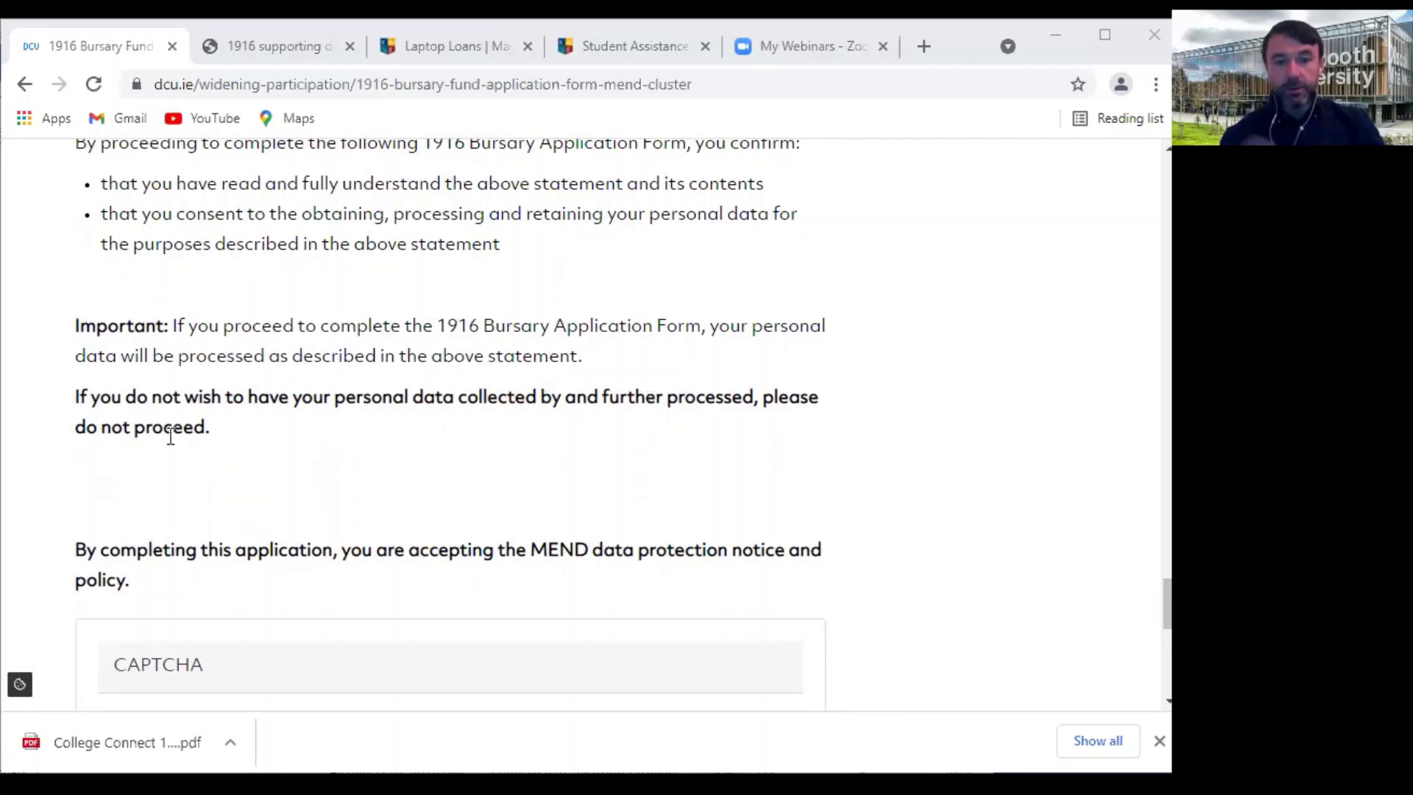
{"action": "scroll", "coordinate": [170, 436], "scroll_direction": "down", "scroll_amount": 3}
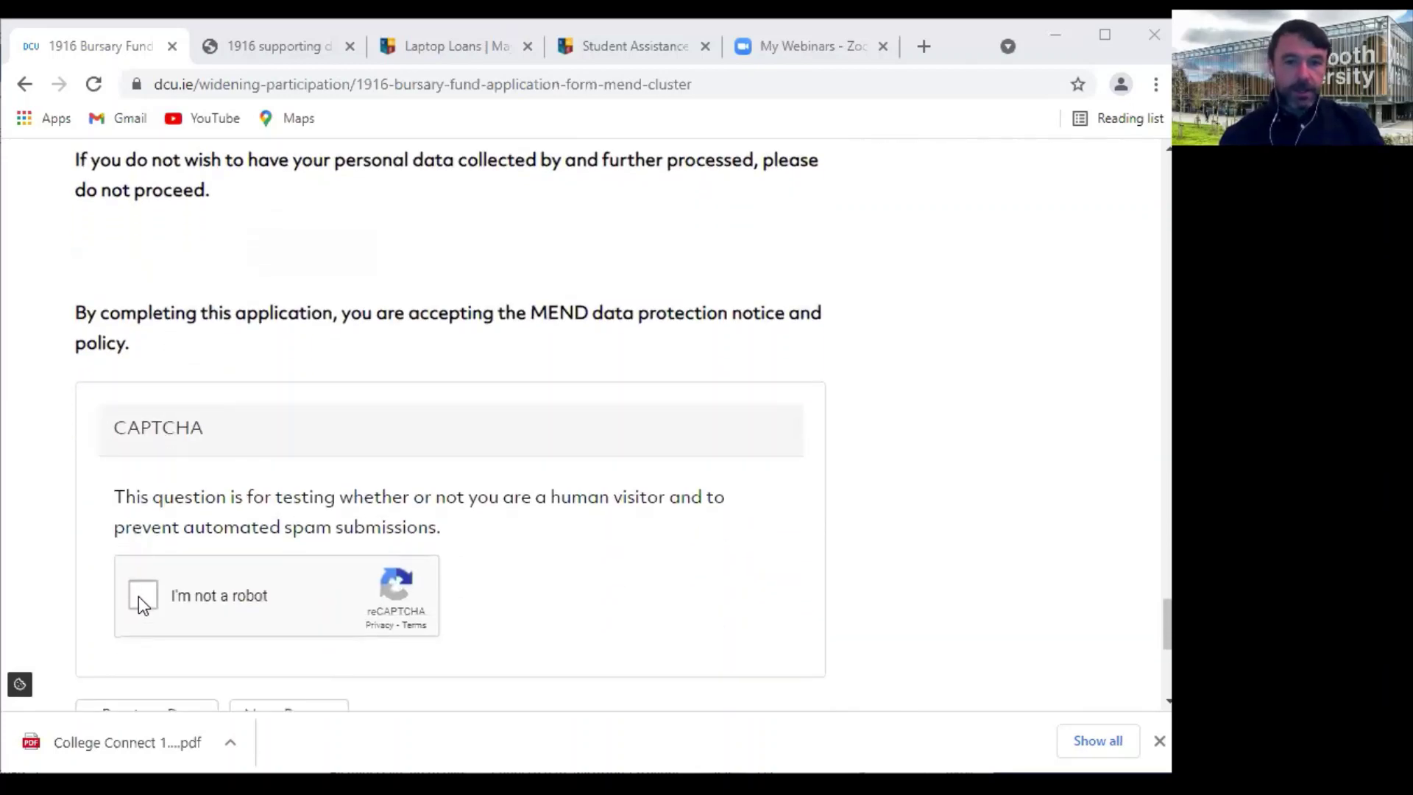
{"action": "left_click", "coordinate": [142, 595]}
{"action": "scroll", "coordinate": [483, 567], "scroll_direction": "down", "scroll_amount": 3}
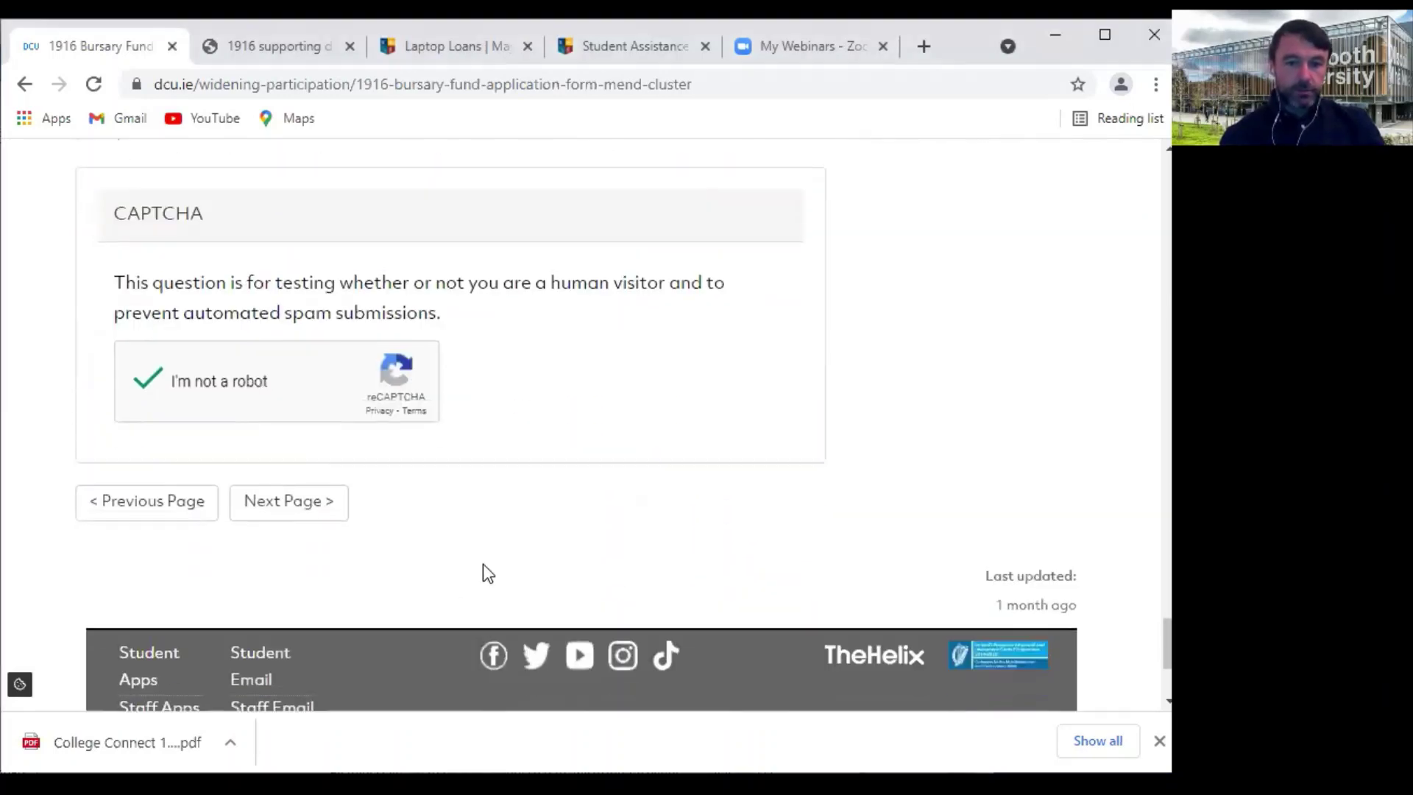
{"action": "left_click", "coordinate": [276, 506]}
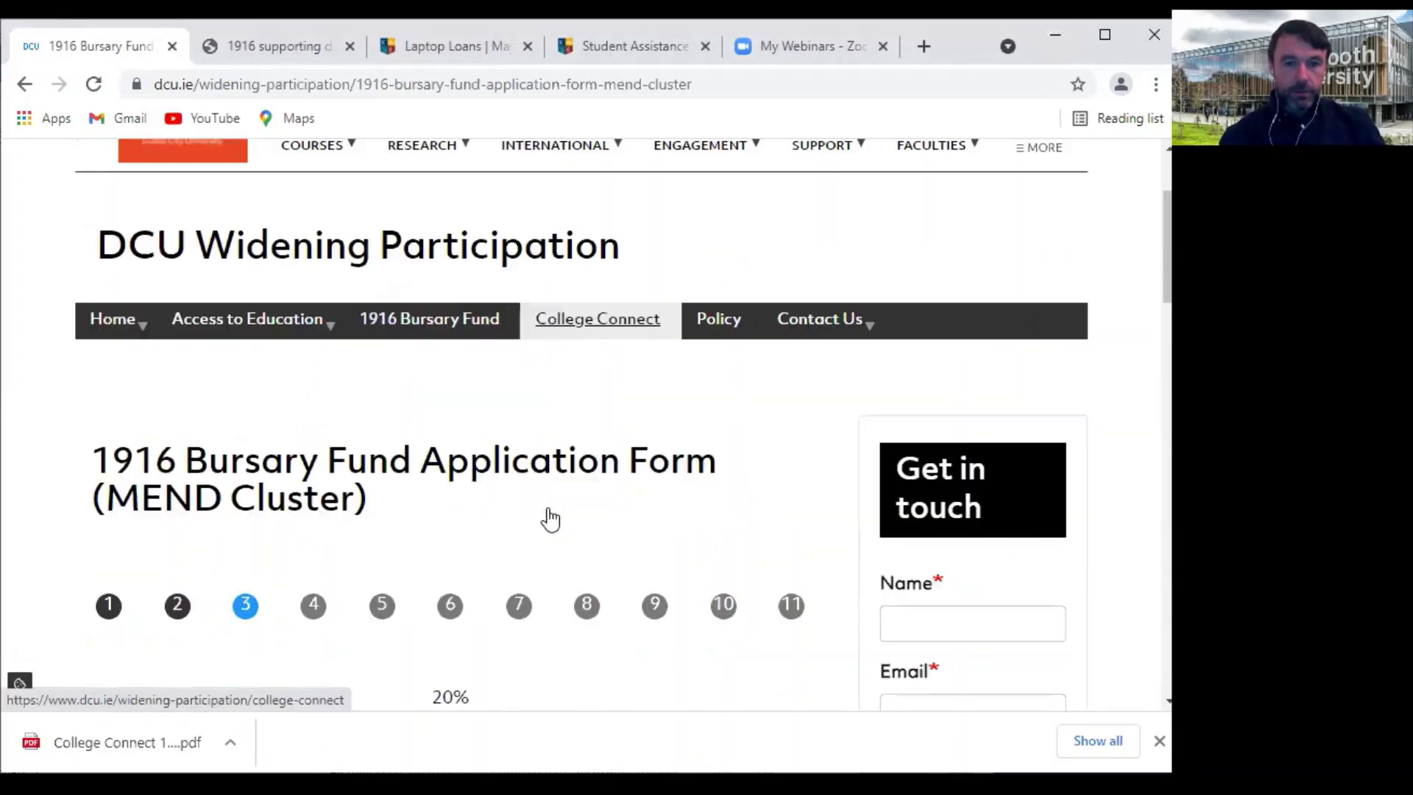
Read down the 2020 financial documents page, pass its CAPTCHA and go to the next page
{"action": "scroll", "coordinate": [548, 508], "scroll_direction": "down", "scroll_amount": 3}
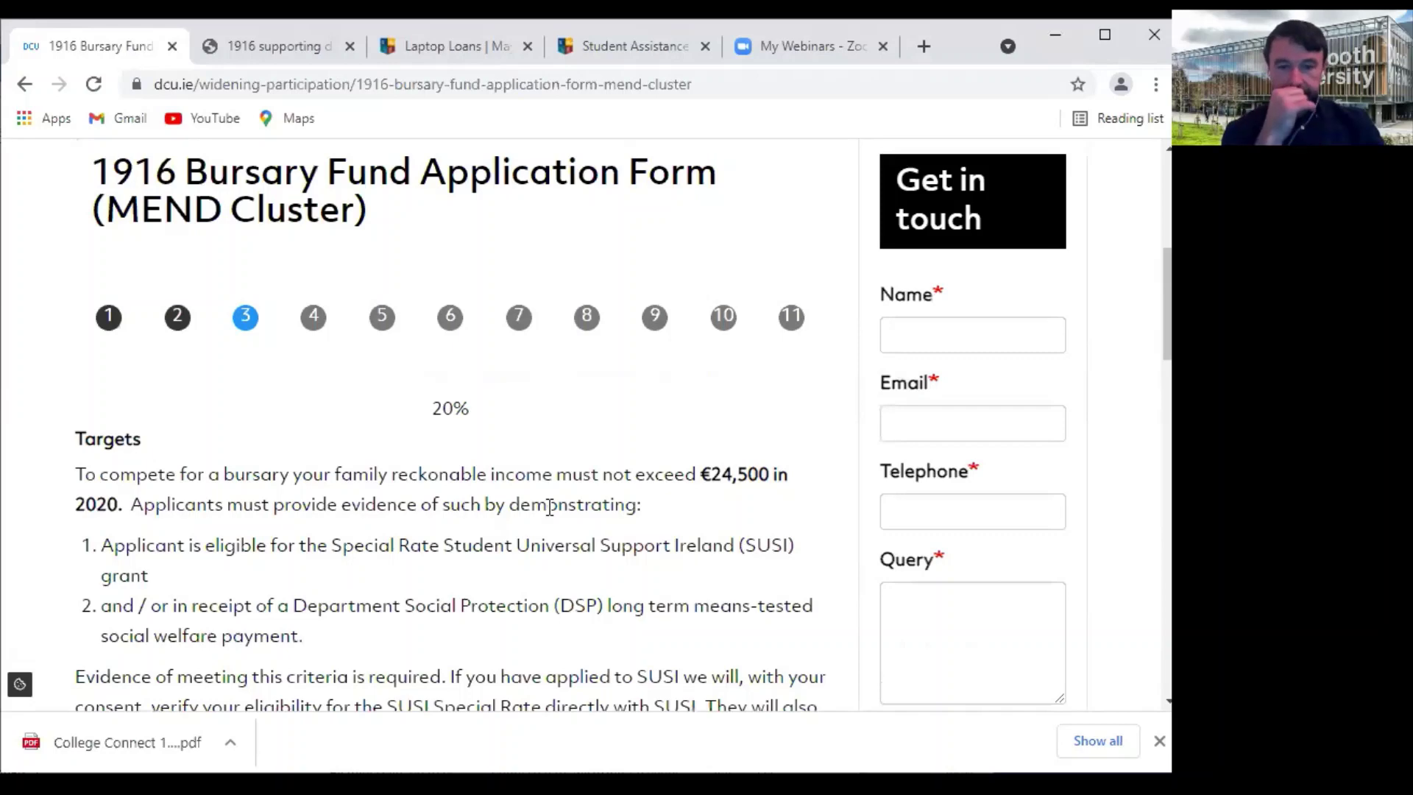
{"action": "scroll", "coordinate": [506, 464], "scroll_direction": "down", "scroll_amount": 2}
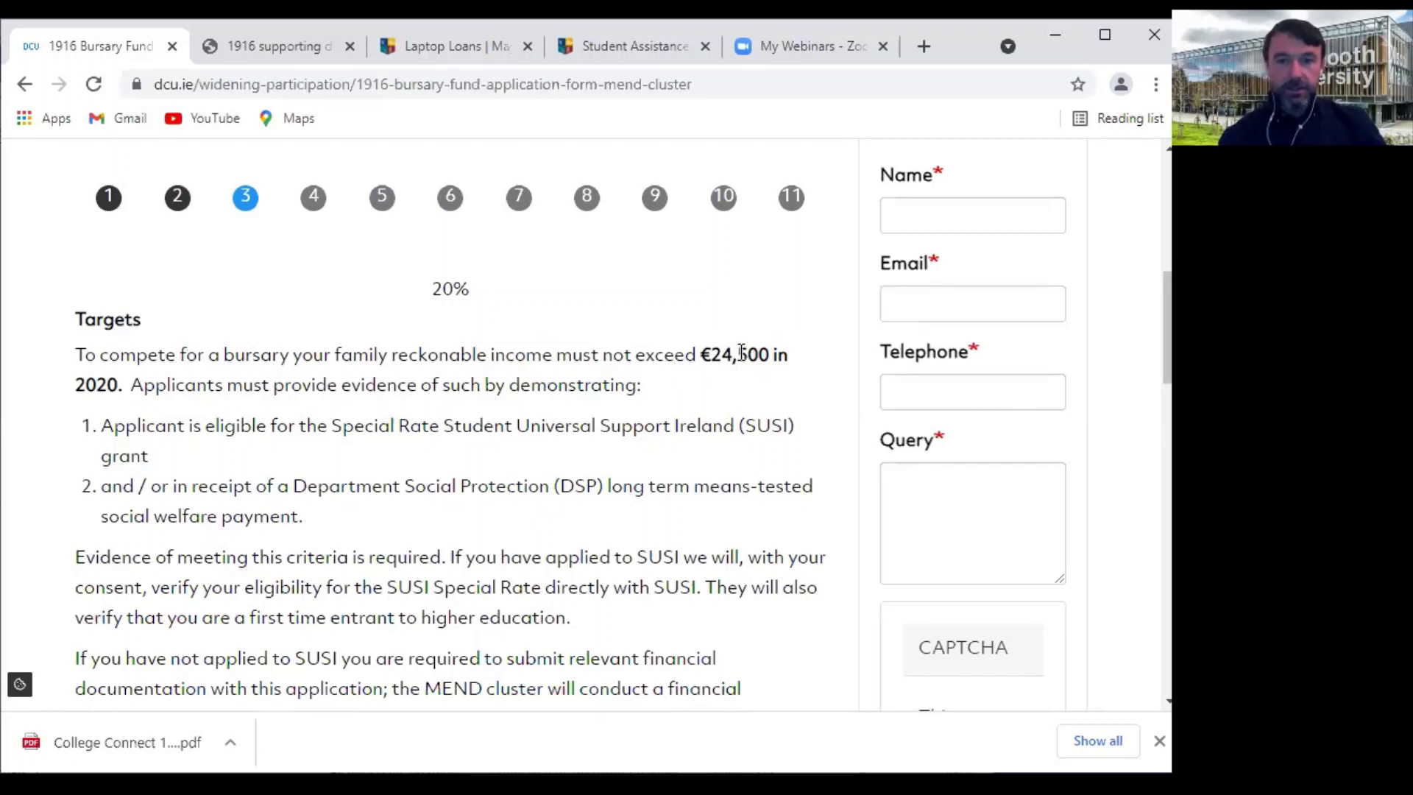
{"action": "scroll", "coordinate": [563, 421], "scroll_direction": "down", "scroll_amount": 2}
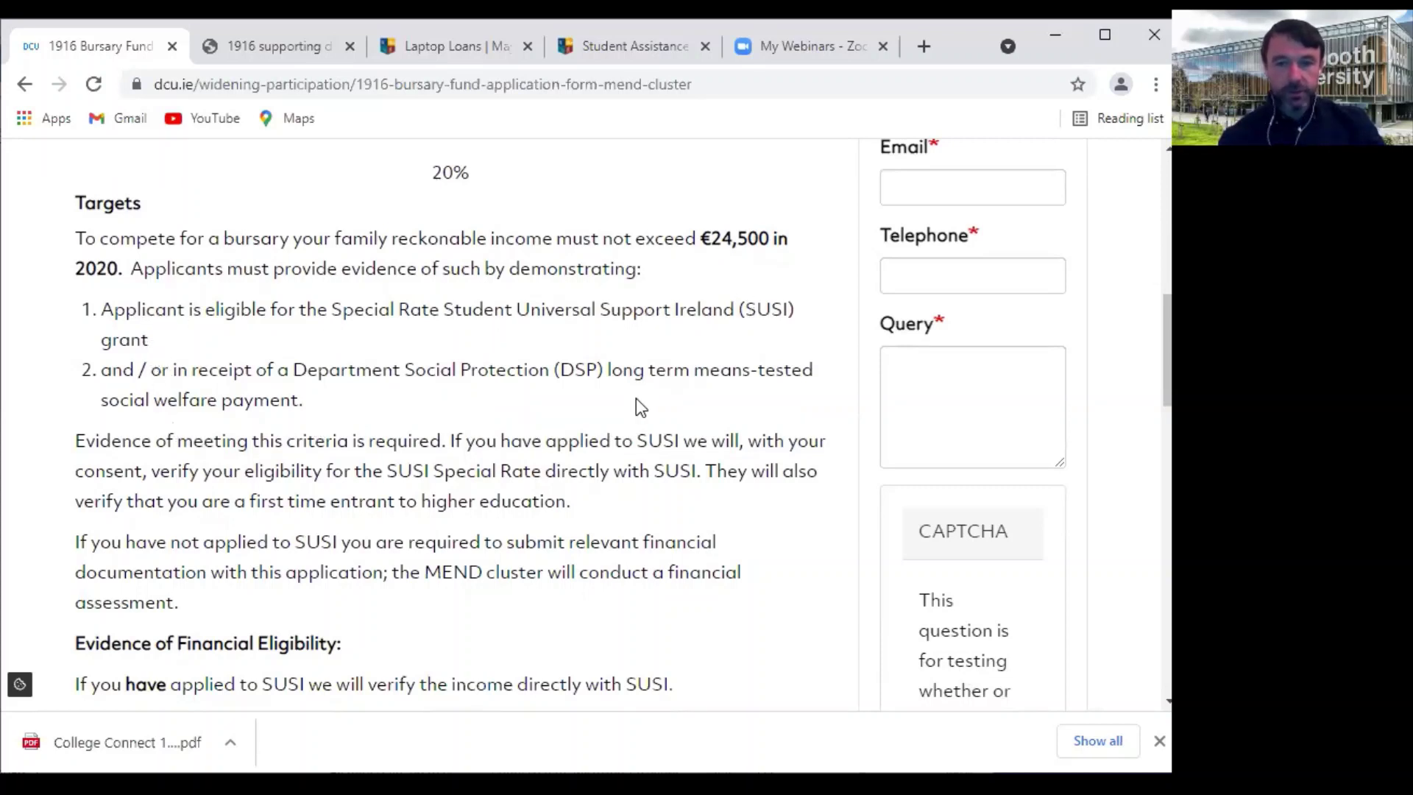
{"action": "scroll", "coordinate": [603, 469], "scroll_direction": "down", "scroll_amount": 1}
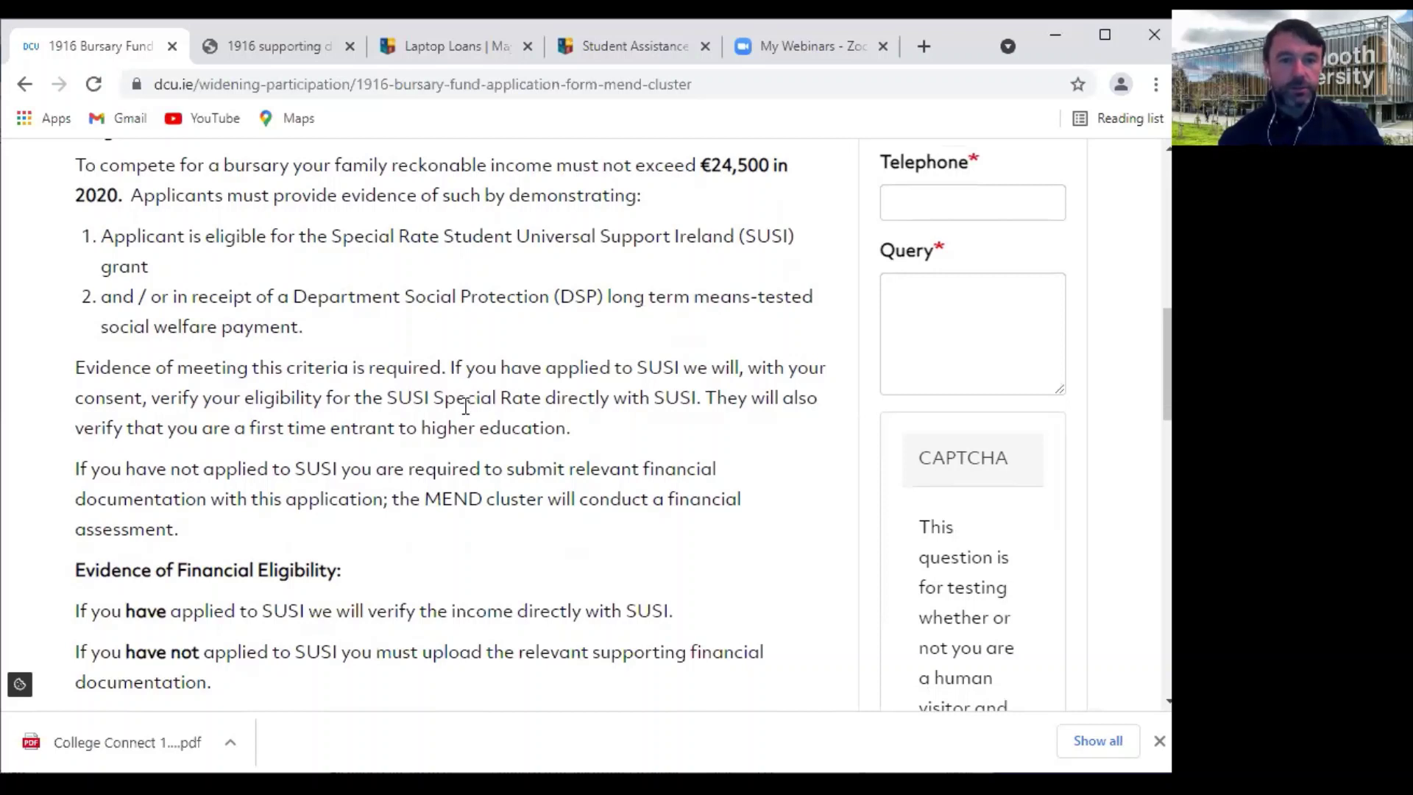
{"action": "scroll", "coordinate": [515, 486], "scroll_direction": "down", "scroll_amount": 1}
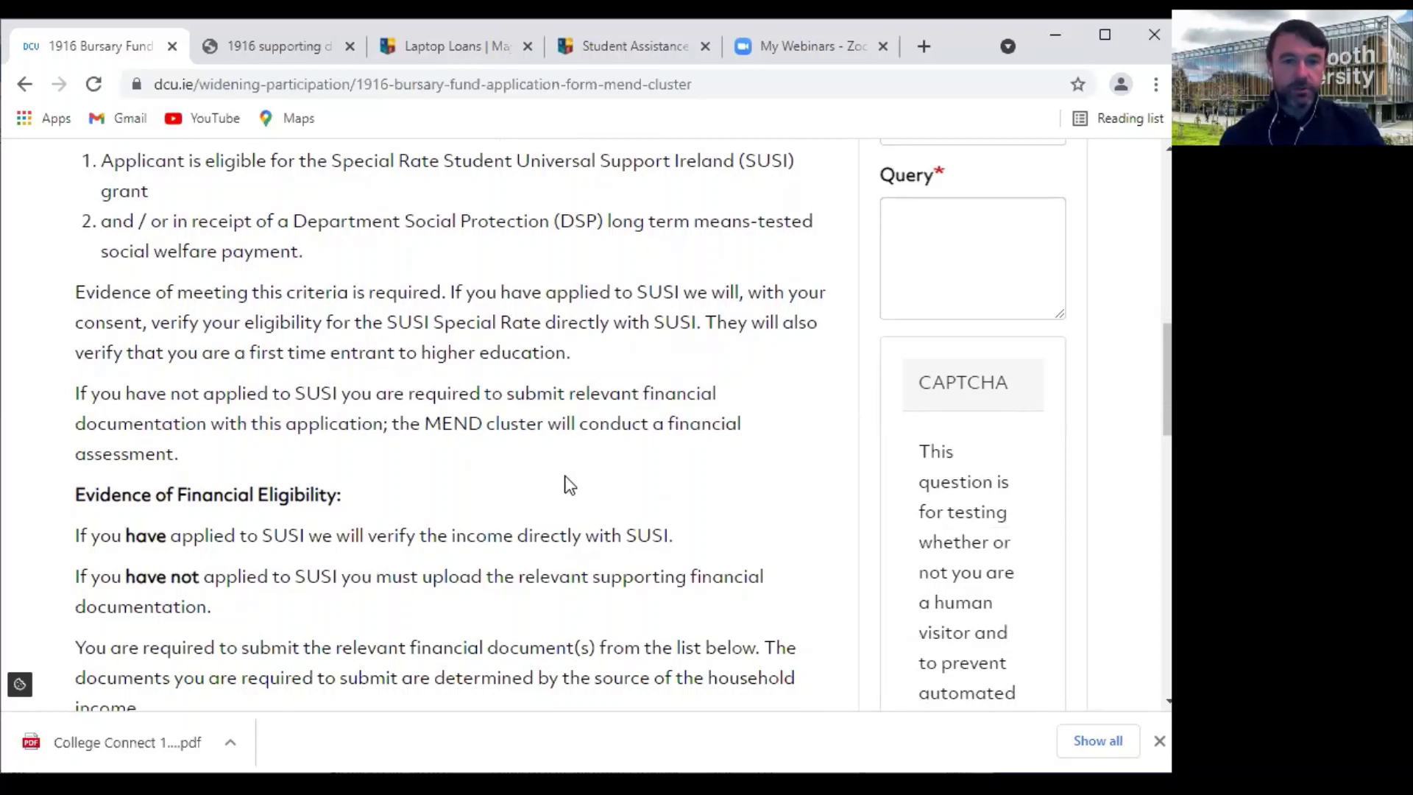
{"action": "scroll", "coordinate": [570, 486], "scroll_direction": "down", "scroll_amount": 1}
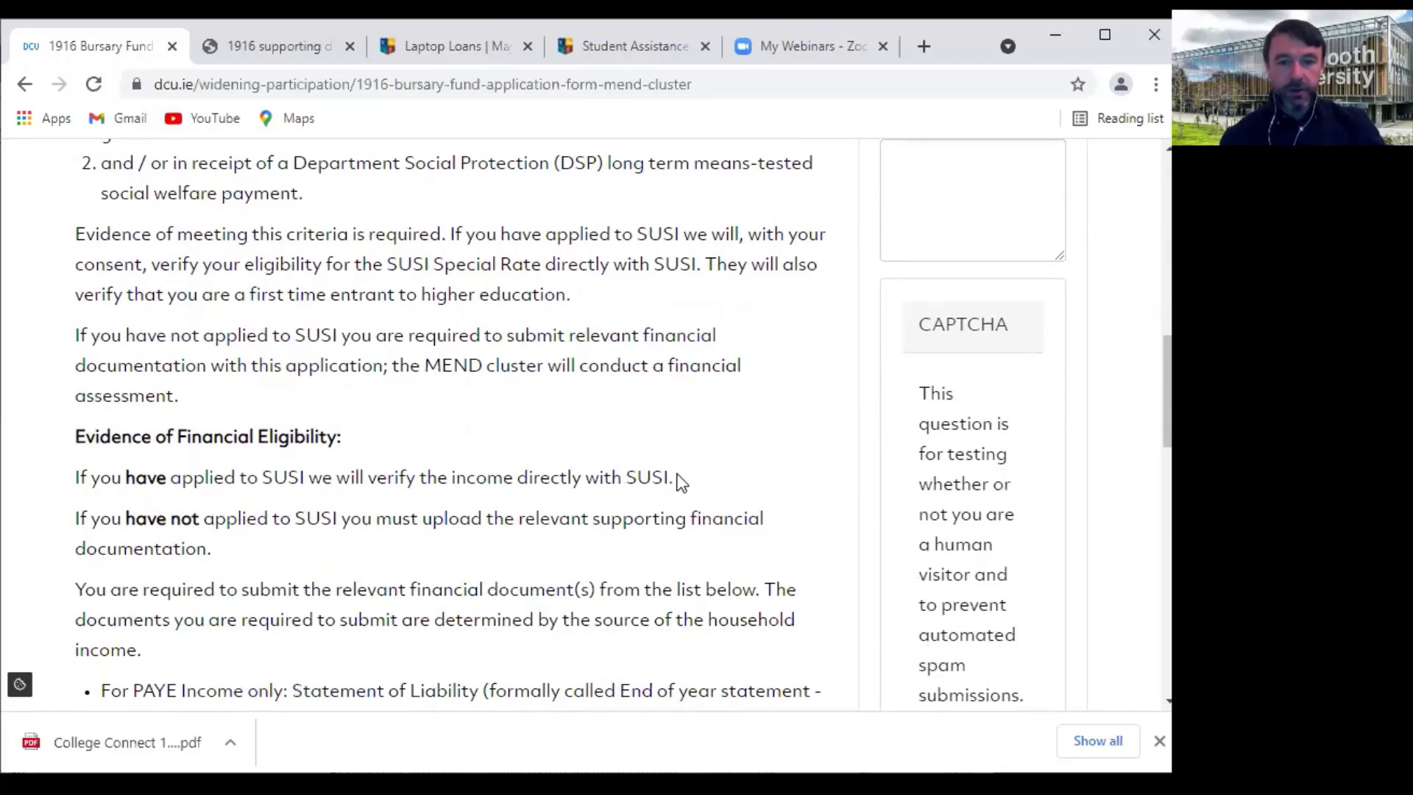
{"action": "scroll", "coordinate": [681, 482], "scroll_direction": "up", "scroll_amount": 3}
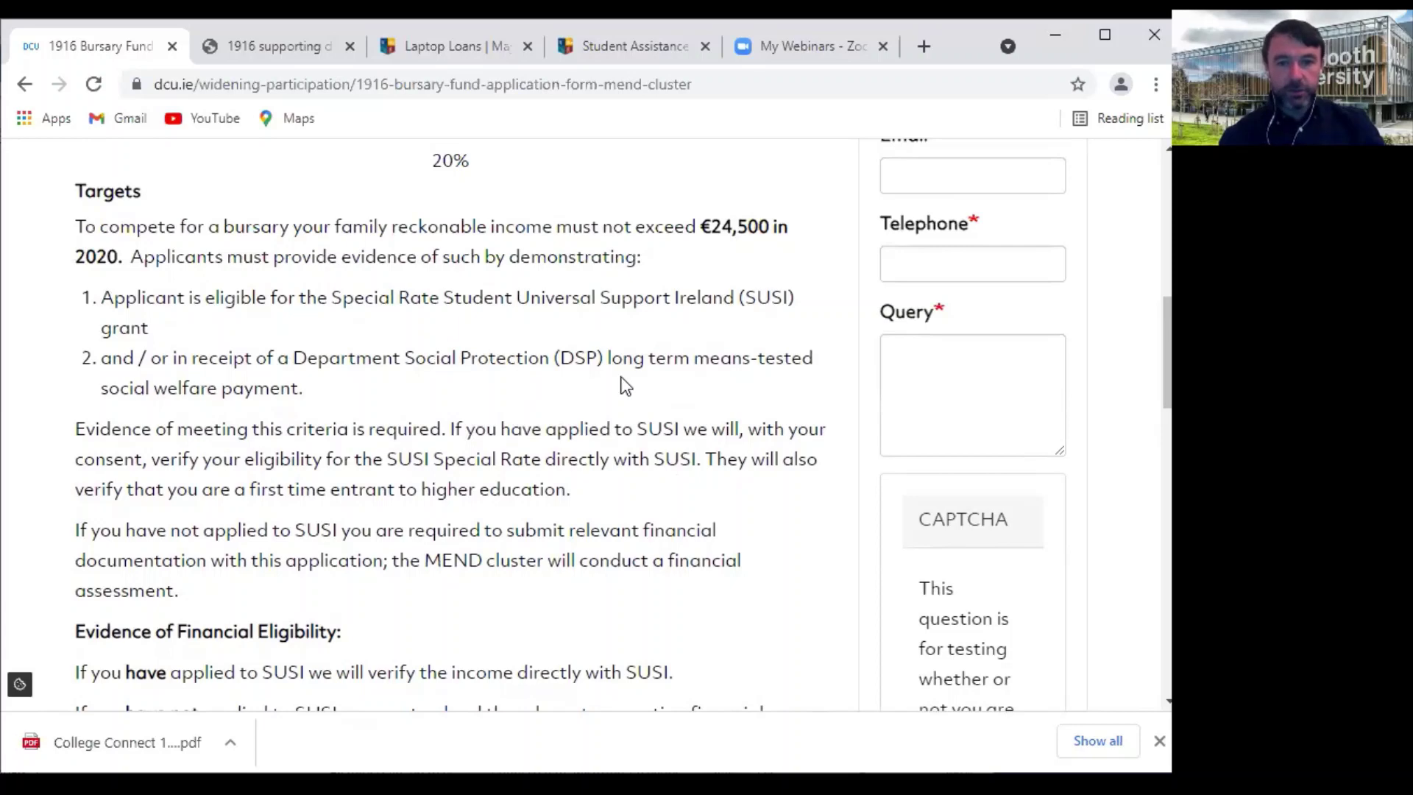
{"action": "scroll", "coordinate": [700, 527], "scroll_direction": "down", "scroll_amount": 3}
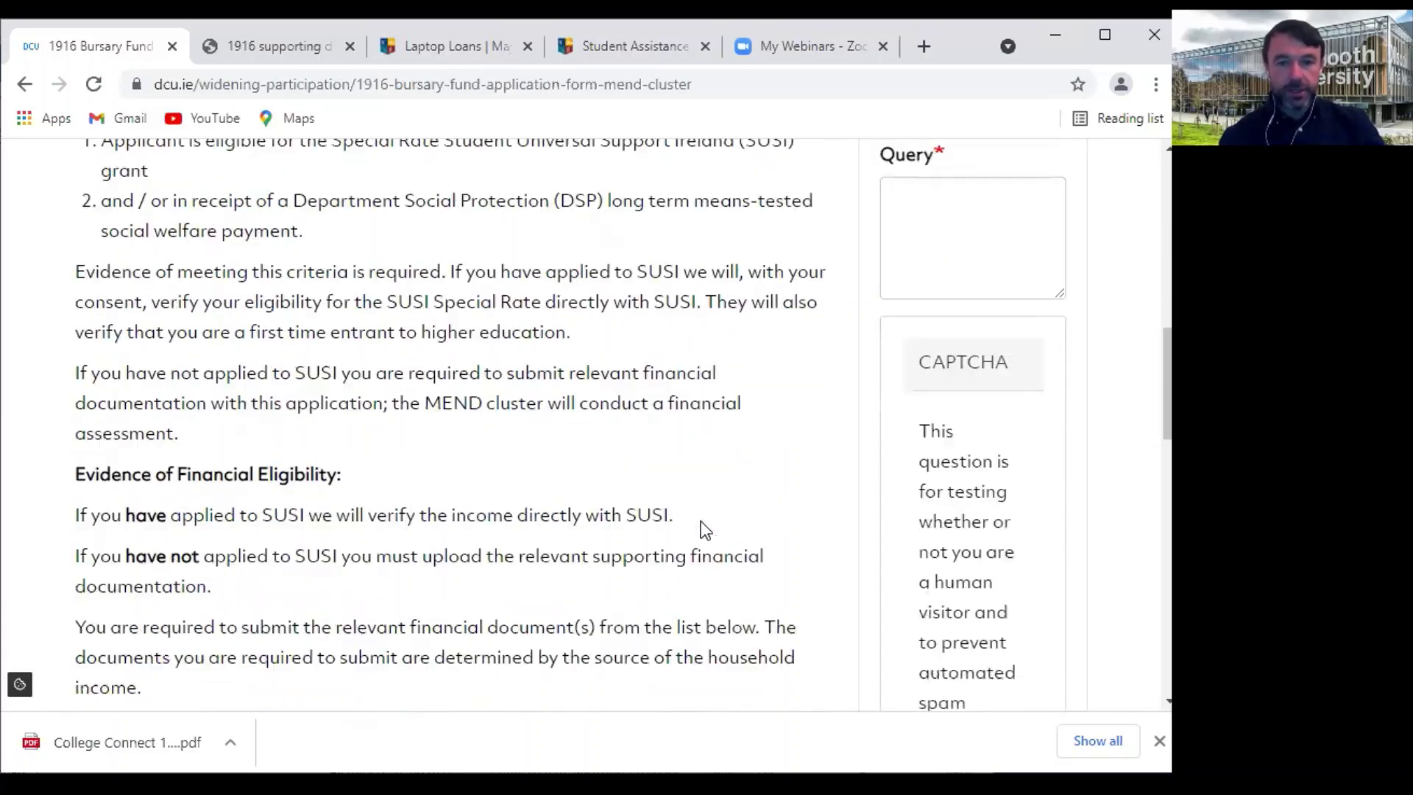
{"action": "scroll", "coordinate": [700, 522], "scroll_direction": "down", "scroll_amount": 3}
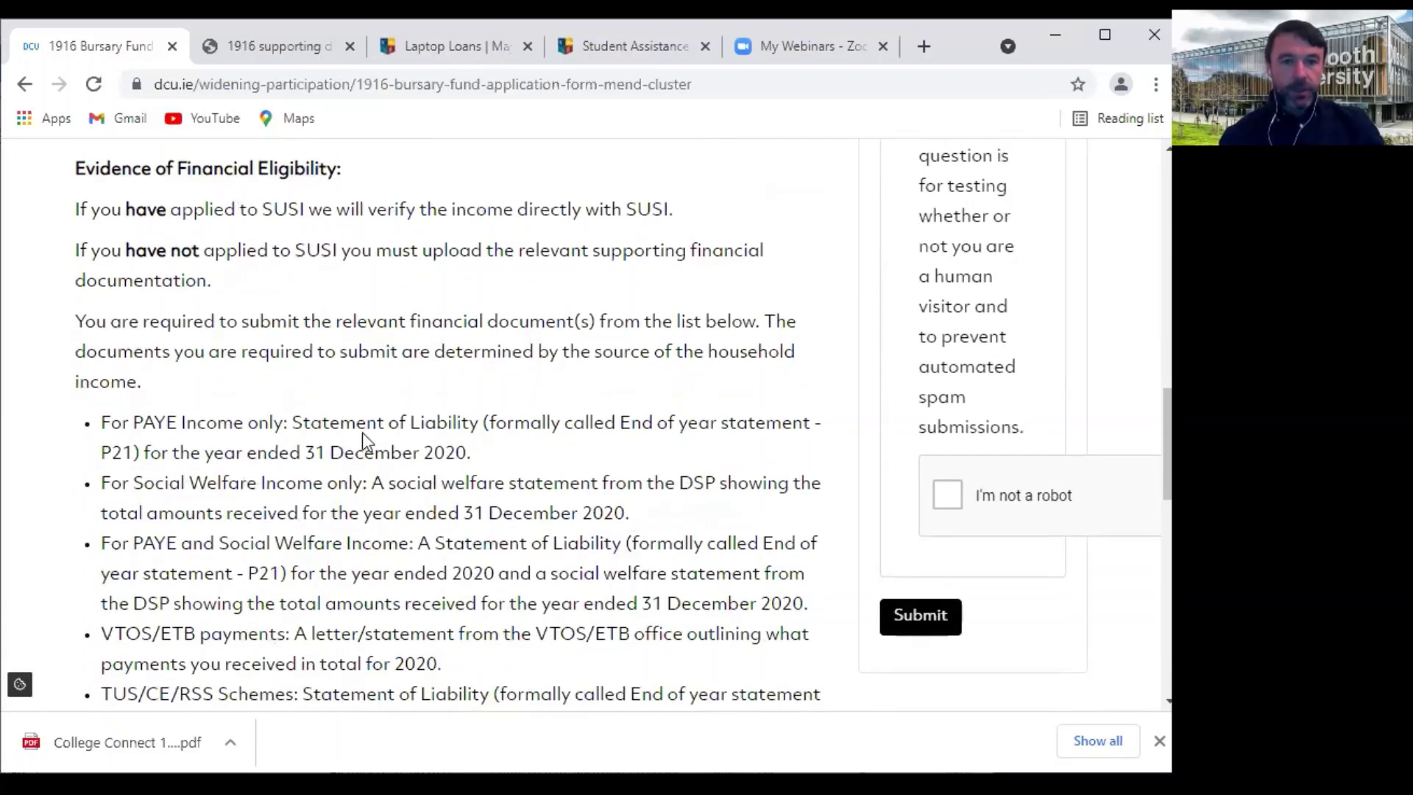
{"action": "scroll", "coordinate": [258, 445], "scroll_direction": "down", "scroll_amount": 2}
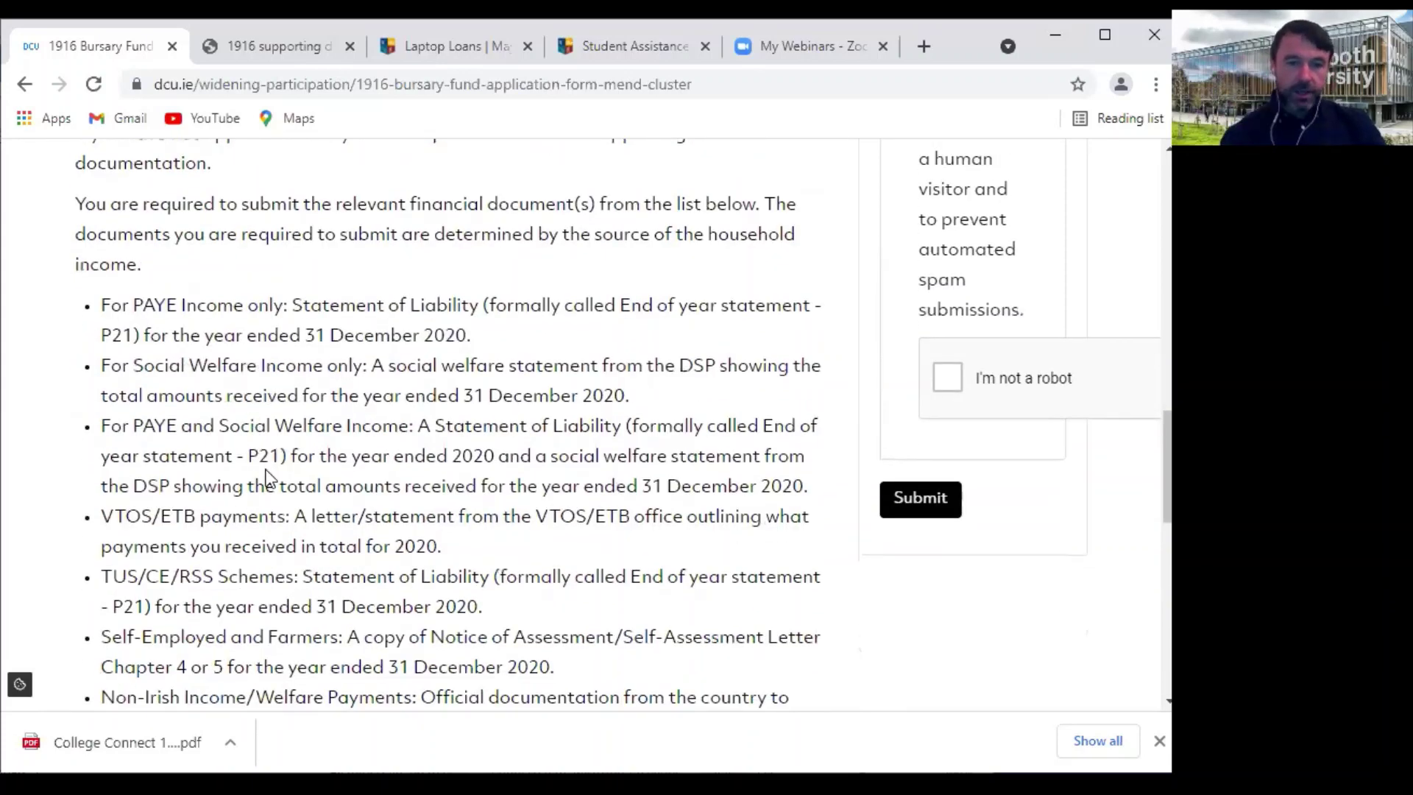
{"action": "scroll", "coordinate": [266, 477], "scroll_direction": "down", "scroll_amount": 1}
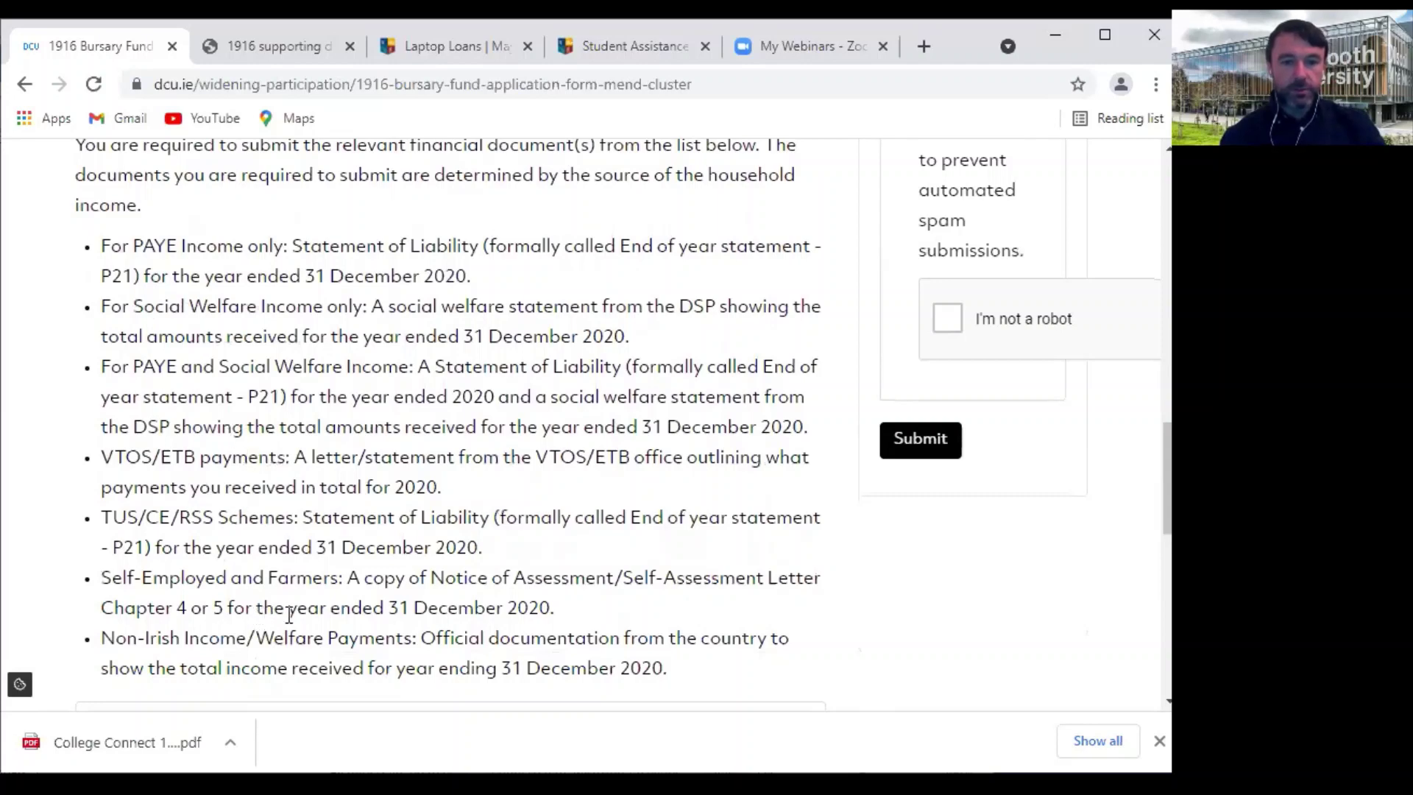
{"action": "scroll", "coordinate": [300, 618], "scroll_direction": "down", "scroll_amount": 2}
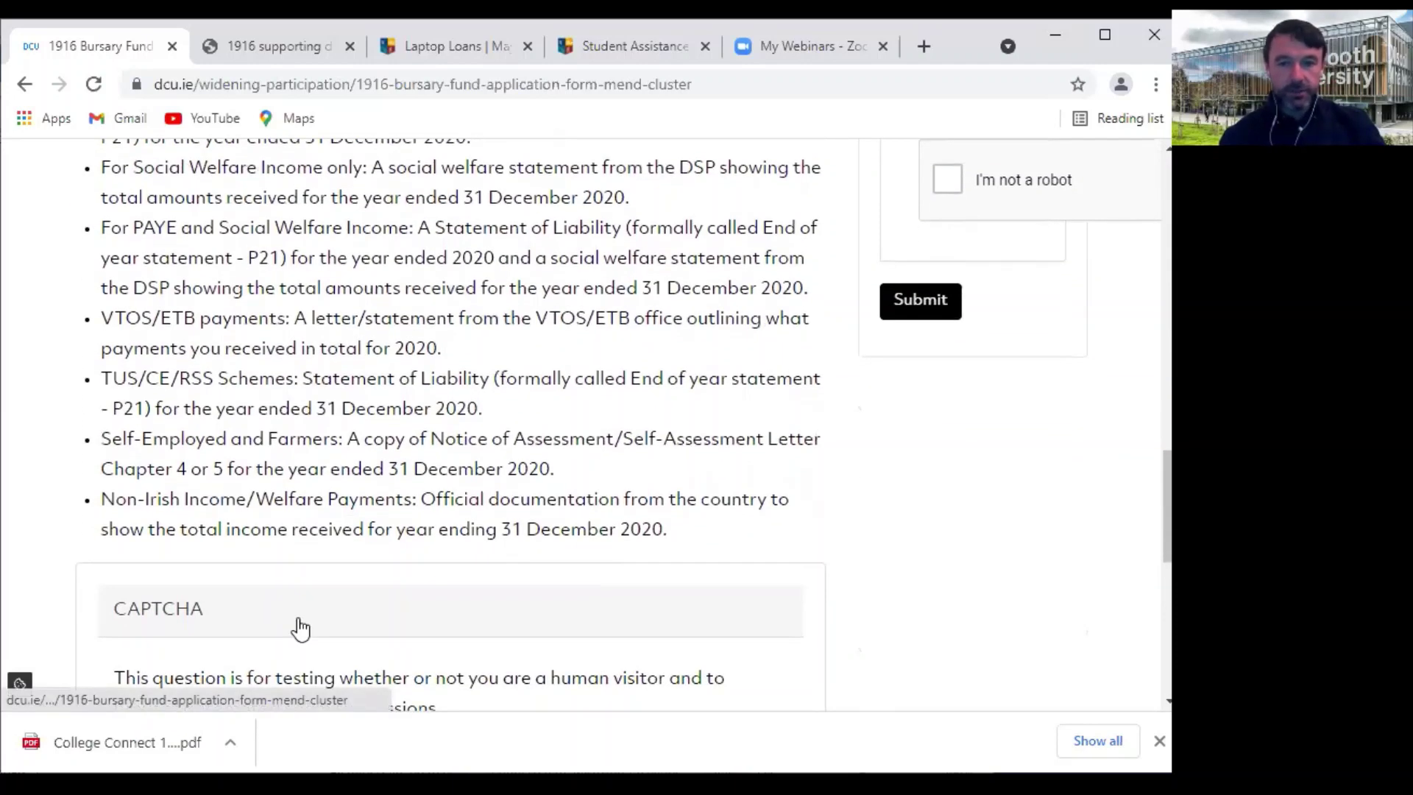
{"action": "scroll", "coordinate": [299, 630], "scroll_direction": "down", "scroll_amount": 3}
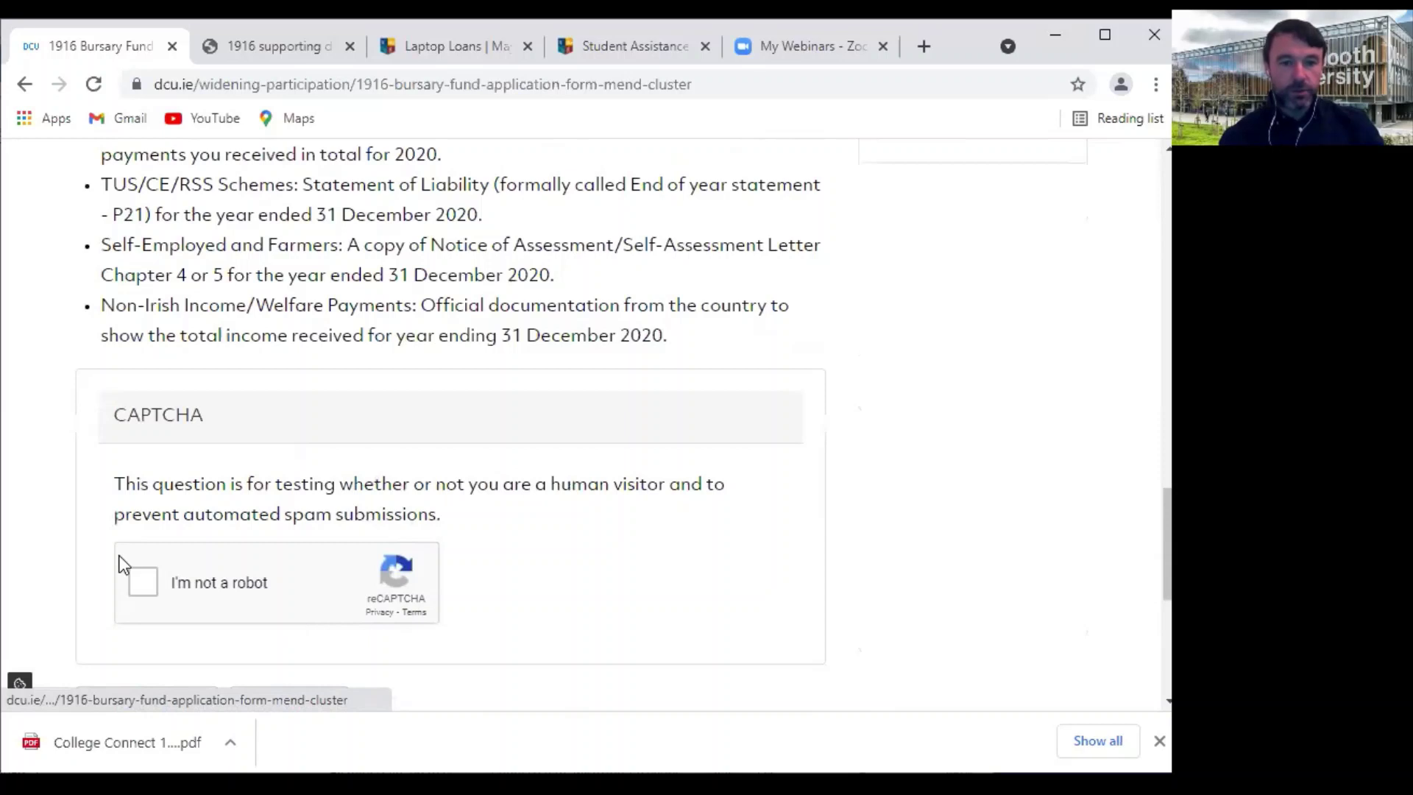
{"action": "left_click", "coordinate": [142, 558]}
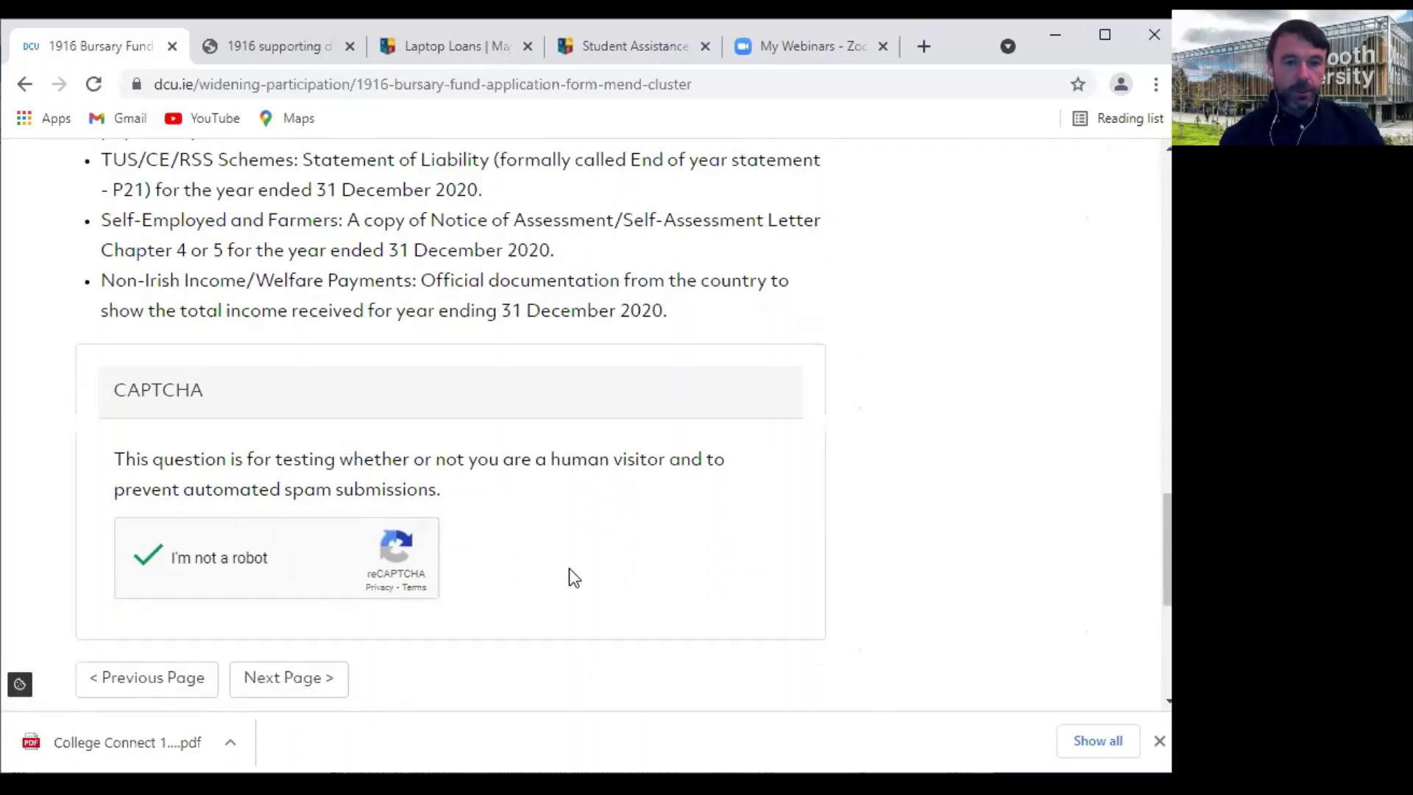
{"action": "scroll", "coordinate": [515, 567], "scroll_direction": "down", "scroll_amount": 2}
{"action": "left_click", "coordinate": [277, 507]}
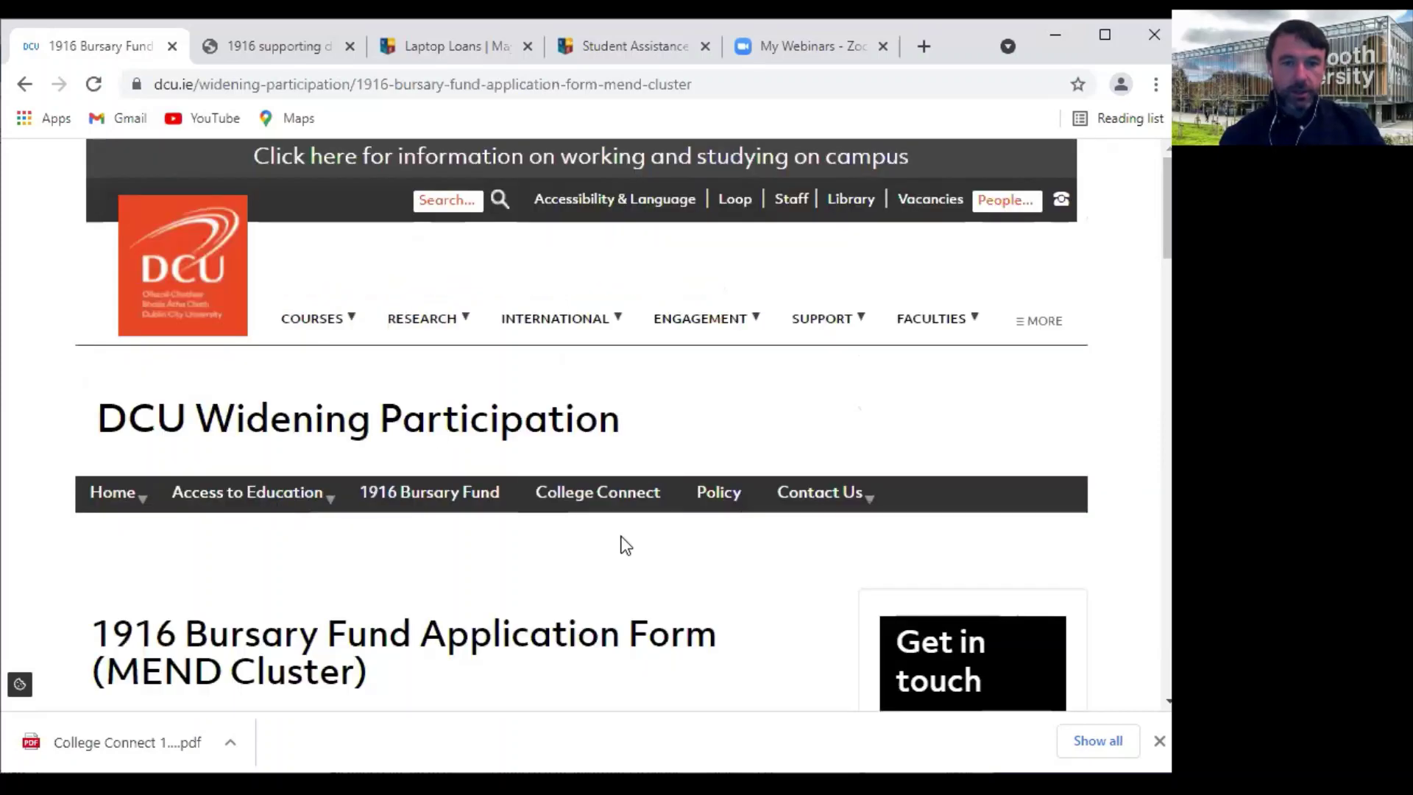
Tick First time mature entrant and Irish Traveller in the Groups list
{"action": "scroll", "coordinate": [618, 546], "scroll_direction": "down", "scroll_amount": 4}
{"action": "scroll", "coordinate": [626, 545], "scroll_direction": "down", "scroll_amount": 4}
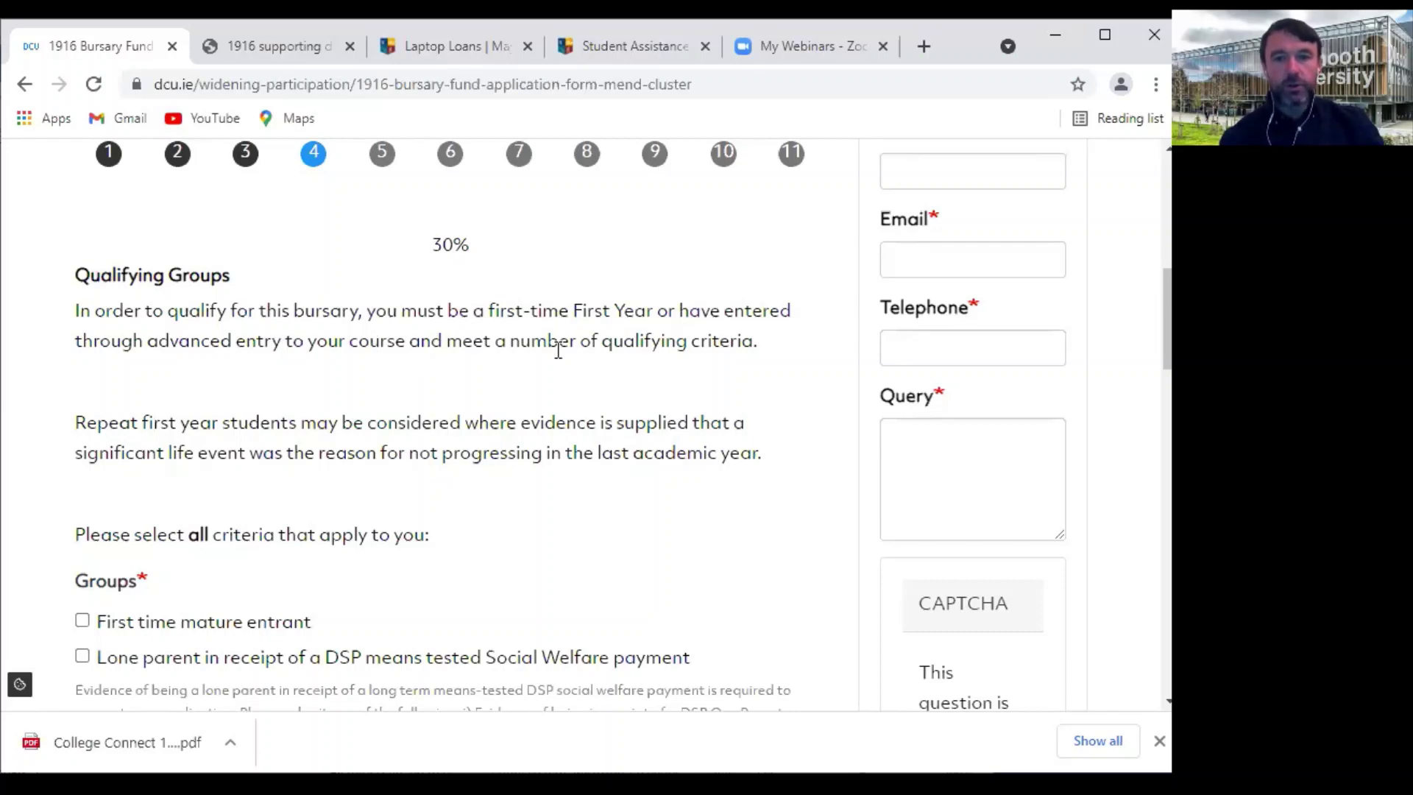
{"action": "scroll", "coordinate": [561, 511], "scroll_direction": "down", "scroll_amount": 2}
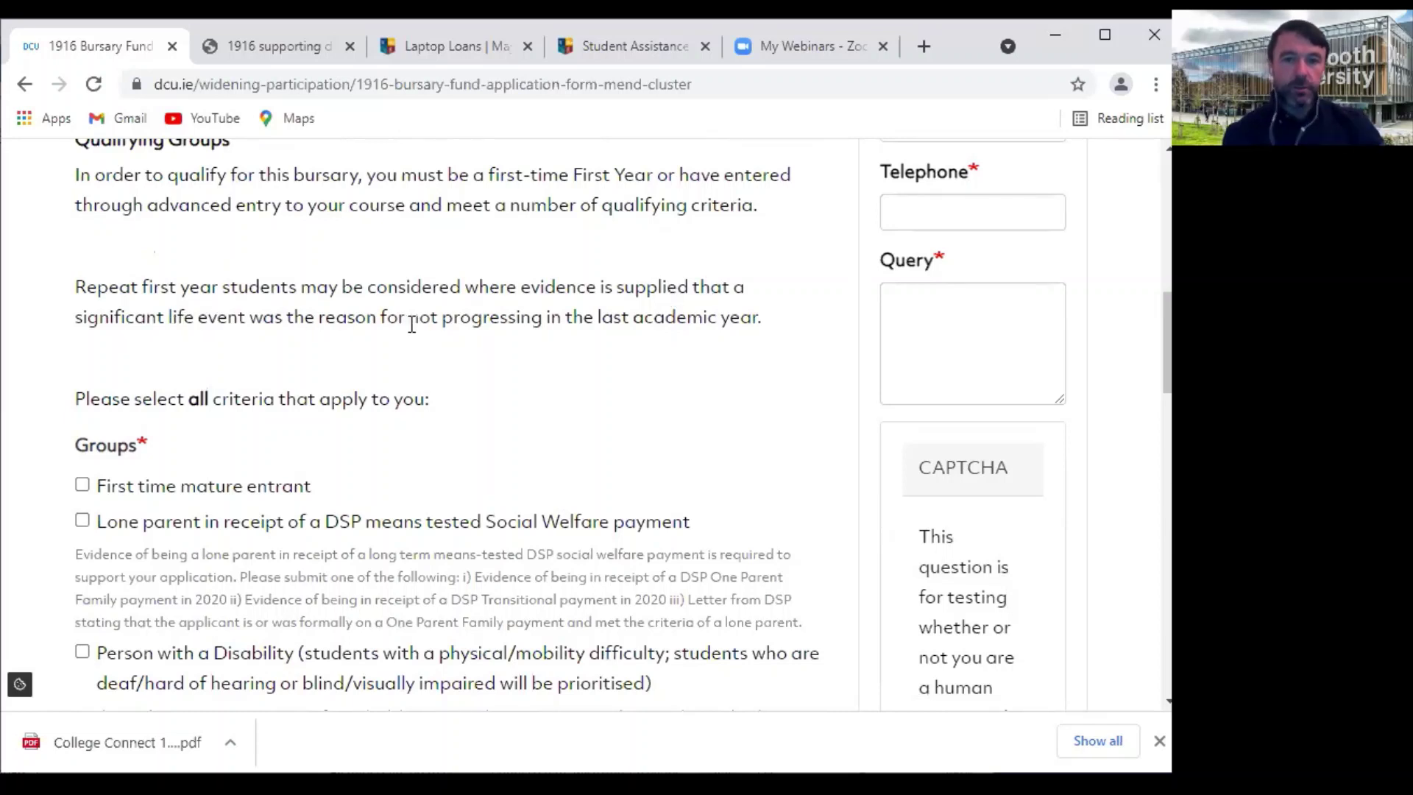
{"action": "scroll", "coordinate": [620, 355], "scroll_direction": "down", "scroll_amount": 3}
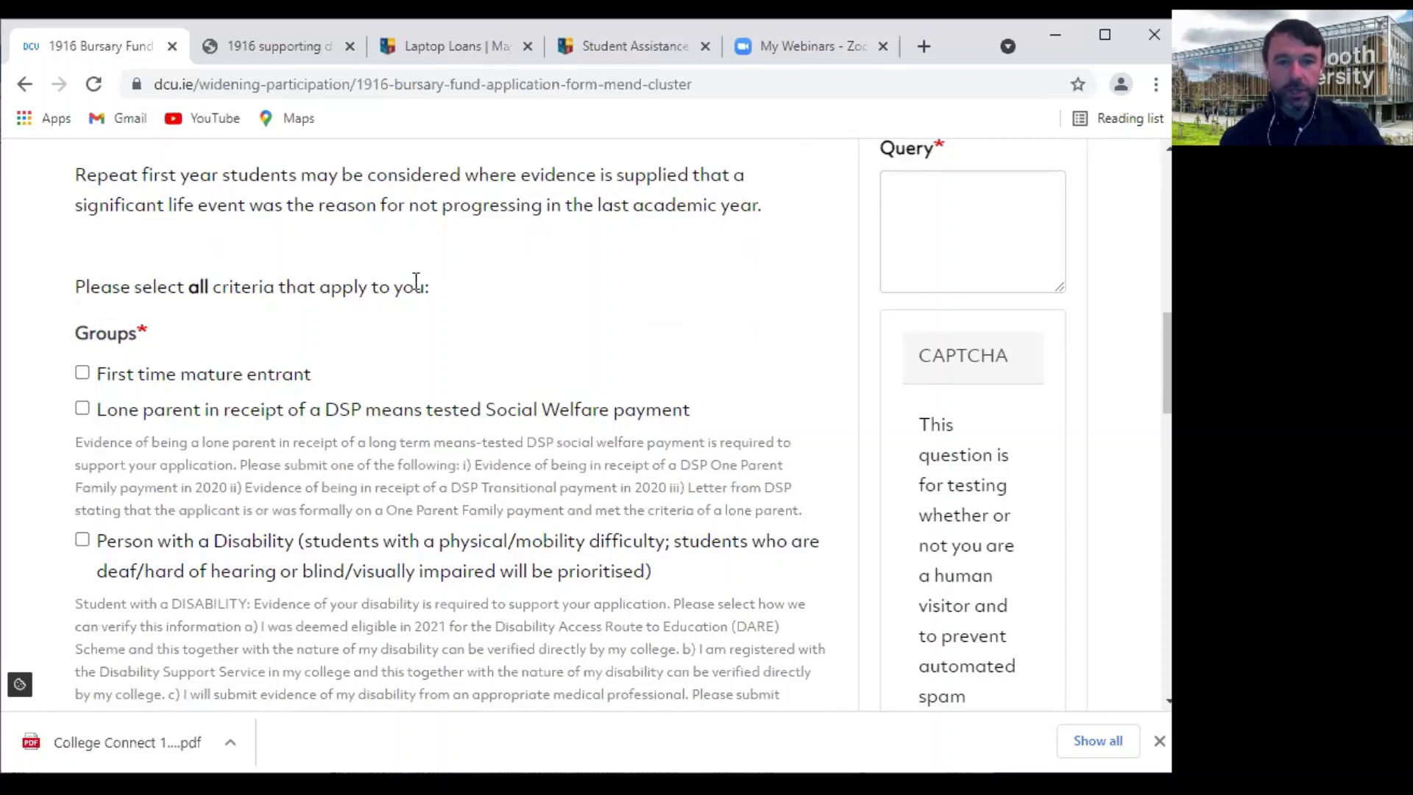
{"action": "scroll", "coordinate": [451, 292], "scroll_direction": "down", "scroll_amount": 2}
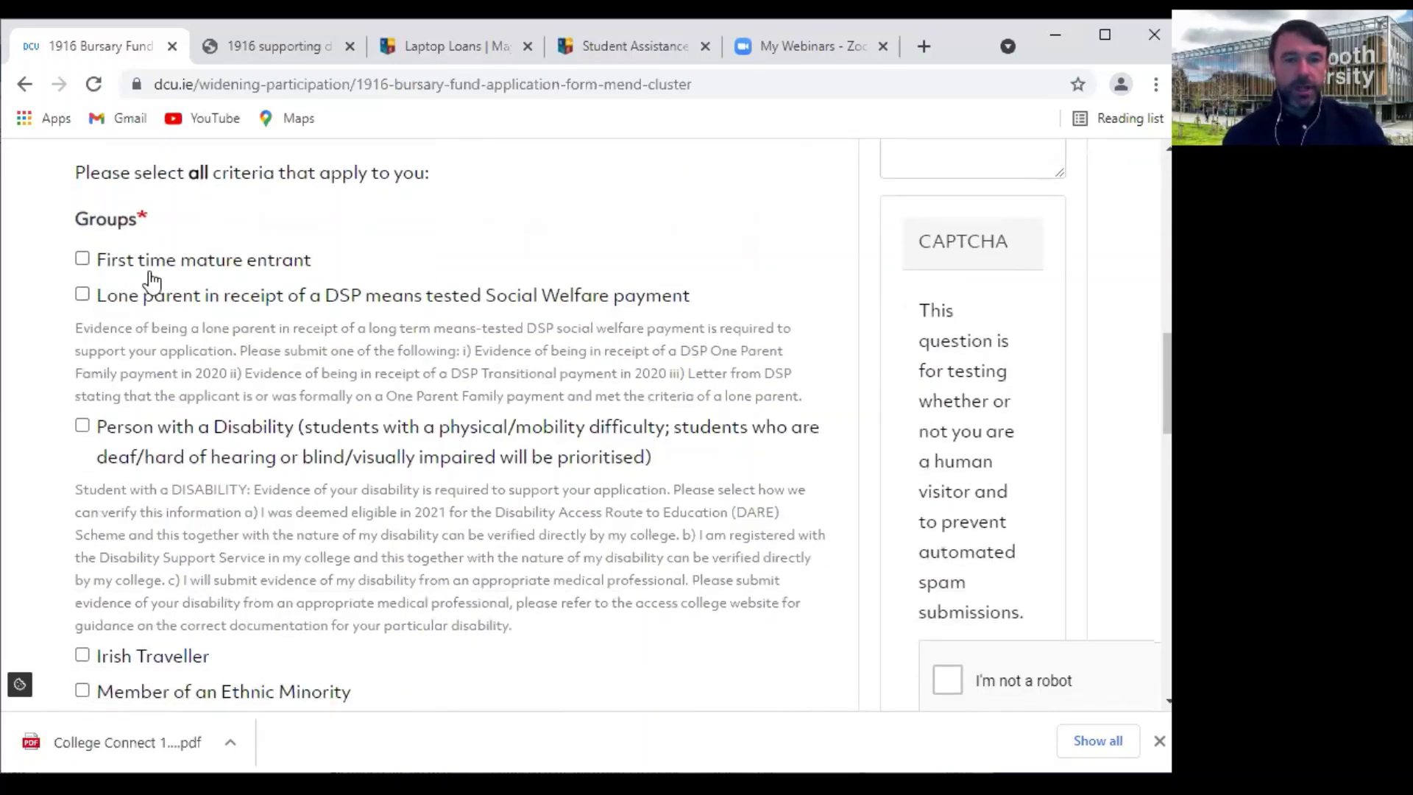
{"action": "left_click", "coordinate": [82, 260]}
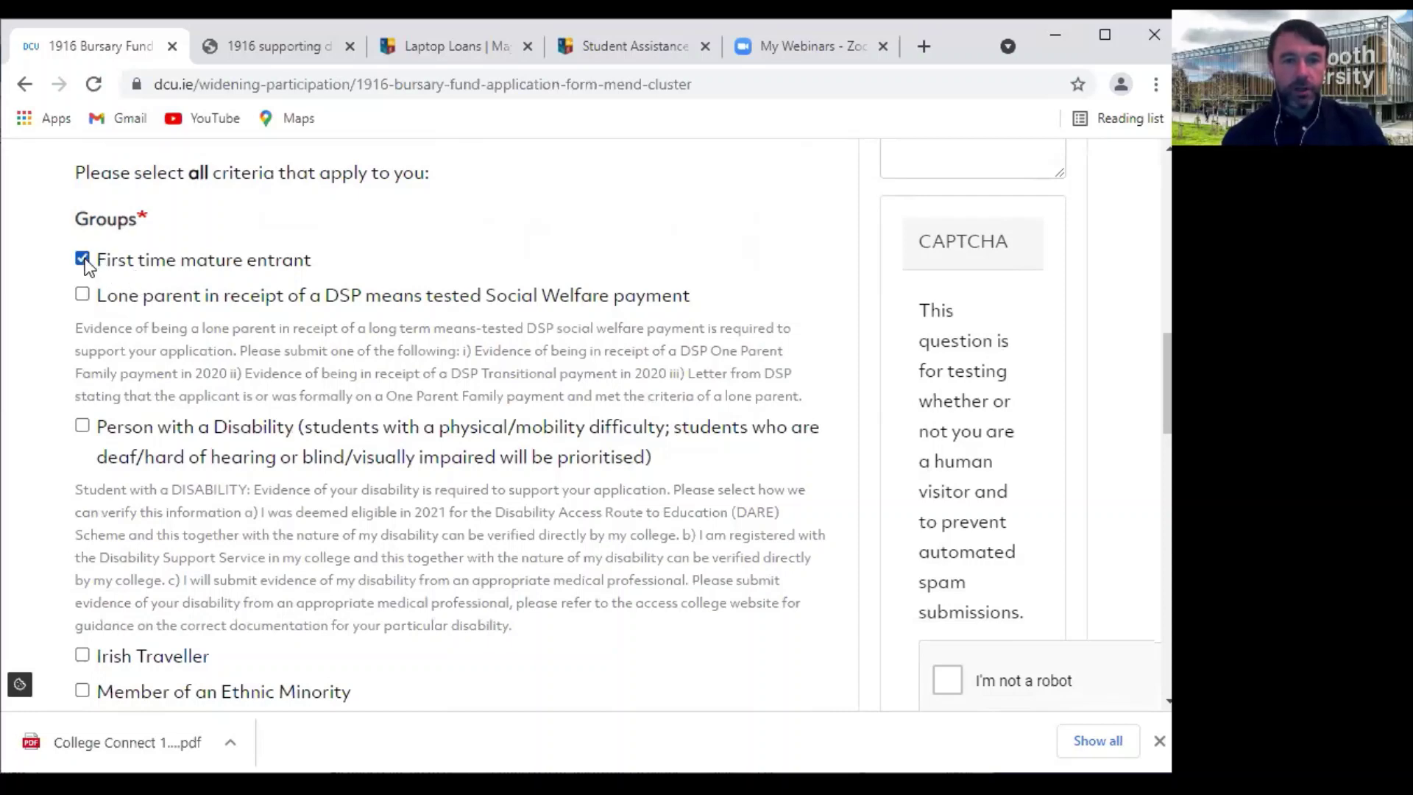
{"action": "scroll", "coordinate": [435, 315], "scroll_direction": "down", "scroll_amount": 2}
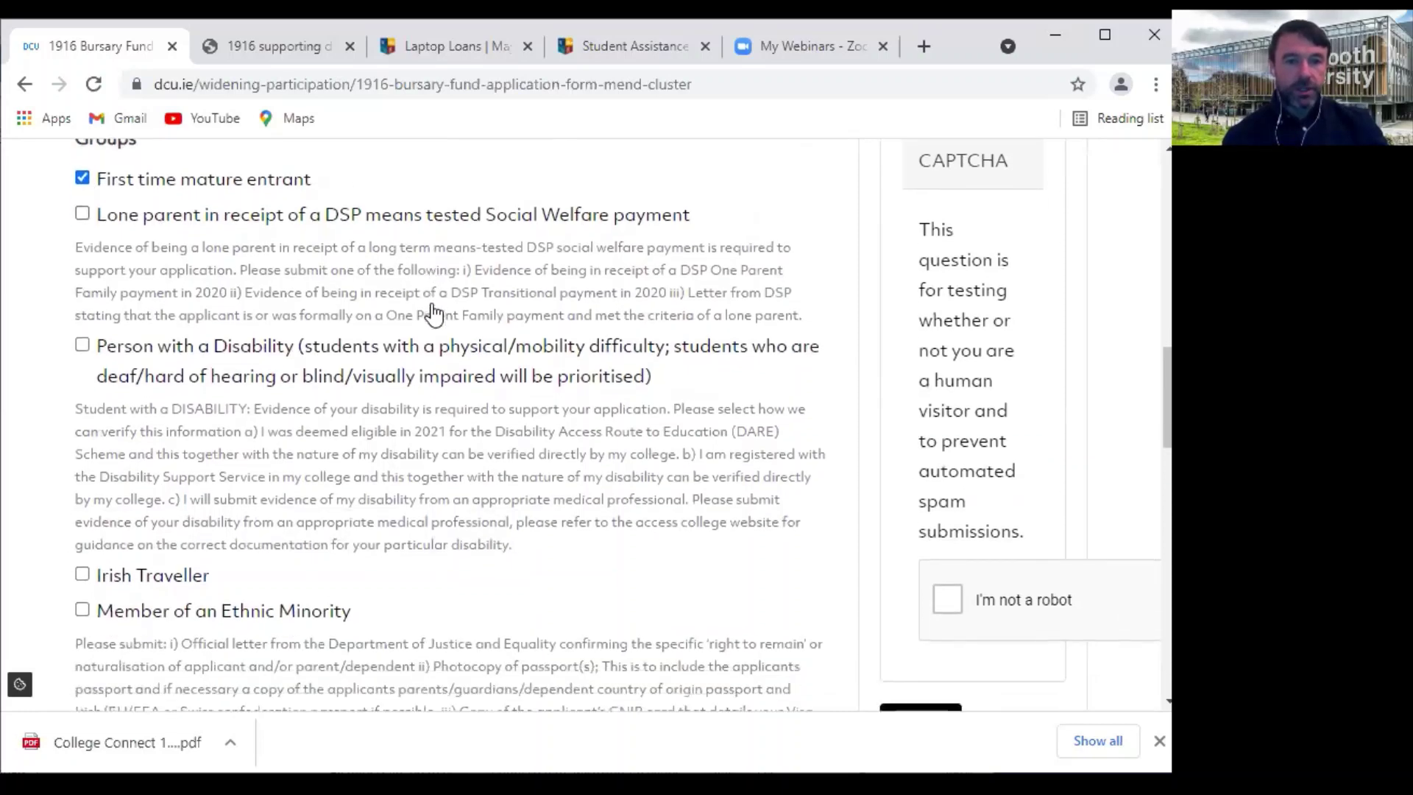
{"action": "left_click", "coordinate": [83, 522]}
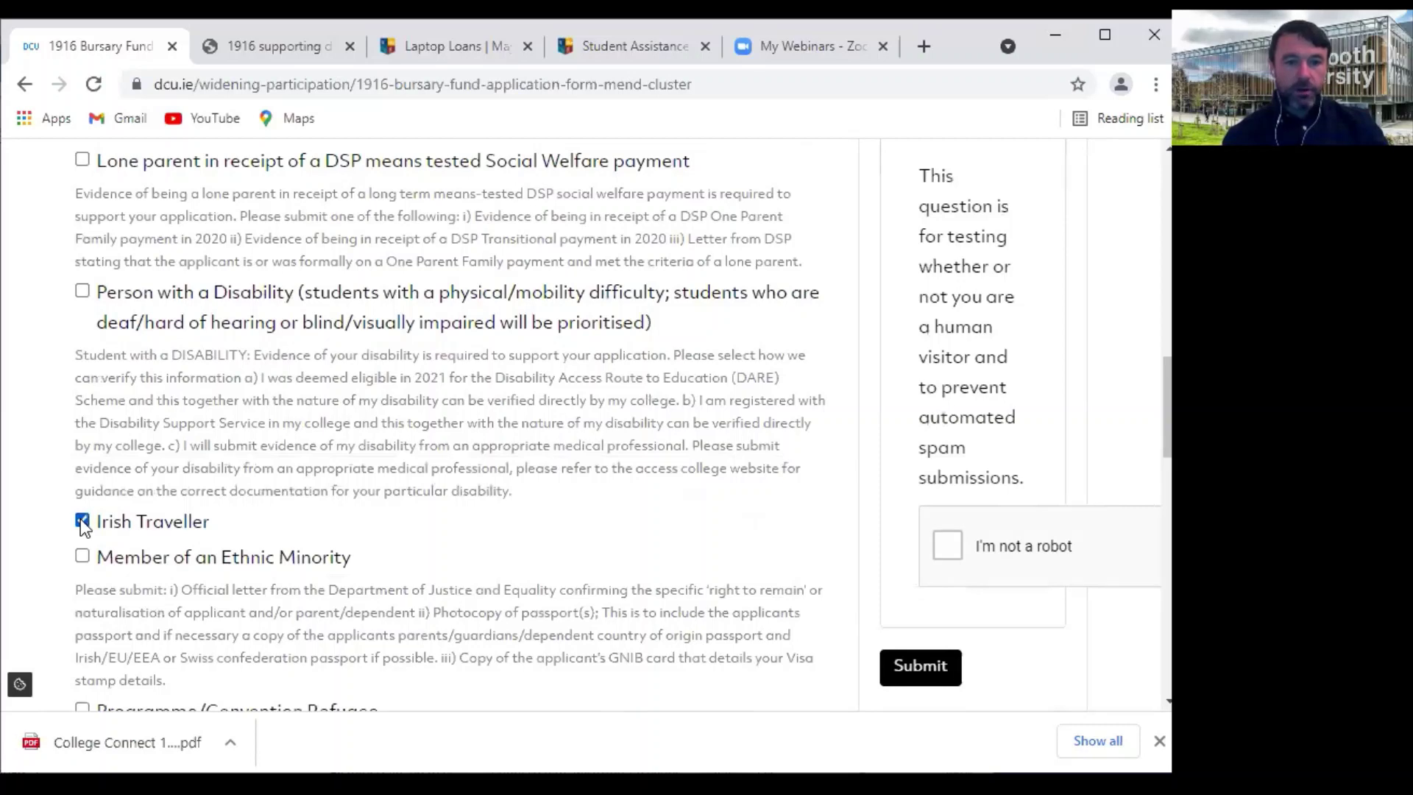
Scroll through the remaining Groups criteria to review the options
{"action": "scroll", "coordinate": [593, 510], "scroll_direction": "down", "scroll_amount": 2}
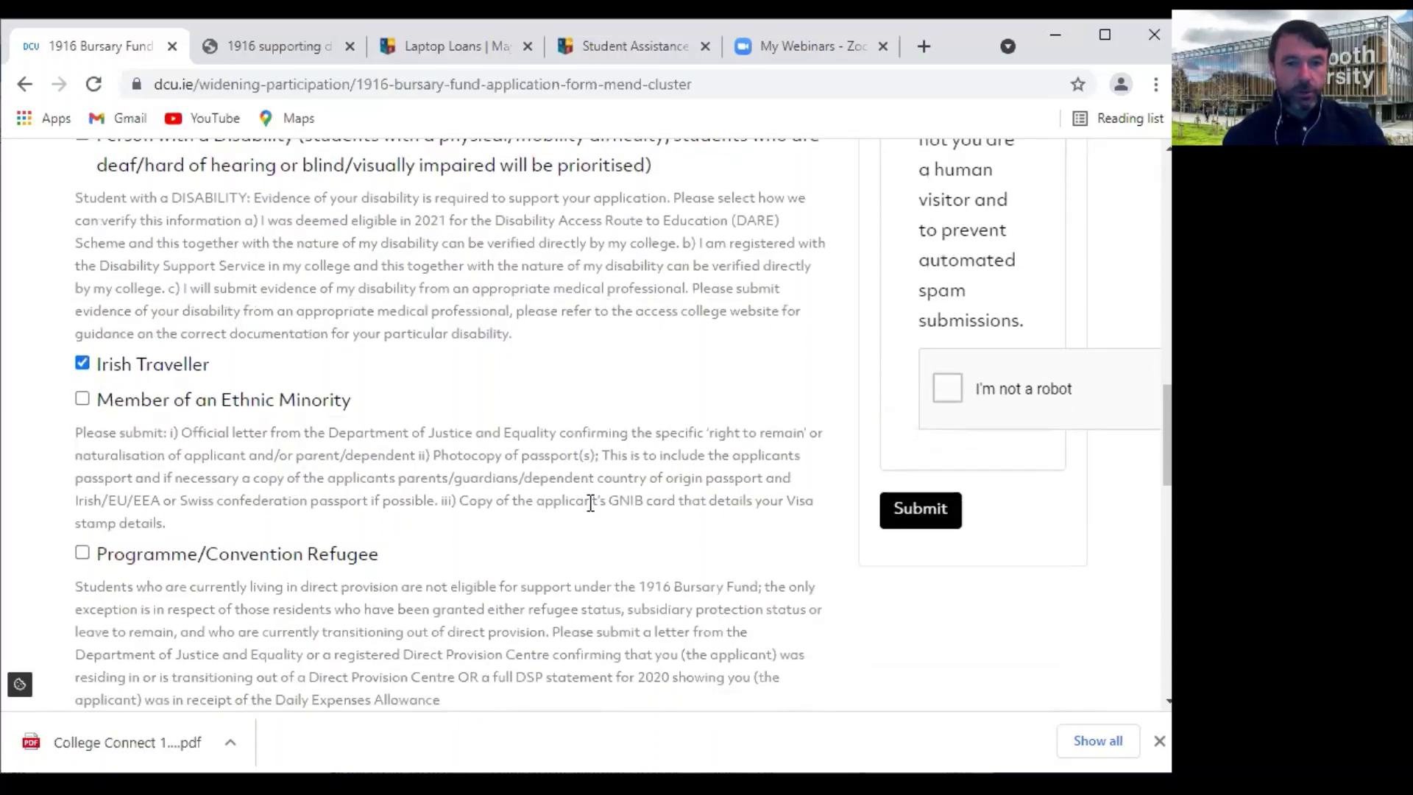
{"action": "scroll", "coordinate": [590, 504], "scroll_direction": "down", "scroll_amount": 2}
{"action": "scroll", "coordinate": [591, 506], "scroll_direction": "down", "scroll_amount": 2}
{"action": "scroll", "coordinate": [489, 408], "scroll_direction": "down", "scroll_amount": 1}
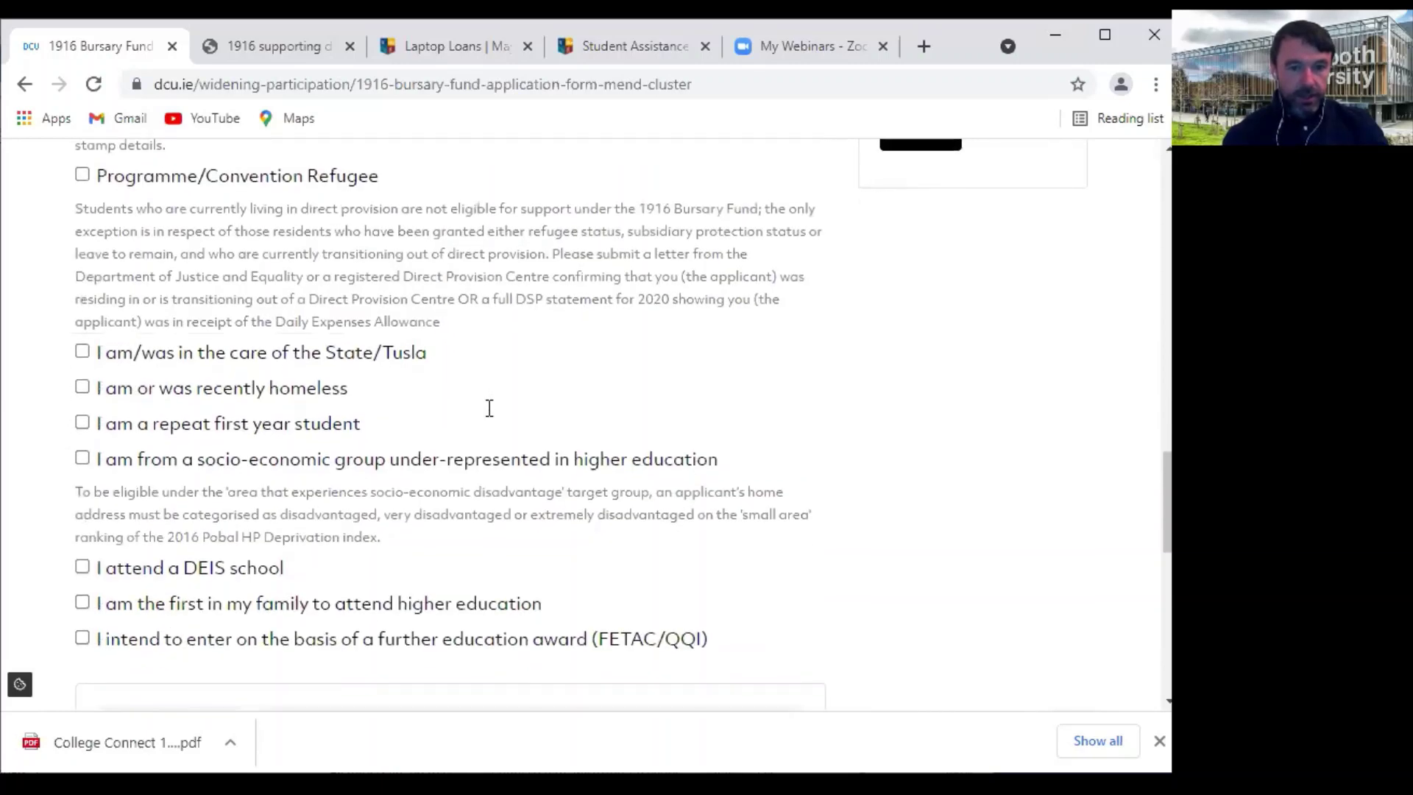
{"action": "scroll", "coordinate": [489, 408], "scroll_direction": "down", "scroll_amount": 1}
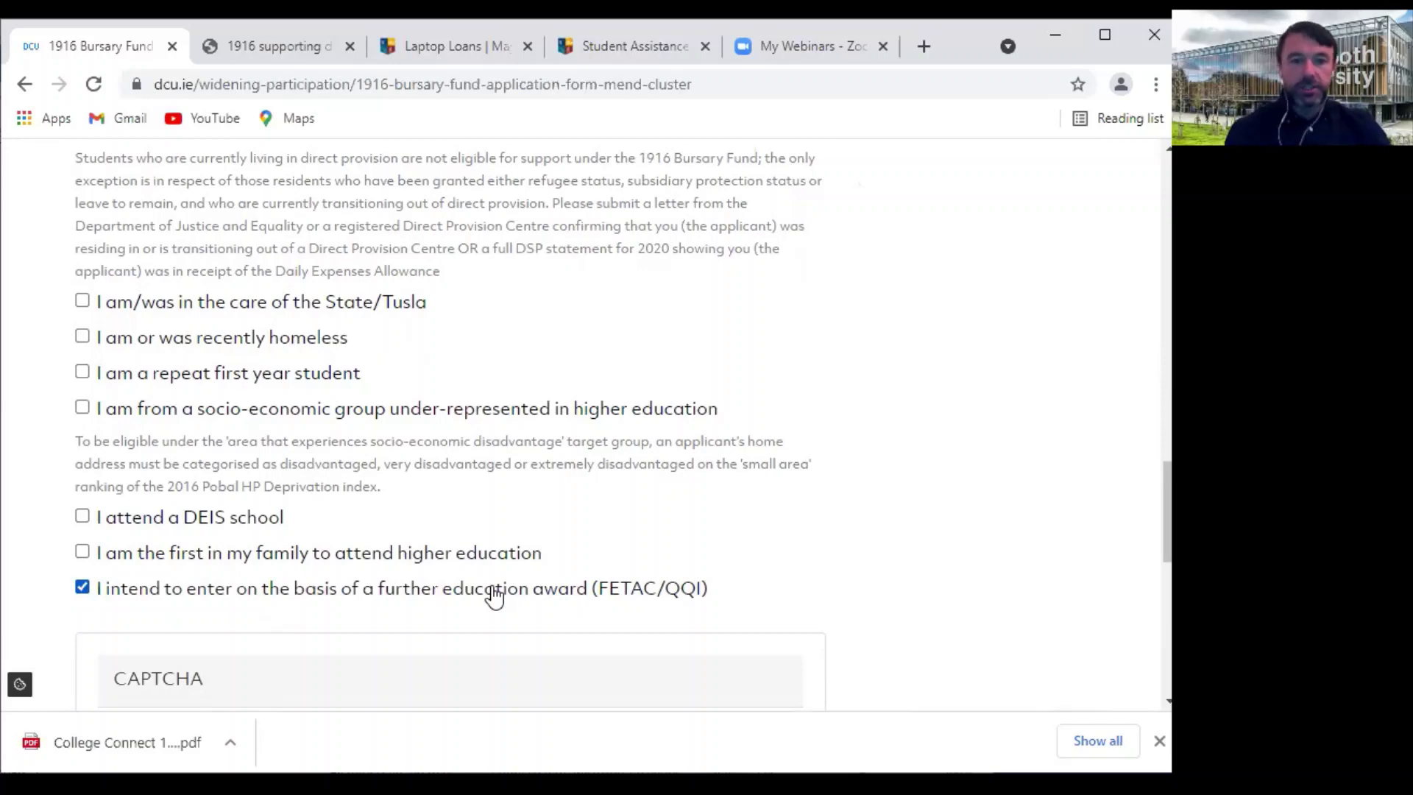
{"action": "scroll", "coordinate": [492, 592], "scroll_direction": "up", "scroll_amount": 6}
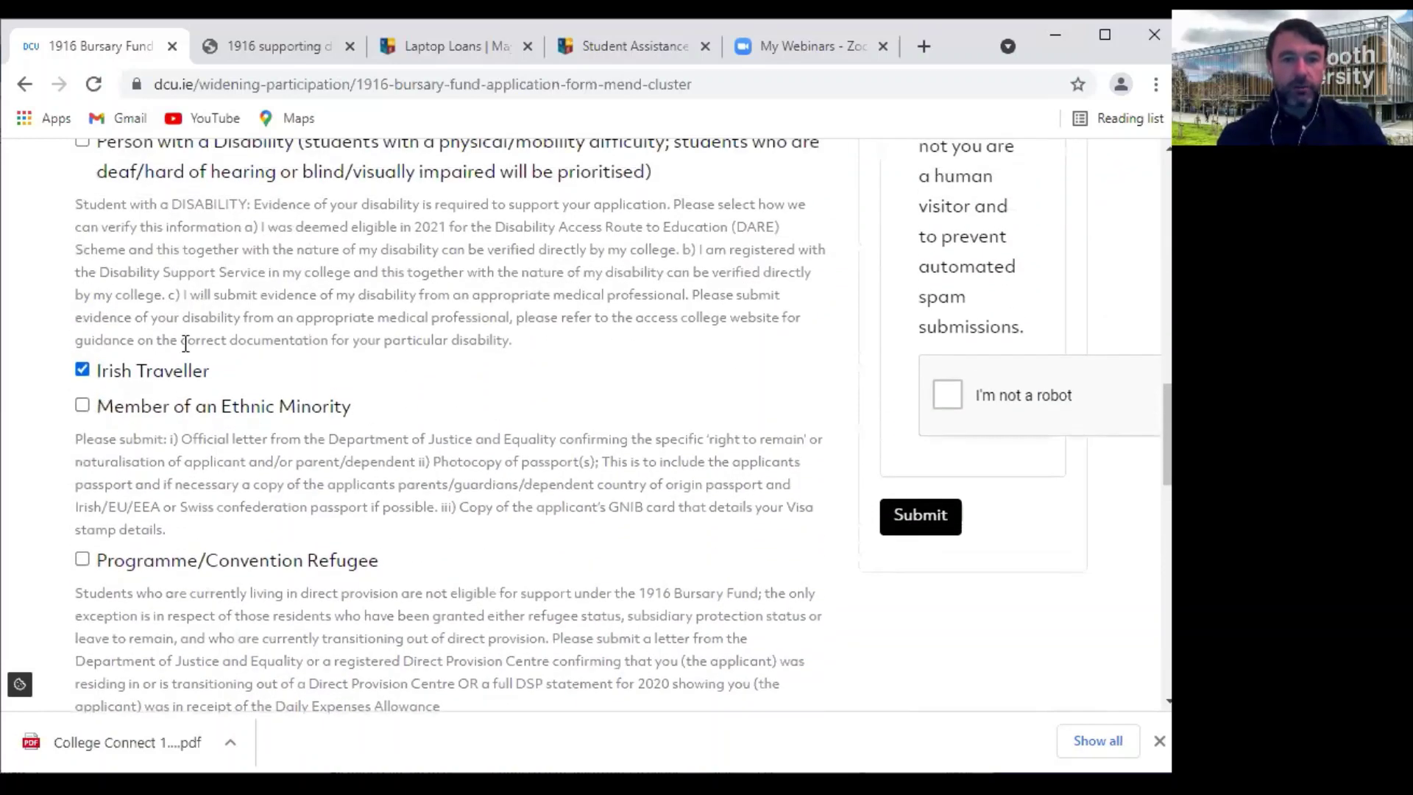
{"action": "scroll", "coordinate": [294, 405], "scroll_direction": "up", "scroll_amount": 4}
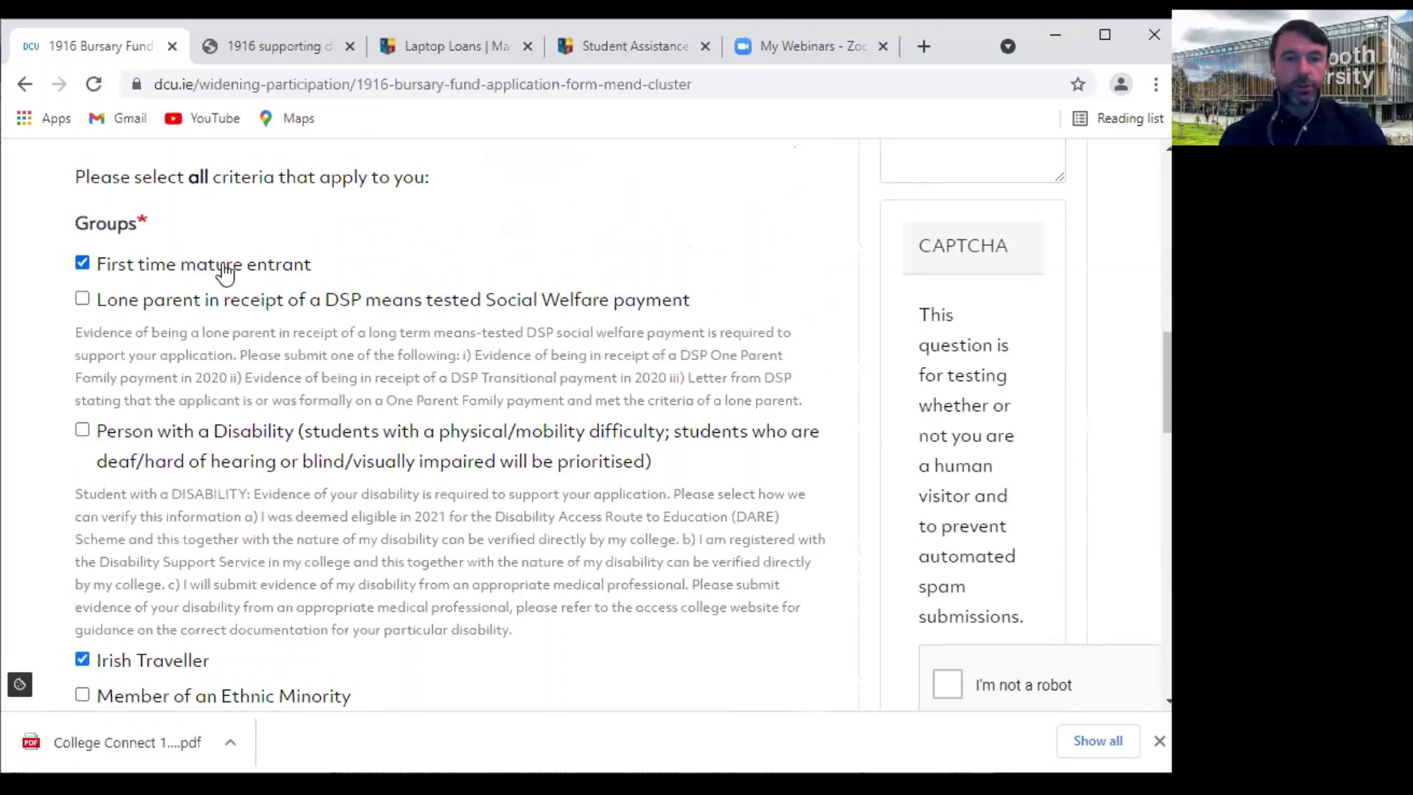
{"action": "scroll", "coordinate": [133, 430], "scroll_direction": "down", "scroll_amount": 3}
{"action": "scroll", "coordinate": [92, 498], "scroll_direction": "down", "scroll_amount": 7}
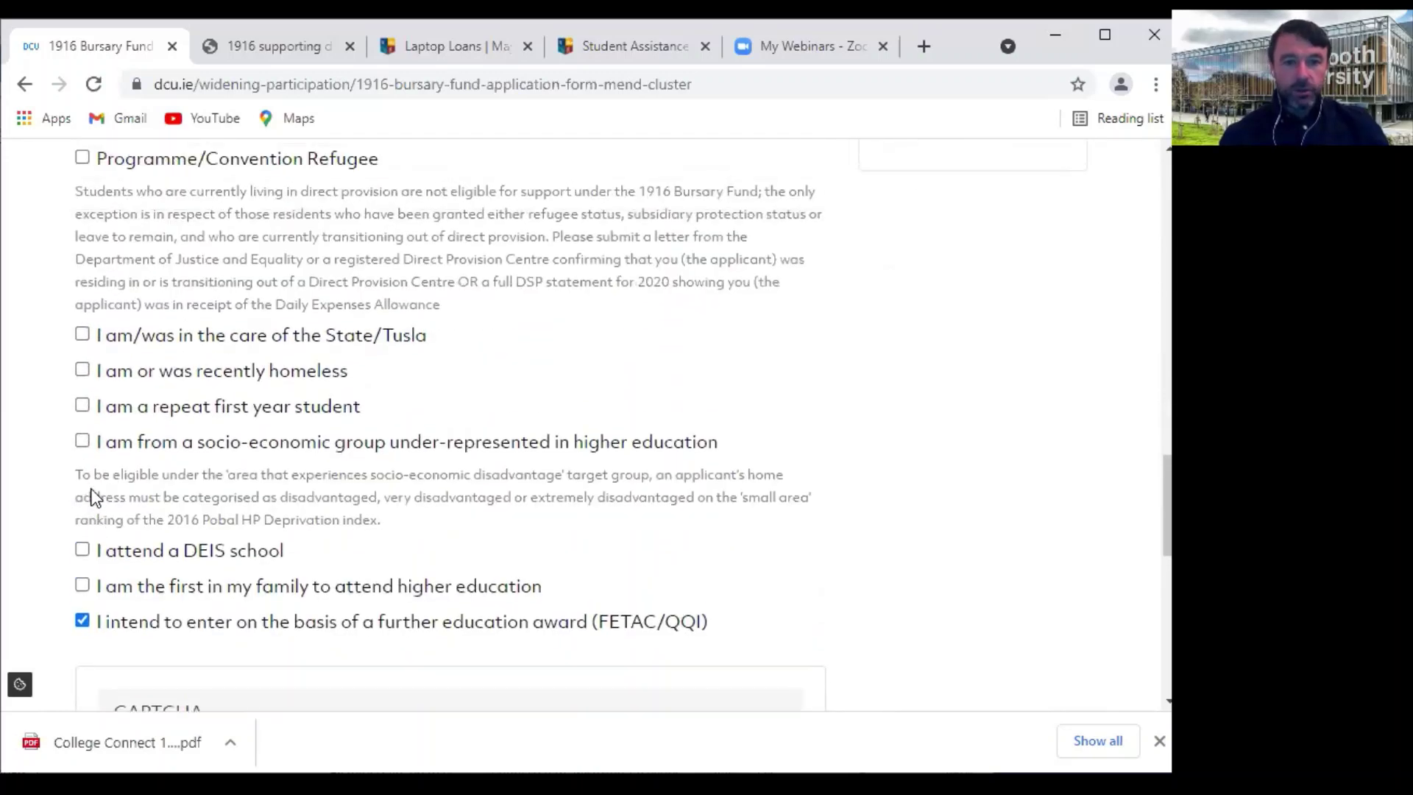
{"action": "scroll", "coordinate": [92, 499], "scroll_direction": "up", "scroll_amount": 8}
{"action": "scroll", "coordinate": [183, 251], "scroll_direction": "up", "scroll_amount": 1}
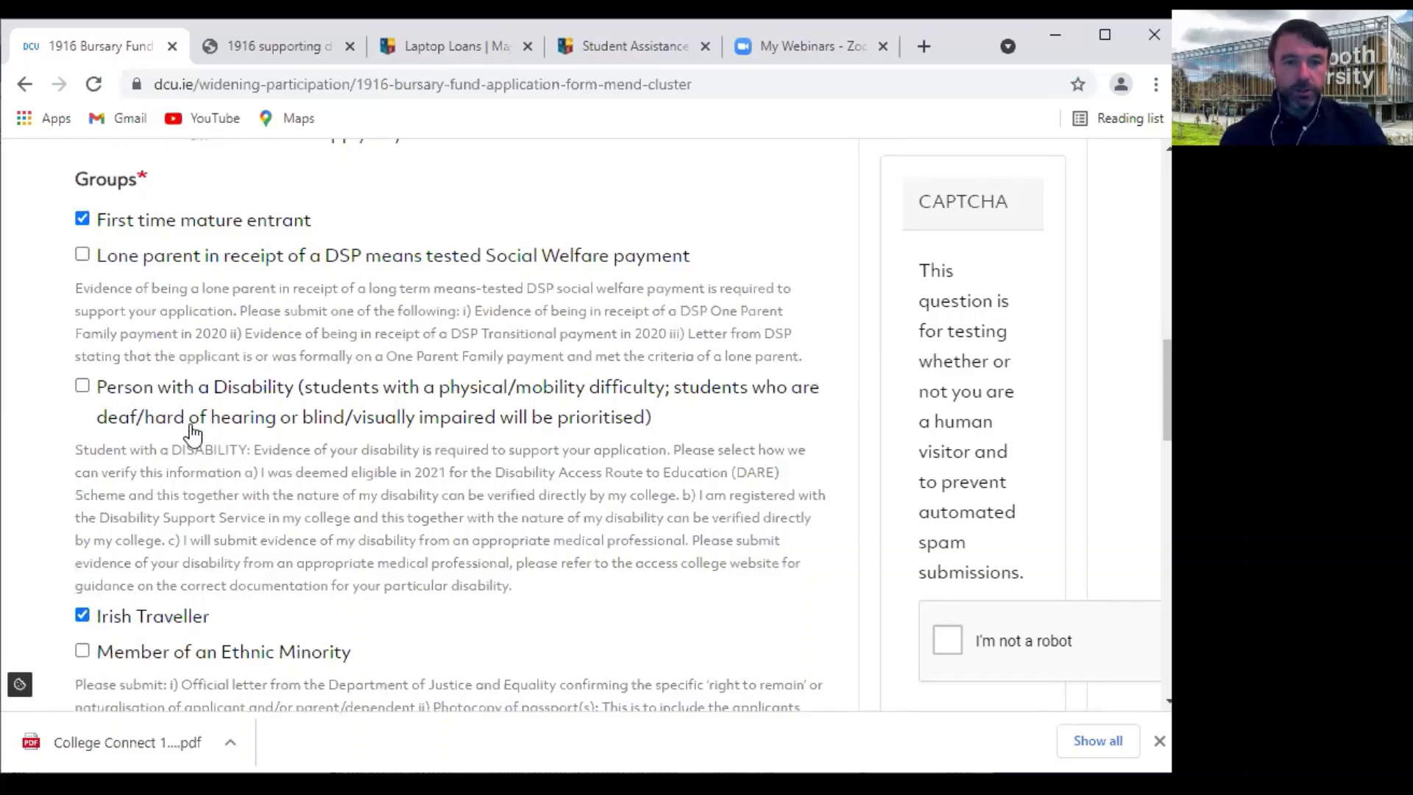
{"action": "scroll", "coordinate": [269, 622], "scroll_direction": "down", "scroll_amount": 2}
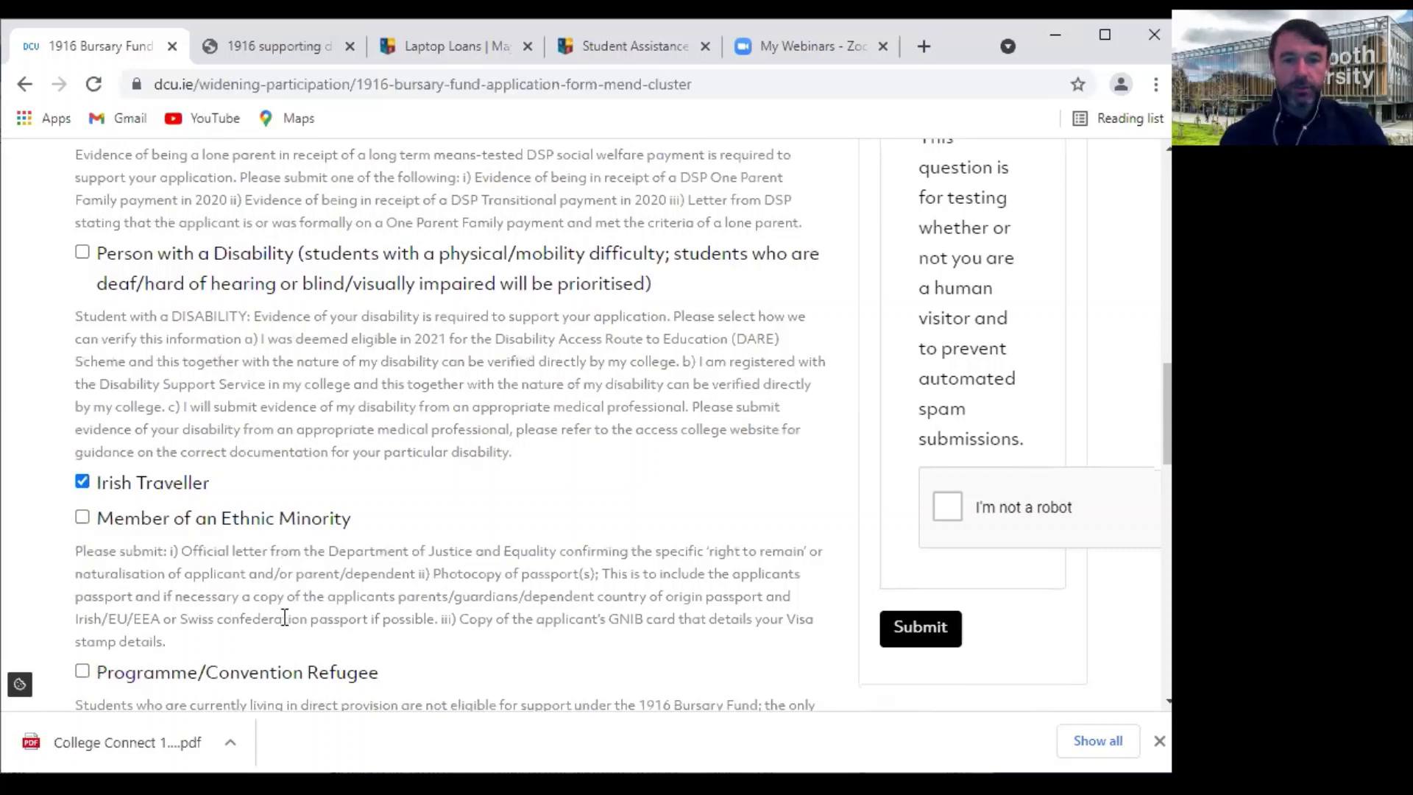
{"action": "scroll", "coordinate": [281, 367], "scroll_direction": "up", "scroll_amount": 2}
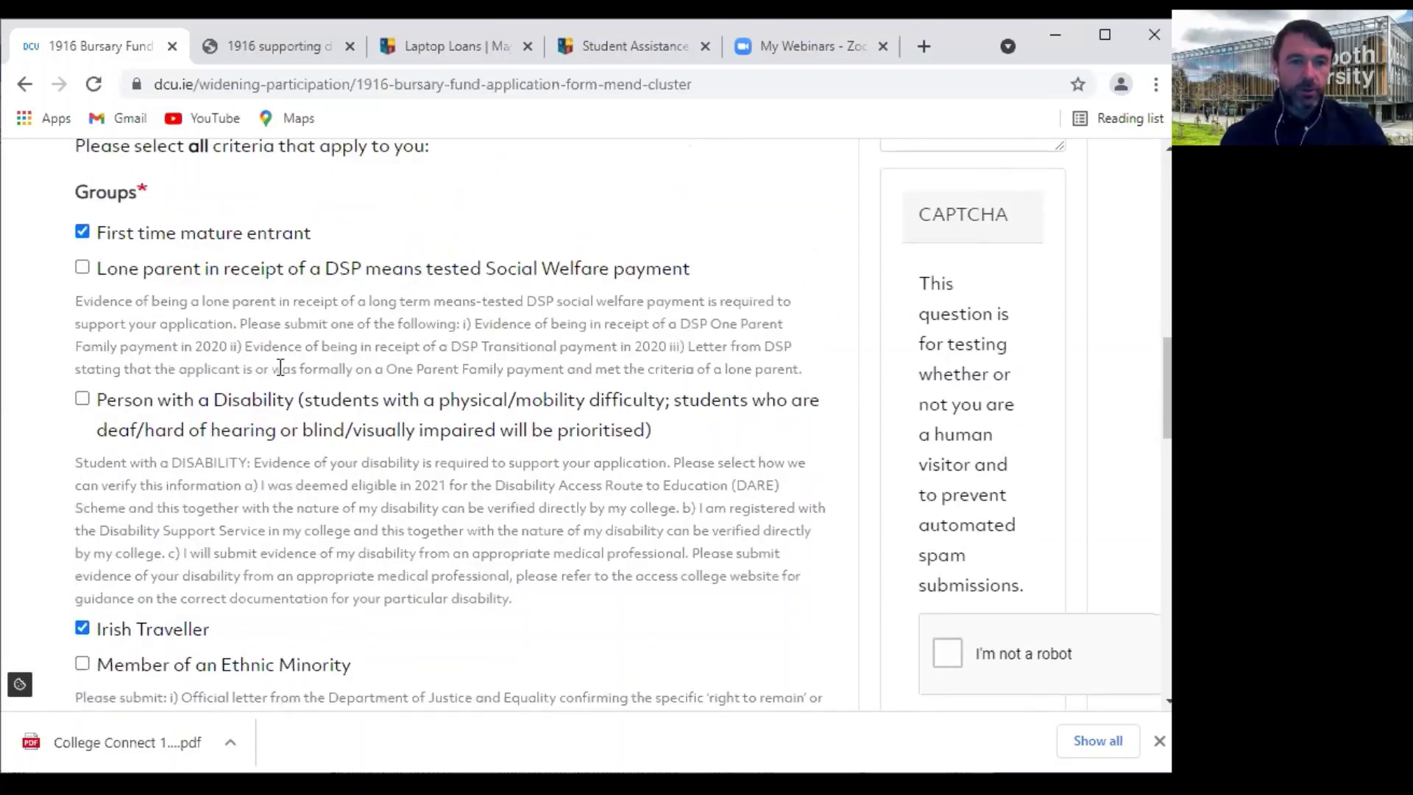
Untick Irish Traveller and tick the FETAC/QQI further education award criterion
{"action": "left_click", "coordinate": [82, 628]}
{"action": "scroll", "coordinate": [300, 552], "scroll_direction": "down", "scroll_amount": 1}
{"action": "scroll", "coordinate": [300, 552], "scroll_direction": "down", "scroll_amount": 10}
{"action": "left_click", "coordinate": [302, 561]}
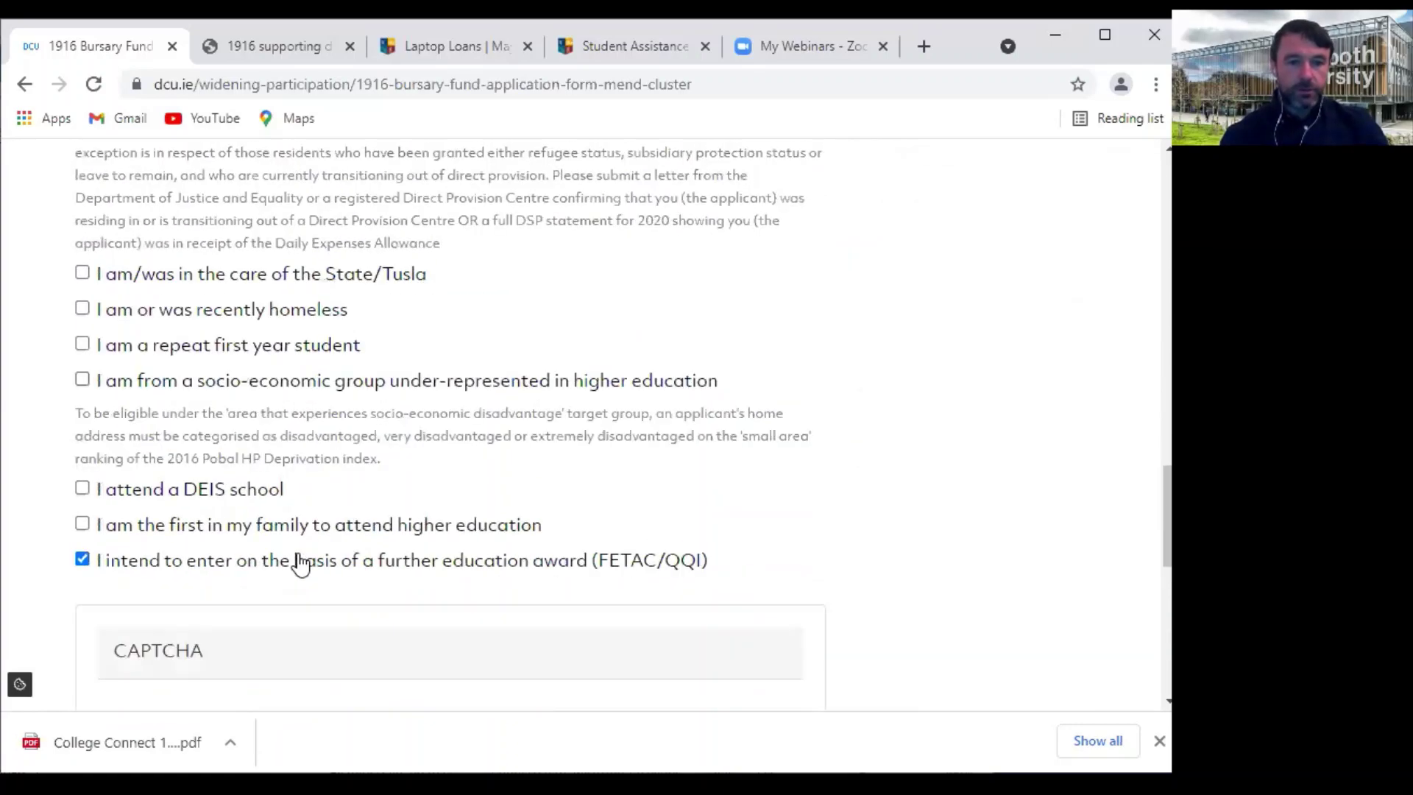
{"action": "scroll", "coordinate": [220, 515], "scroll_direction": "down", "scroll_amount": 2}
{"action": "scroll", "coordinate": [274, 325], "scroll_direction": "up", "scroll_amount": 10}
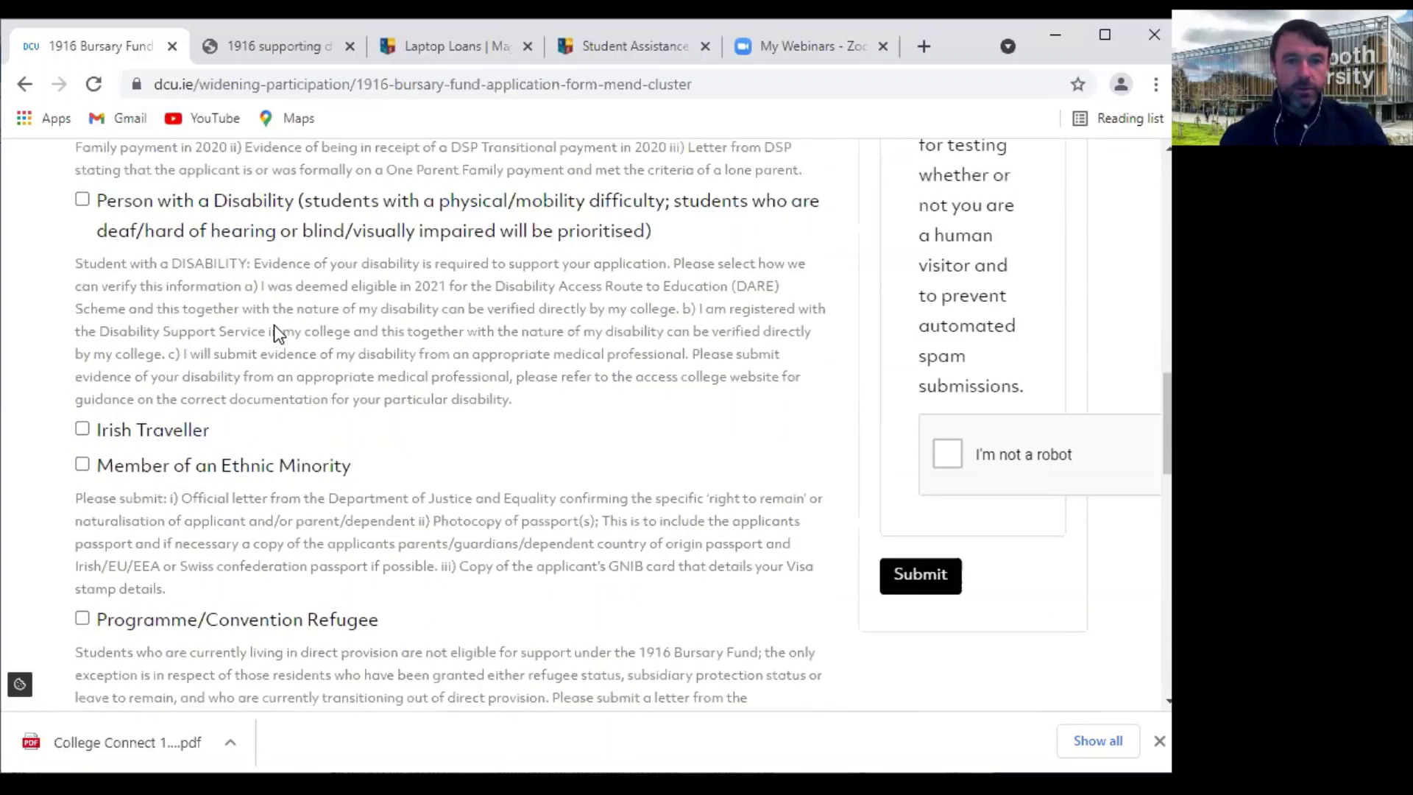
{"action": "scroll", "coordinate": [156, 443], "scroll_direction": "down", "scroll_amount": 1}
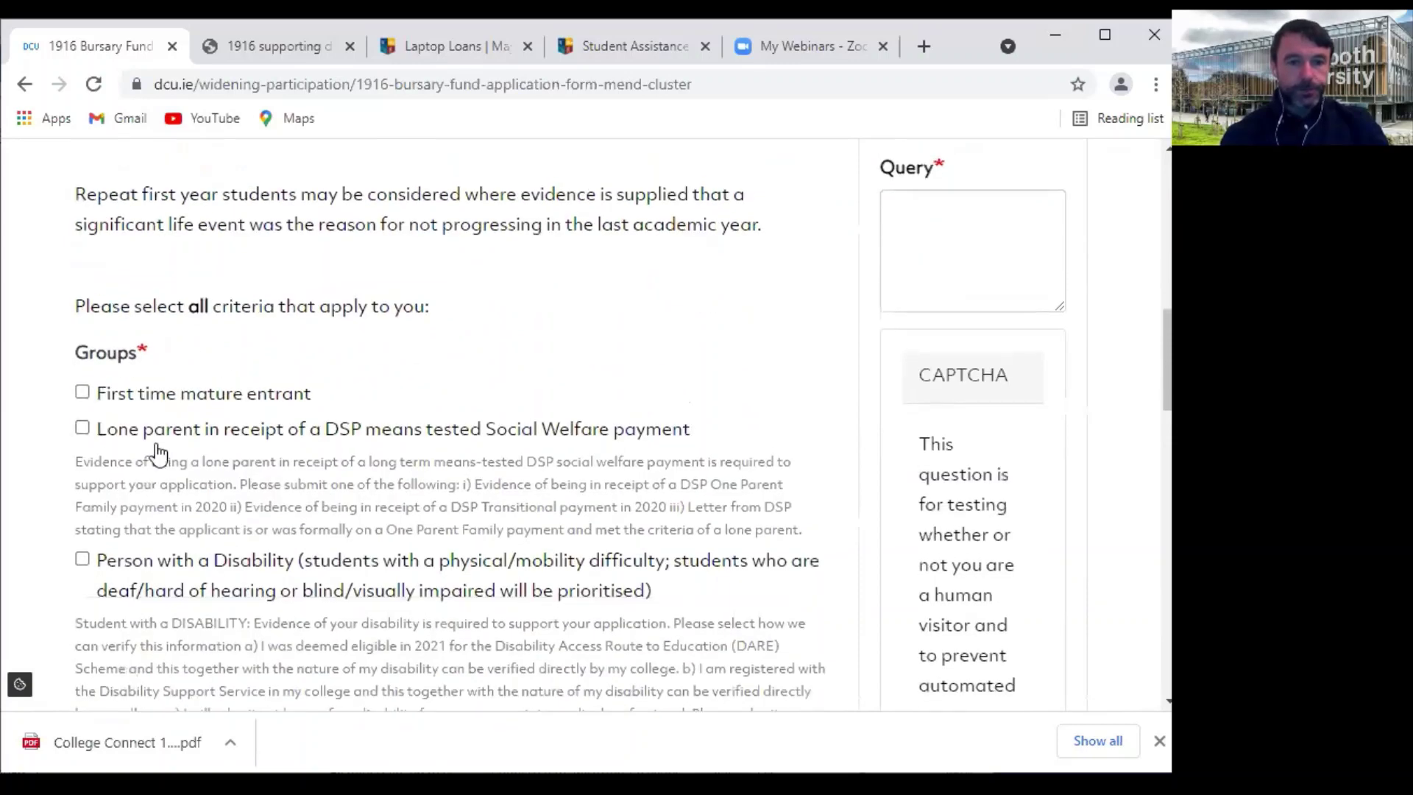
Tick Lone parent on social welfare and Member of an Ethnic Minority
{"action": "left_click", "coordinate": [83, 430]}
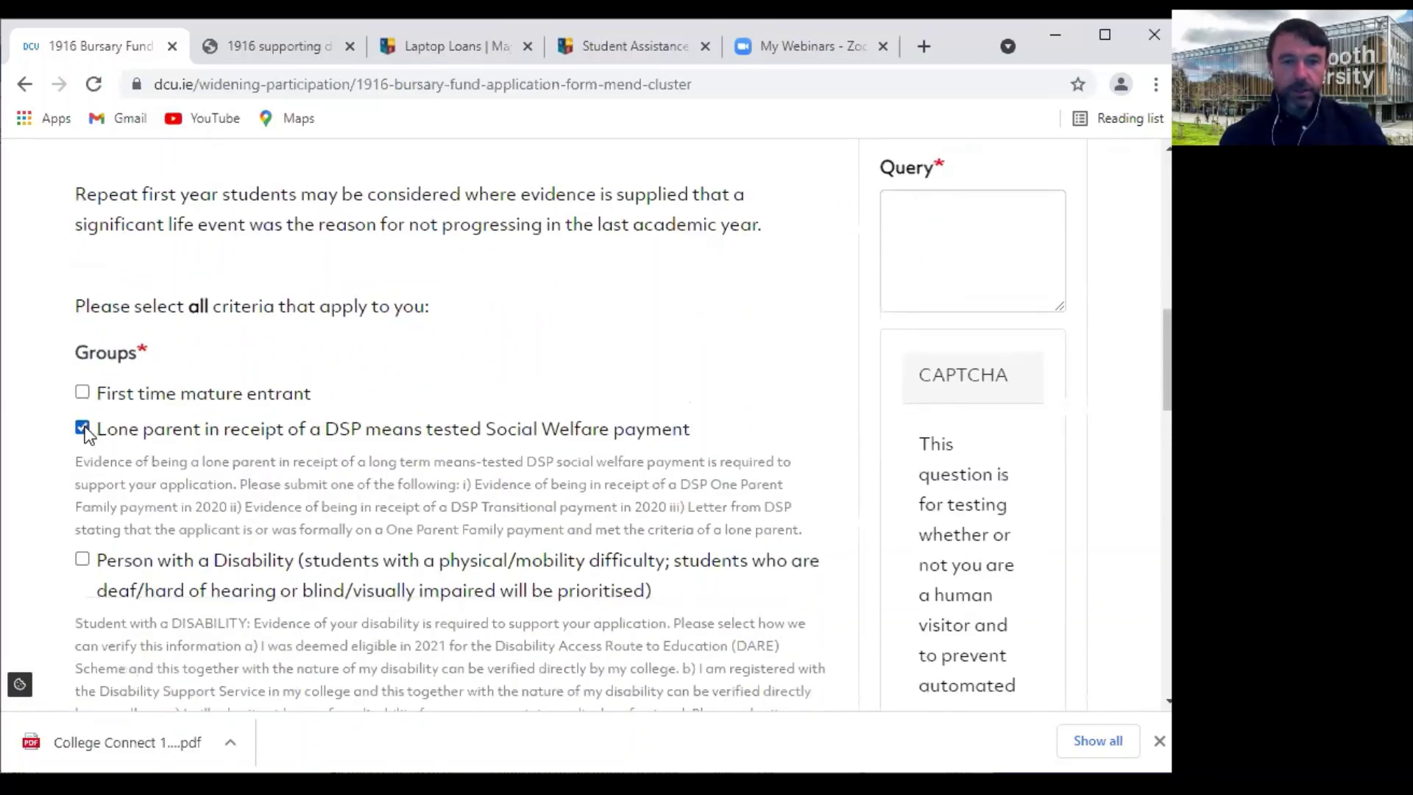
{"action": "scroll", "coordinate": [344, 435], "scroll_direction": "down", "scroll_amount": 1}
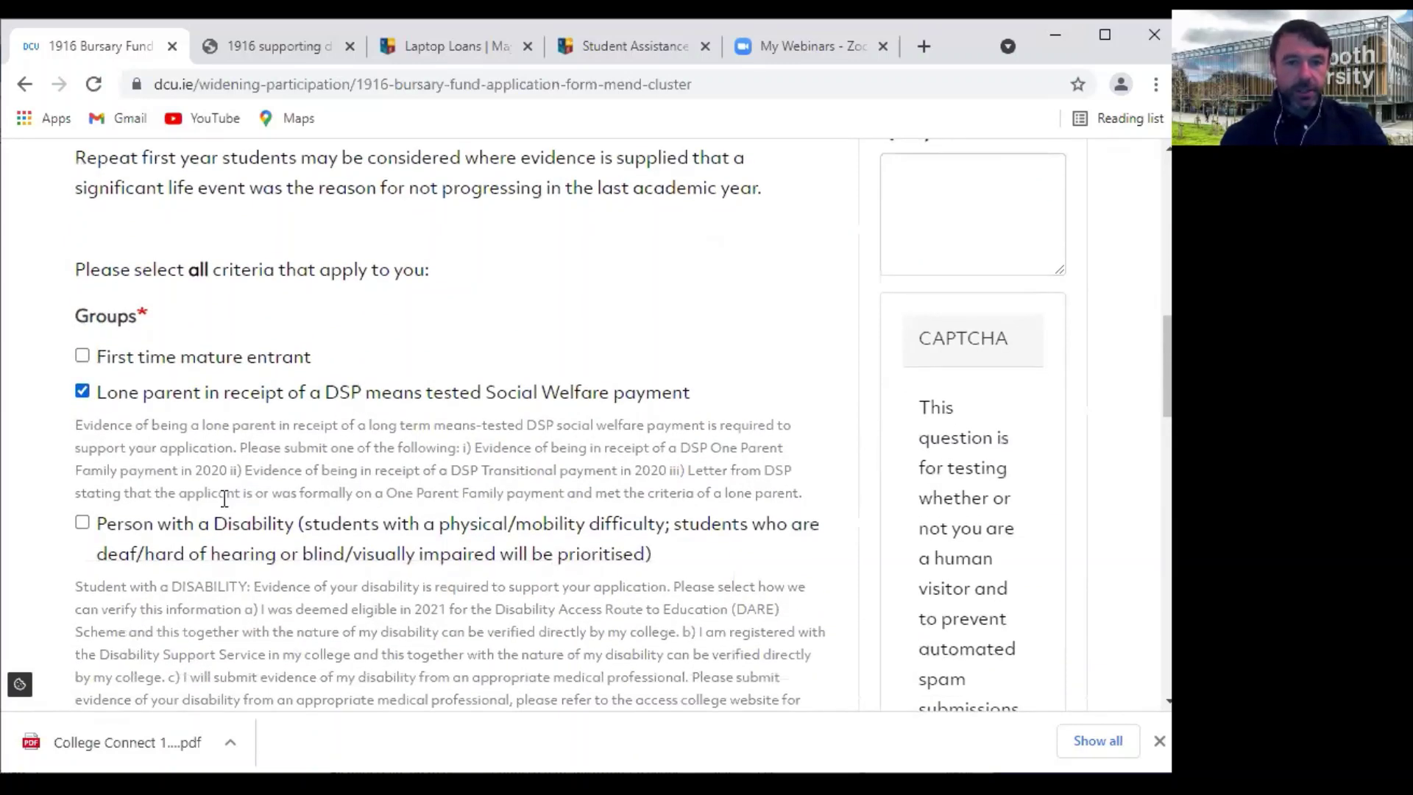
{"action": "scroll", "coordinate": [224, 497], "scroll_direction": "down", "scroll_amount": 3}
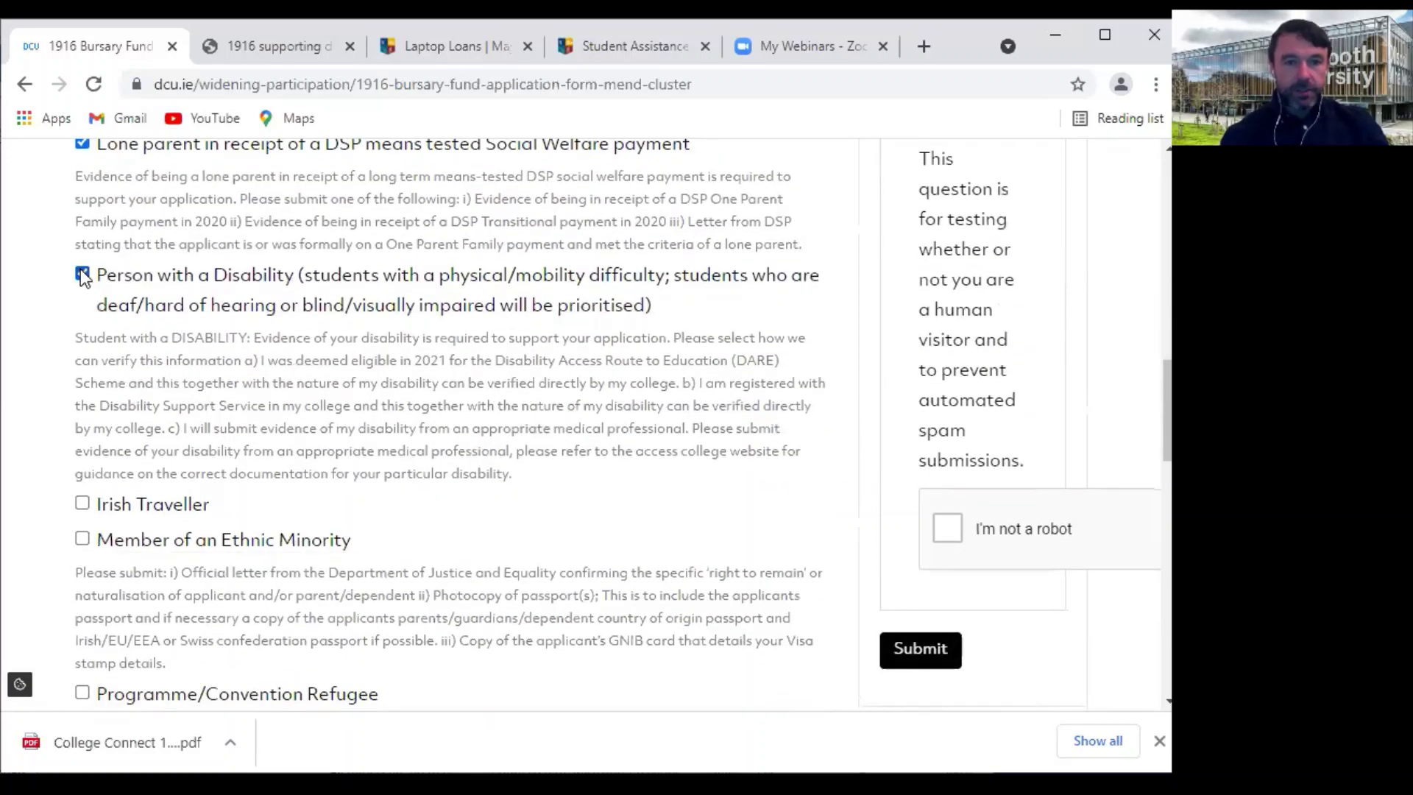
{"action": "scroll", "coordinate": [404, 416], "scroll_direction": "down", "scroll_amount": 3}
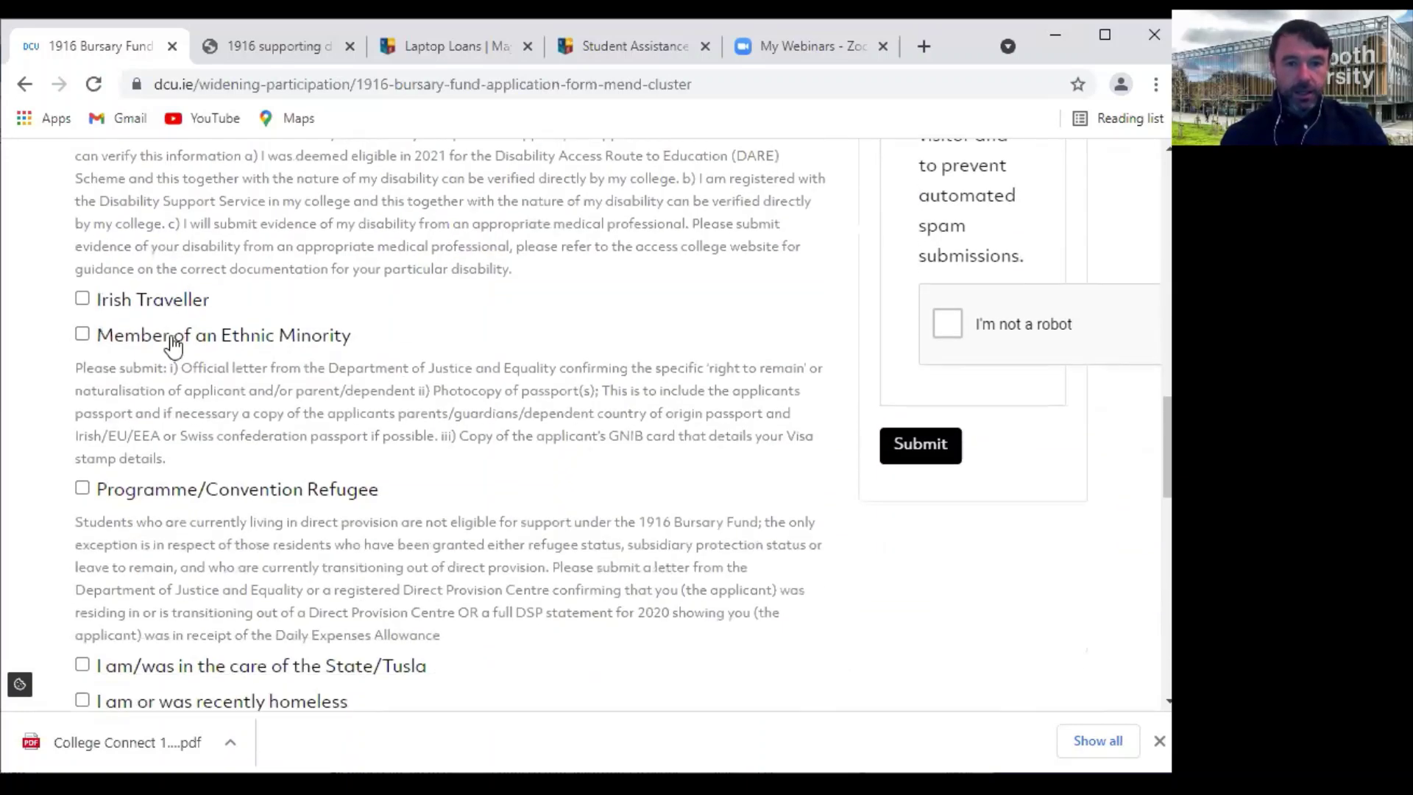
{"action": "left_click", "coordinate": [83, 333]}
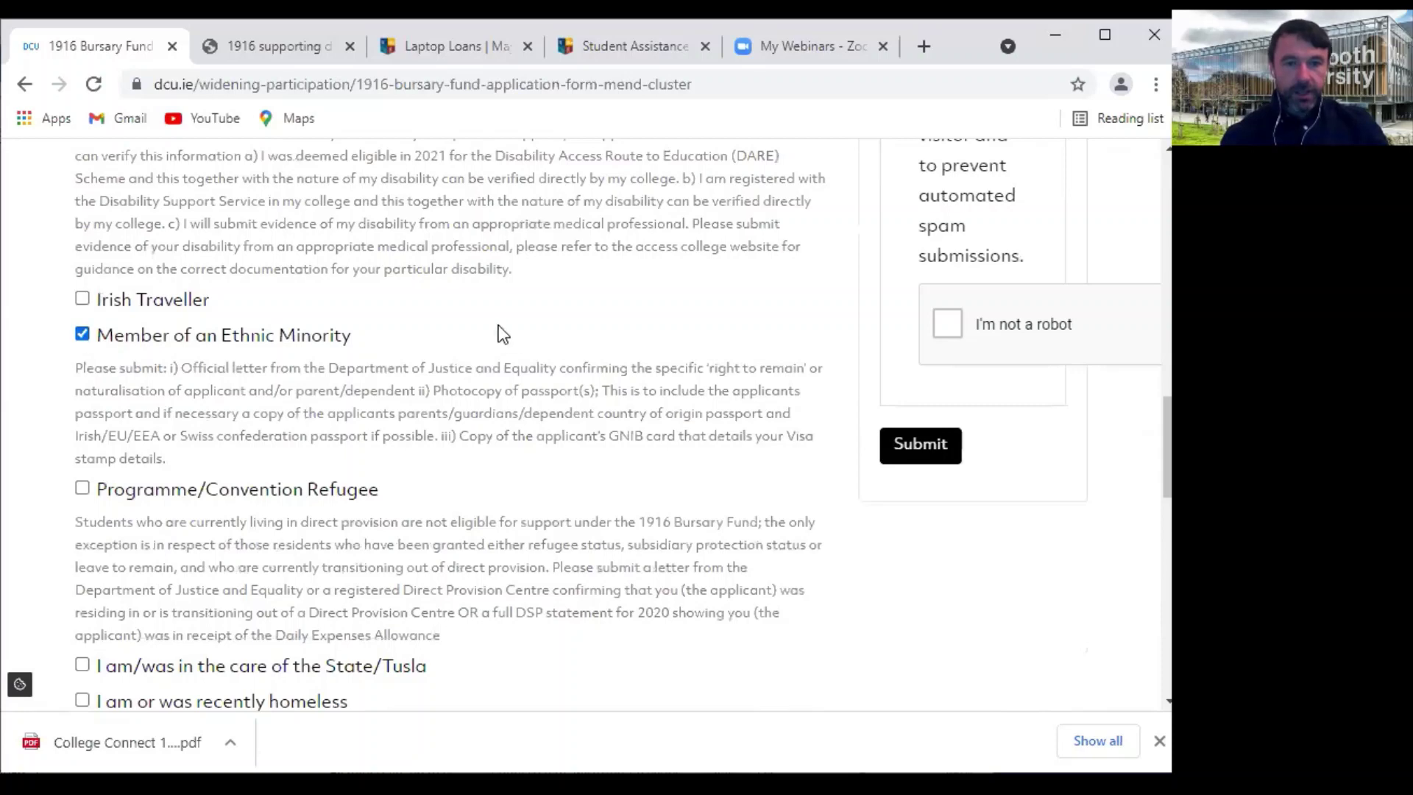
Review the Groups selections and untick Lone parent again
{"action": "scroll", "coordinate": [530, 357], "scroll_direction": "up", "scroll_amount": 4}
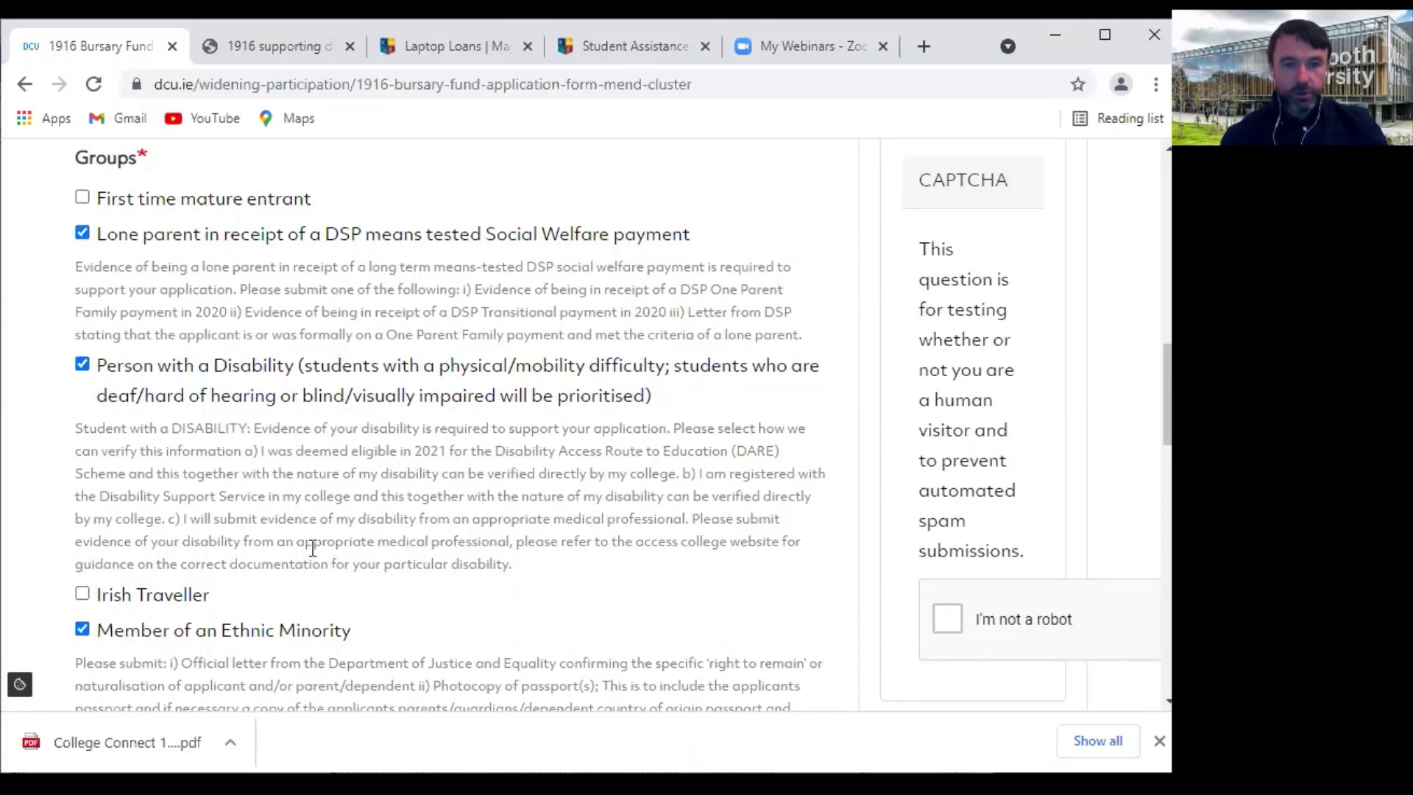
{"action": "scroll", "coordinate": [311, 550], "scroll_direction": "down", "scroll_amount": 1}
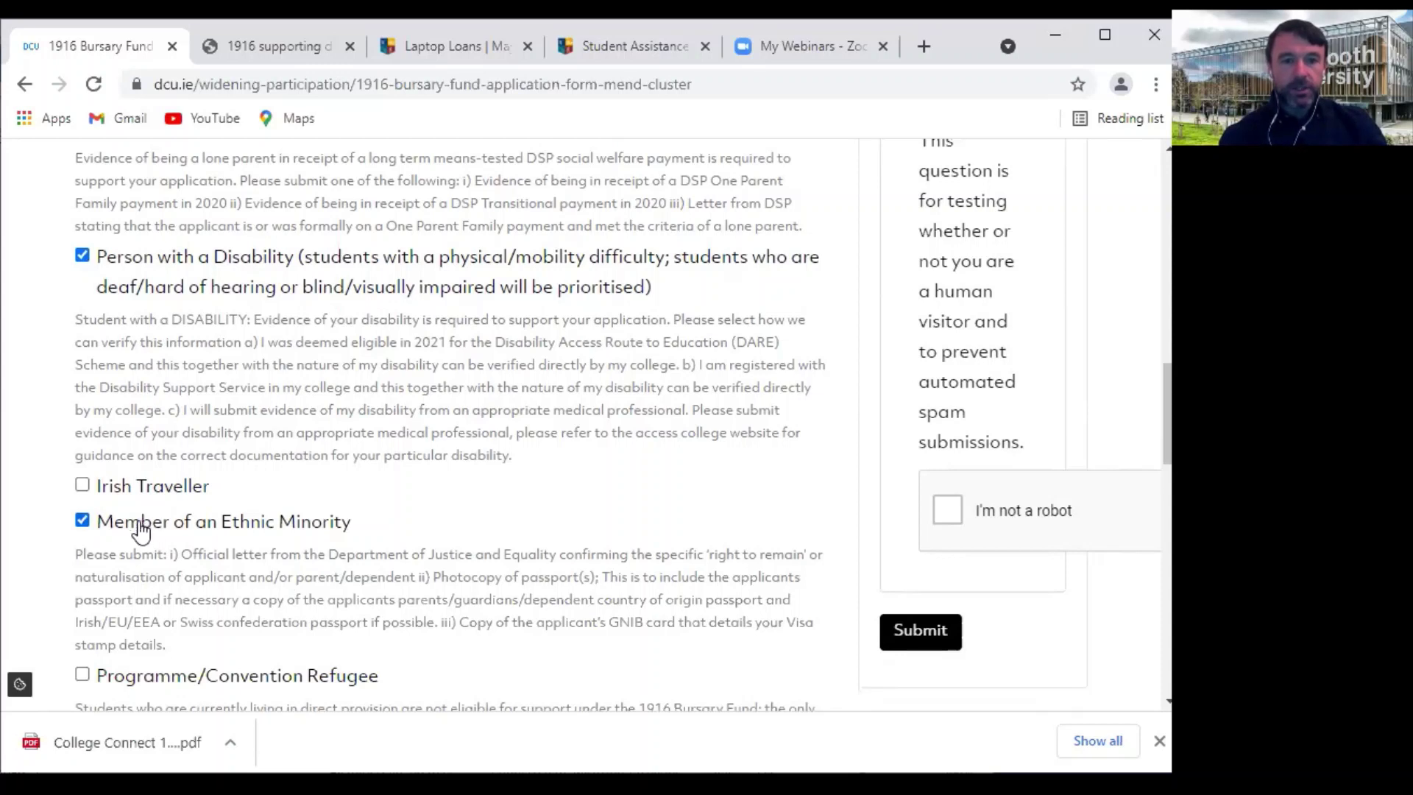
{"action": "scroll", "coordinate": [79, 256], "scroll_direction": "up", "scroll_amount": 1}
{"action": "scroll", "coordinate": [79, 254], "scroll_direction": "up", "scroll_amount": 1}
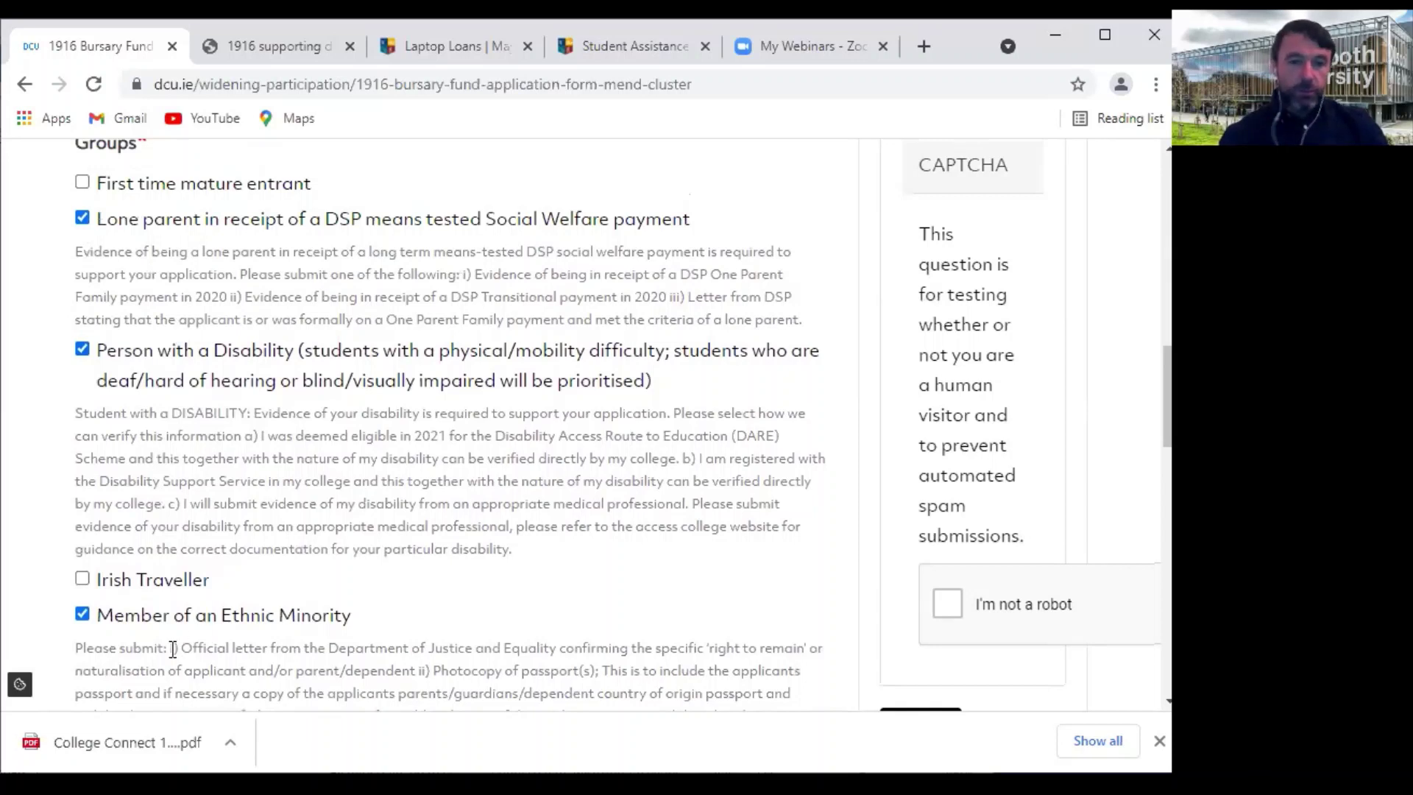
{"action": "scroll", "coordinate": [173, 649], "scroll_direction": "down", "scroll_amount": 2}
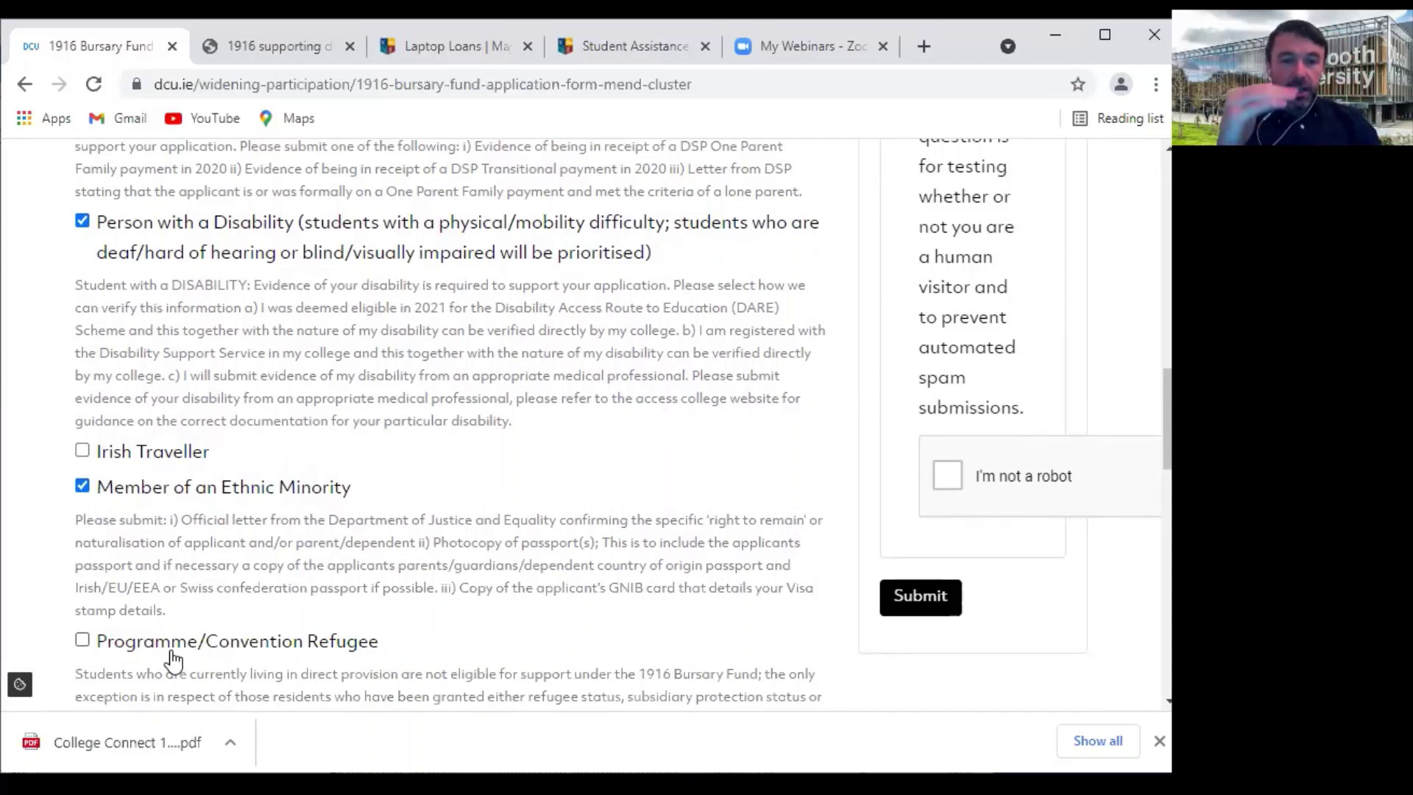
{"action": "scroll", "coordinate": [124, 543], "scroll_direction": "down", "scroll_amount": 2}
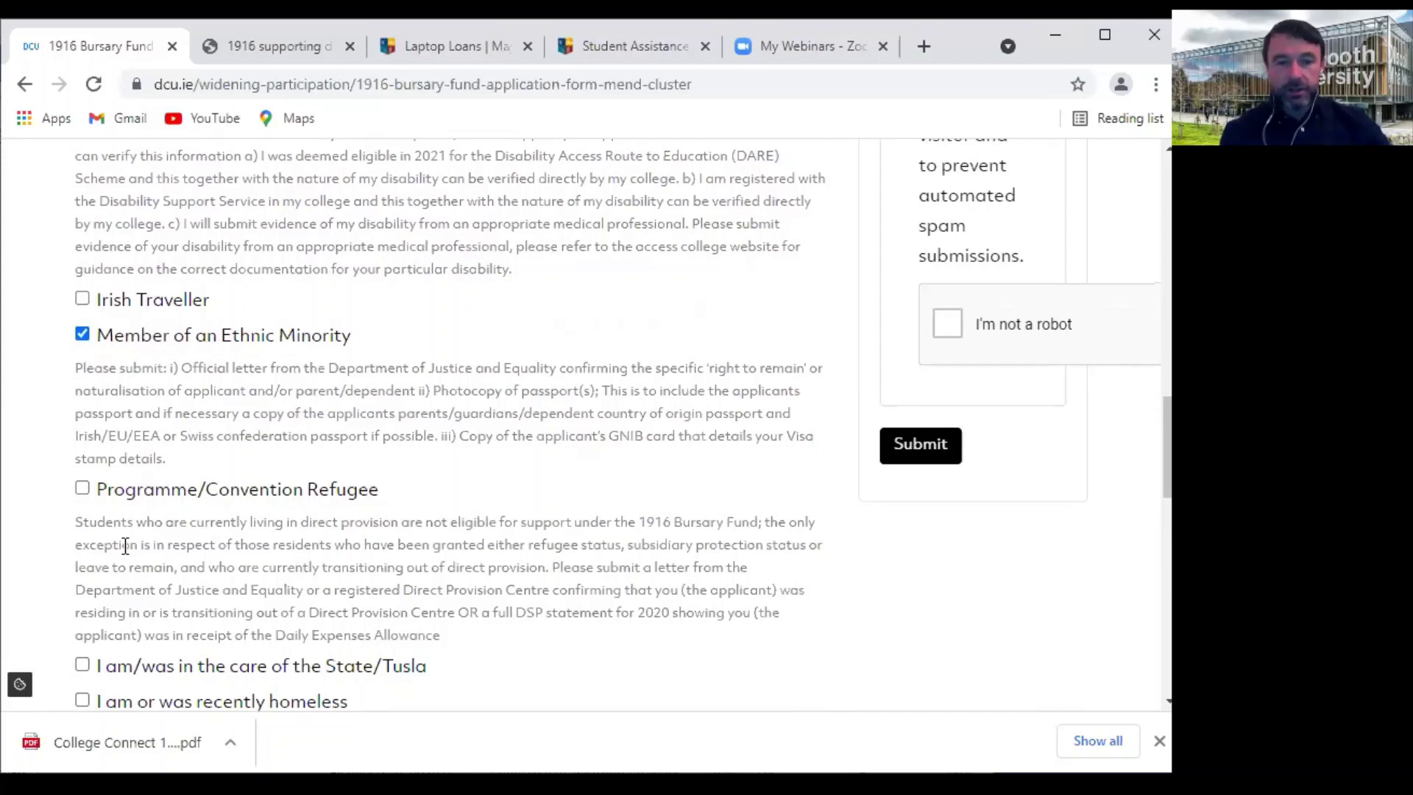
{"action": "scroll", "coordinate": [126, 348], "scroll_direction": "up", "scroll_amount": 5}
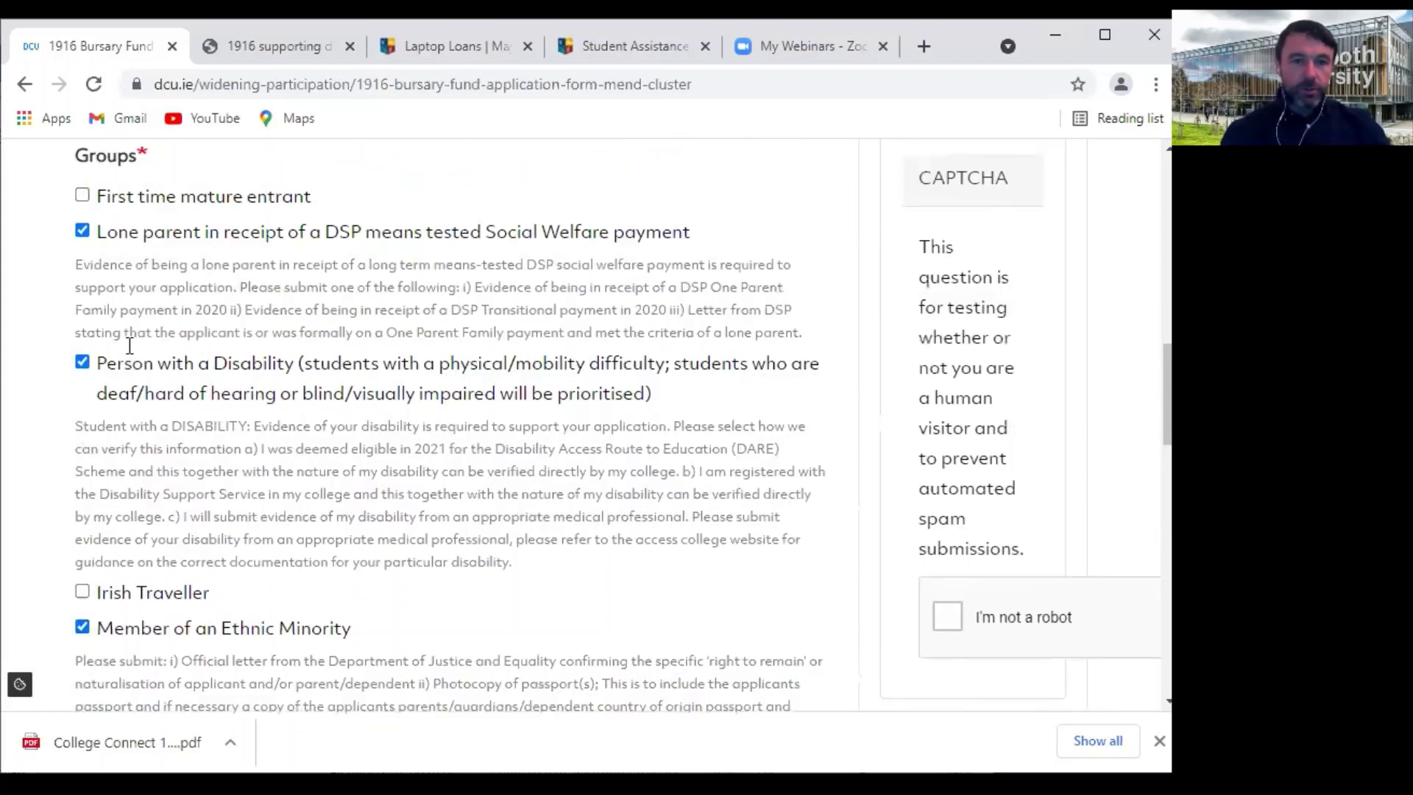
{"action": "left_click", "coordinate": [83, 243]}
Untick Disability and Ethnic Minority; tick Irish Traveller and the FETAC/QQI award
{"action": "left_click", "coordinate": [82, 374]}
{"action": "left_click", "coordinate": [82, 639]}
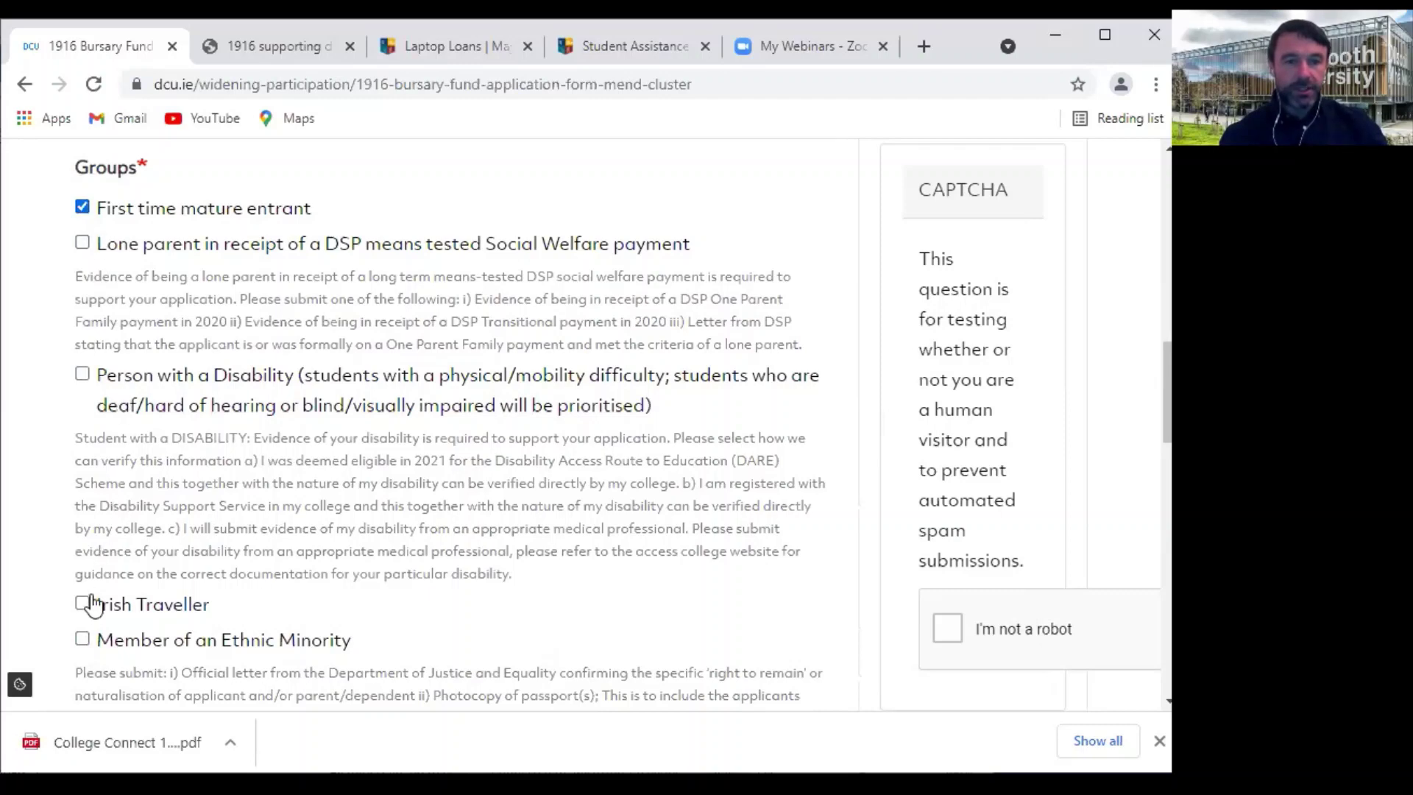
{"action": "left_click", "coordinate": [82, 605]}
{"action": "scroll", "coordinate": [174, 653], "scroll_direction": "down", "scroll_amount": 15}
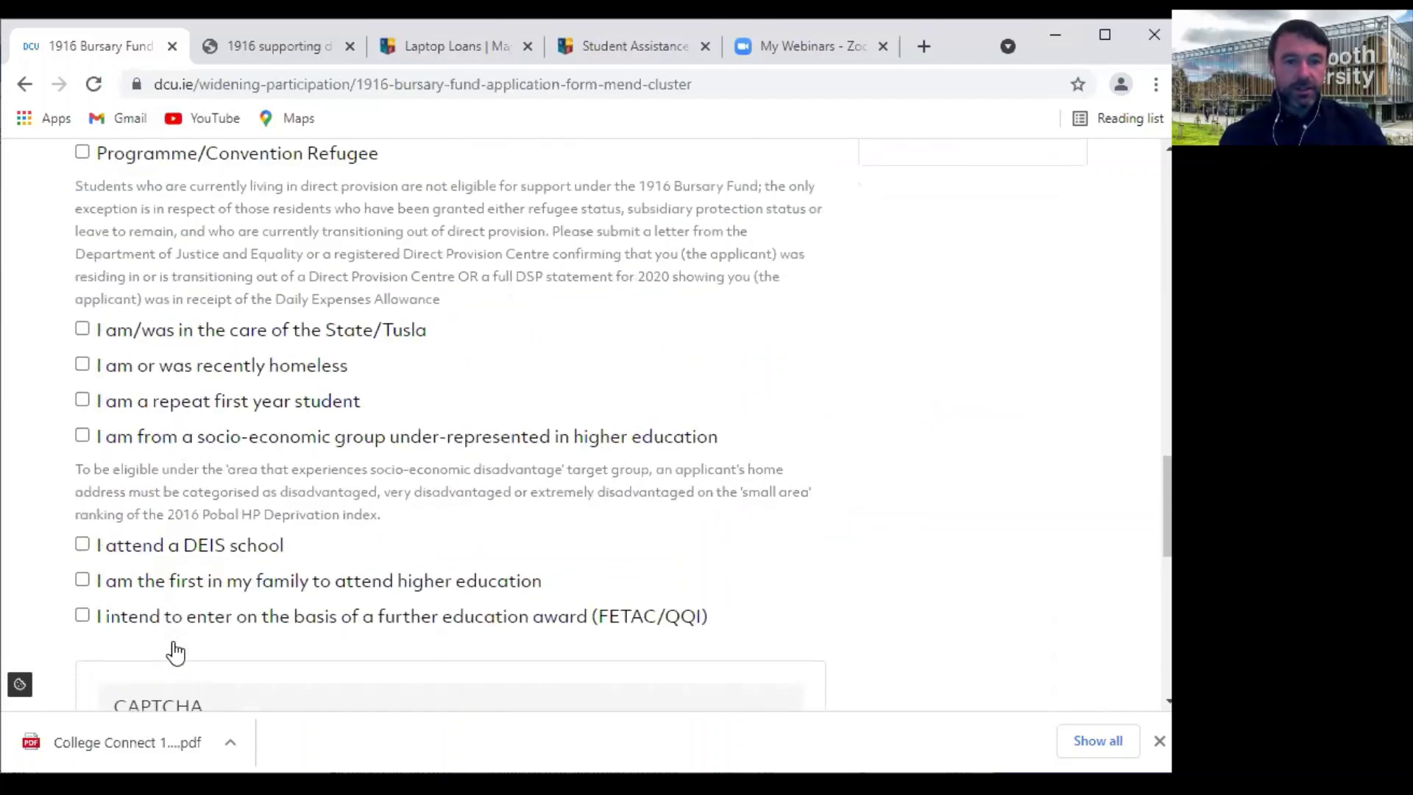
{"action": "left_click", "coordinate": [82, 416]}
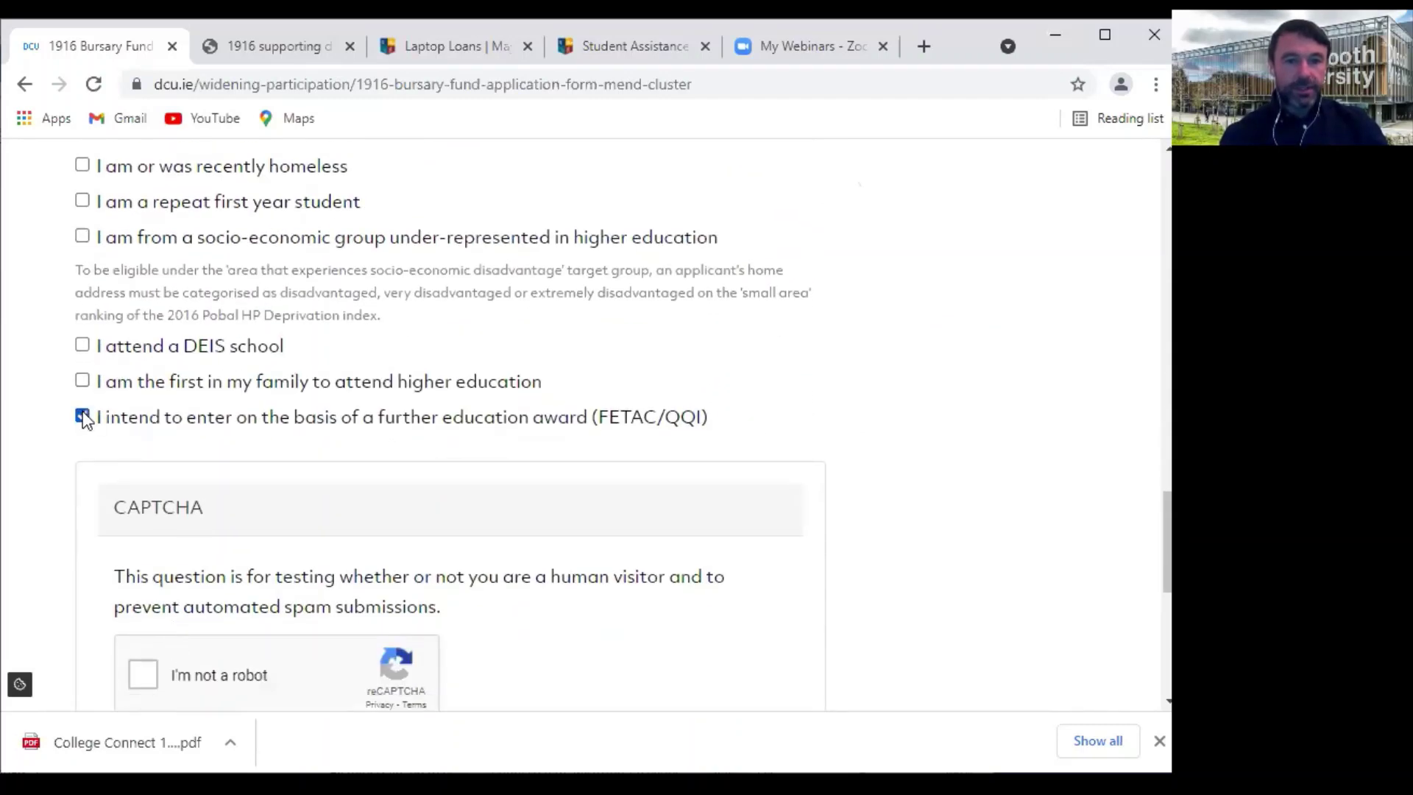
Scroll through the page to check the final criteria, leaving DEIS school unticked
{"action": "scroll", "coordinate": [361, 392], "scroll_direction": "up", "scroll_amount": 12}
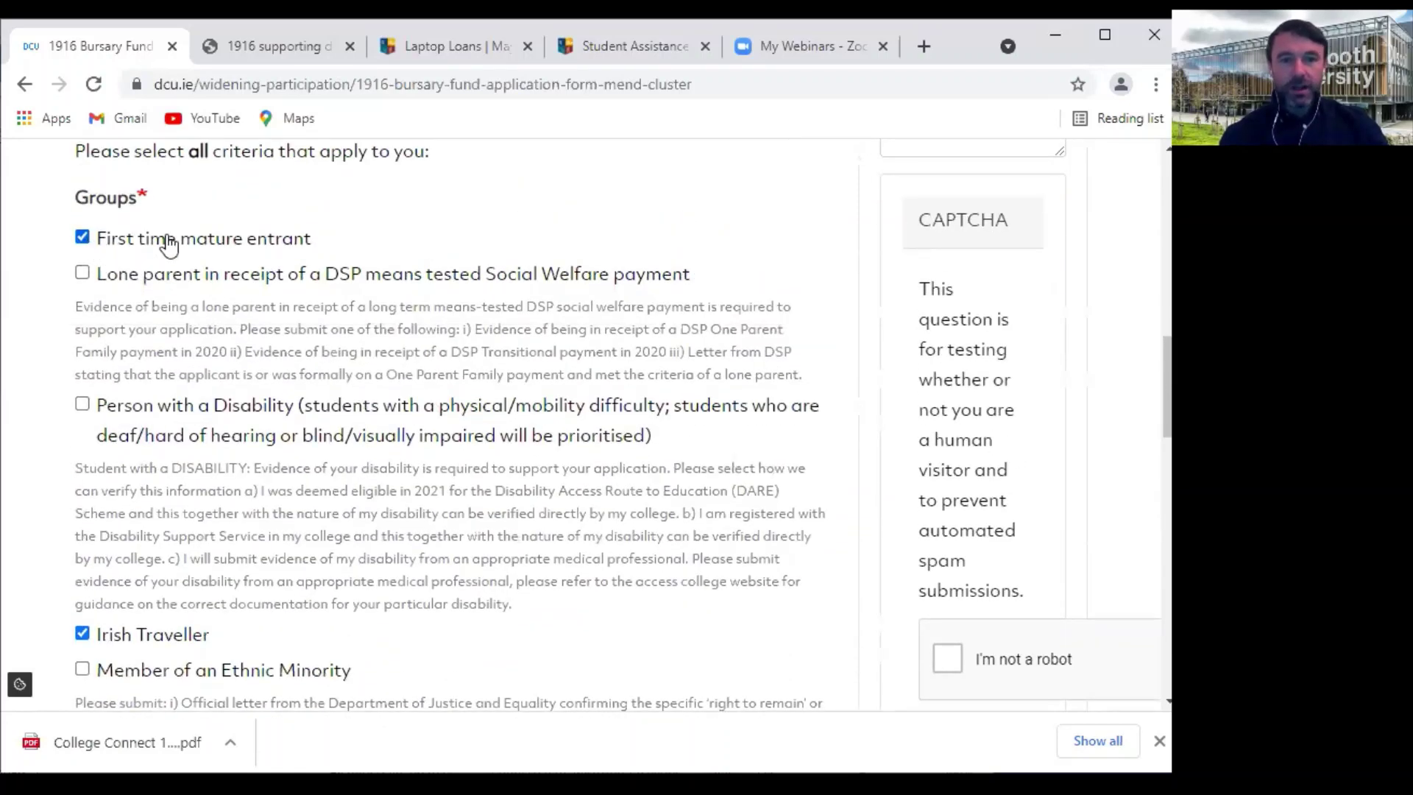
{"action": "scroll", "coordinate": [221, 535], "scroll_direction": "down", "scroll_amount": 3}
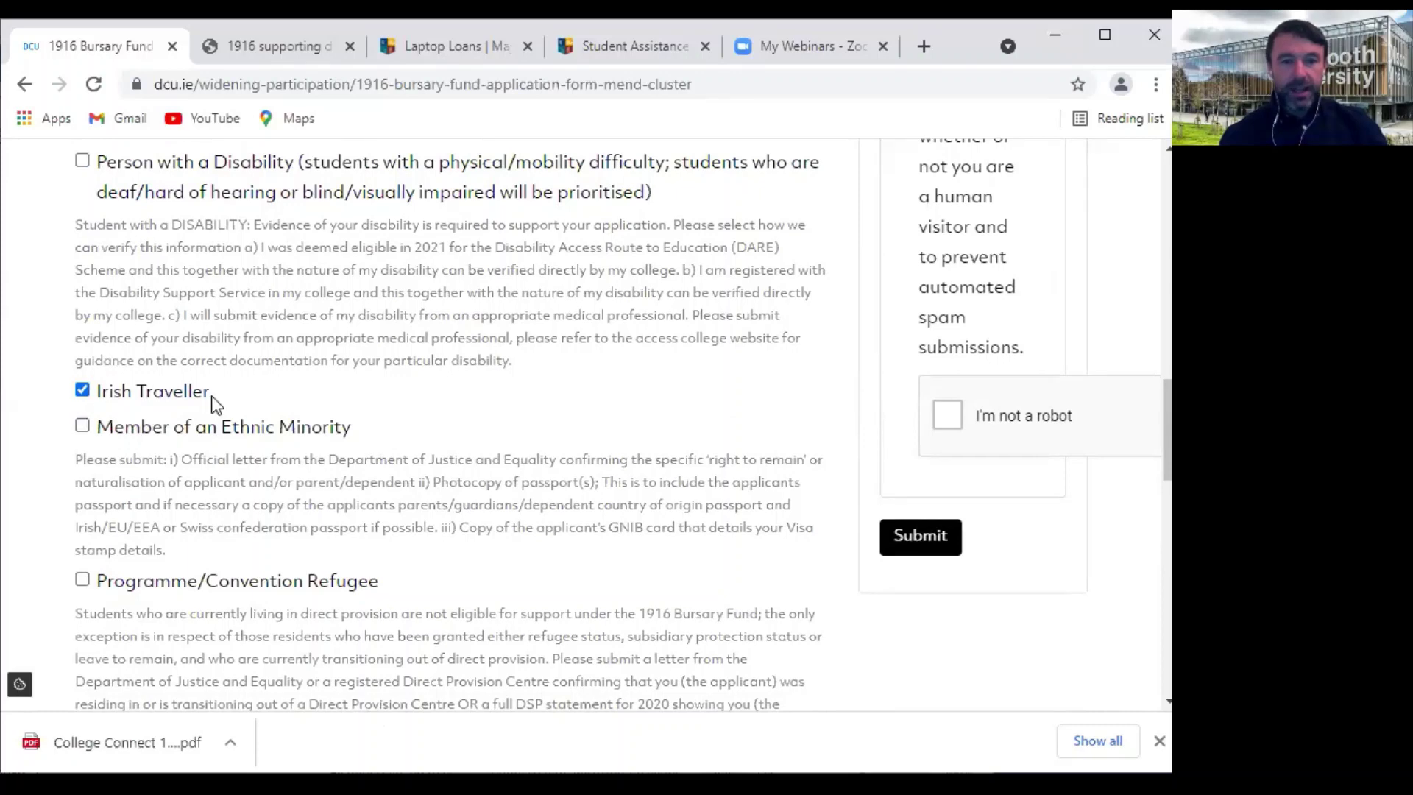
{"action": "scroll", "coordinate": [242, 542], "scroll_direction": "down", "scroll_amount": 7}
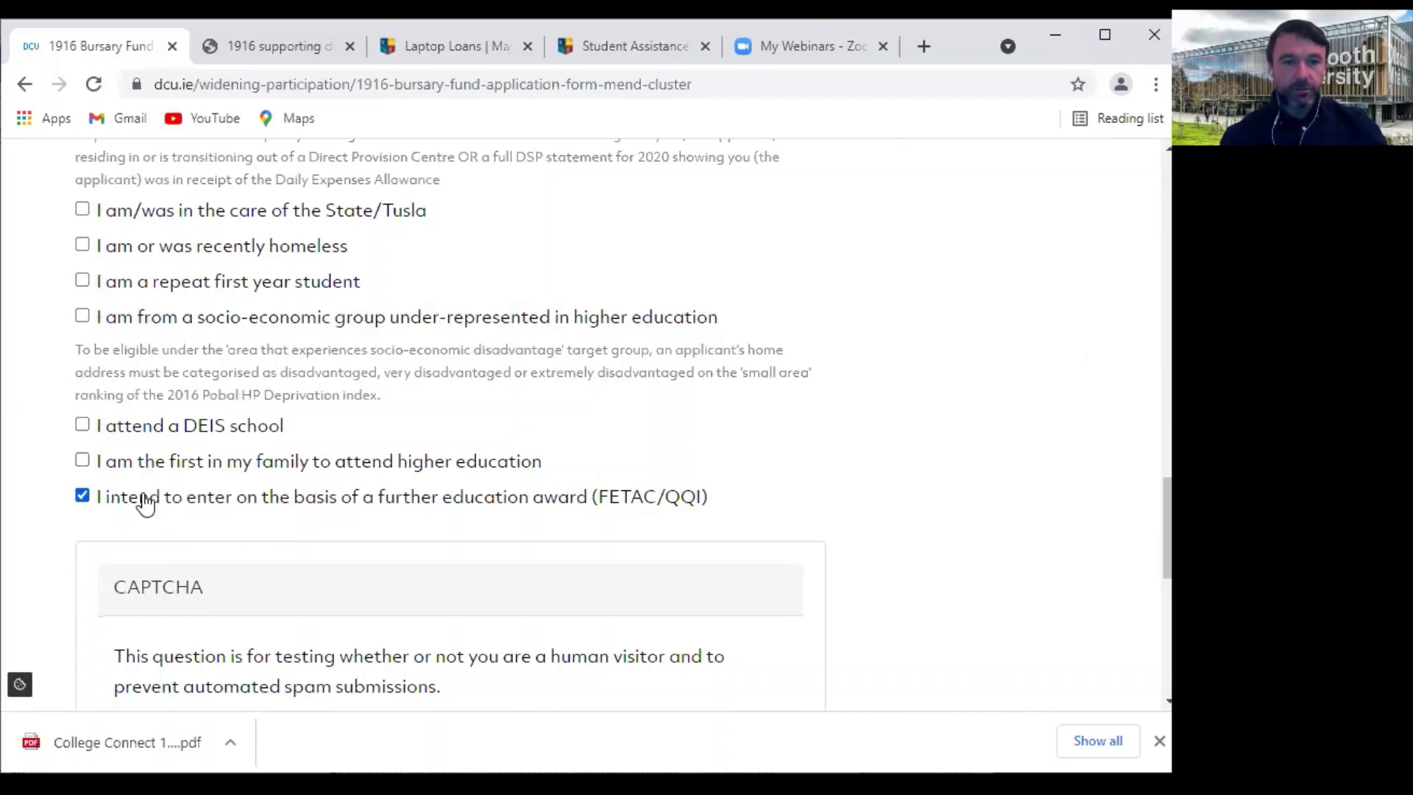
{"action": "scroll", "coordinate": [145, 505], "scroll_direction": "up", "scroll_amount": 5}
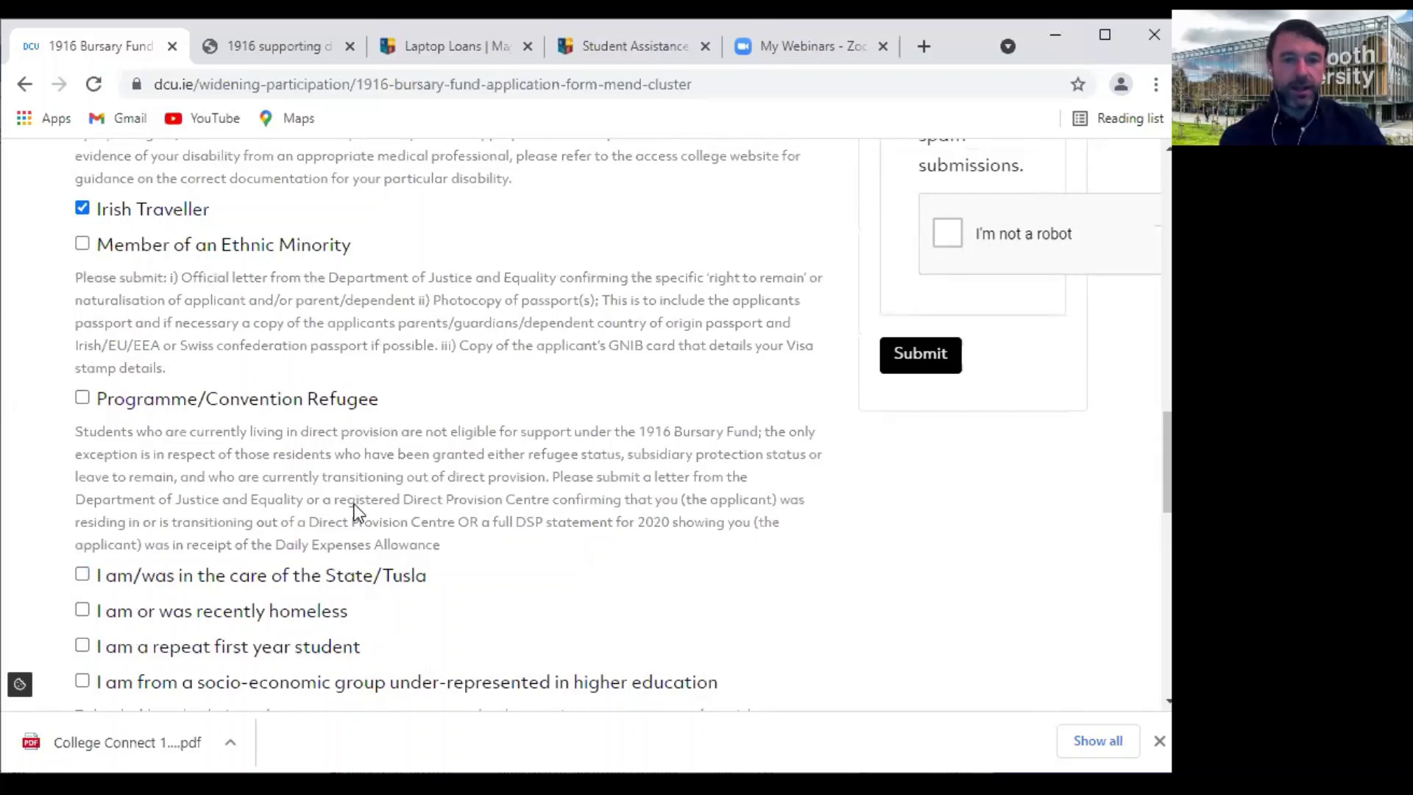
{"action": "scroll", "coordinate": [356, 516], "scroll_direction": "down", "scroll_amount": 1}
{"action": "mouse_move", "coordinate": [357, 535]}
{"action": "scroll", "coordinate": [254, 532], "scroll_direction": "down", "scroll_amount": 3}
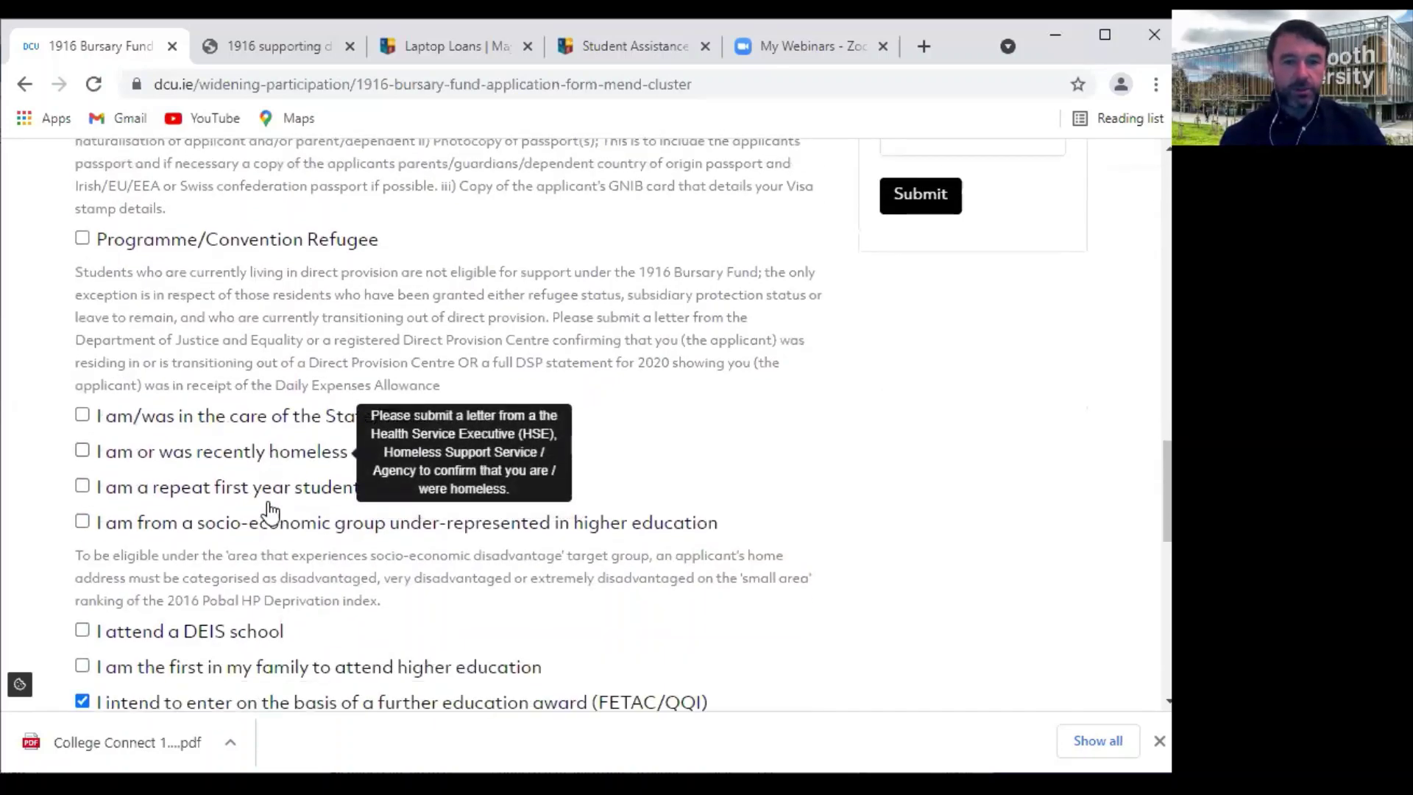
{"action": "scroll", "coordinate": [157, 475], "scroll_direction": "up", "scroll_amount": 10}
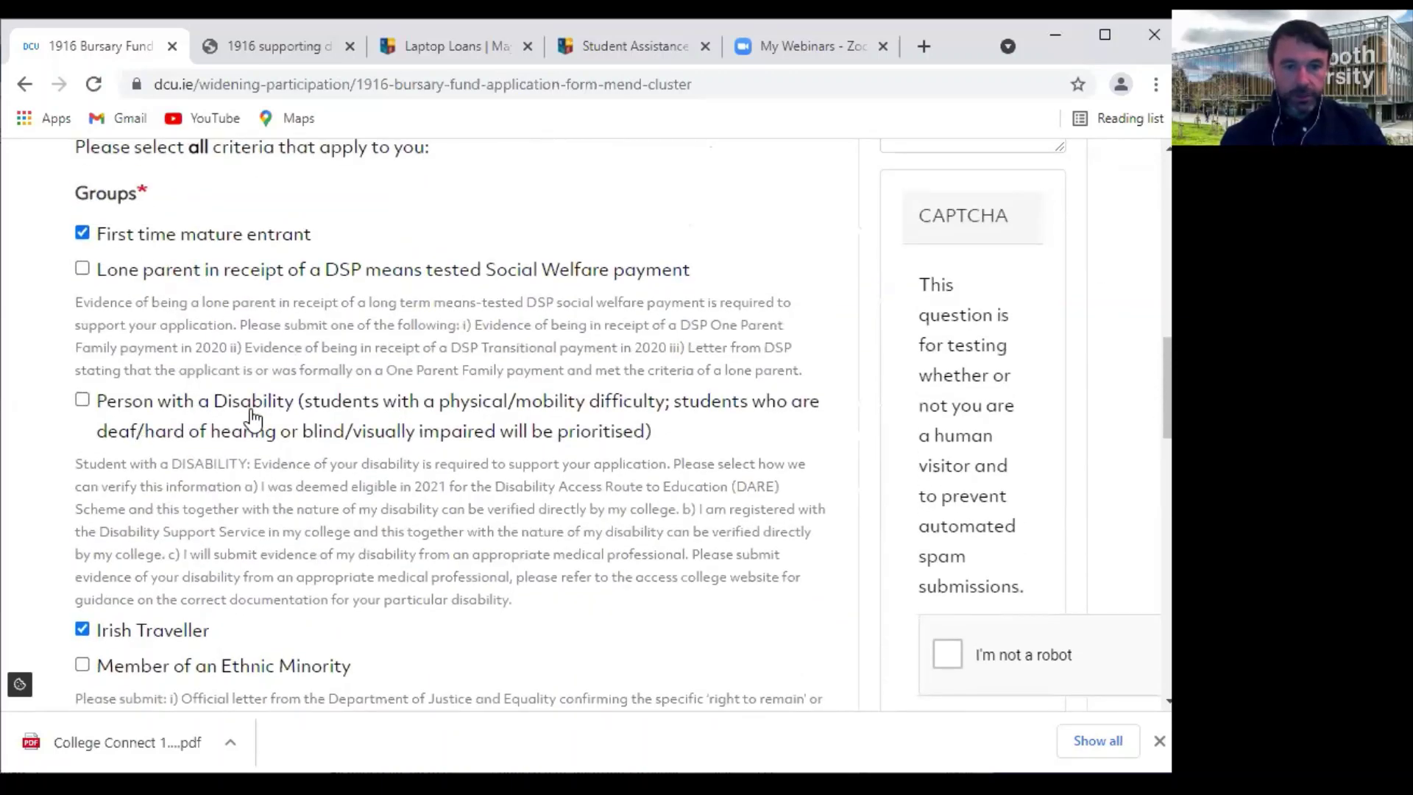
{"action": "scroll", "coordinate": [251, 412], "scroll_direction": "down", "scroll_amount": 3}
{"action": "scroll", "coordinate": [304, 549], "scroll_direction": "down", "scroll_amount": 3}
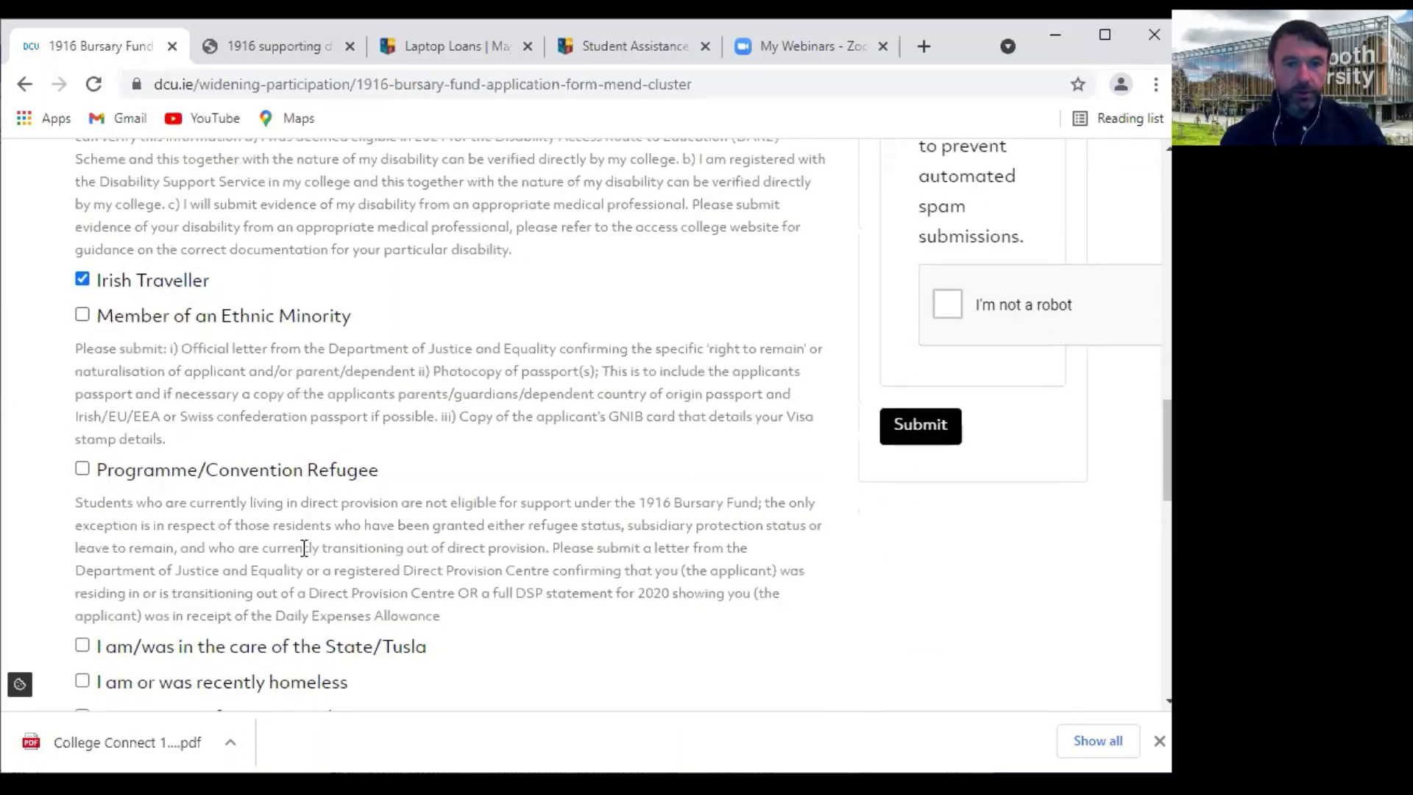
{"action": "scroll", "coordinate": [338, 483], "scroll_direction": "down", "scroll_amount": 1}
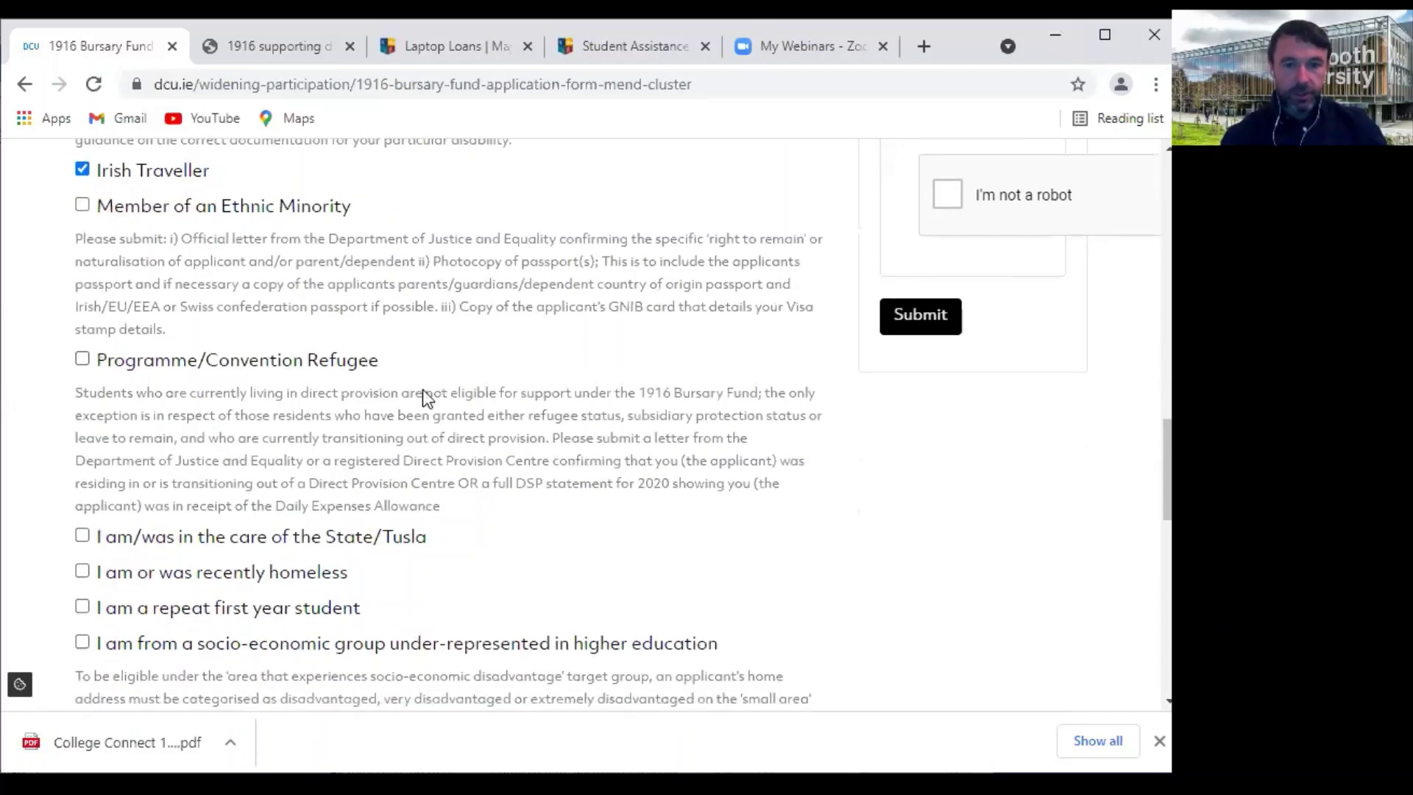
{"action": "scroll", "coordinate": [138, 485], "scroll_direction": "down", "scroll_amount": 1}
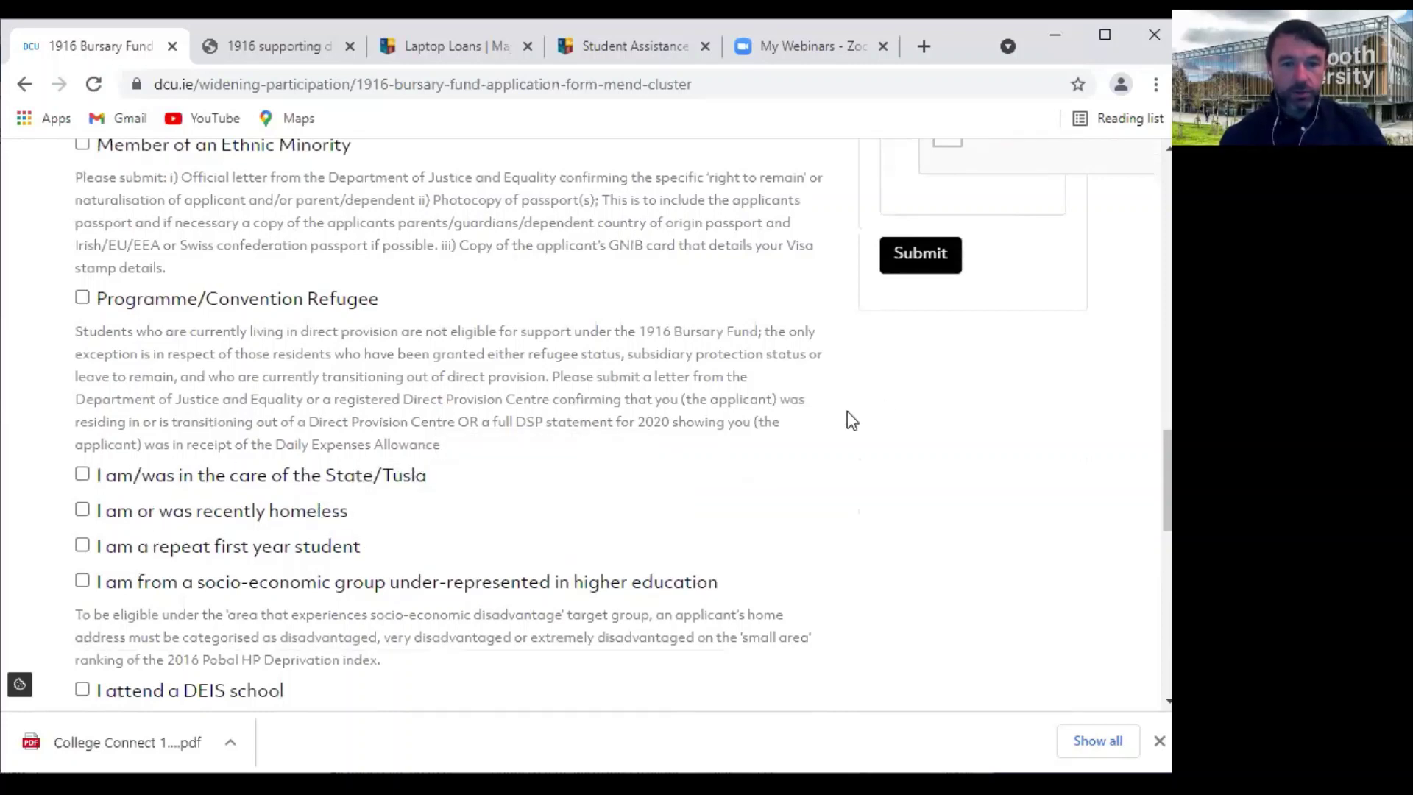
{"action": "mouse_move", "coordinate": [201, 556]}
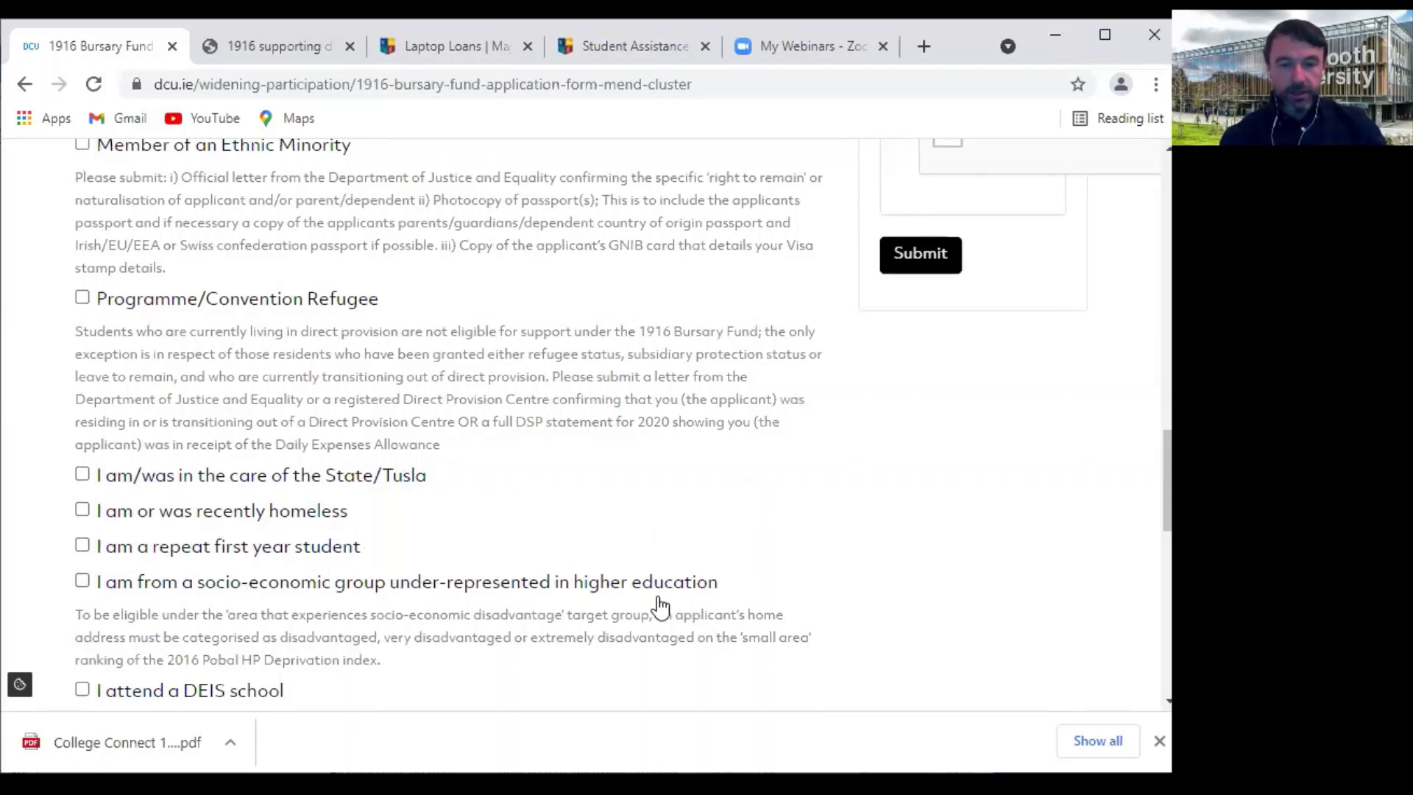
{"action": "scroll", "coordinate": [546, 499], "scroll_direction": "down", "scroll_amount": 3}
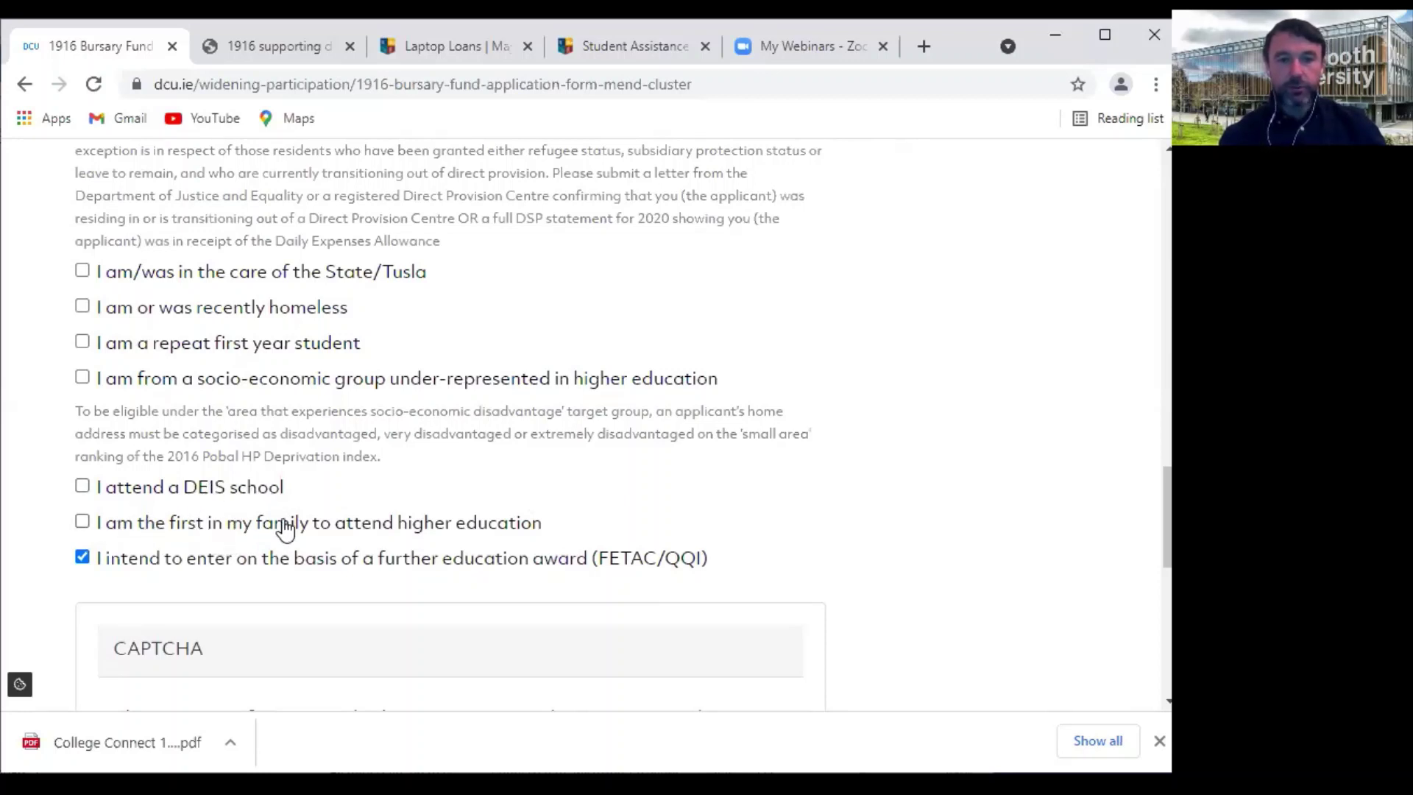
Tick 'I'm not a robot' and advance to page 5, personal details
{"action": "scroll", "coordinate": [510, 526], "scroll_direction": "down", "scroll_amount": 3}
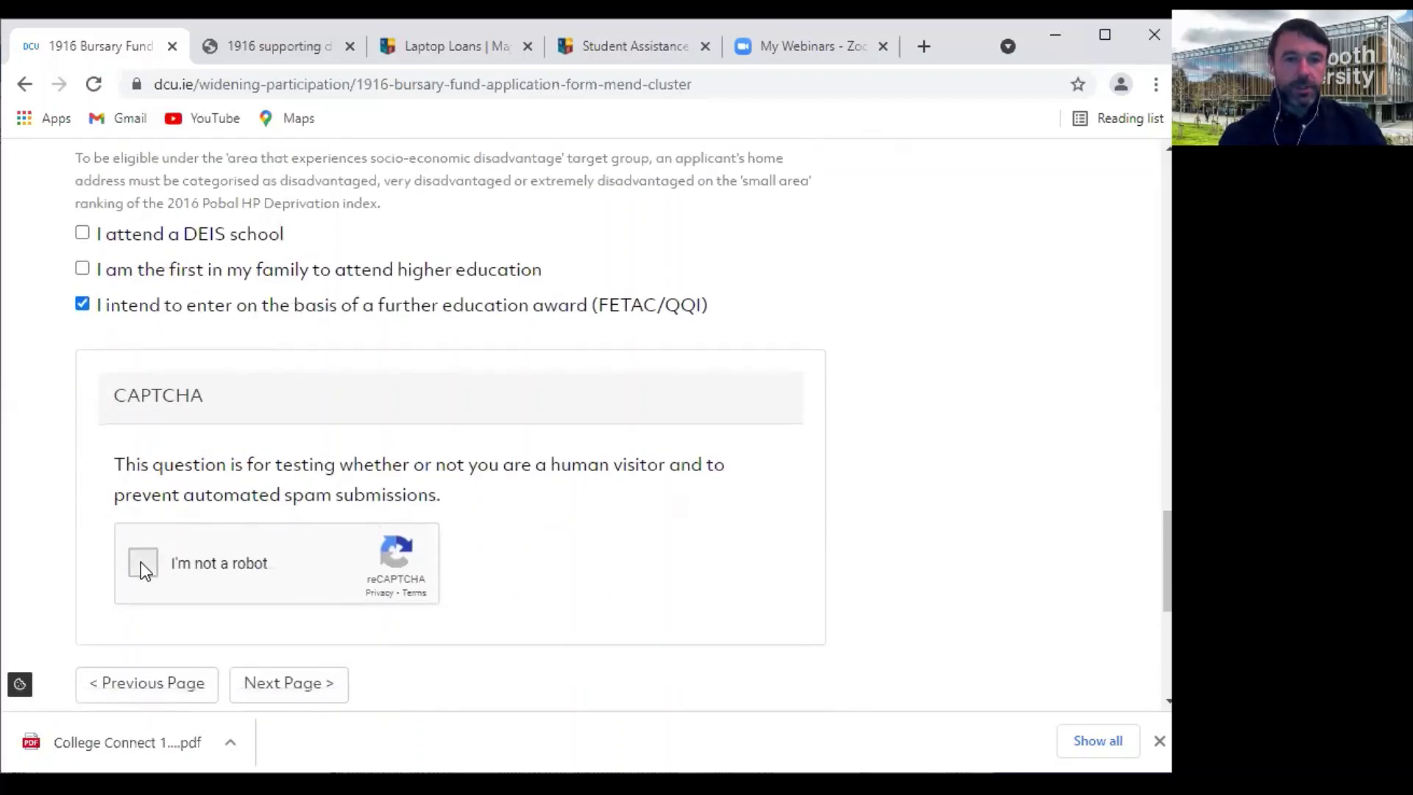
{"action": "left_click", "coordinate": [140, 562]}
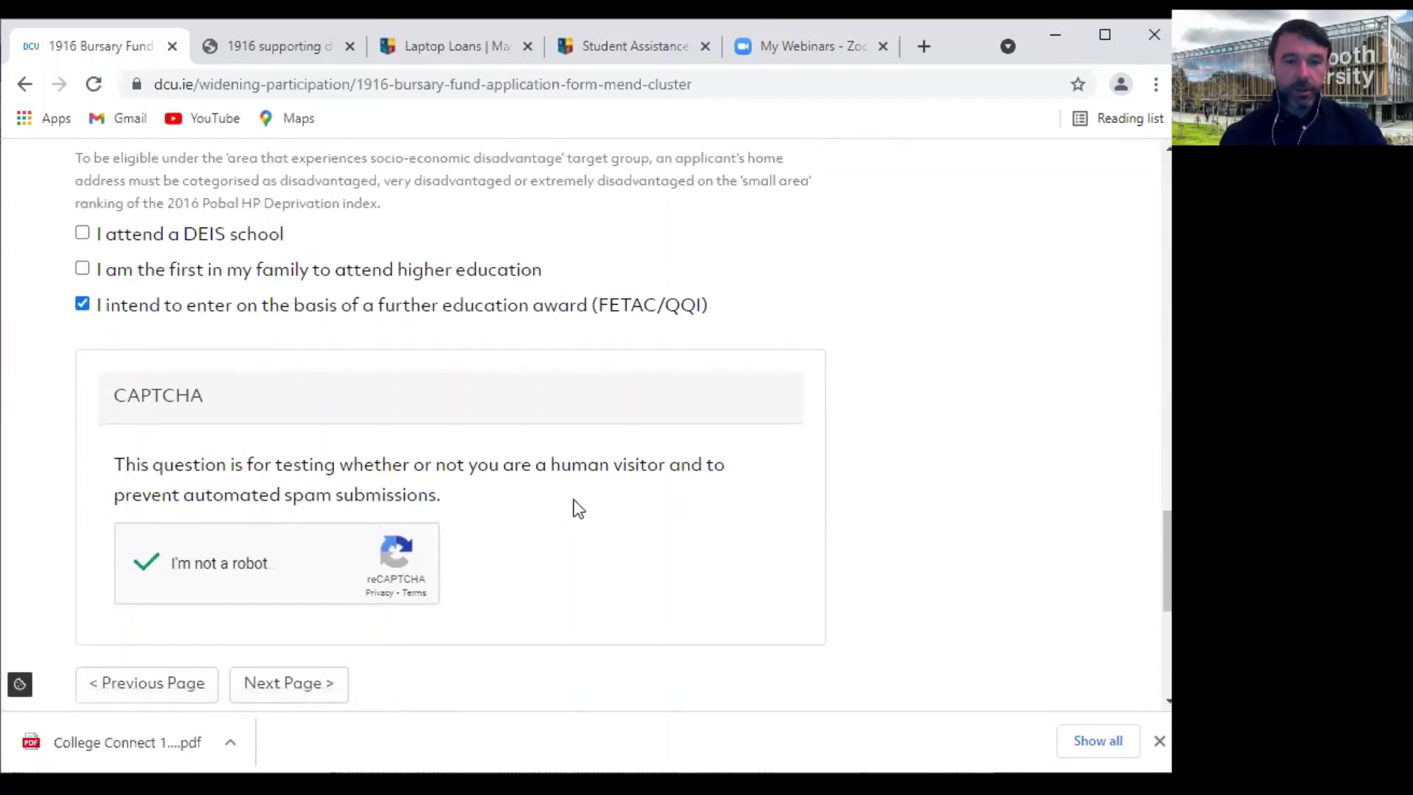
{"action": "scroll", "coordinate": [572, 500], "scroll_direction": "down", "scroll_amount": 3}
{"action": "left_click", "coordinate": [289, 473]}
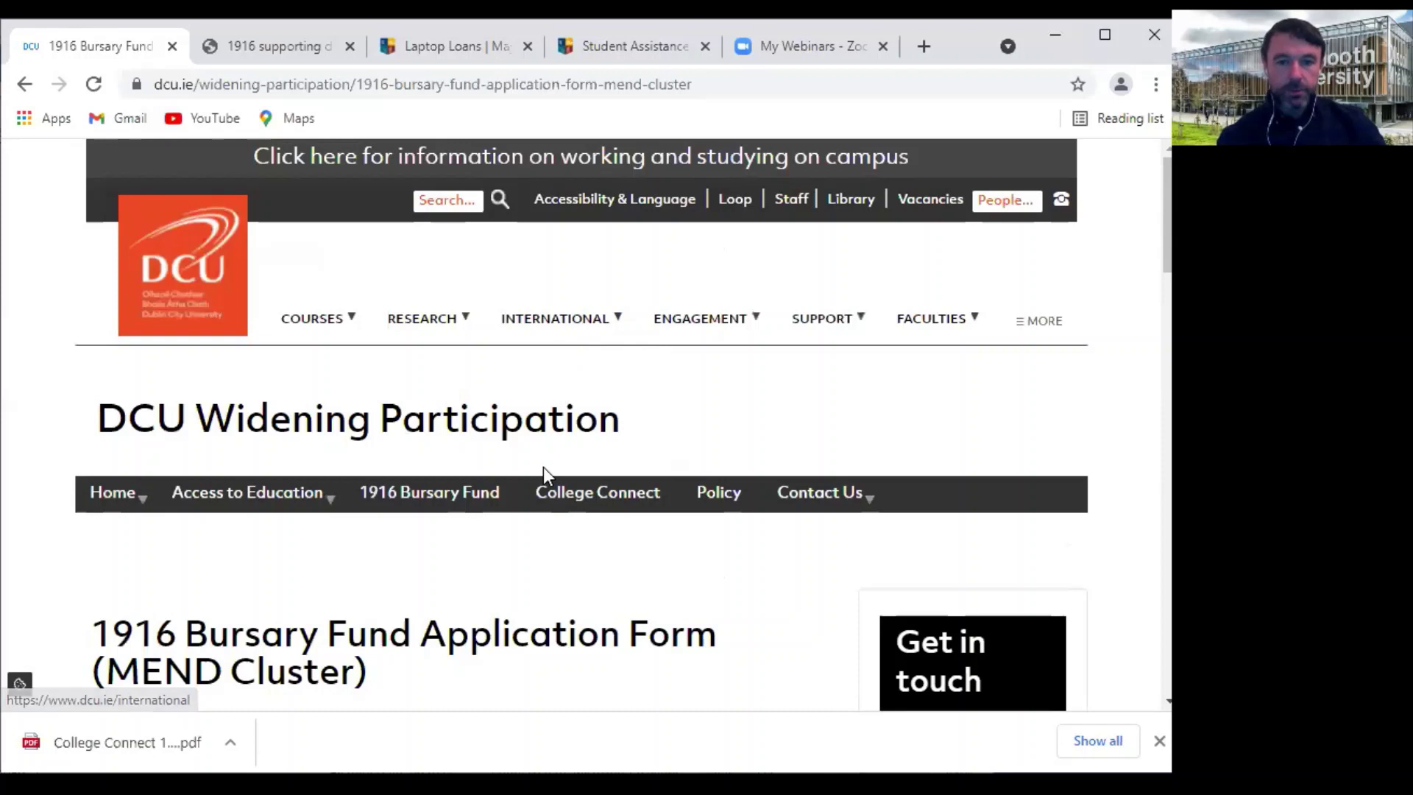
{"action": "scroll", "coordinate": [543, 467], "scroll_direction": "down", "scroll_amount": 5}
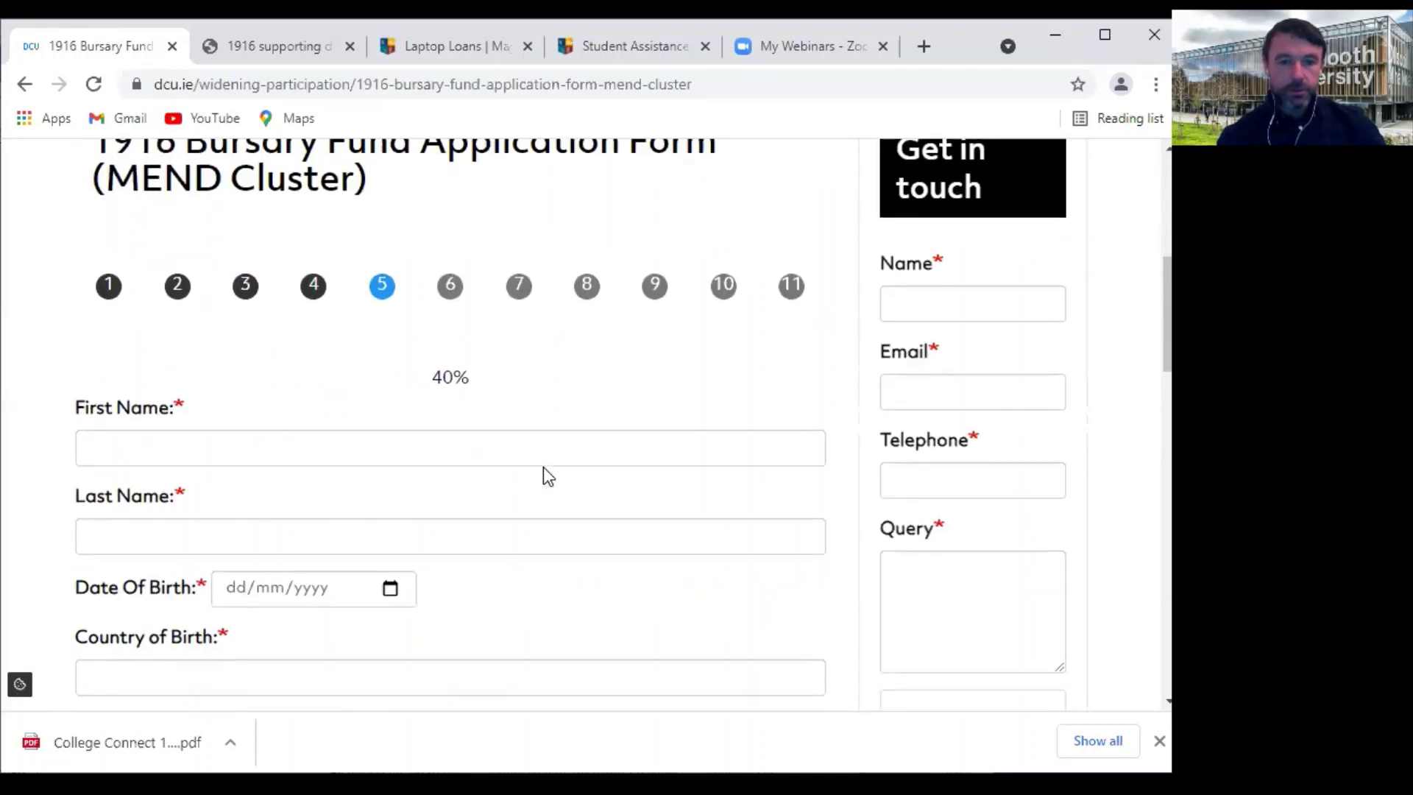
Enter the applicant's first name, last name and date of birth 01/01/1981
{"action": "left_click", "coordinate": [118, 446]}
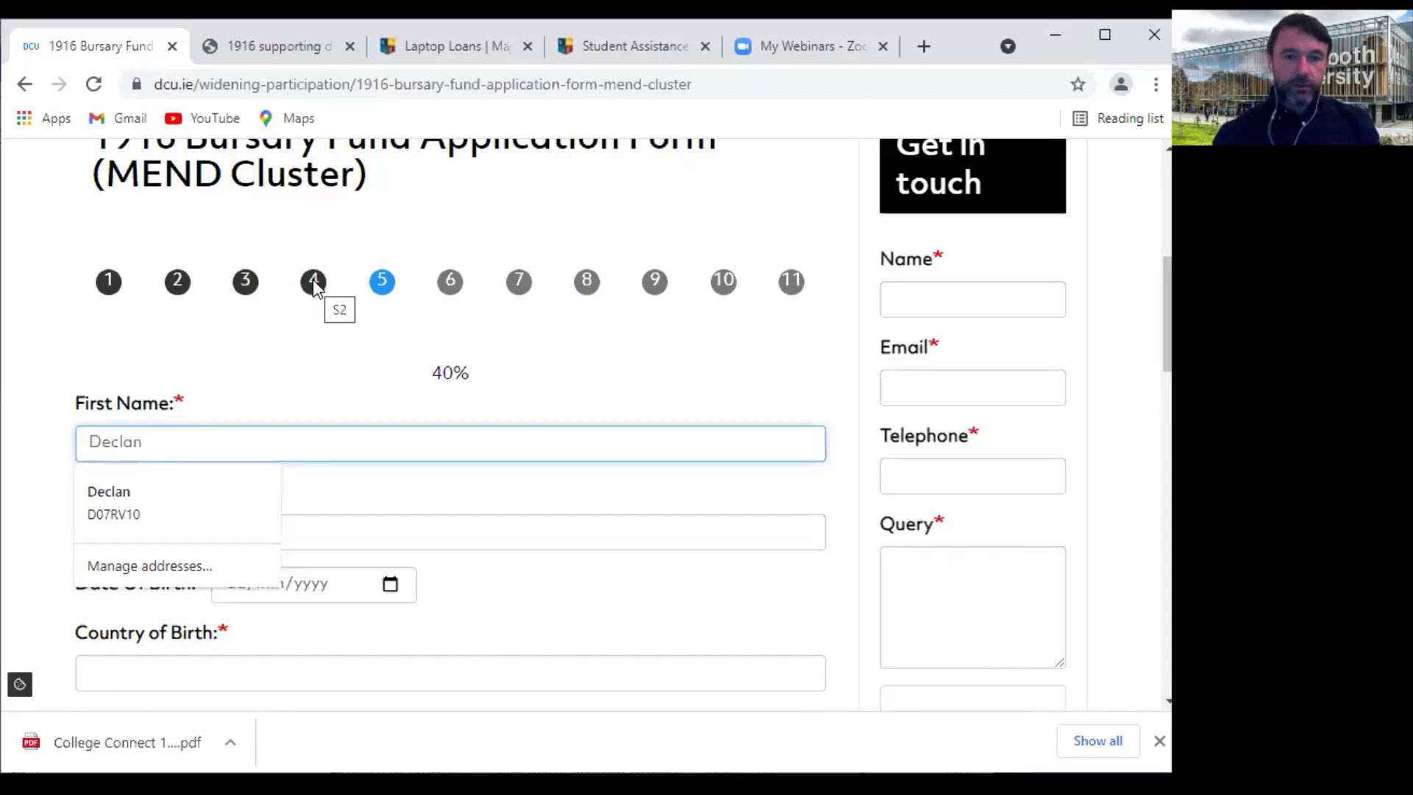
{"action": "left_click", "coordinate": [336, 524]}
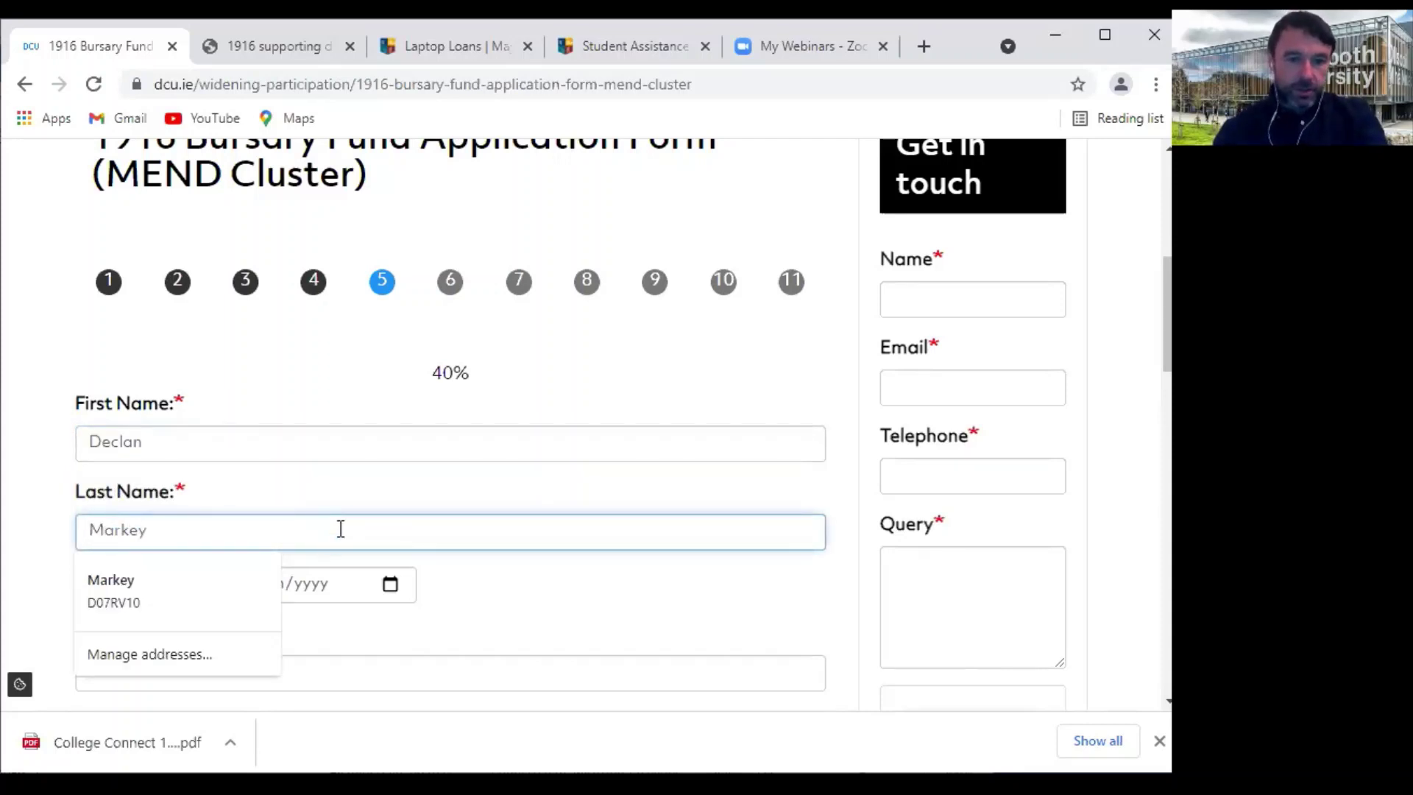
{"action": "scroll", "coordinate": [332, 541], "scroll_direction": "down", "scroll_amount": 2}
{"action": "left_click", "coordinate": [254, 413]}
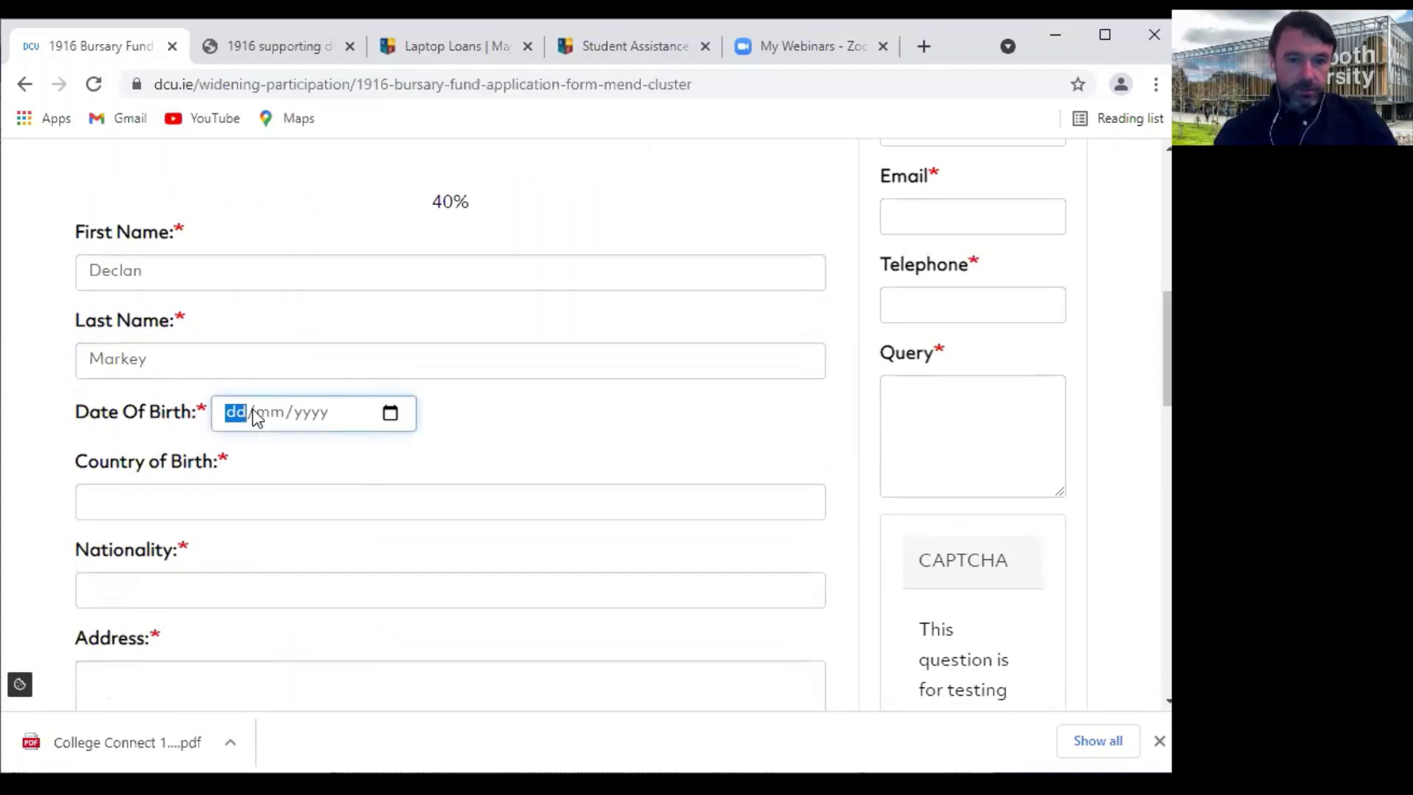
{"action": "type", "text": "01/01/"}
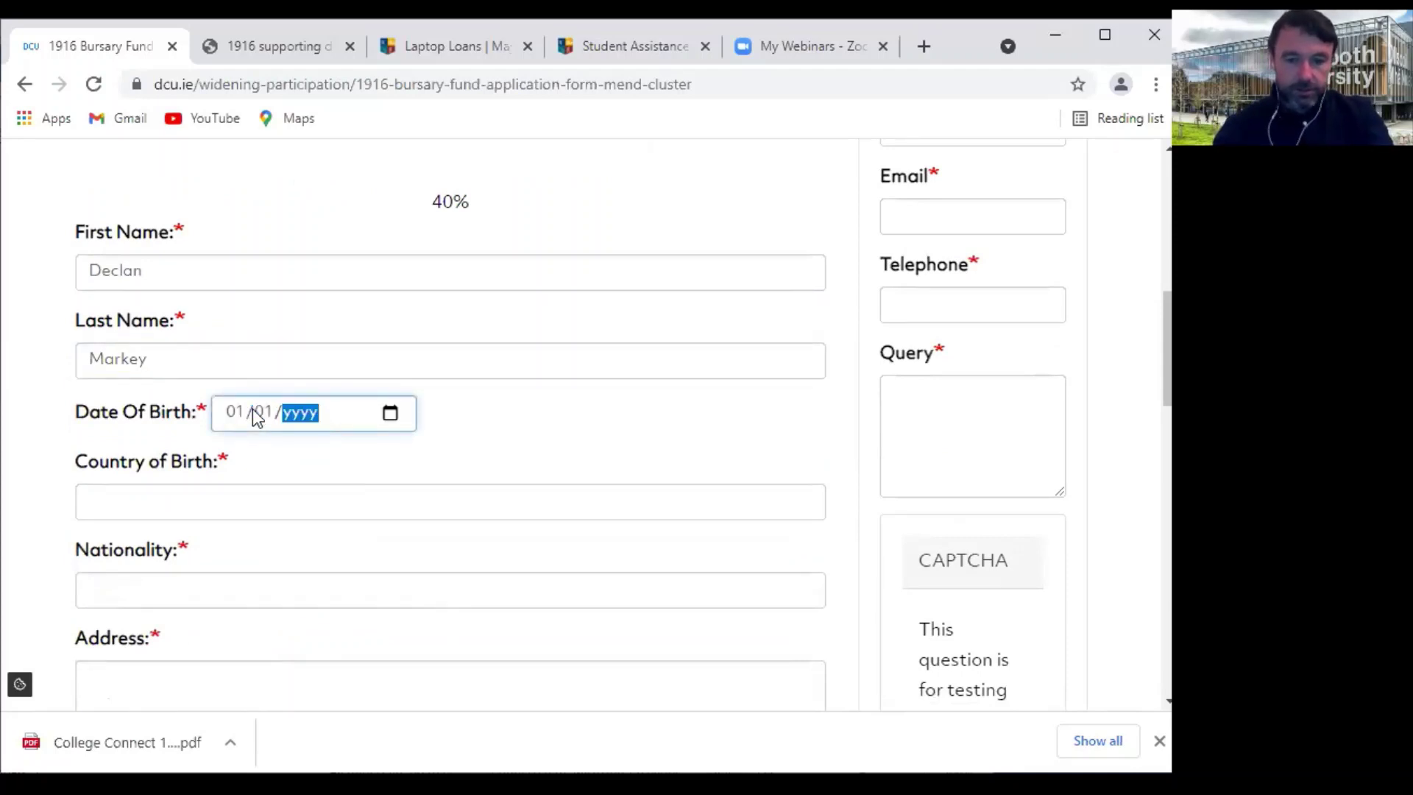
{"action": "type", "text": "1981"}
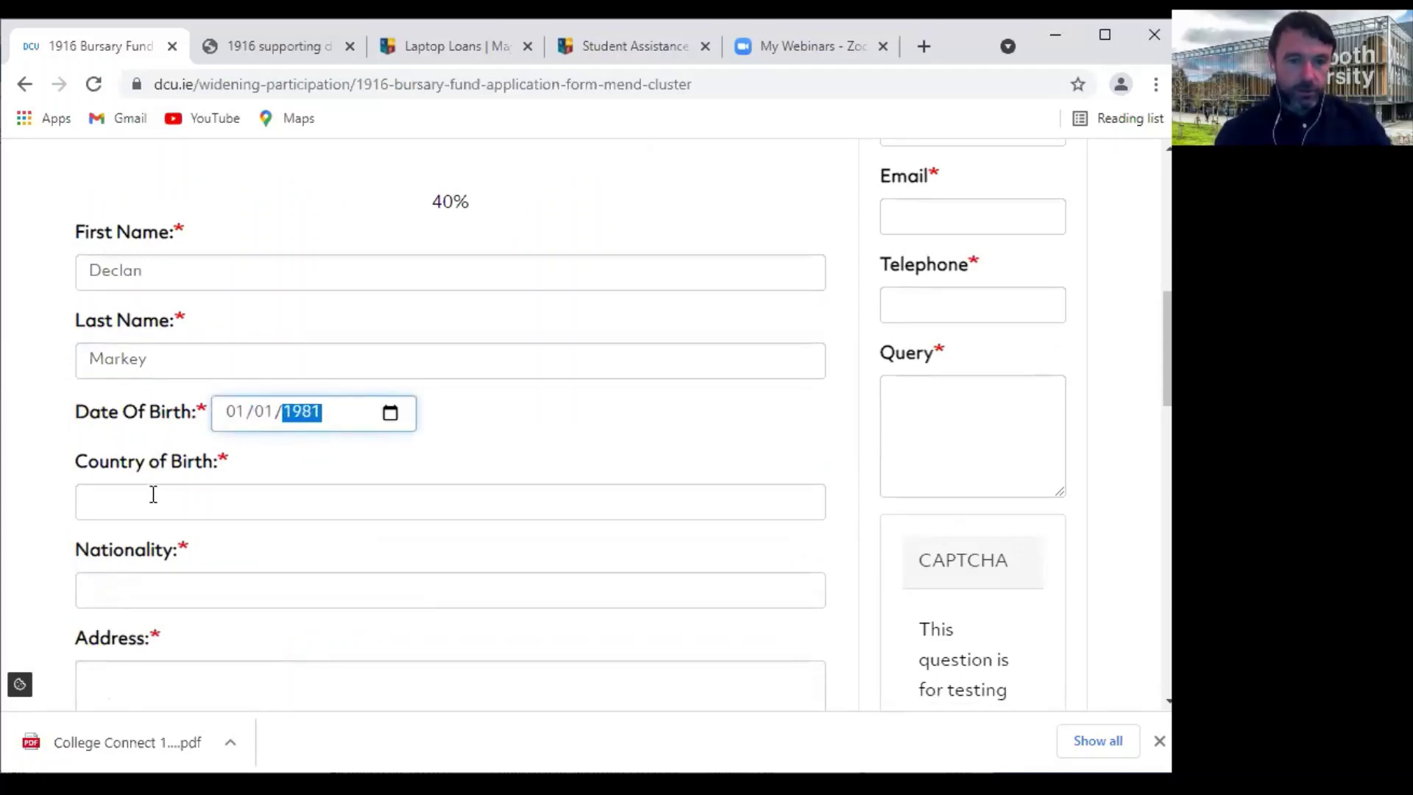
Choose Ireland as country of birth and enter Irish as nationality
{"action": "left_click", "coordinate": [153, 494]}
{"action": "type", "text": "Irealan"}
{"action": "key", "text": "BackSpace"}
{"action": "key", "text": "BackSpace"}
{"action": "key", "text": "BackSpace"}
{"action": "key", "text": "BackSpace"}
{"action": "type", "text": "land"}
{"action": "left_click", "coordinate": [248, 581]}
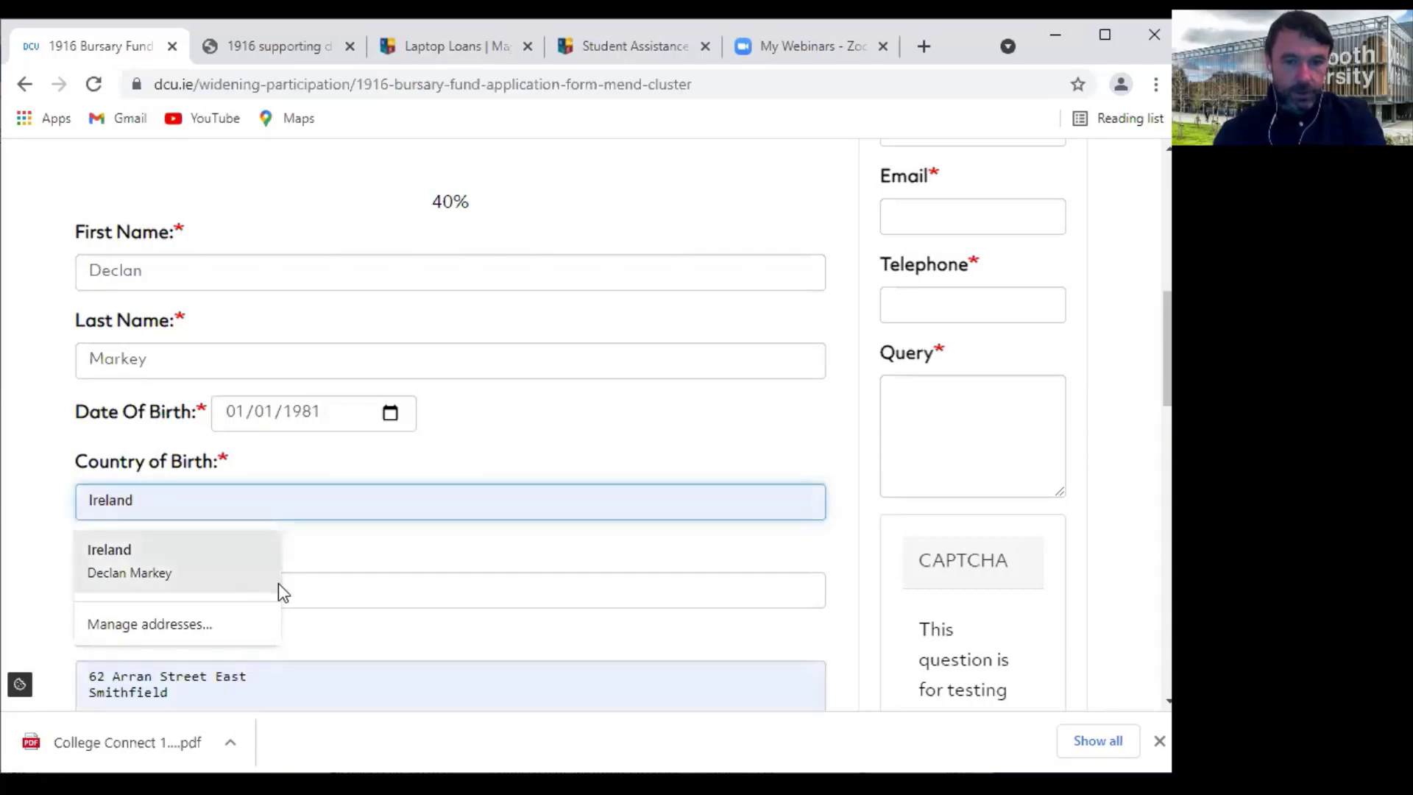
{"action": "left_click", "coordinate": [108, 586]}
{"action": "type", "text": "Irish"}
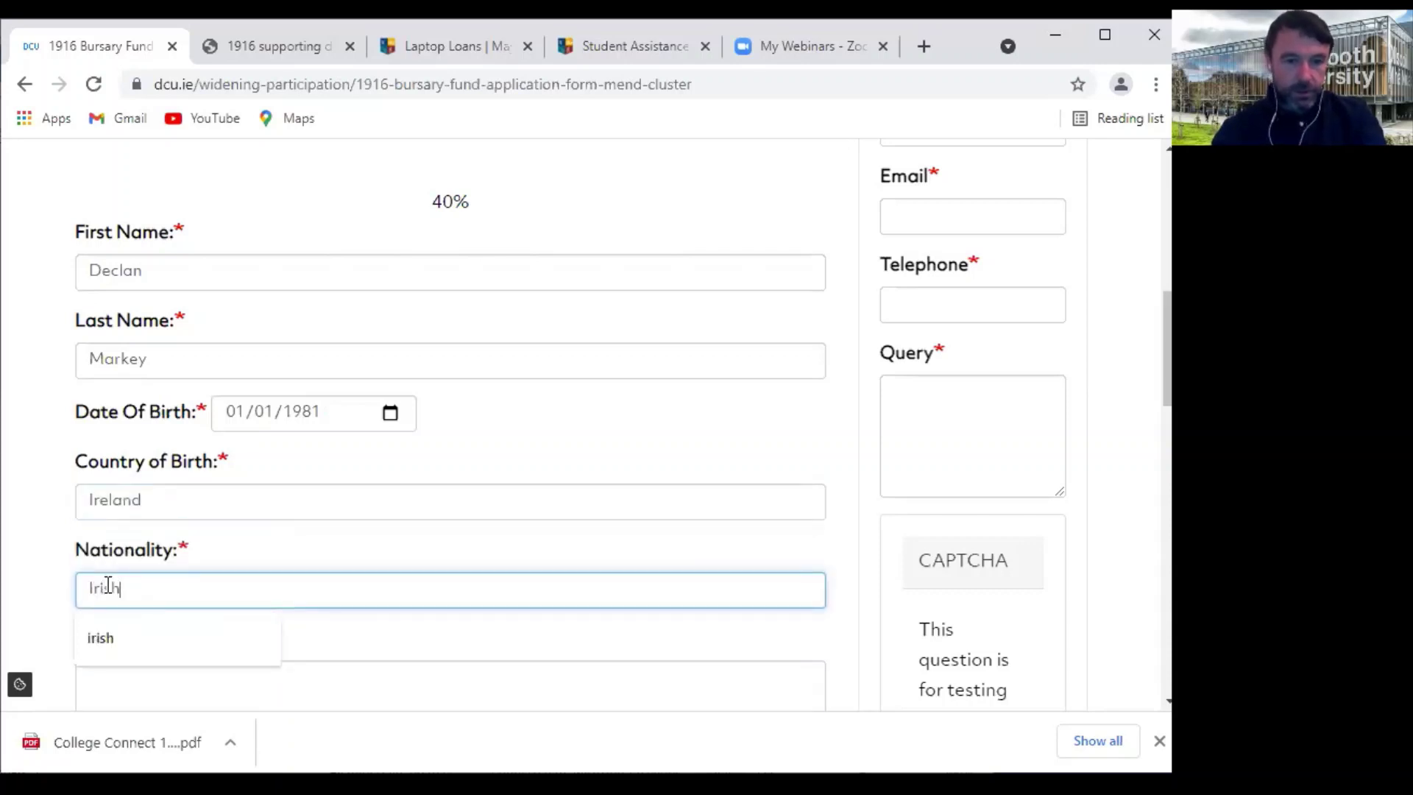
Fill in the home address and a placeholder Eircode
{"action": "scroll", "coordinate": [108, 586], "scroll_direction": "down", "scroll_amount": 3}
{"action": "left_click", "coordinate": [126, 442]}
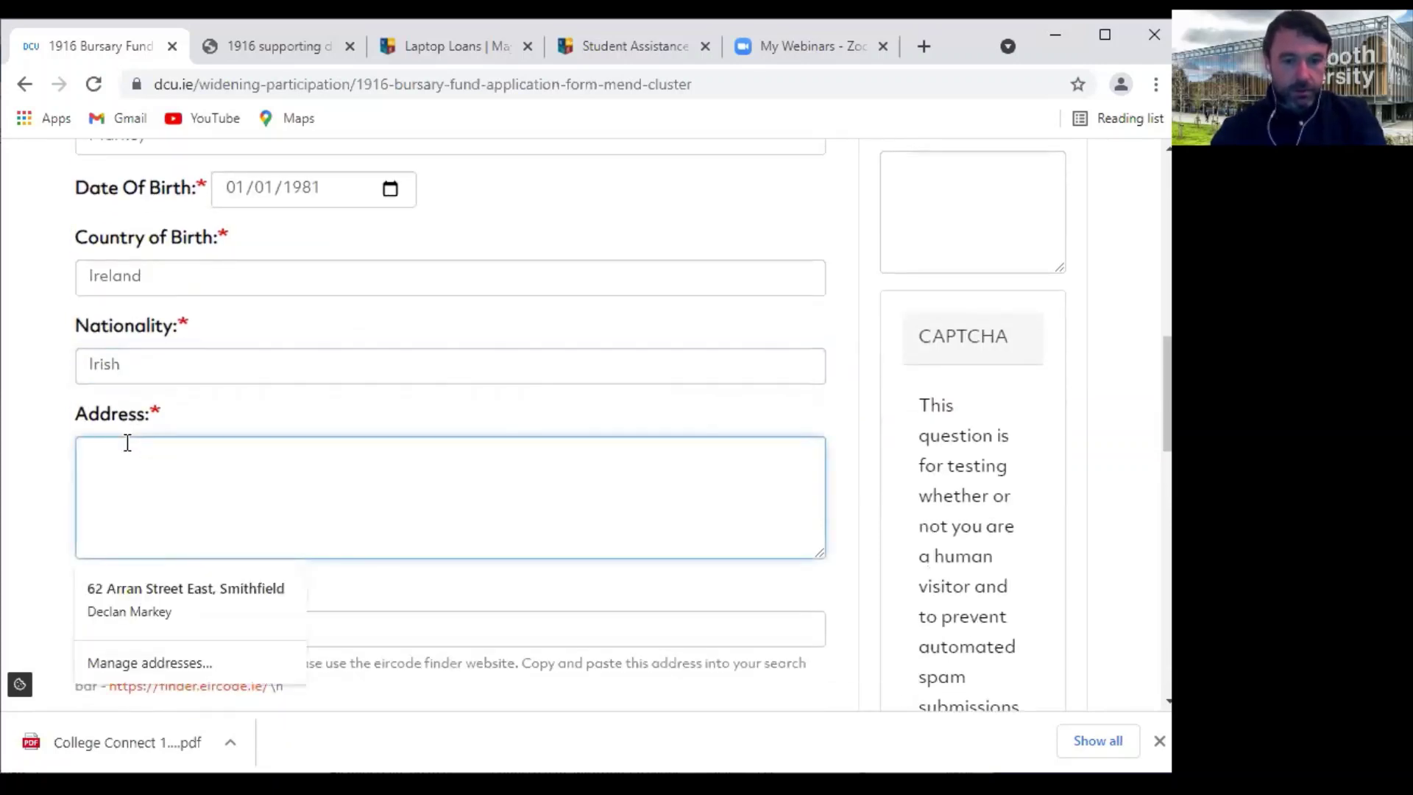
{"action": "type", "text": "Mayno"}
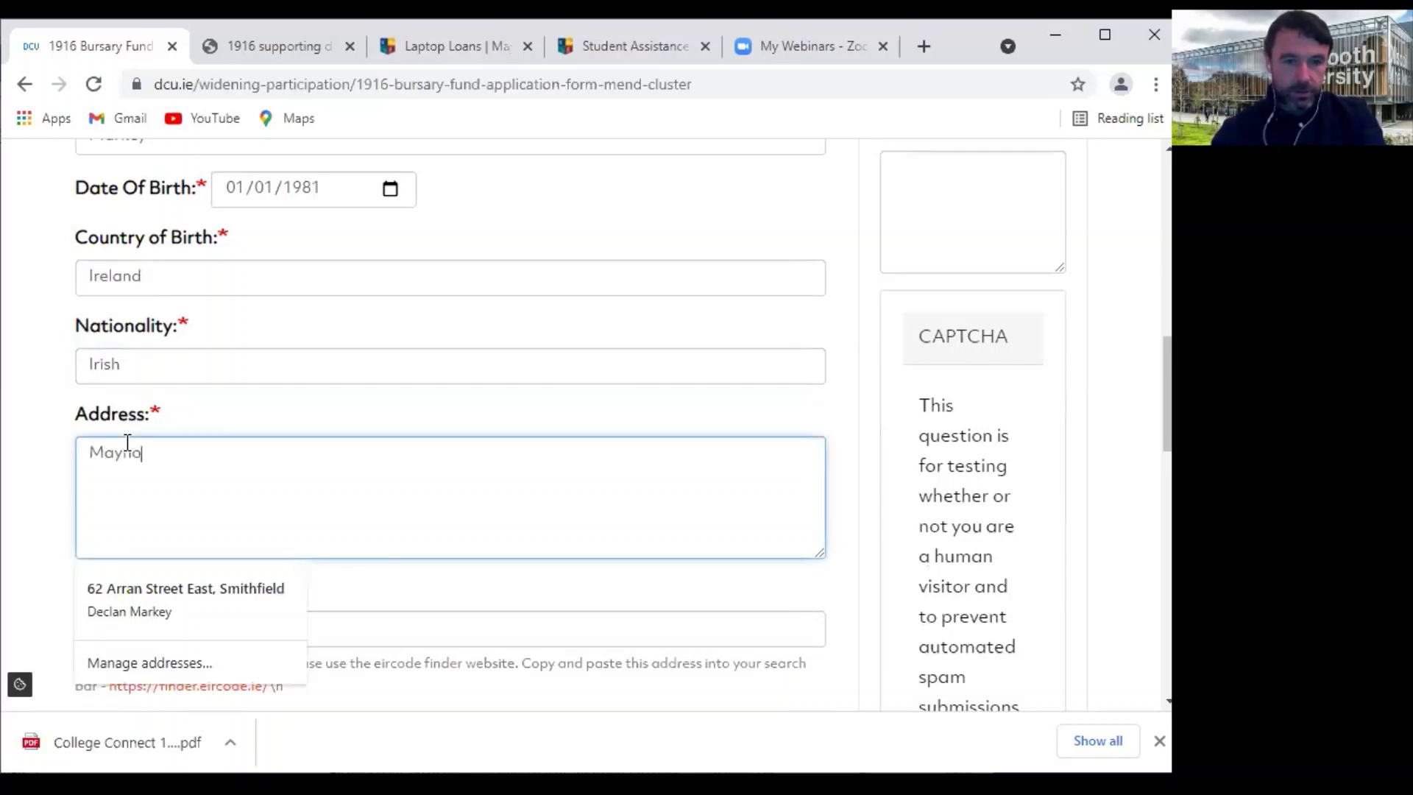
{"action": "type", "text": "oth University"}
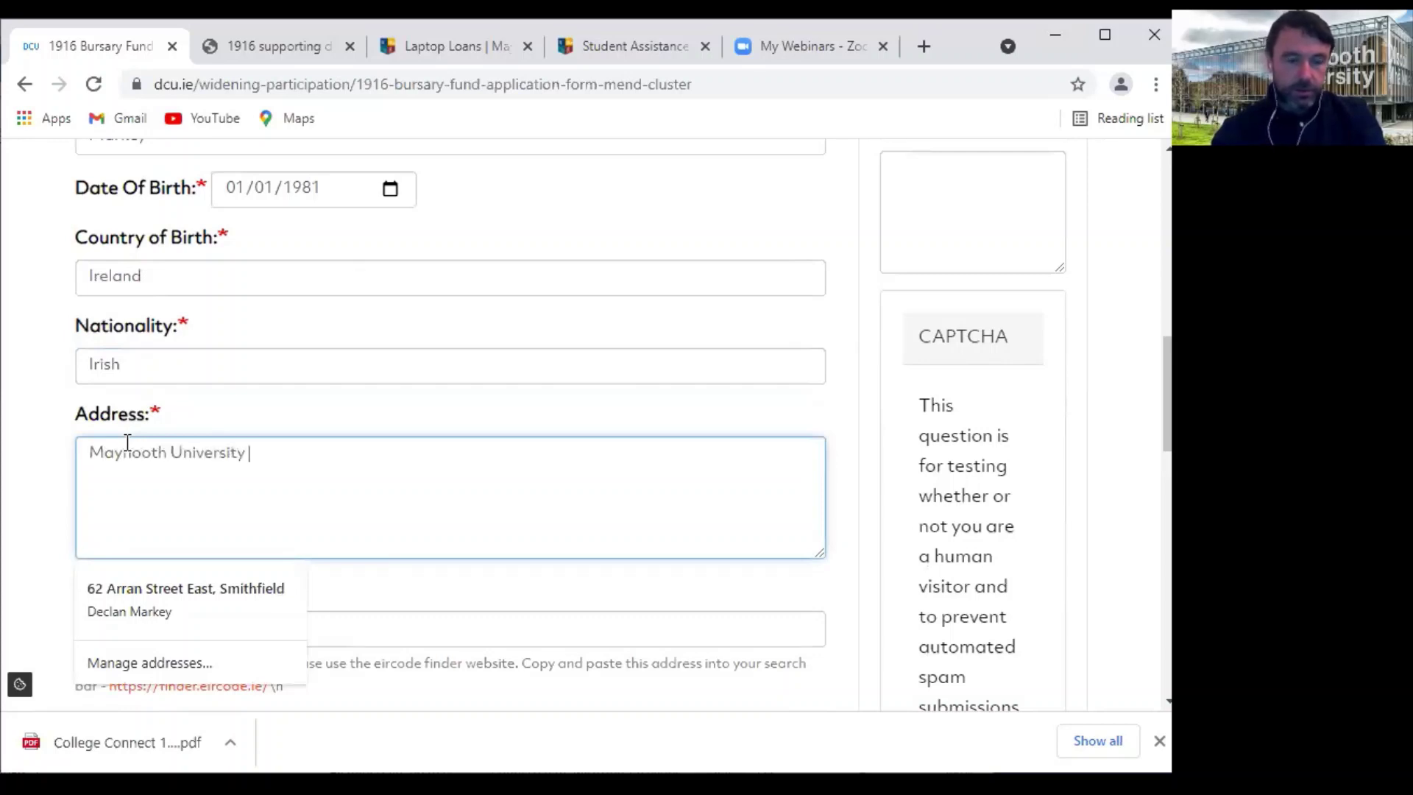
{"action": "scroll", "coordinate": [253, 467], "scroll_direction": "down", "scroll_amount": 3}
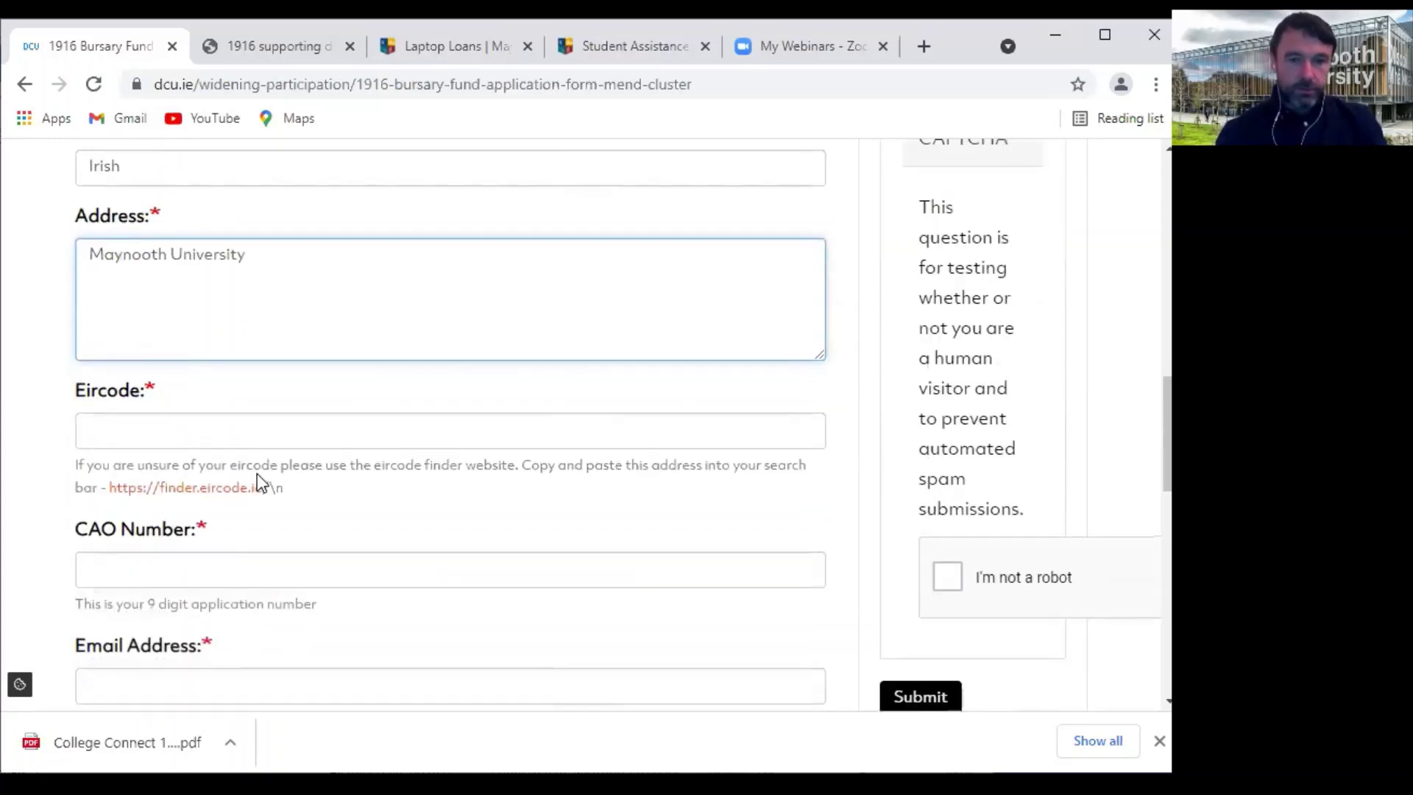
{"action": "left_click", "coordinate": [253, 413]}
{"action": "left_click", "coordinate": [169, 424]}
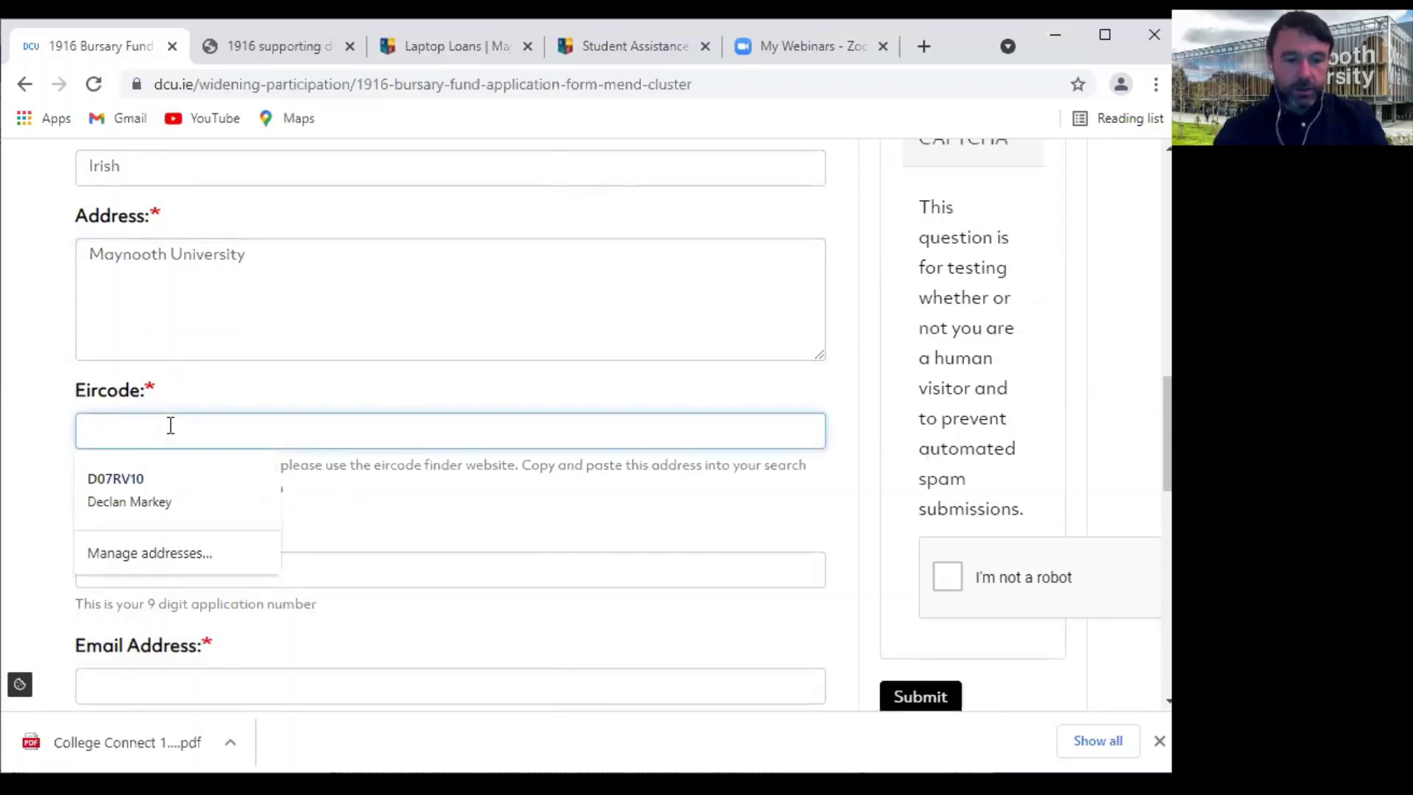
{"action": "type", "text": "BCXX"}
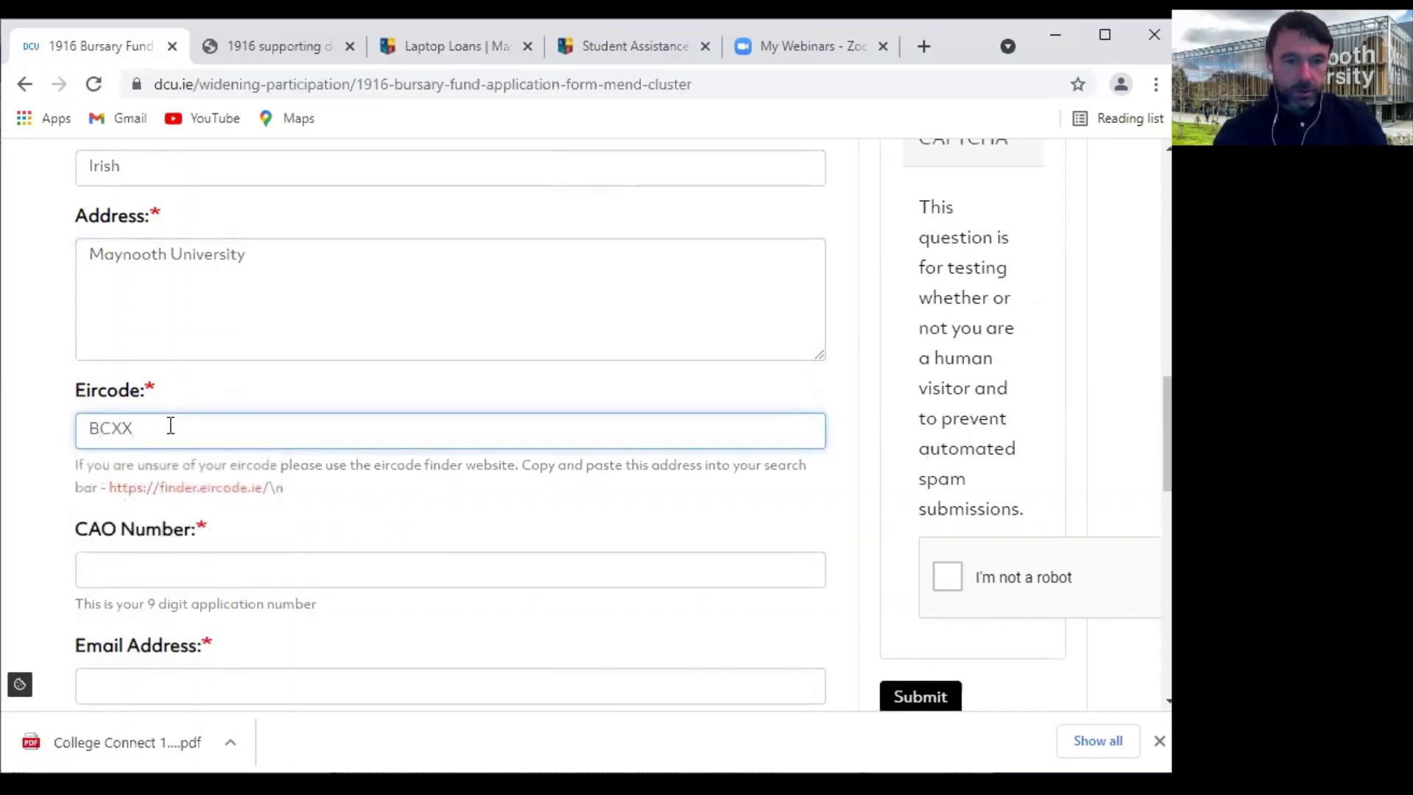
{"action": "scroll", "coordinate": [170, 426], "scroll_direction": "down", "scroll_amount": 2}
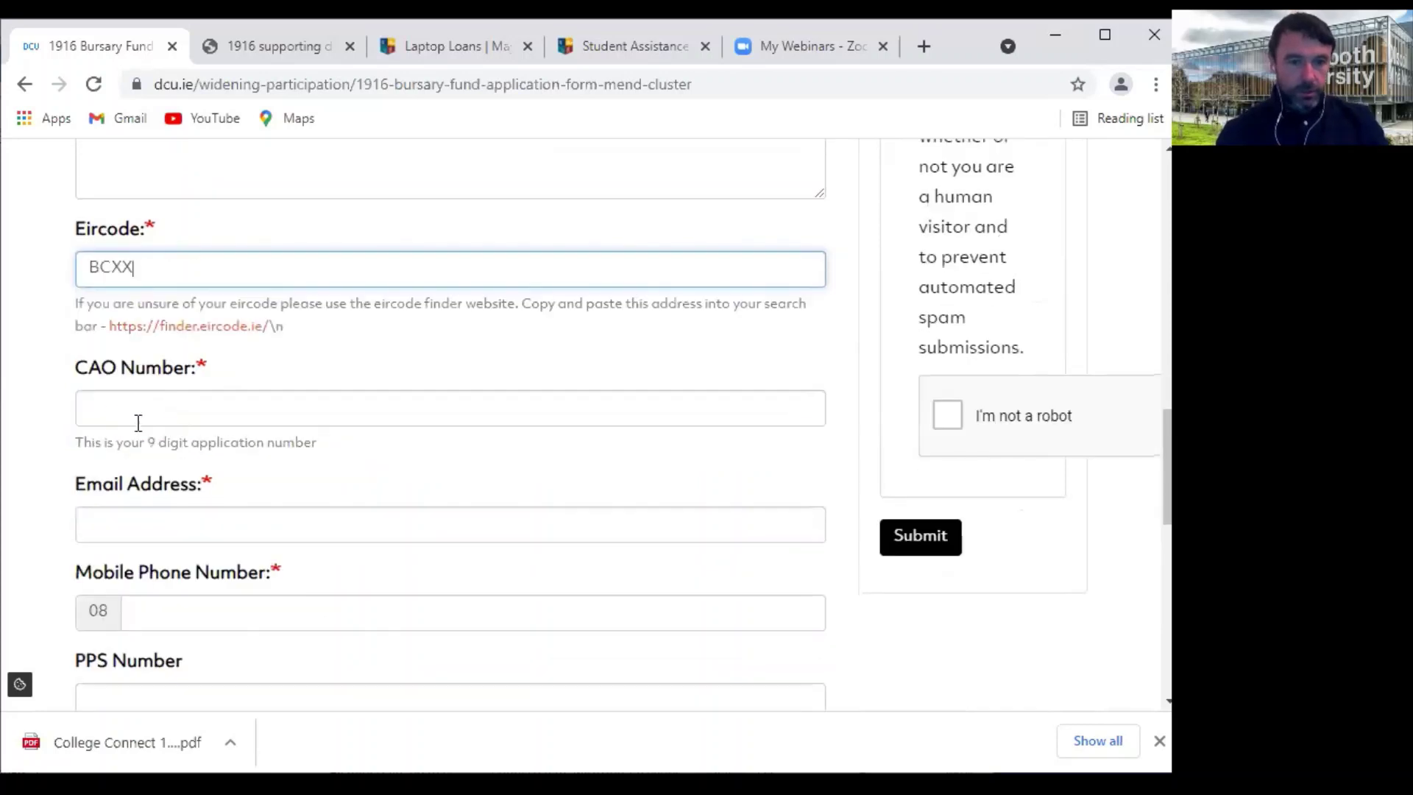
{"action": "left_click", "coordinate": [101, 404]}
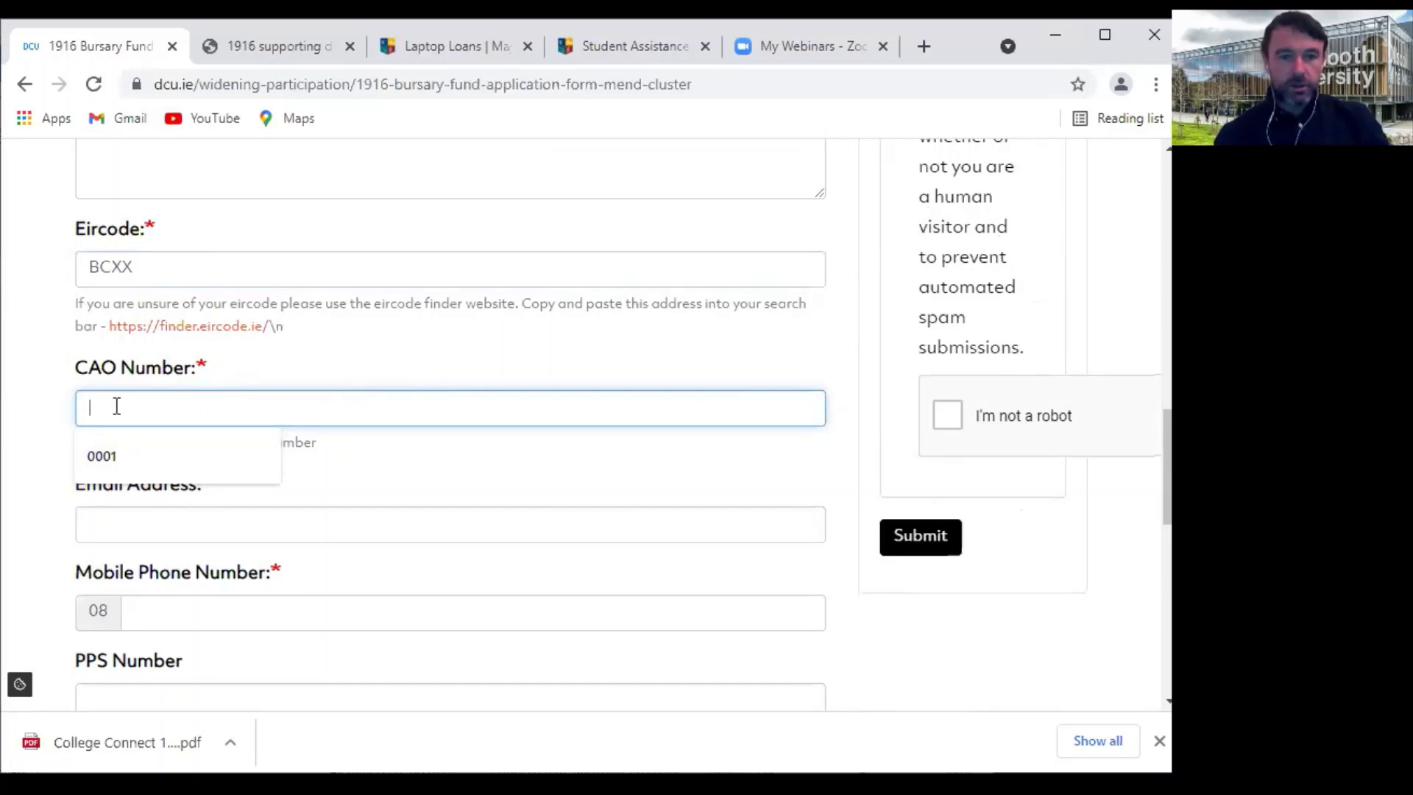
Enter the CAO number, e-mail address, mobile number and a placeholder PPS number
{"action": "type", "text": "0001"}
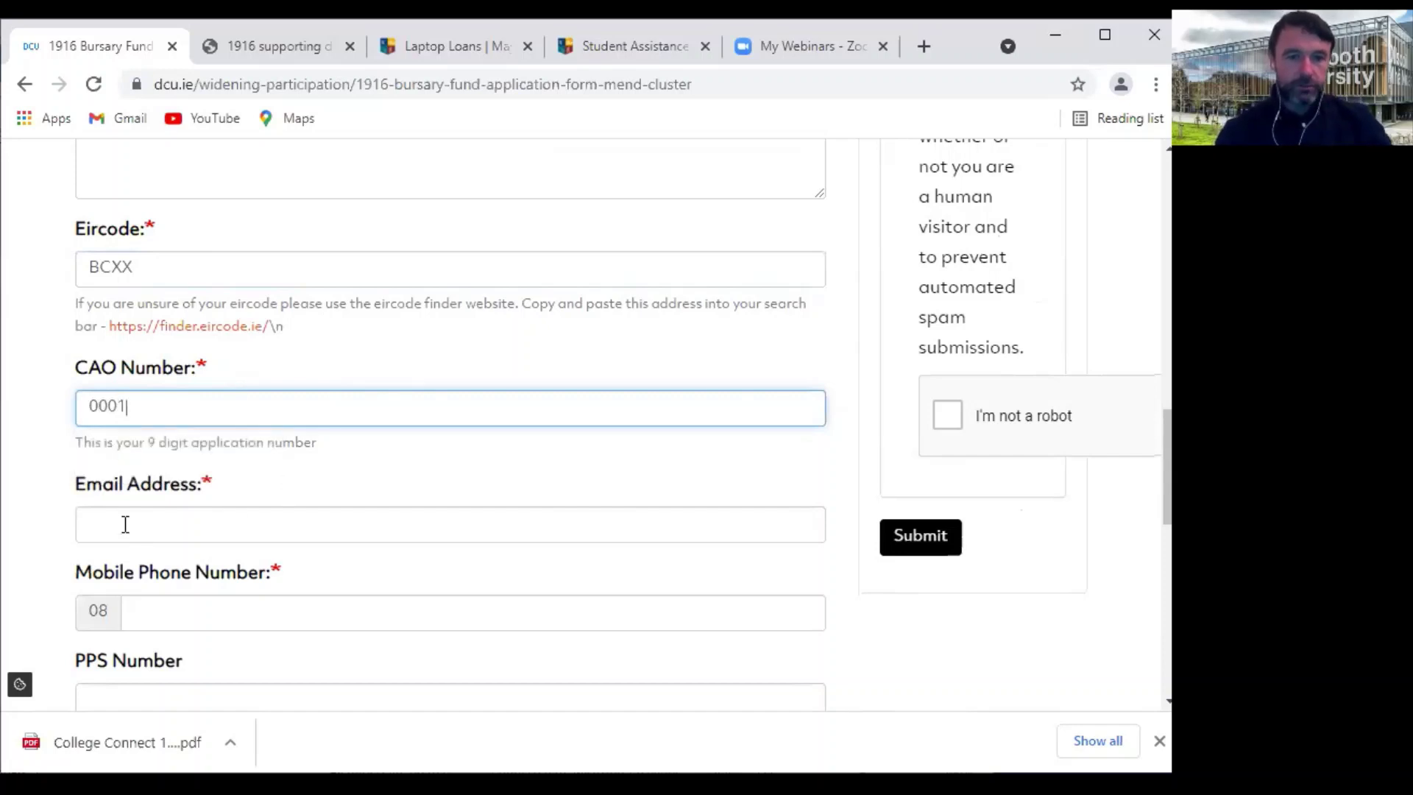
{"action": "left_click", "coordinate": [118, 516]}
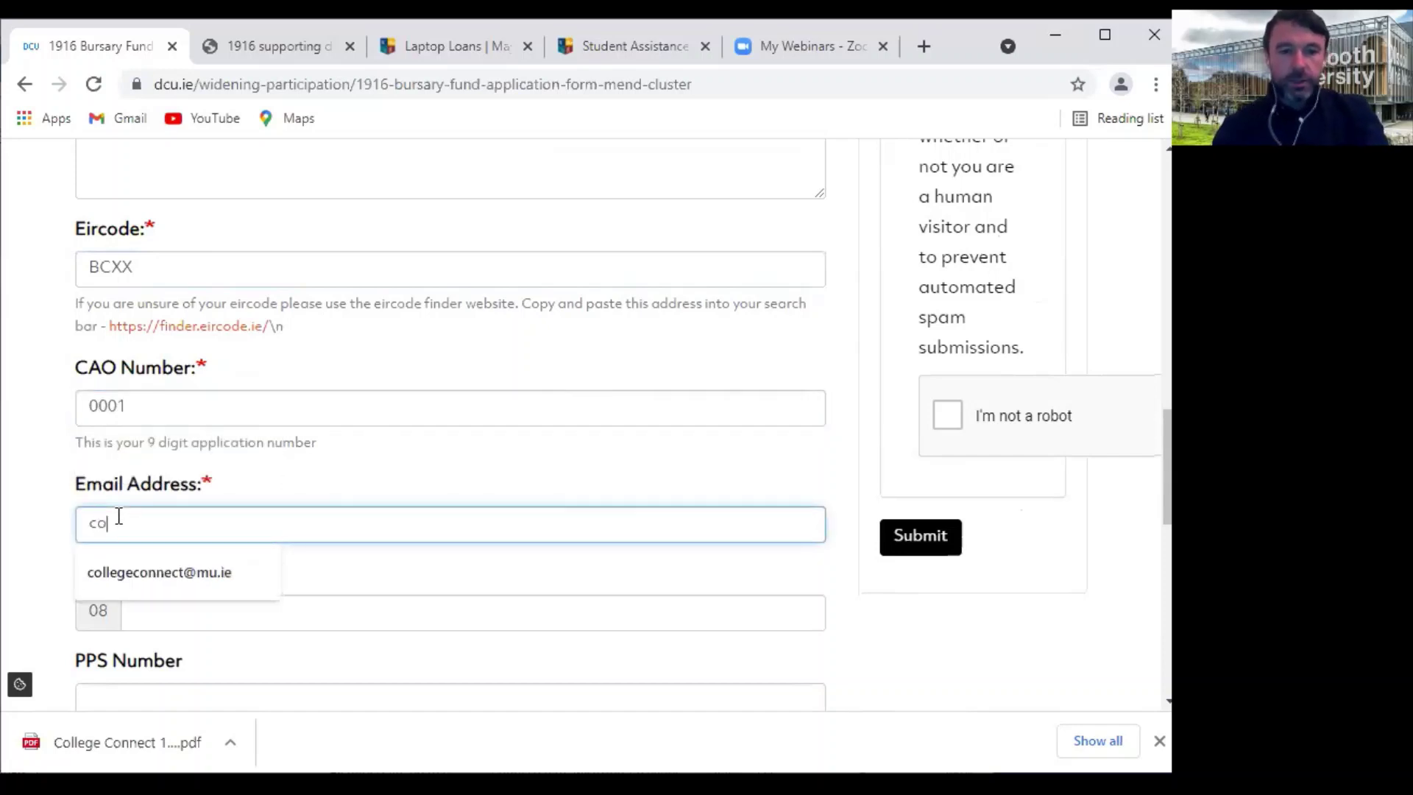
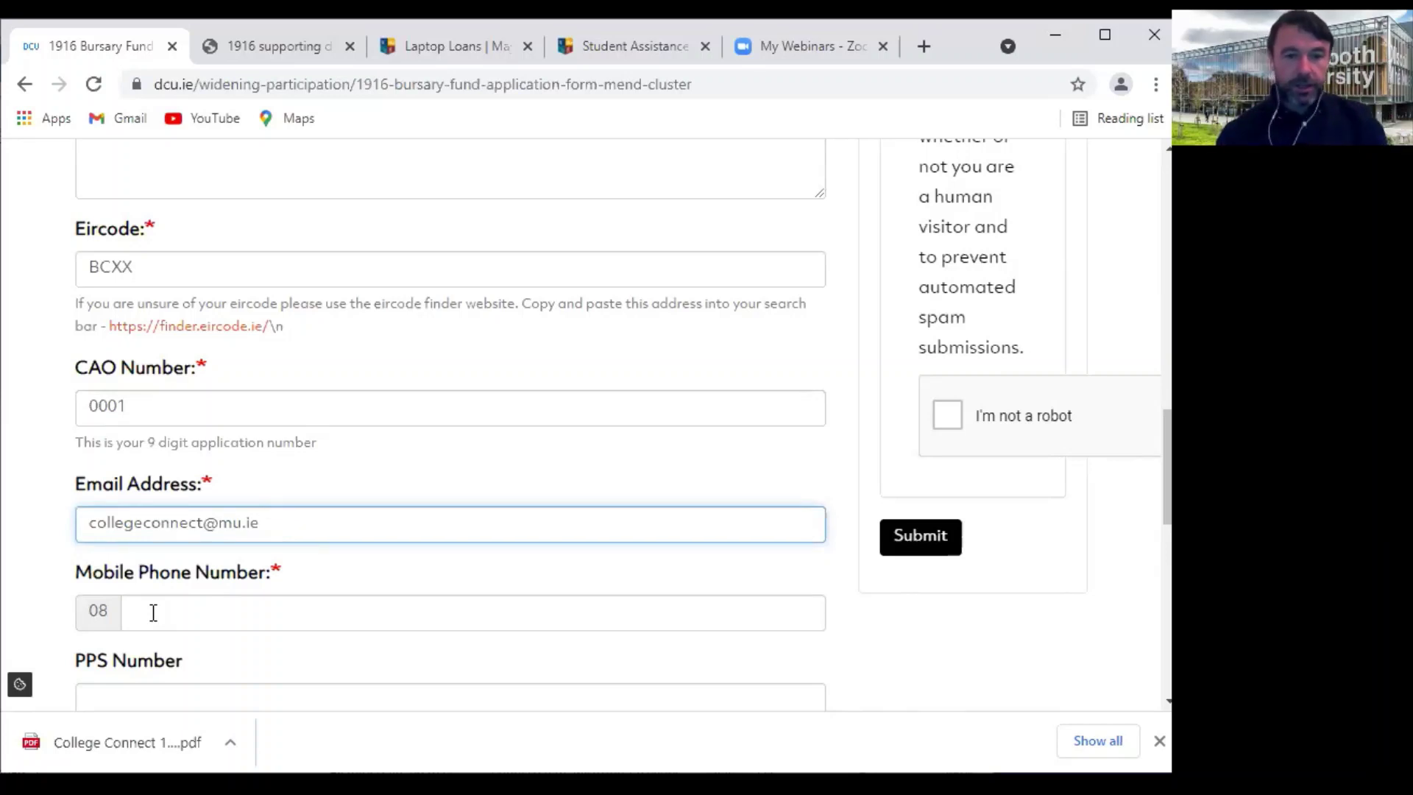
{"action": "left_click", "coordinate": [146, 620]}
{"action": "type", "text": "087"}
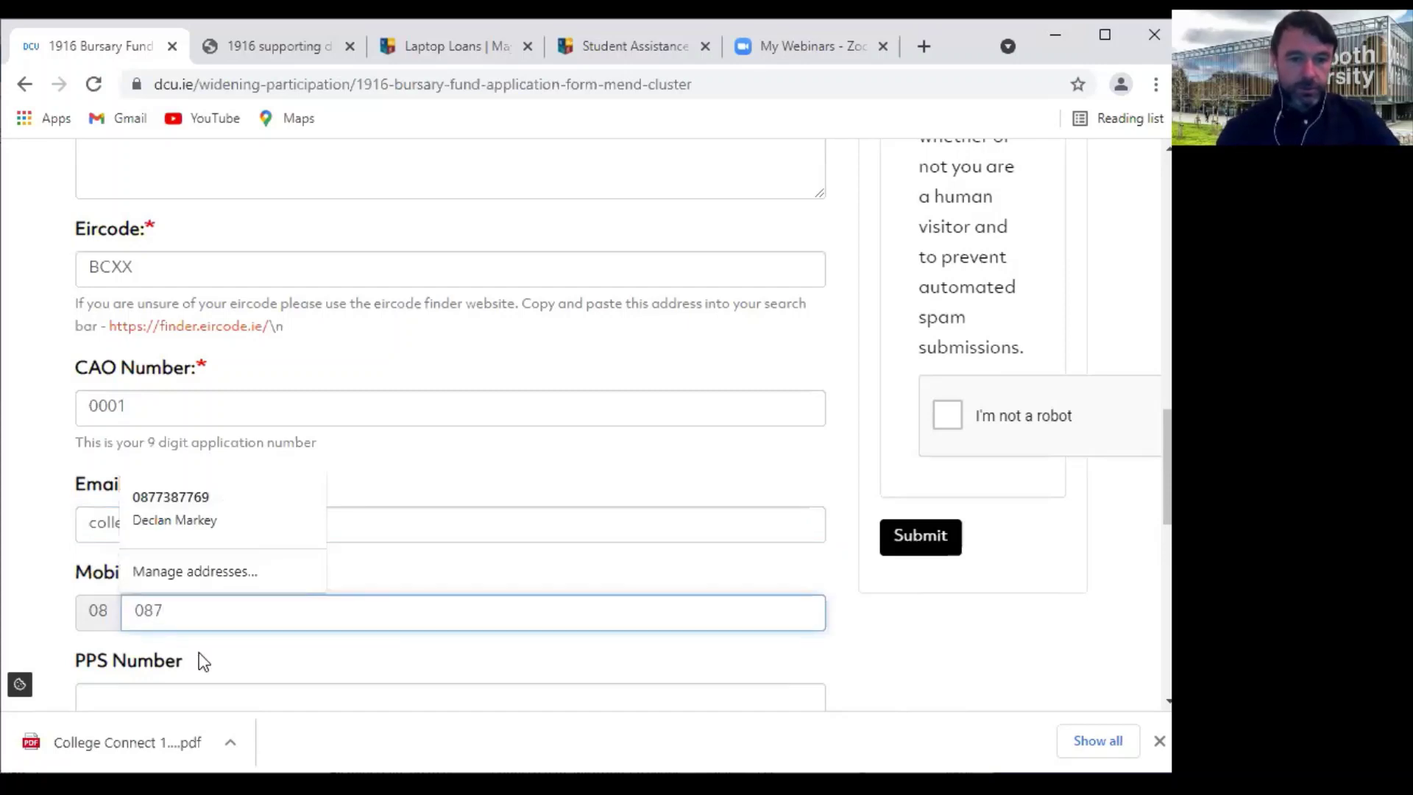
{"action": "scroll", "coordinate": [199, 655], "scroll_direction": "down", "scroll_amount": 2}
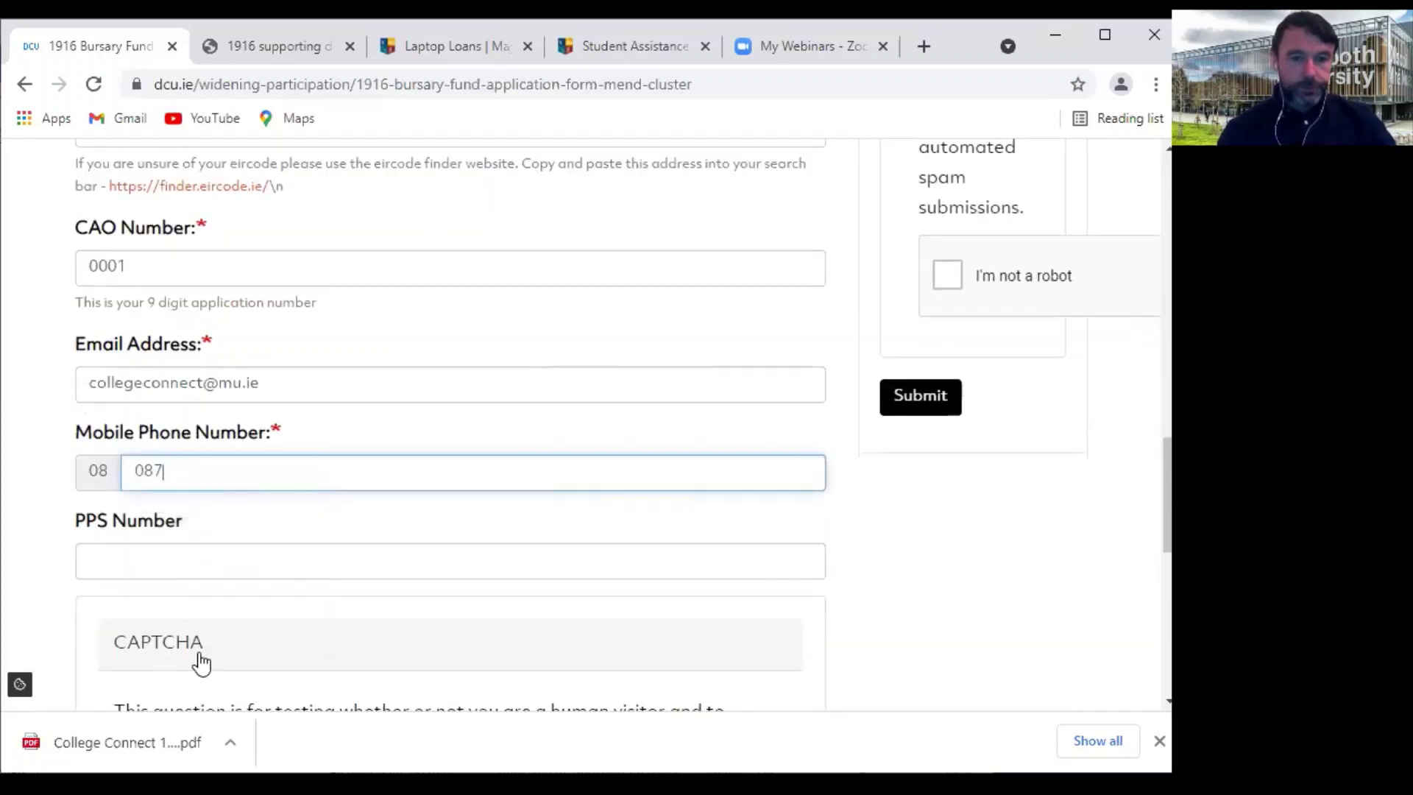
{"action": "left_click", "coordinate": [95, 554]}
{"action": "type", "text": "PP"}
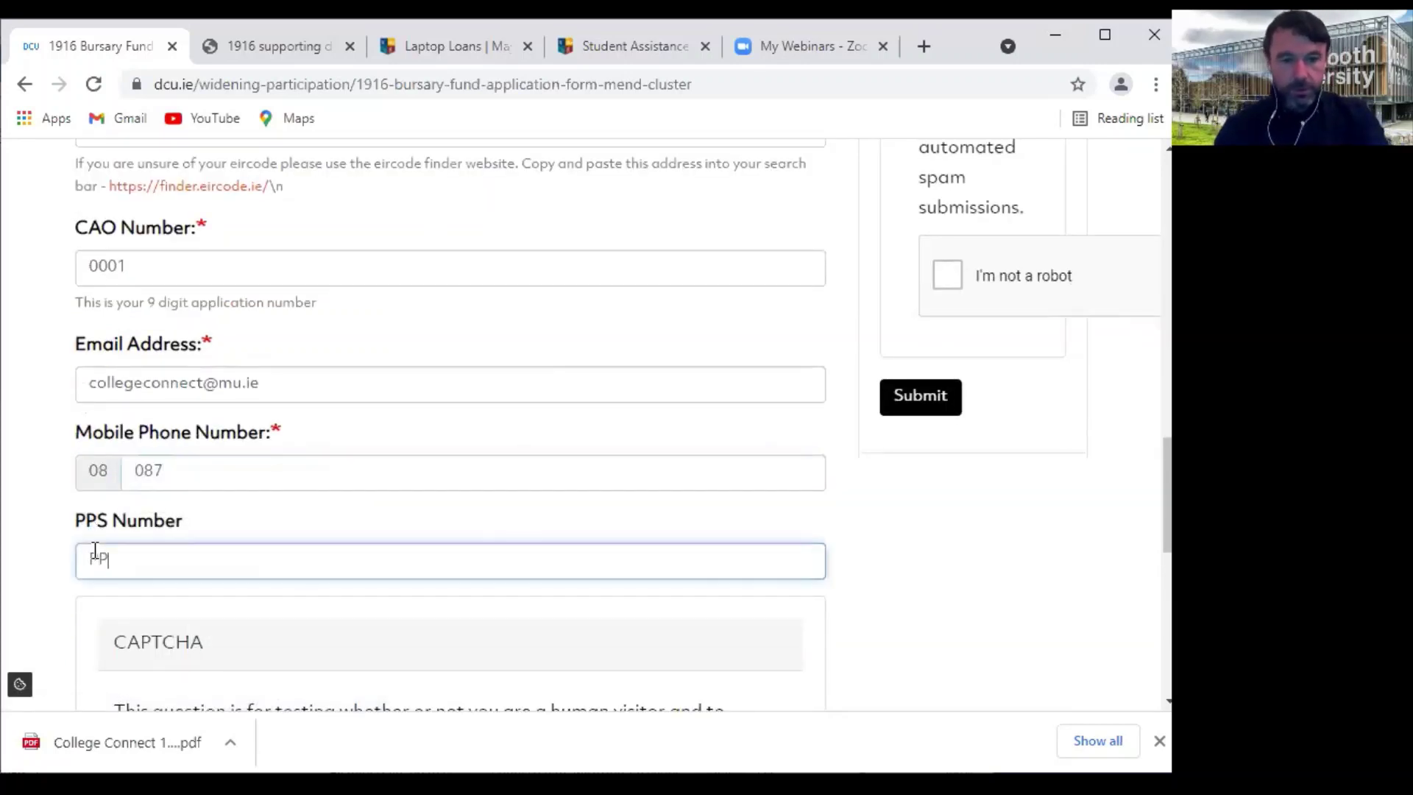
{"action": "type", "text": "S N"}
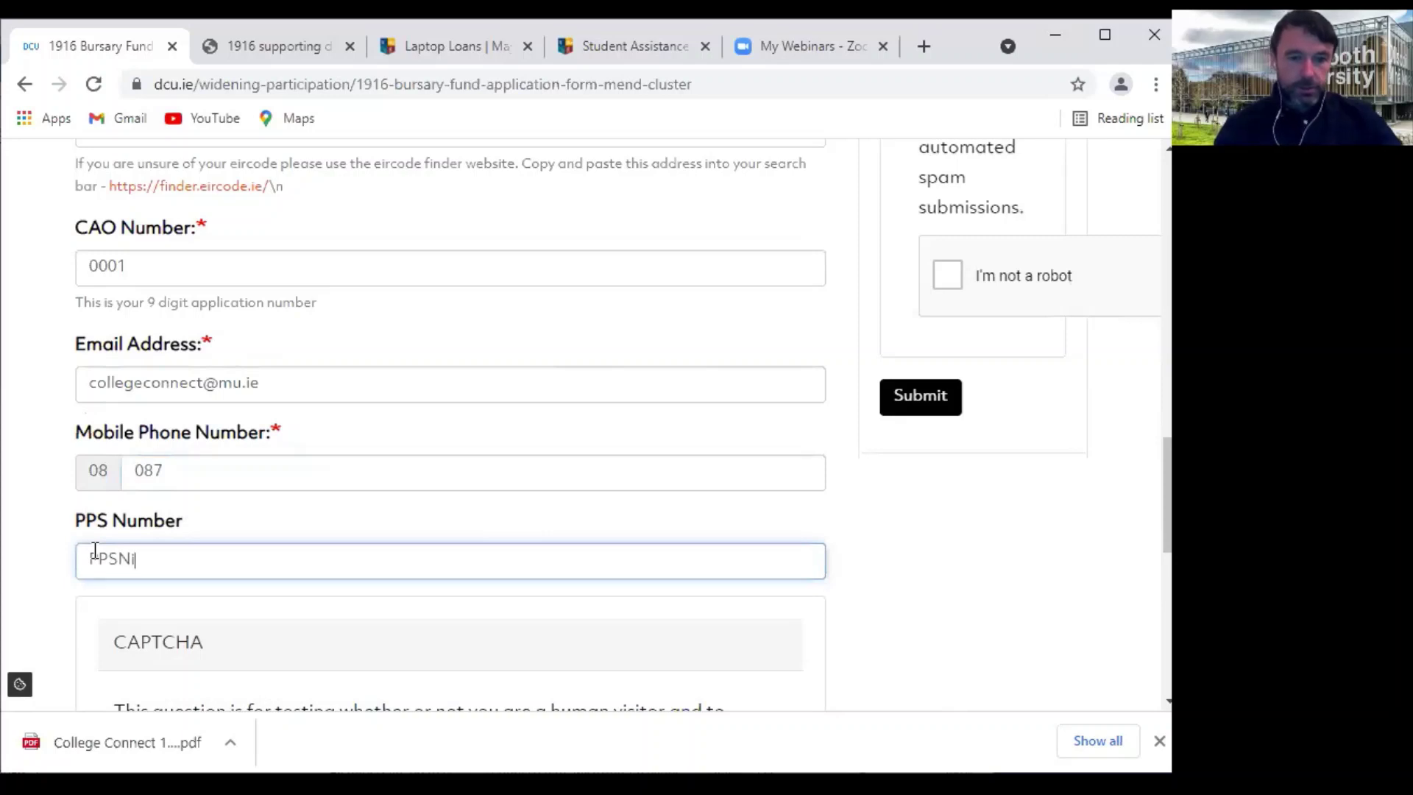
{"action": "type", "text": "o"}
Pass the CAPTCHA and continue to the next page of the form
{"action": "scroll", "coordinate": [95, 567], "scroll_direction": "down", "scroll_amount": 2}
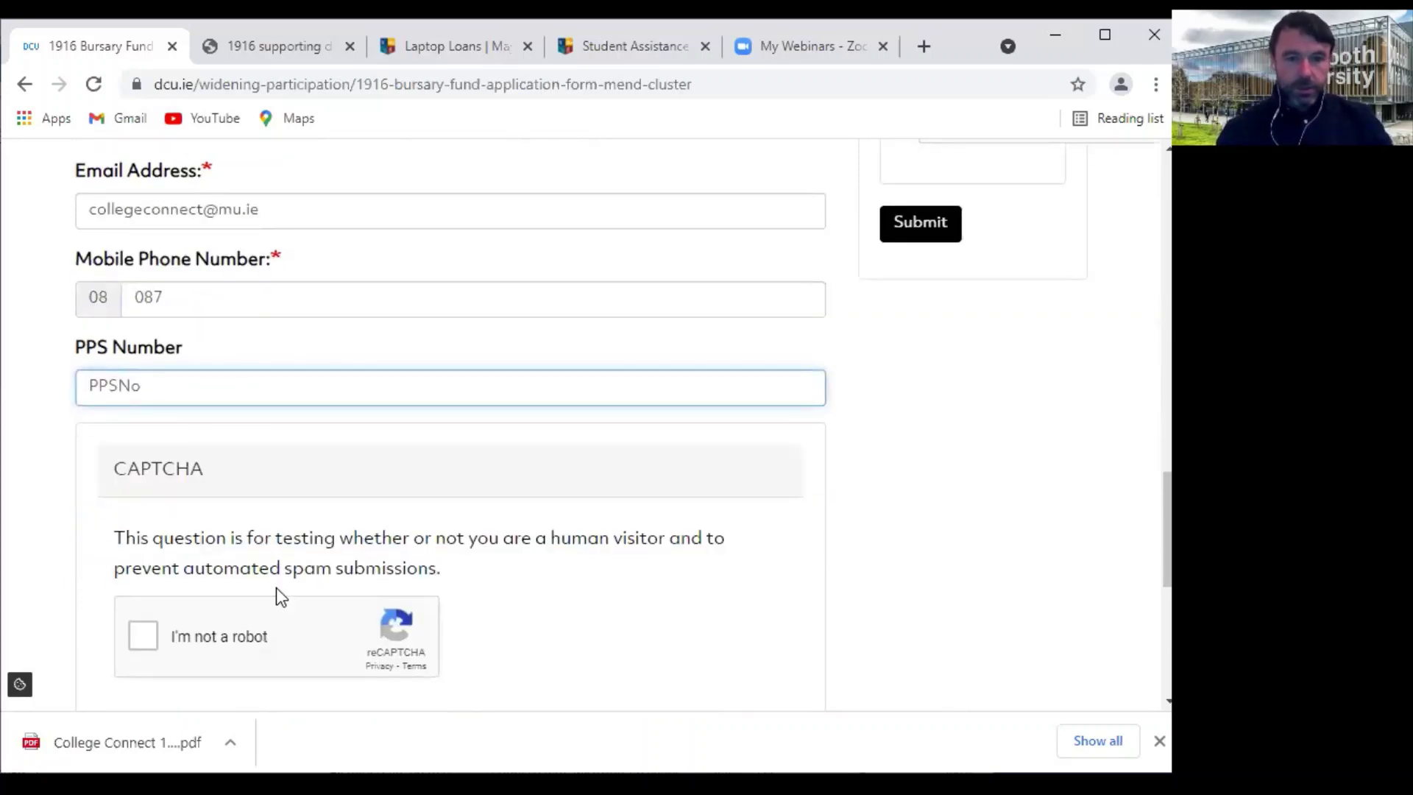
{"action": "left_click", "coordinate": [143, 637]}
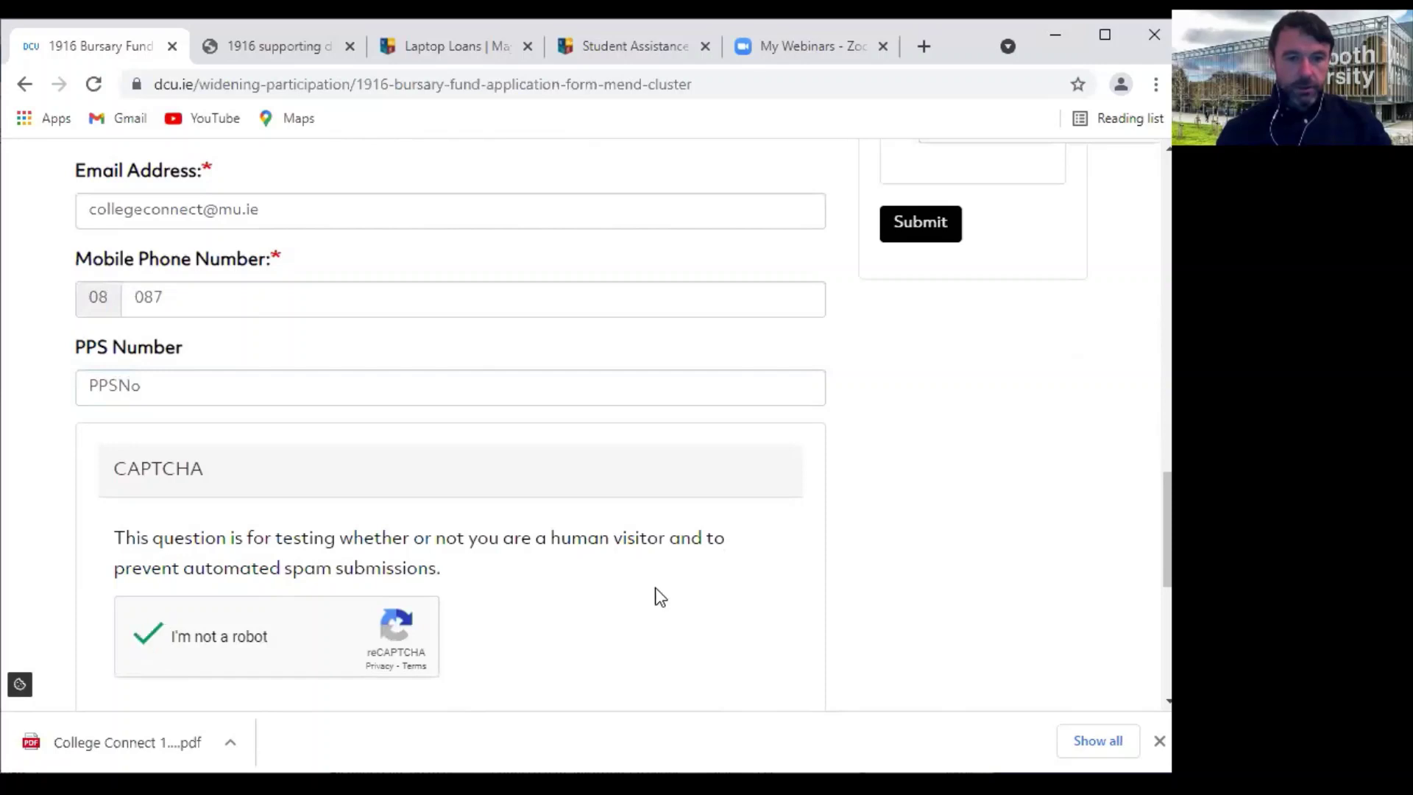
{"action": "scroll", "coordinate": [656, 589], "scroll_direction": "down", "scroll_amount": 2}
{"action": "left_click", "coordinate": [294, 634]}
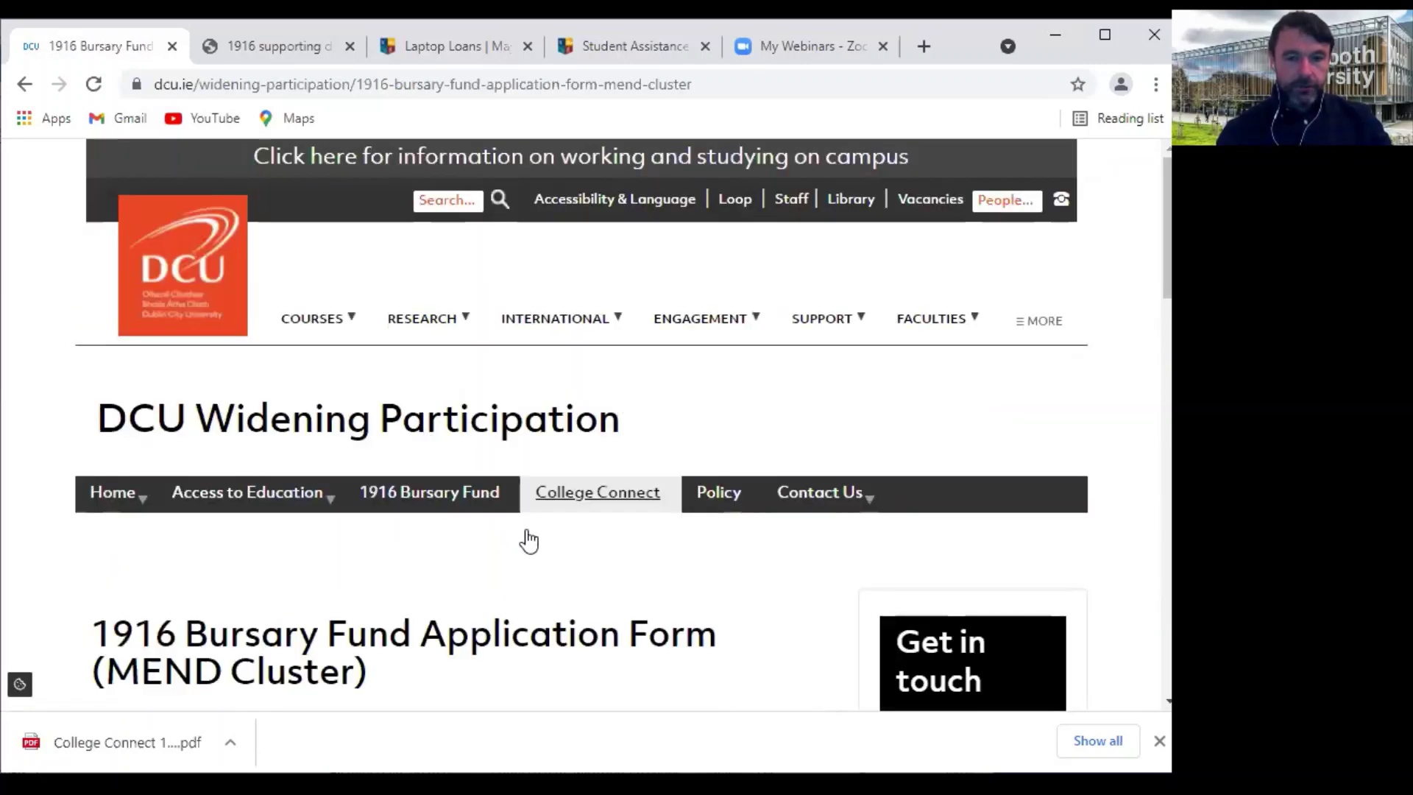
Select full-time study for 2 or more years, pass the CAPTCHA and continue to page 7
{"action": "scroll", "coordinate": [505, 578], "scroll_direction": "down", "scroll_amount": 3}
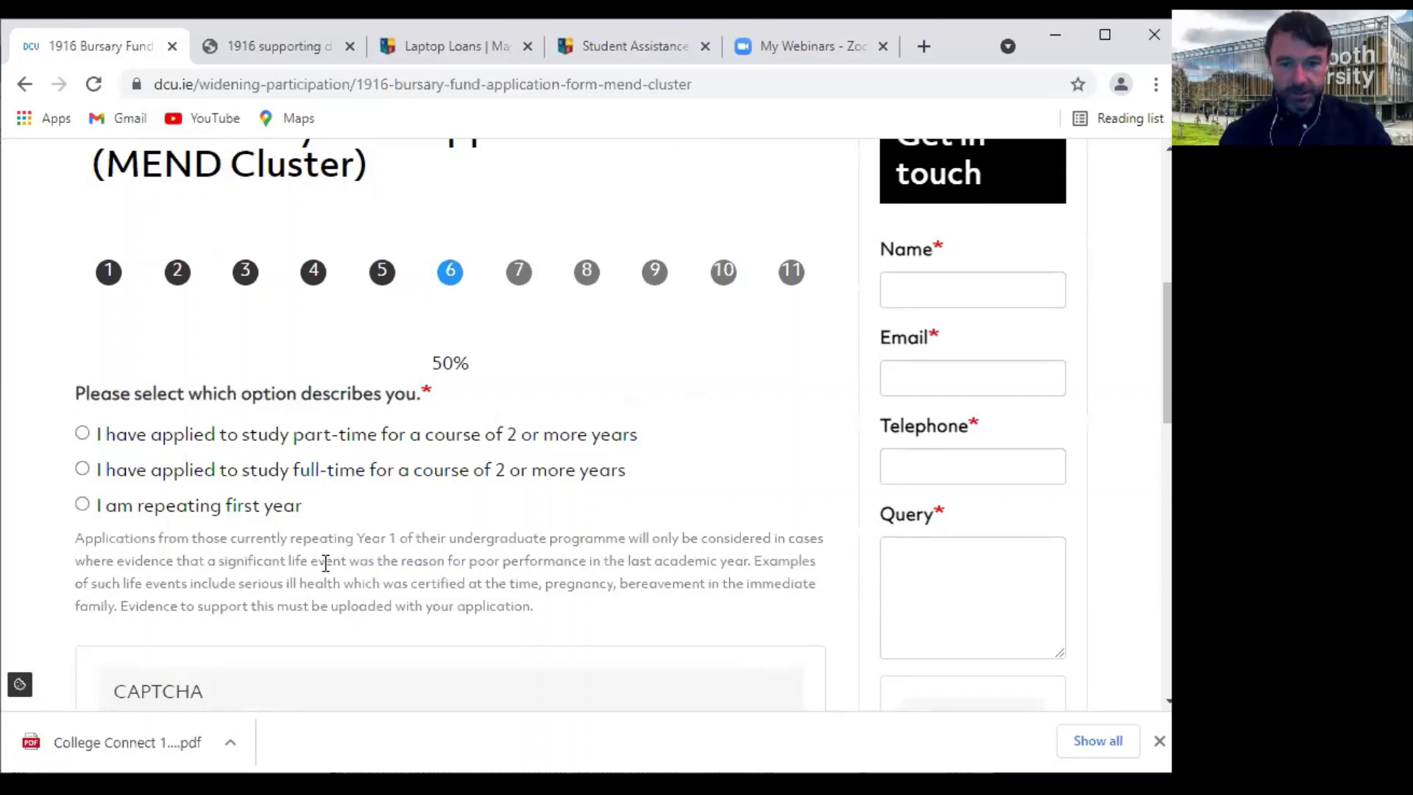
{"action": "left_click", "coordinate": [85, 471]}
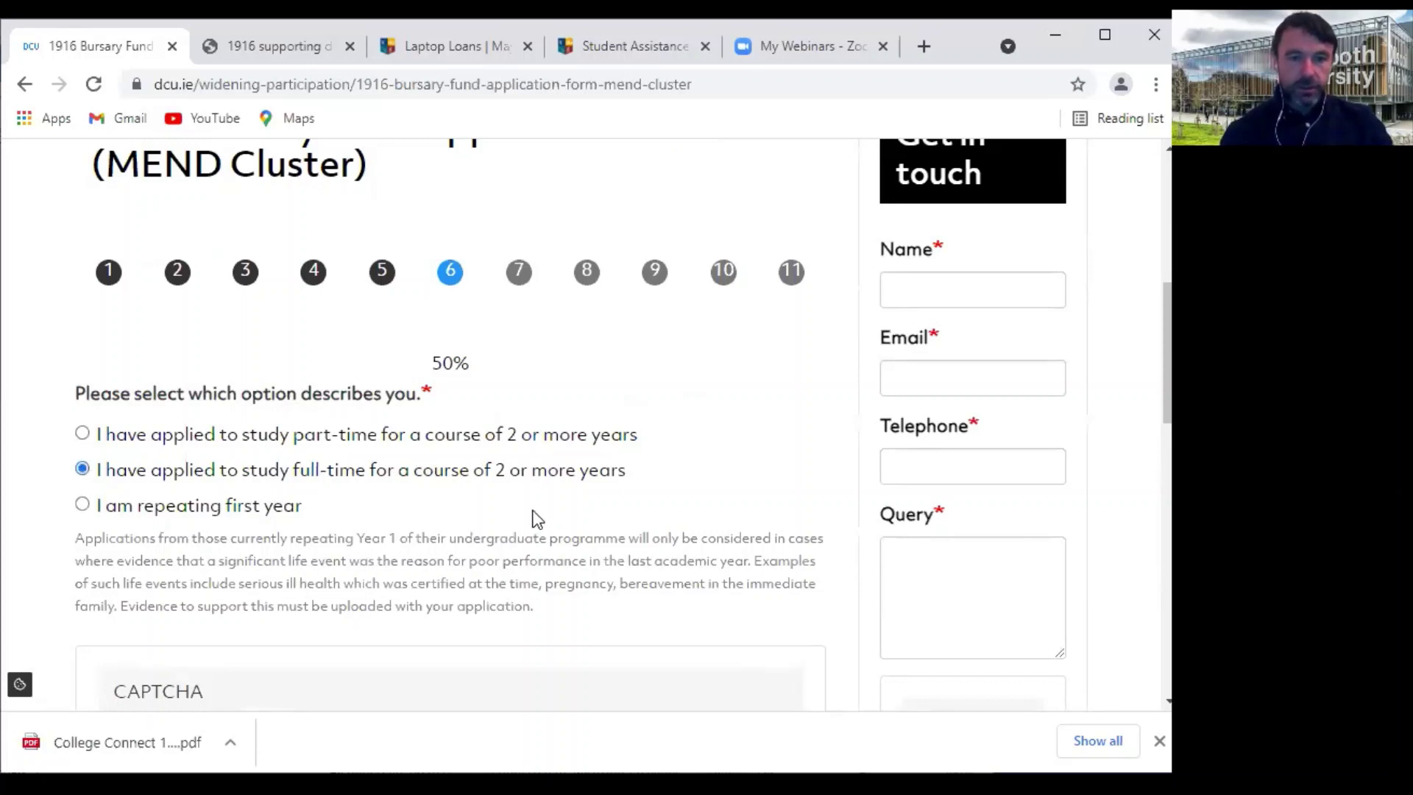
{"action": "scroll", "coordinate": [533, 508], "scroll_direction": "down", "scroll_amount": 1}
{"action": "scroll", "coordinate": [530, 509], "scroll_direction": "down", "scroll_amount": 2}
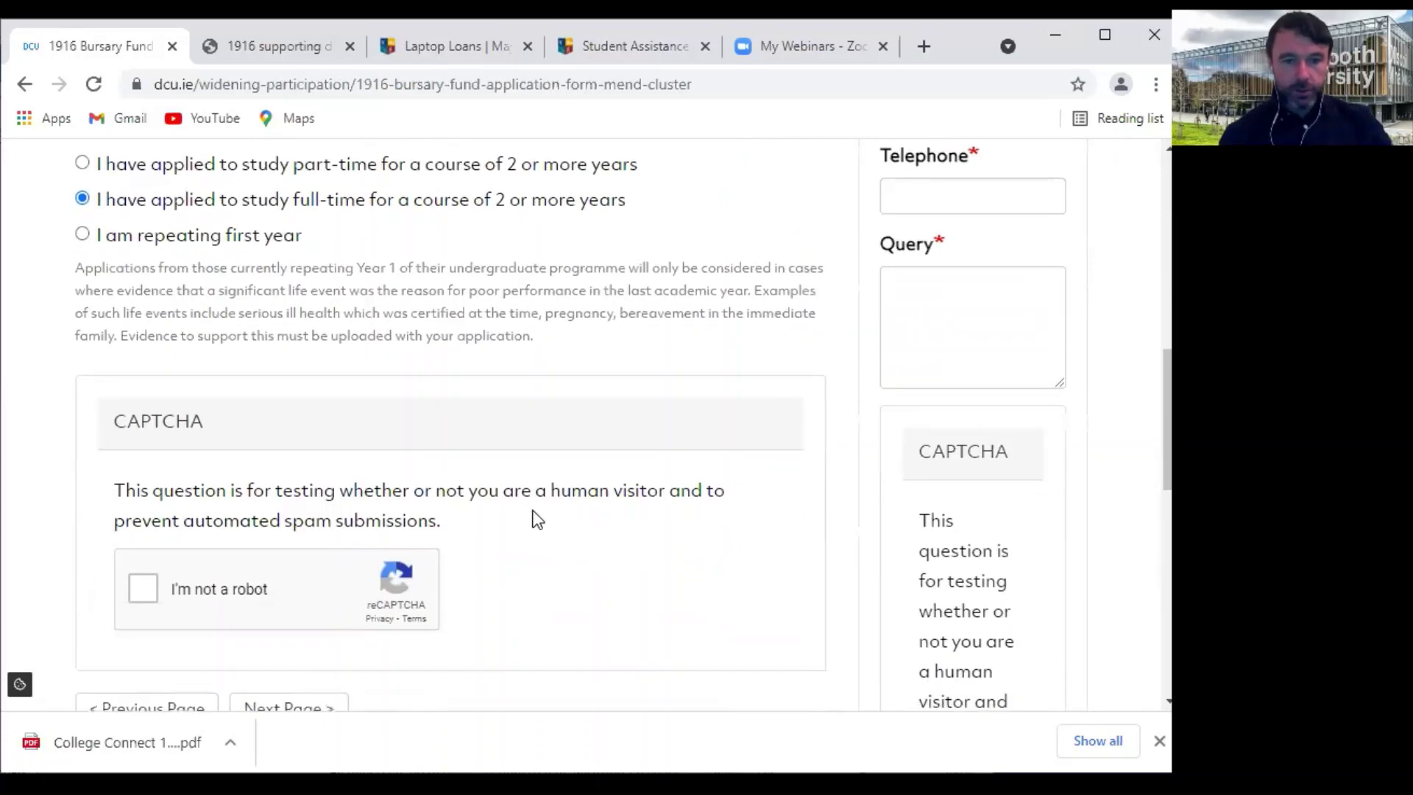
{"action": "scroll", "coordinate": [421, 464], "scroll_direction": "down", "scroll_amount": 2}
{"action": "scroll", "coordinate": [424, 469], "scroll_direction": "up", "scroll_amount": 4}
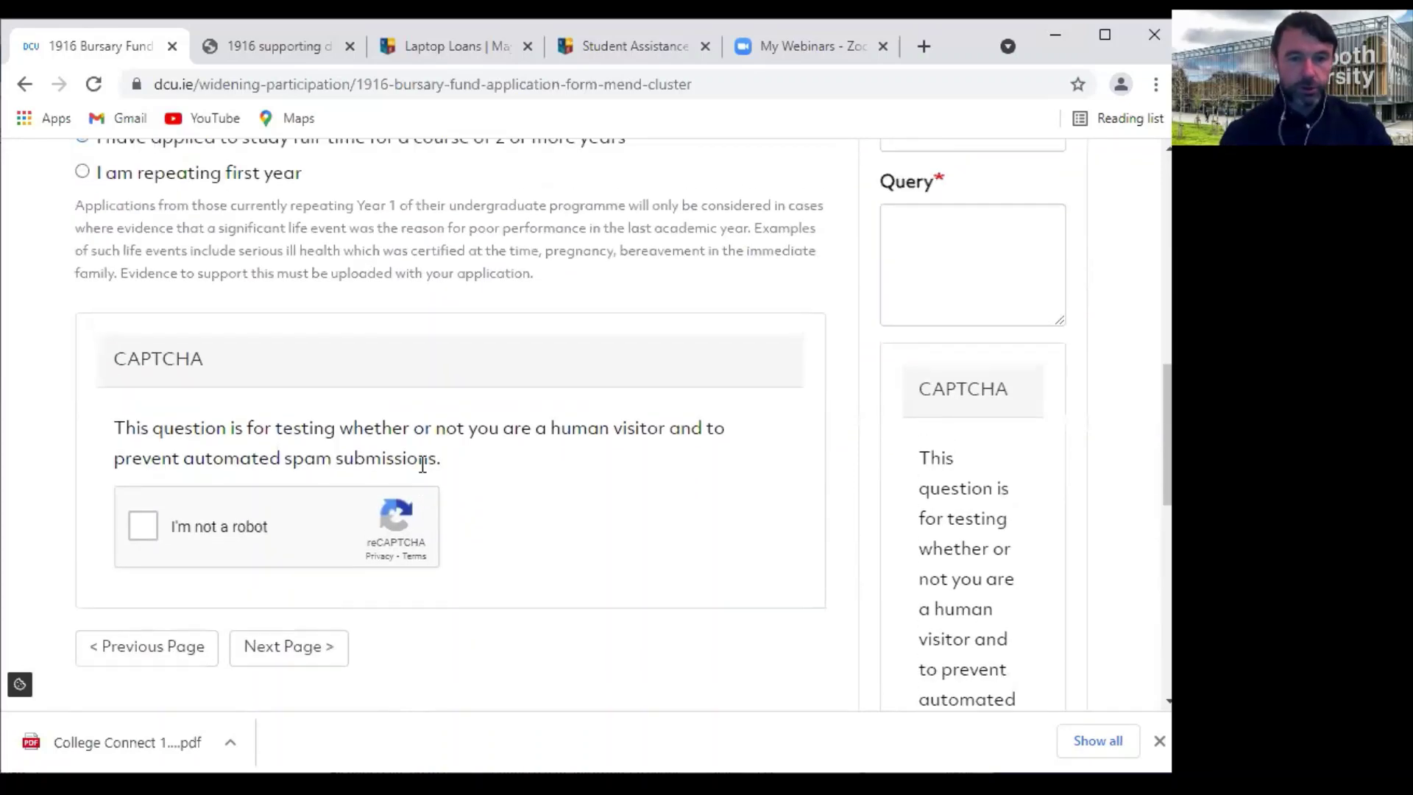
{"action": "scroll", "coordinate": [183, 659], "scroll_direction": "down", "scroll_amount": 3}
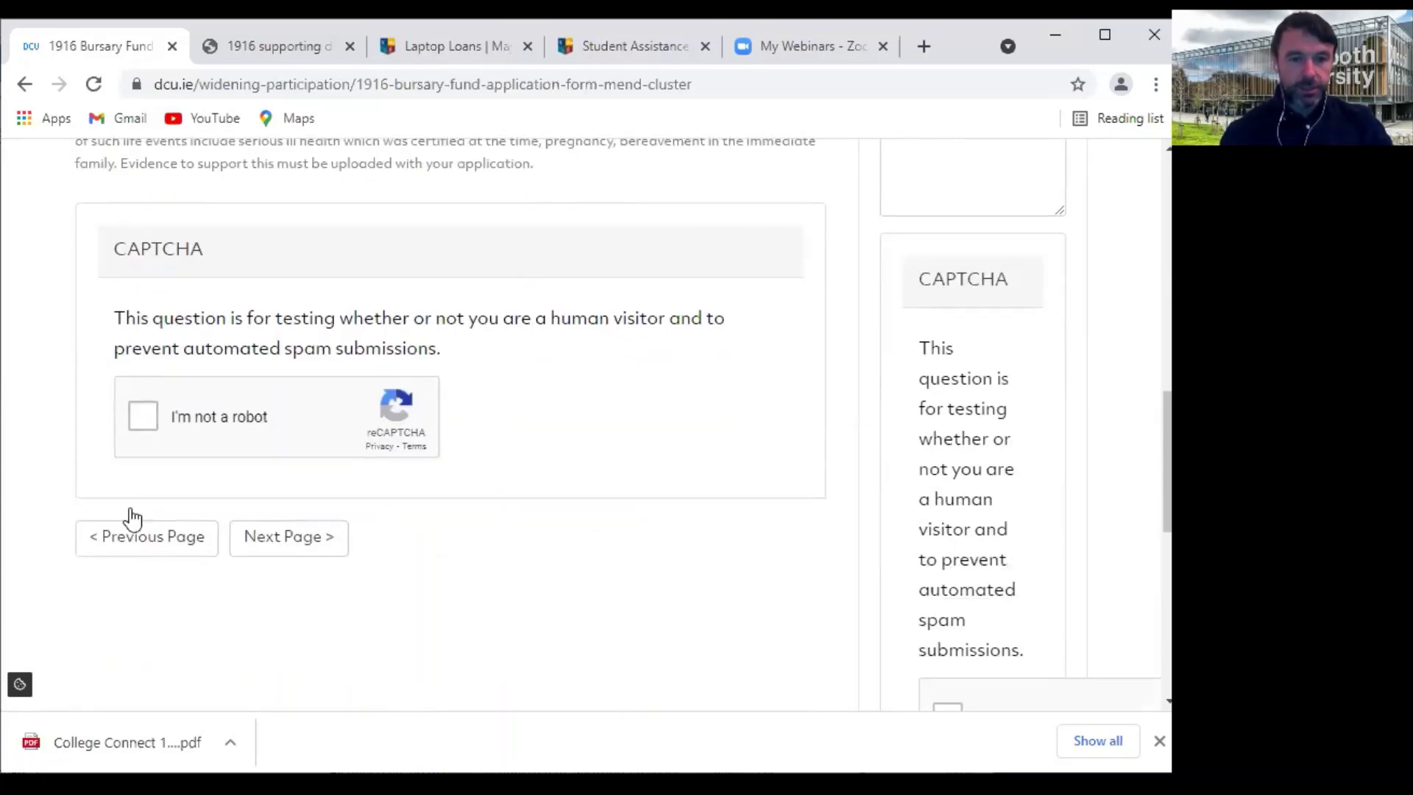
{"action": "left_click", "coordinate": [146, 418]}
{"action": "left_click", "coordinate": [311, 541]}
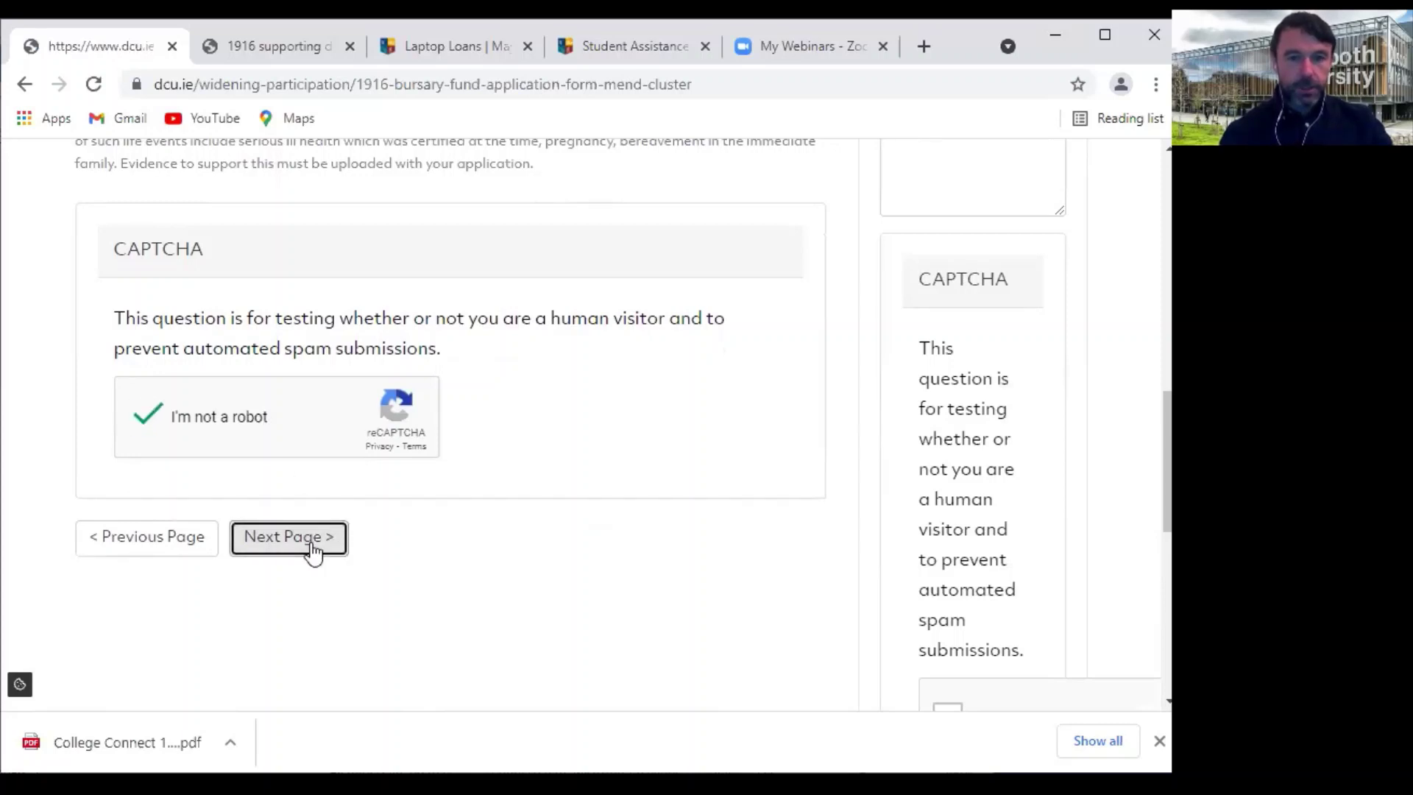
{"action": "scroll", "coordinate": [313, 551], "scroll_direction": "down", "scroll_amount": 5}
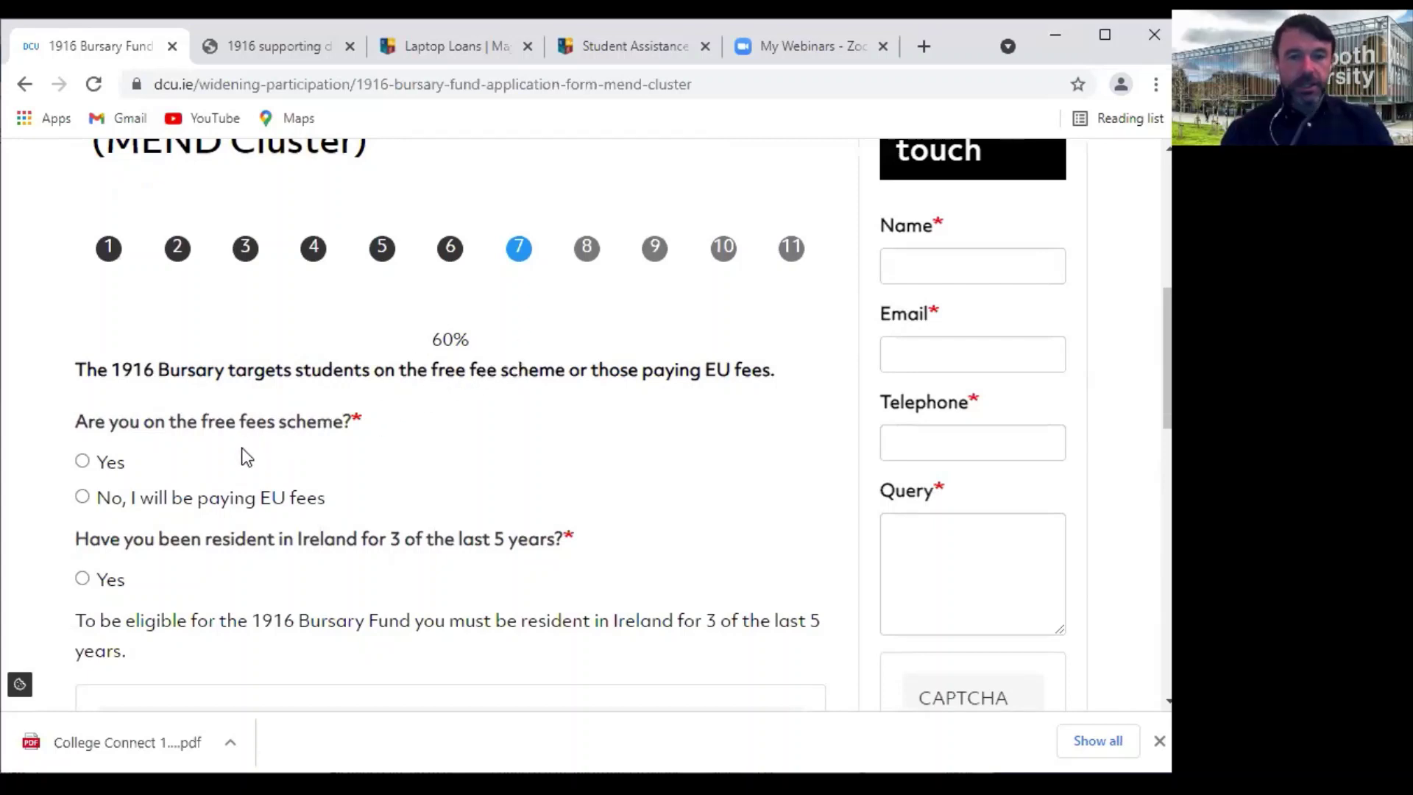
Answer Yes to the free fees scheme question, after briefly switching to the EU fees option
{"action": "left_click", "coordinate": [83, 462]}
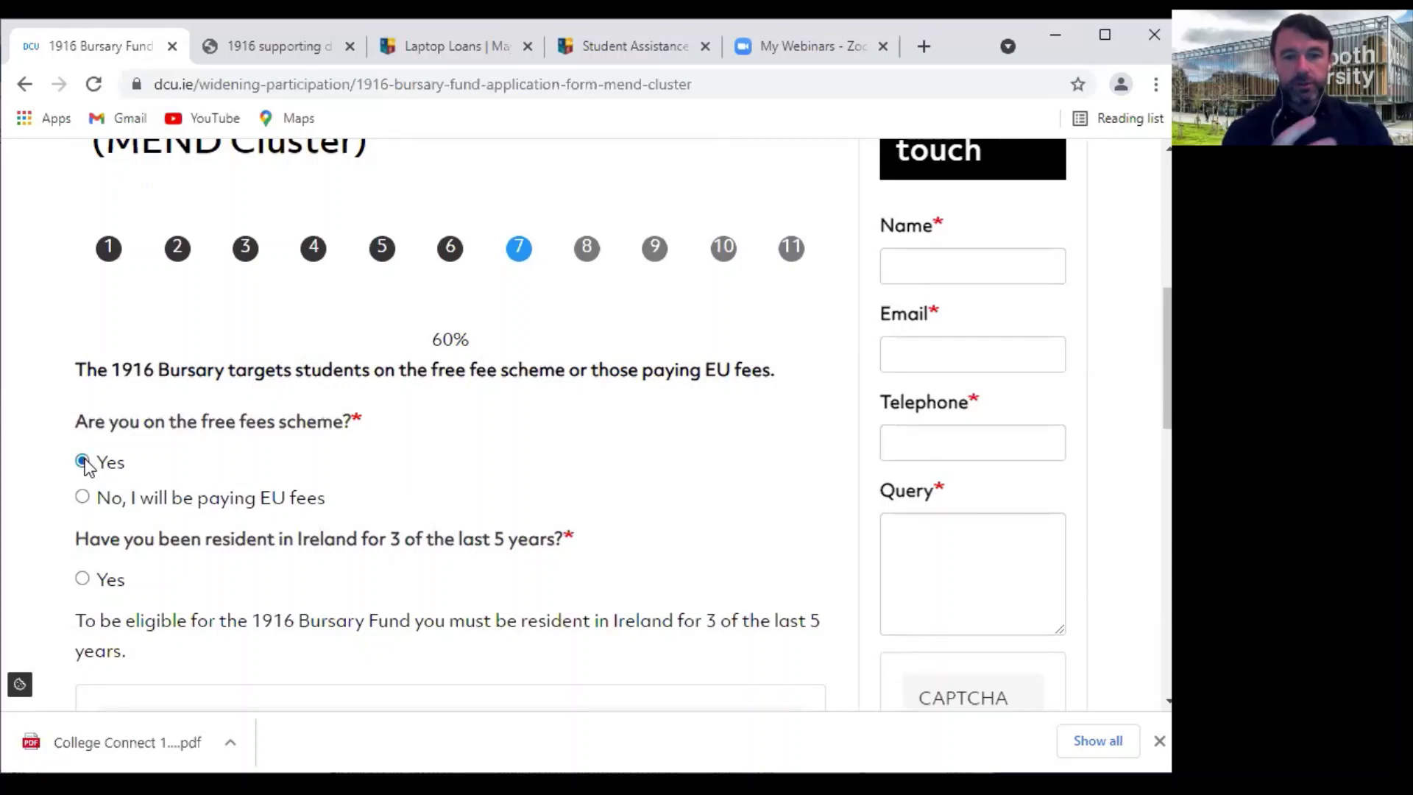
{"action": "left_click", "coordinate": [84, 497]}
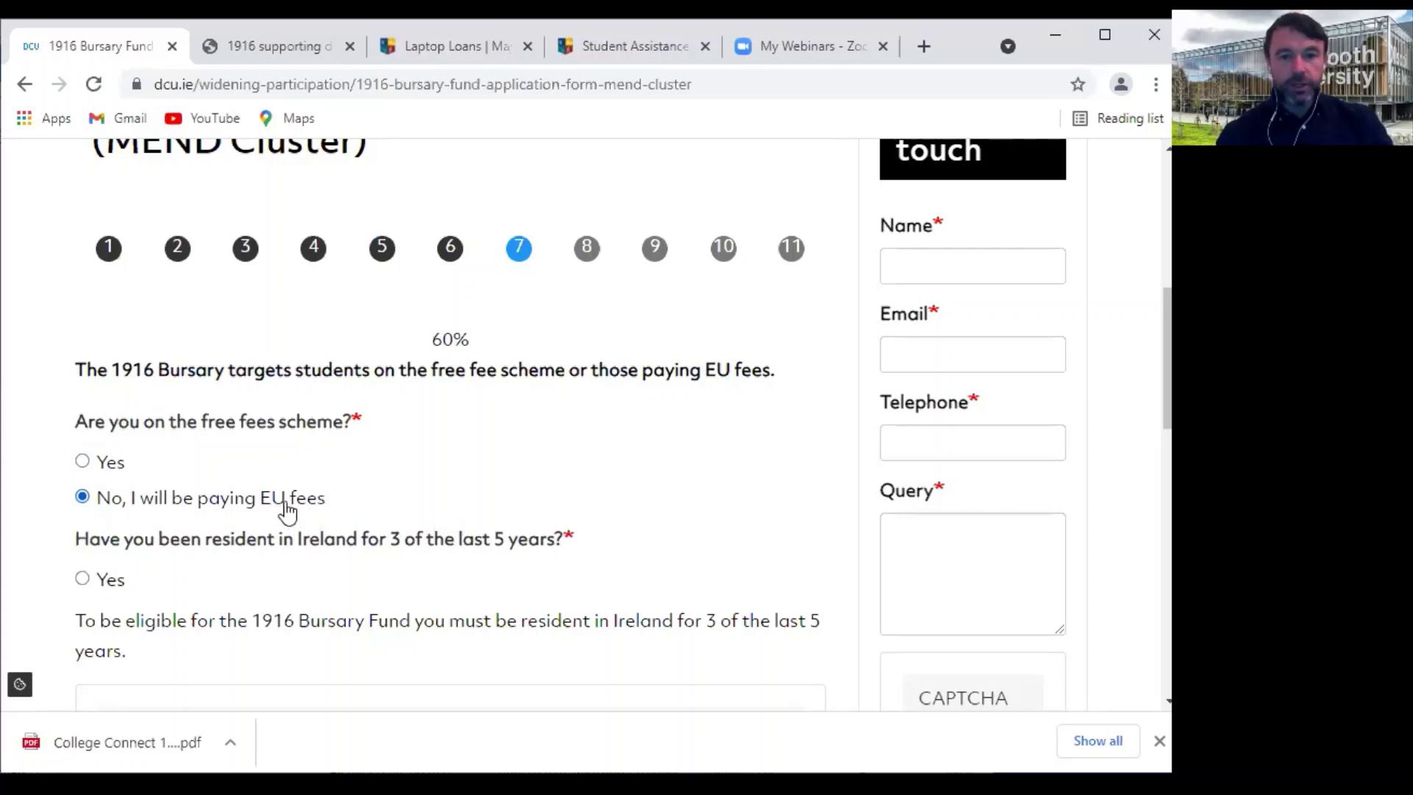
{"action": "left_click", "coordinate": [84, 464]}
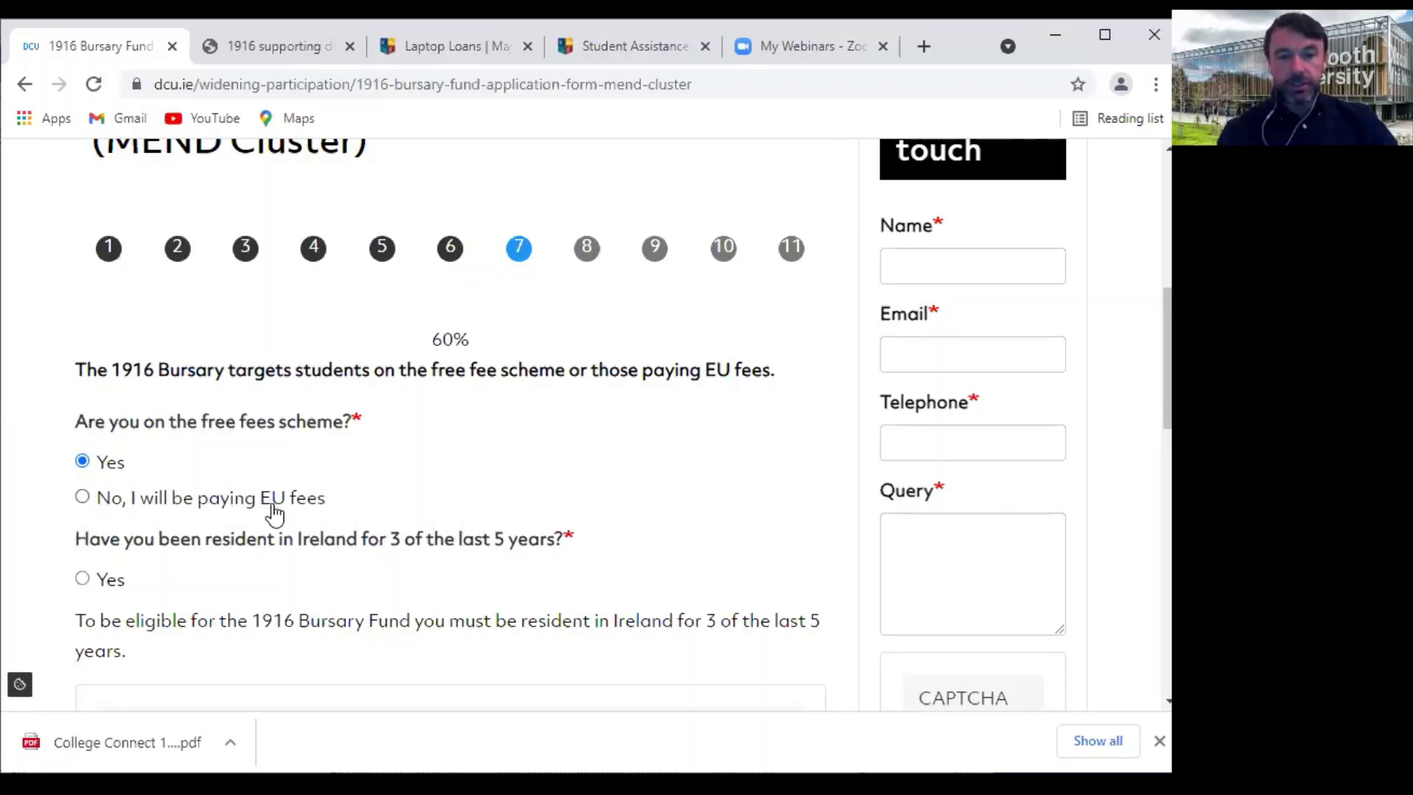
Answer Yes to having lived in Ireland for 3 of the last 5 years
{"action": "scroll", "coordinate": [231, 491], "scroll_direction": "down", "scroll_amount": 1}
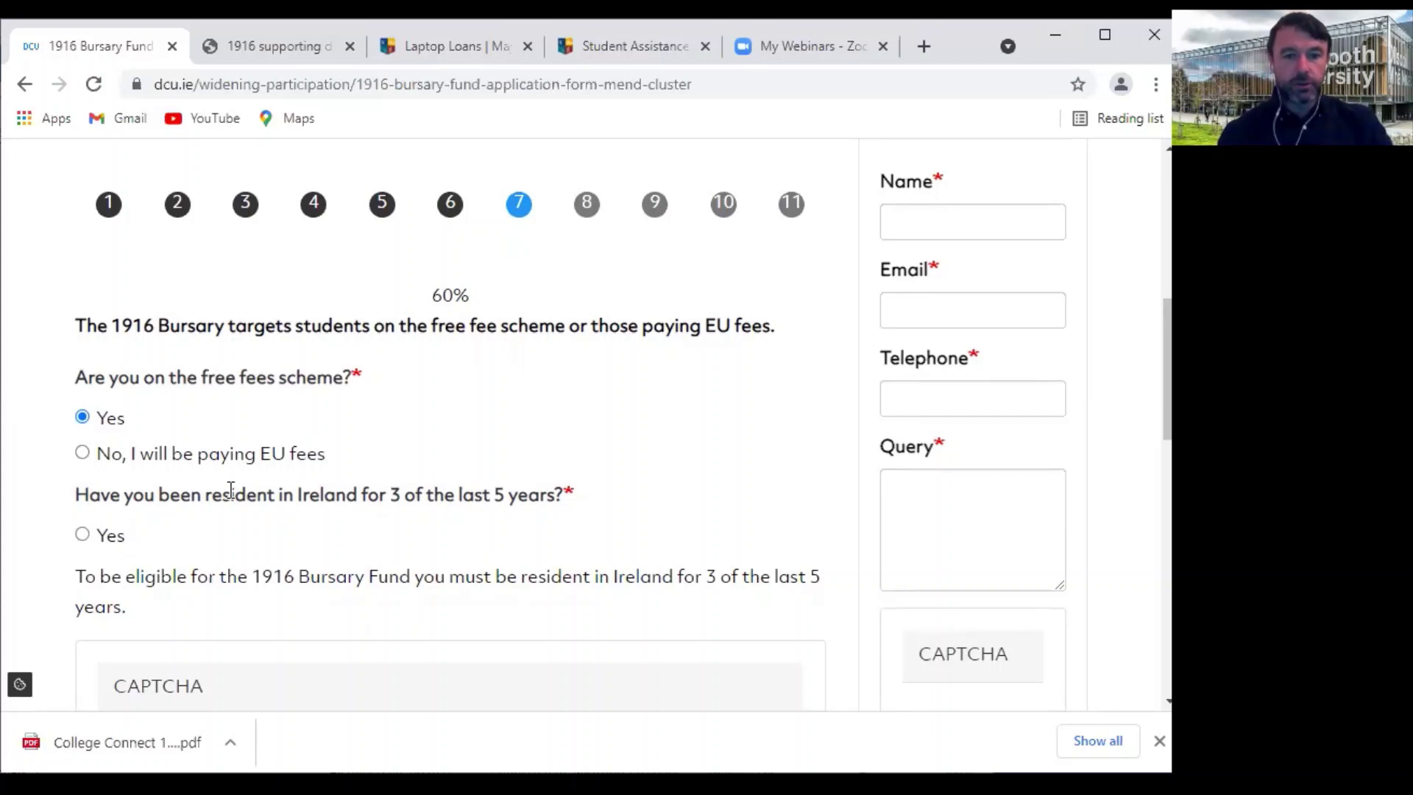
{"action": "scroll", "coordinate": [332, 495], "scroll_direction": "down", "scroll_amount": 1}
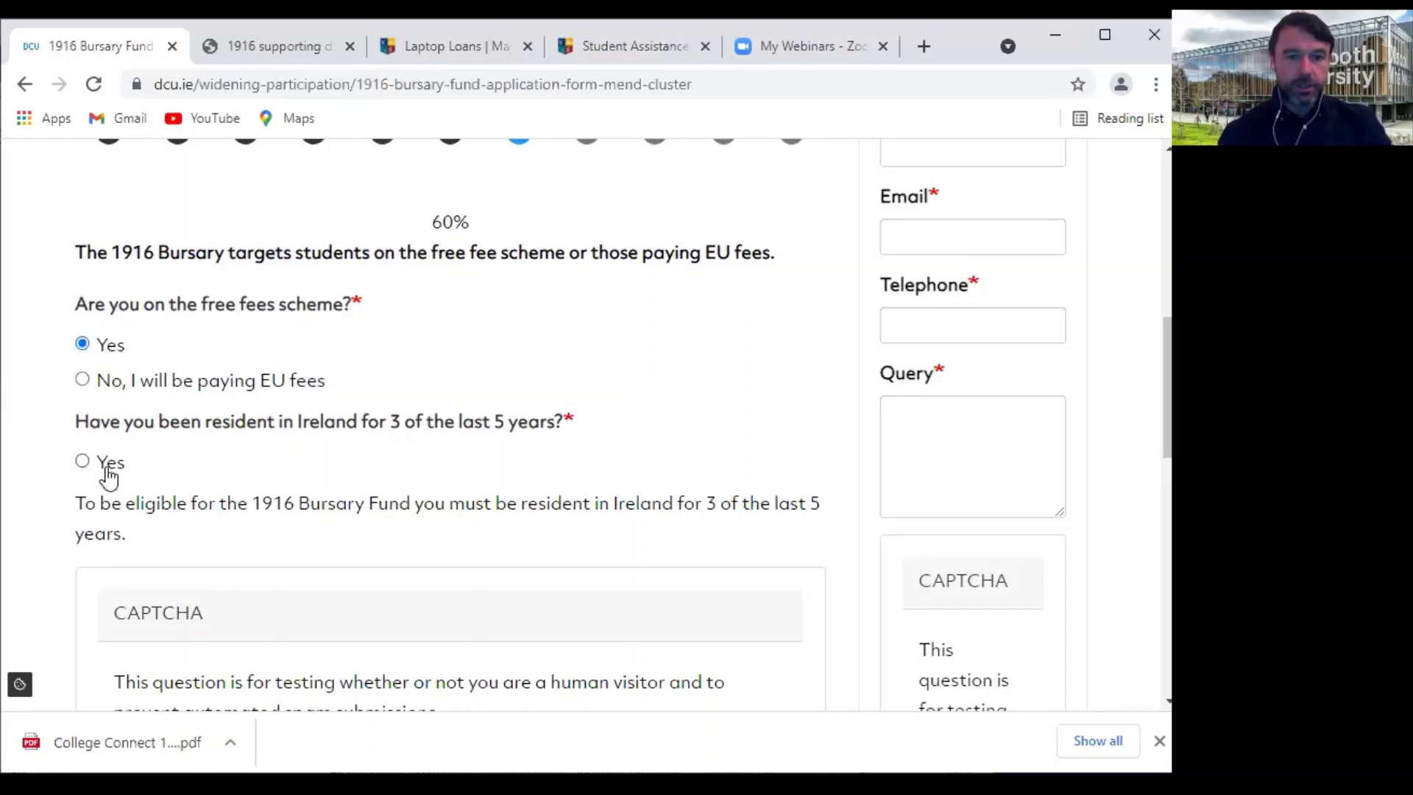
{"action": "left_click", "coordinate": [82, 462]}
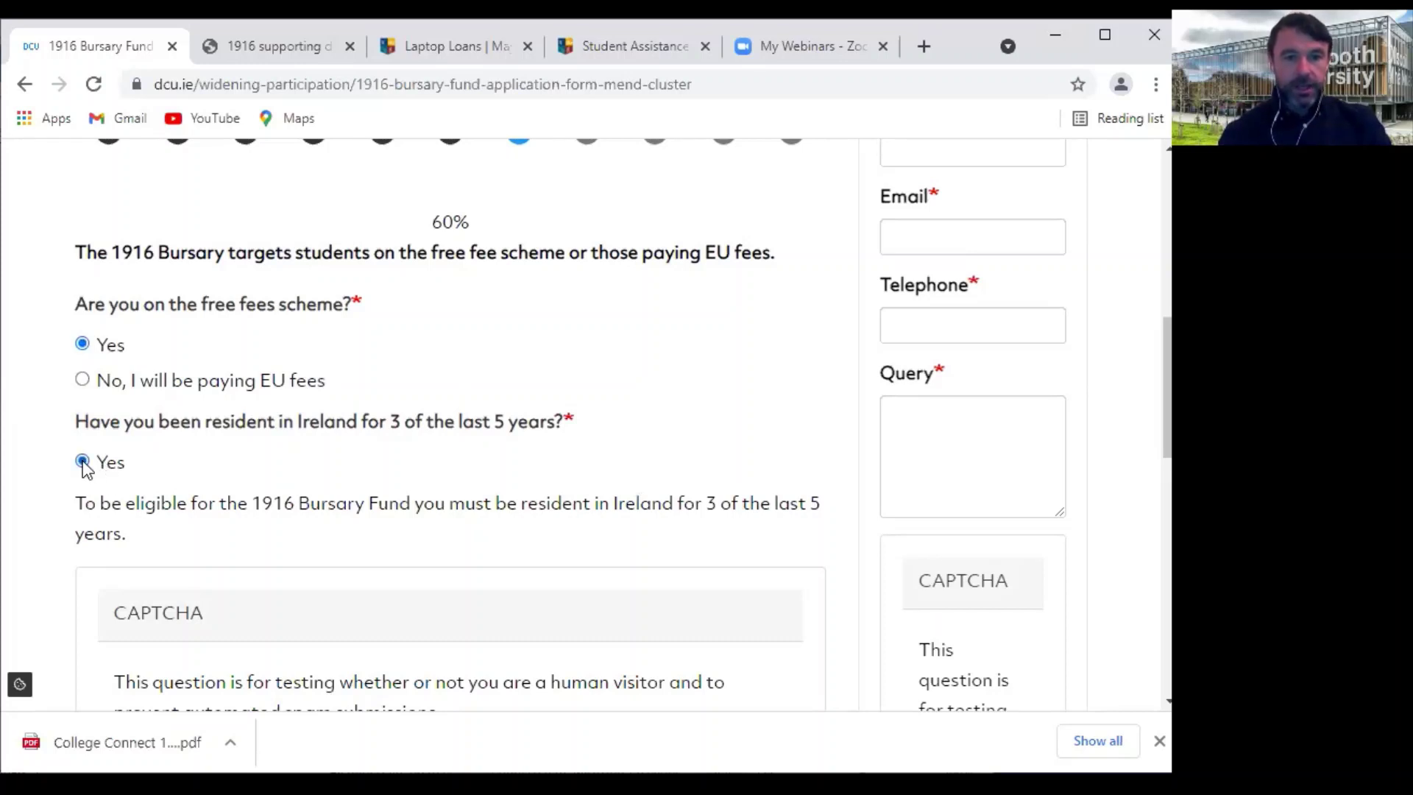
Pass the reCAPTCHA by selecting the three chimney images, then move on to page 8
{"action": "scroll", "coordinate": [519, 468], "scroll_direction": "down", "scroll_amount": 4}
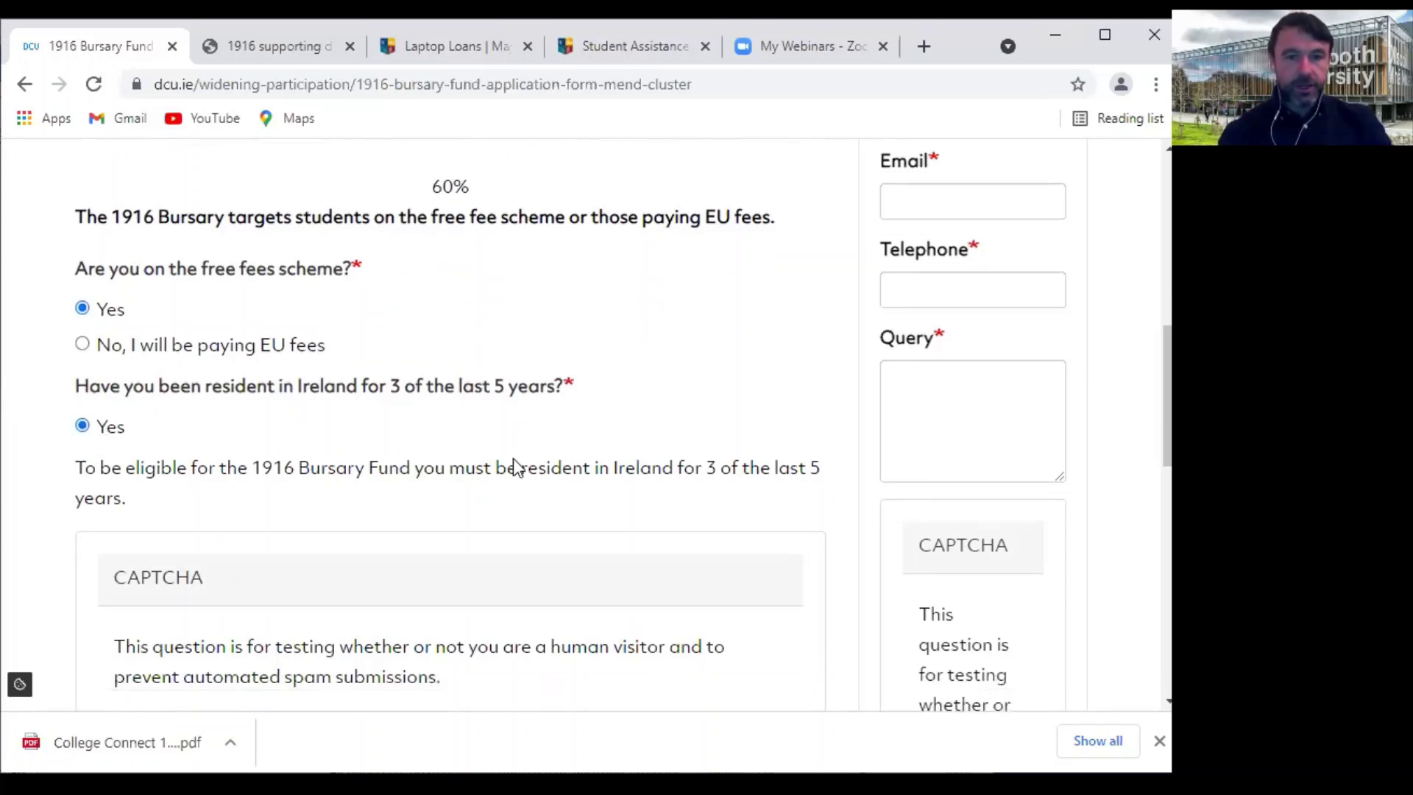
{"action": "left_click", "coordinate": [143, 496]}
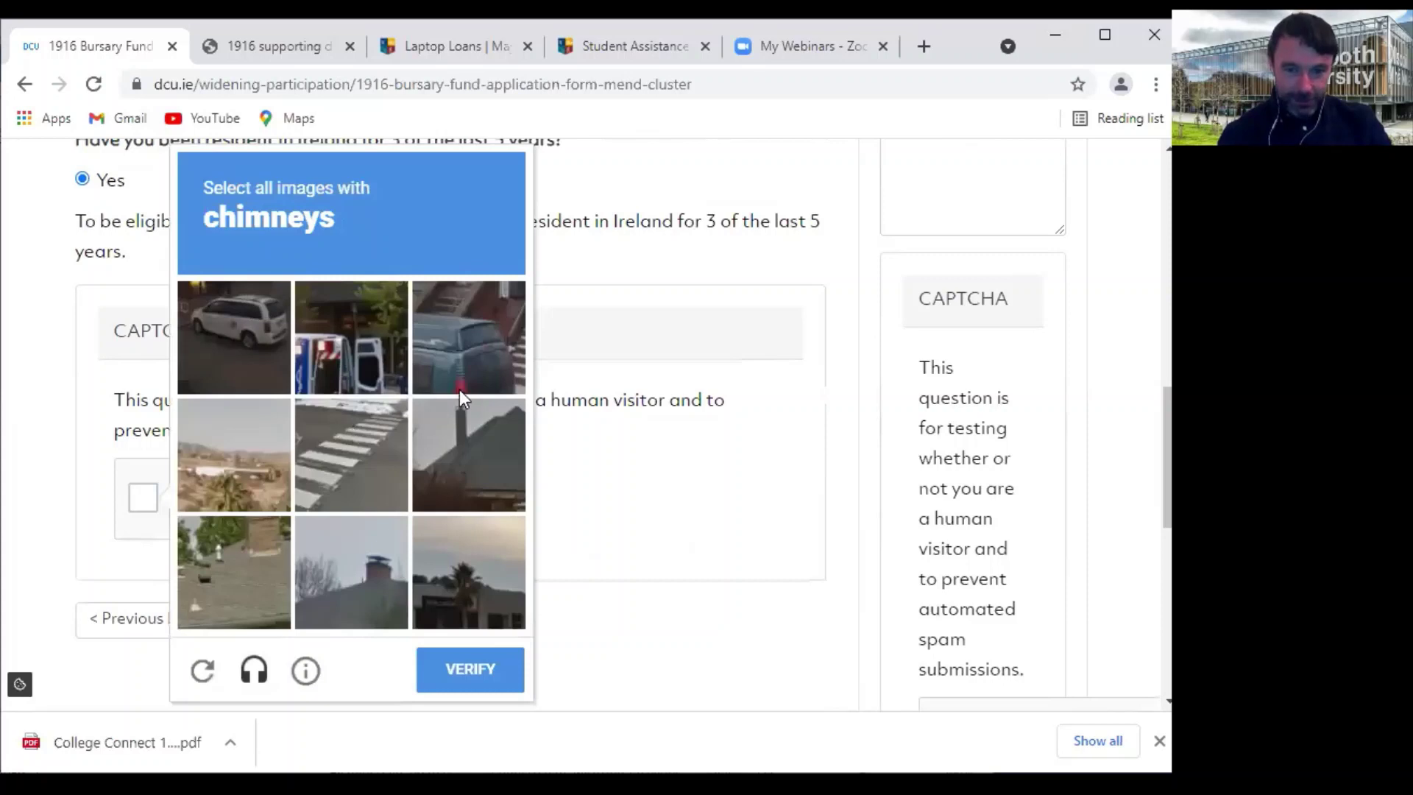
{"action": "left_click", "coordinate": [464, 447]}
{"action": "left_click", "coordinate": [355, 594]}
{"action": "left_click", "coordinate": [224, 566]}
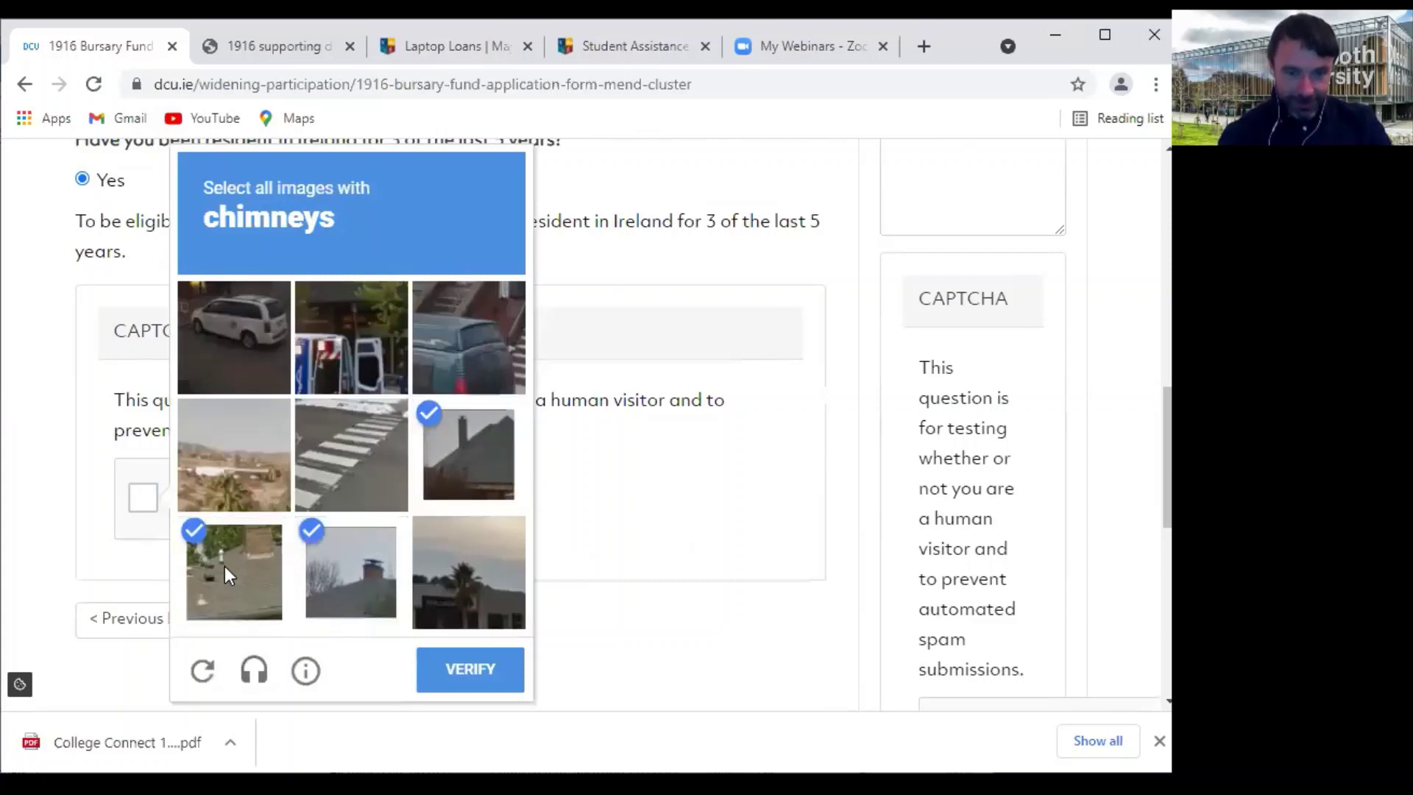
{"action": "left_click", "coordinate": [474, 671]}
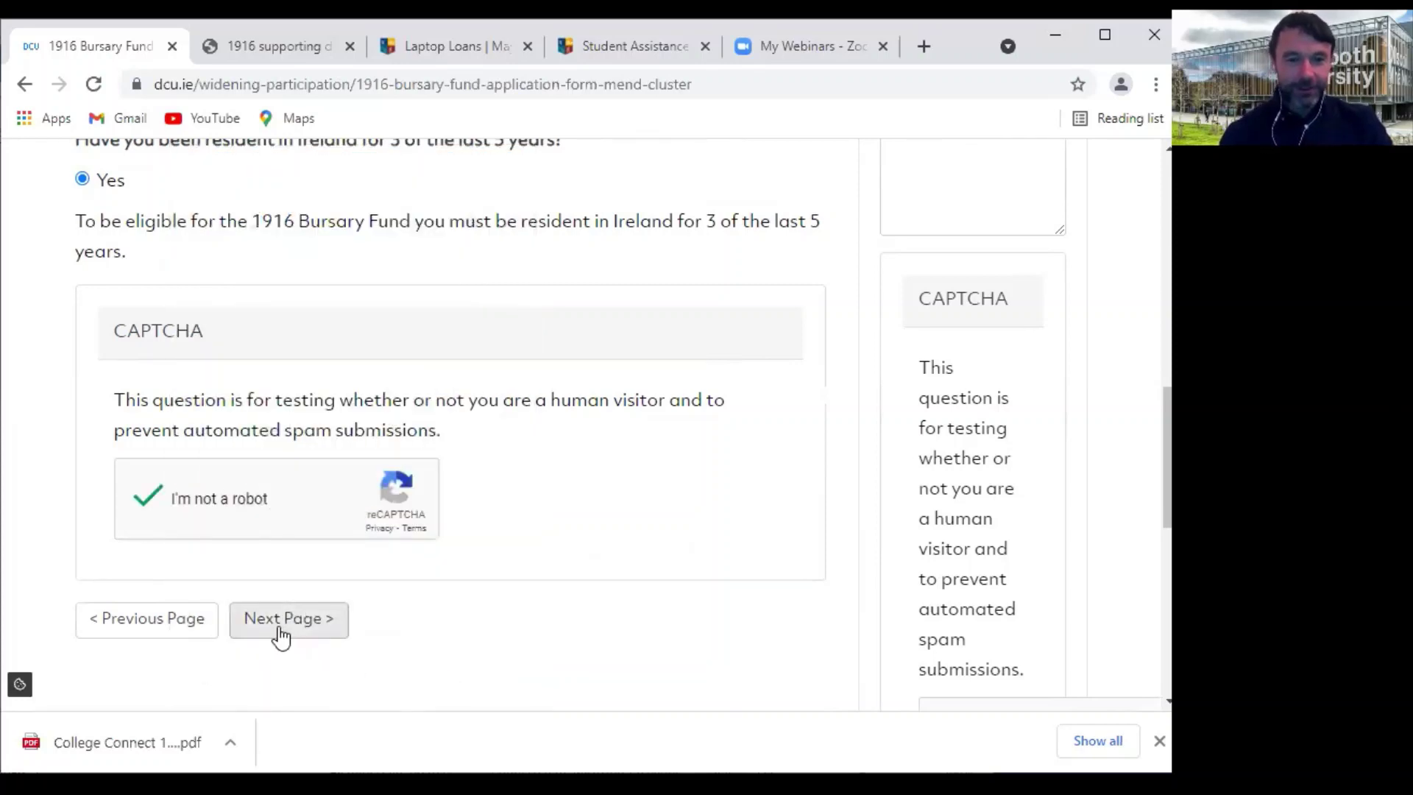
{"action": "left_click", "coordinate": [280, 630]}
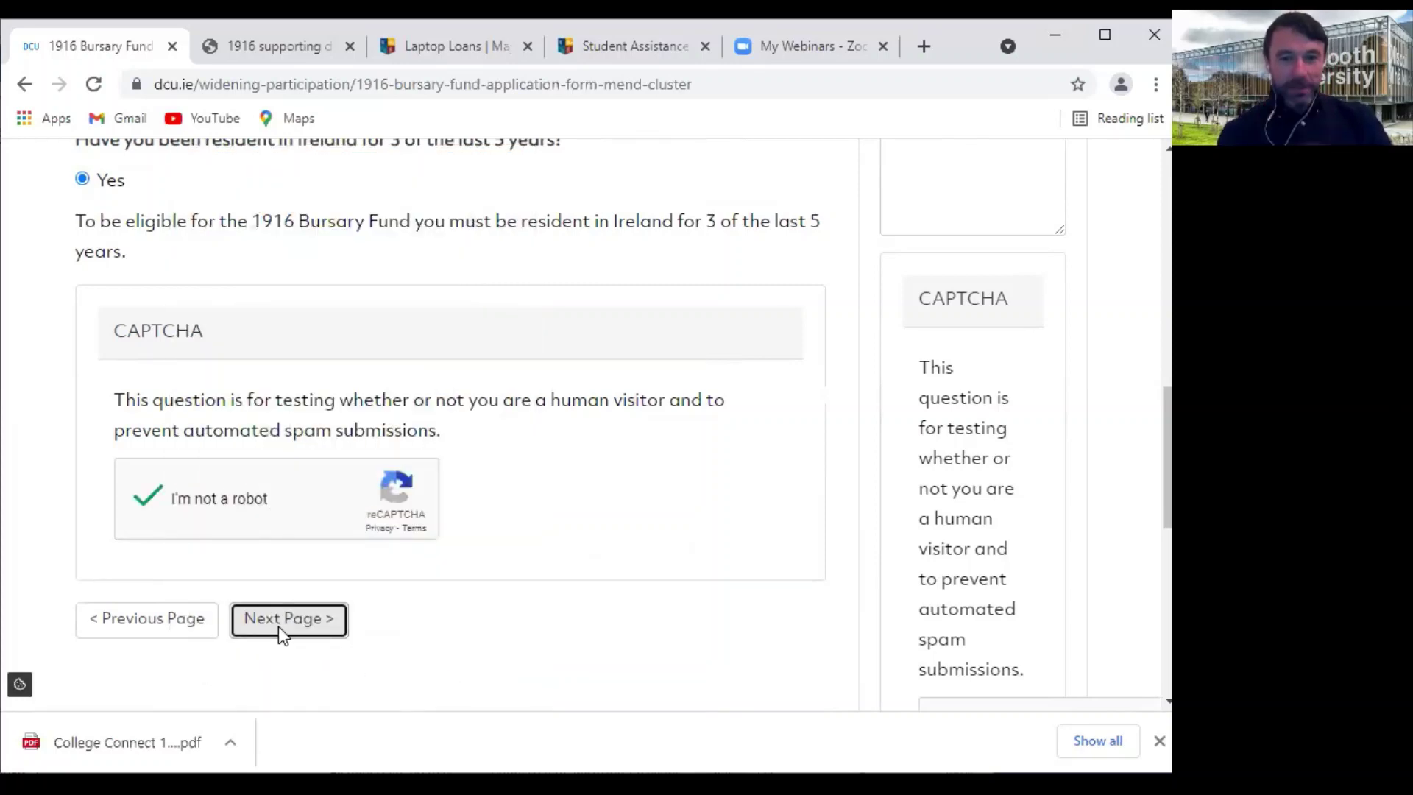
Choose Mature Entry as the entry route and Neither of these schemes for HEAR/DARE
{"action": "scroll", "coordinate": [493, 501], "scroll_direction": "down", "scroll_amount": 4}
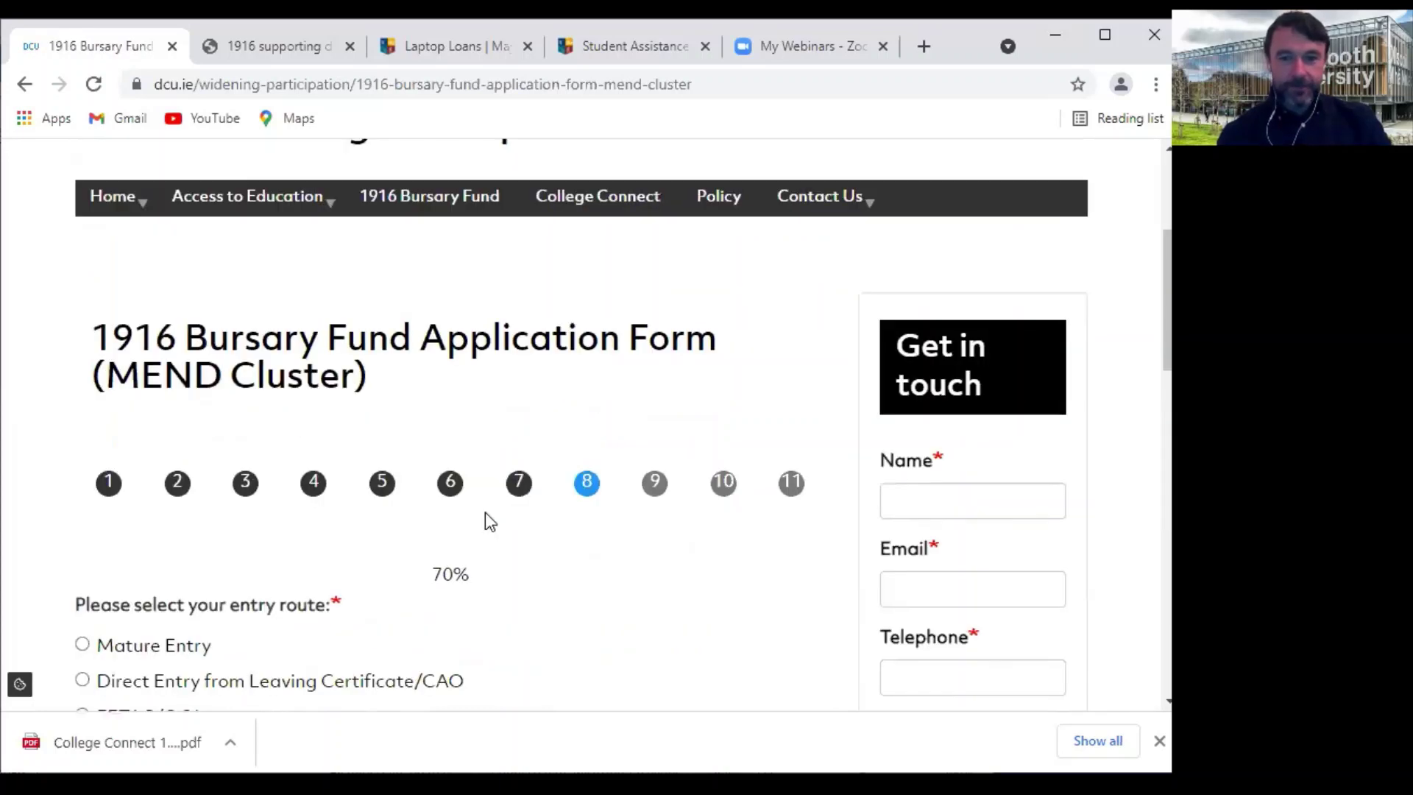
{"action": "scroll", "coordinate": [484, 512], "scroll_direction": "down", "scroll_amount": 3}
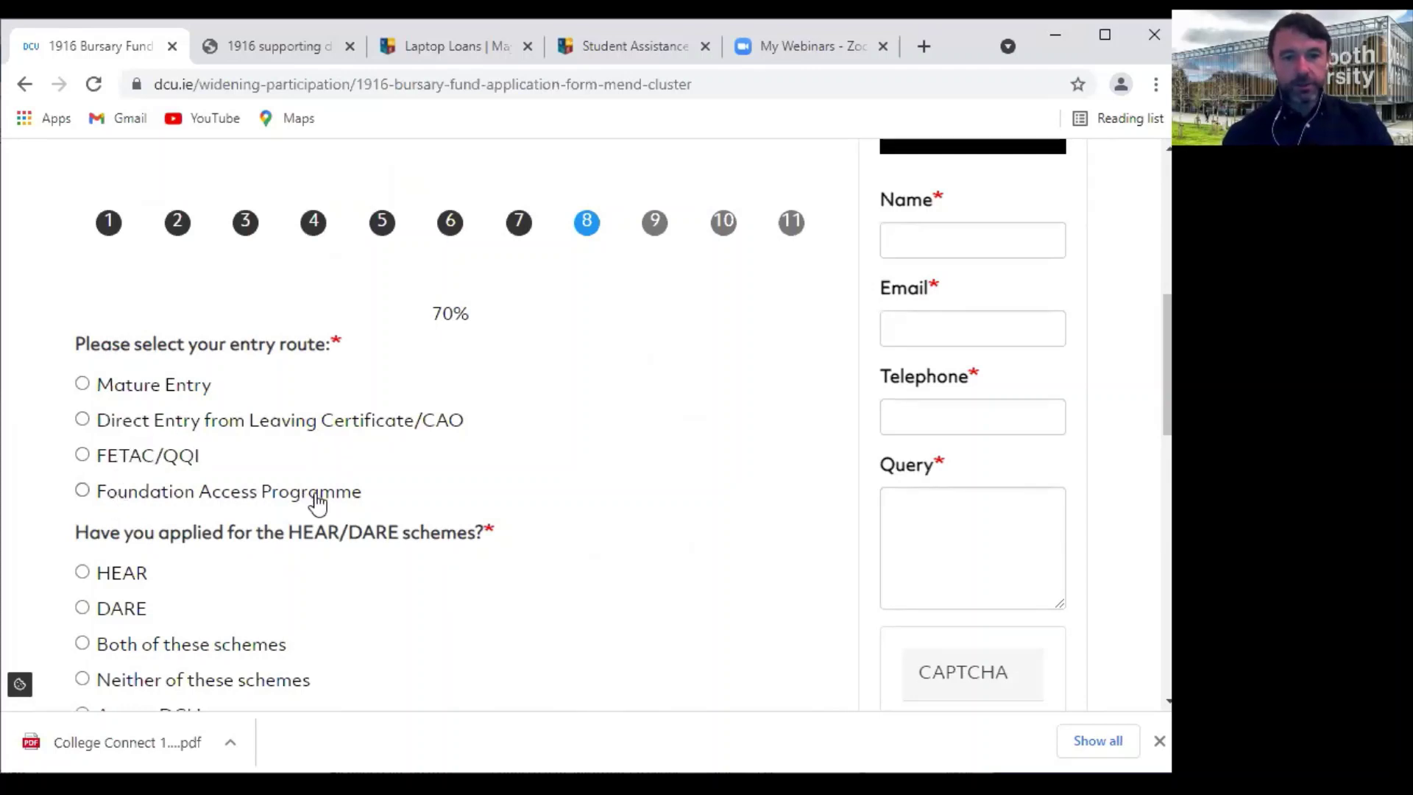
{"action": "left_click", "coordinate": [83, 384]}
{"action": "scroll", "coordinate": [164, 544], "scroll_direction": "down", "scroll_amount": 3}
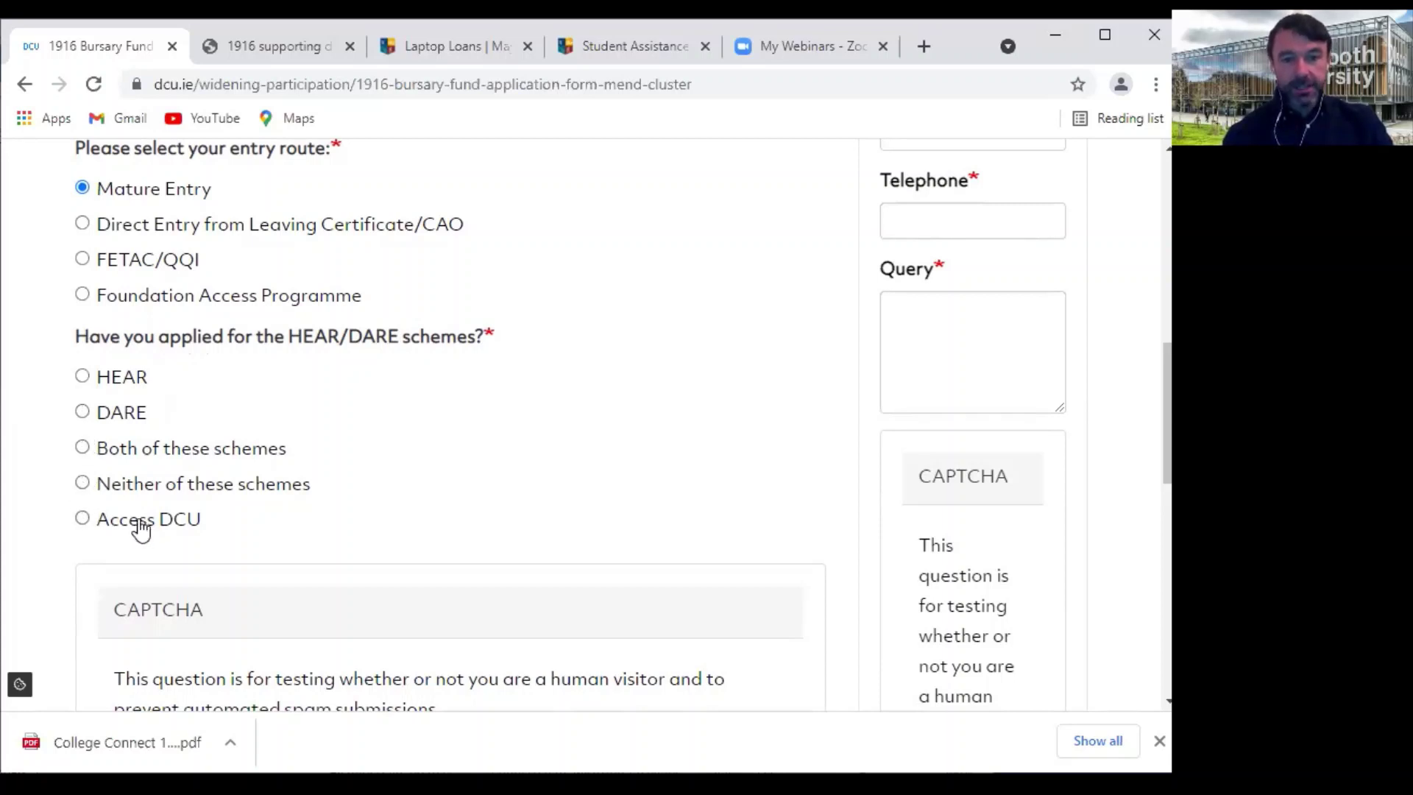
{"action": "left_click", "coordinate": [83, 484]}
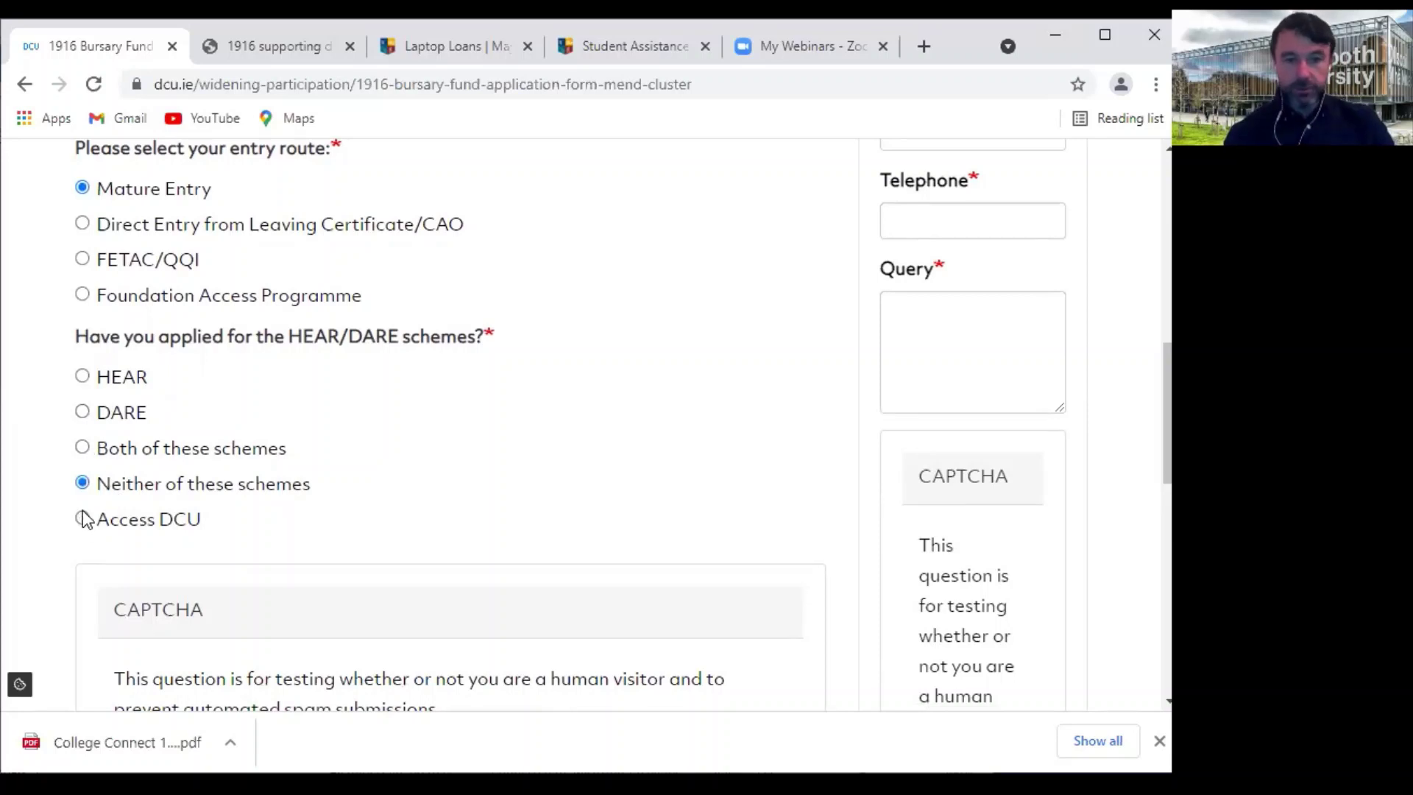
Pass the reCAPTCHA by selecting the three hill images, then continue to the next page
{"action": "scroll", "coordinate": [492, 469], "scroll_direction": "down", "scroll_amount": 3}
{"action": "left_click", "coordinate": [146, 569]}
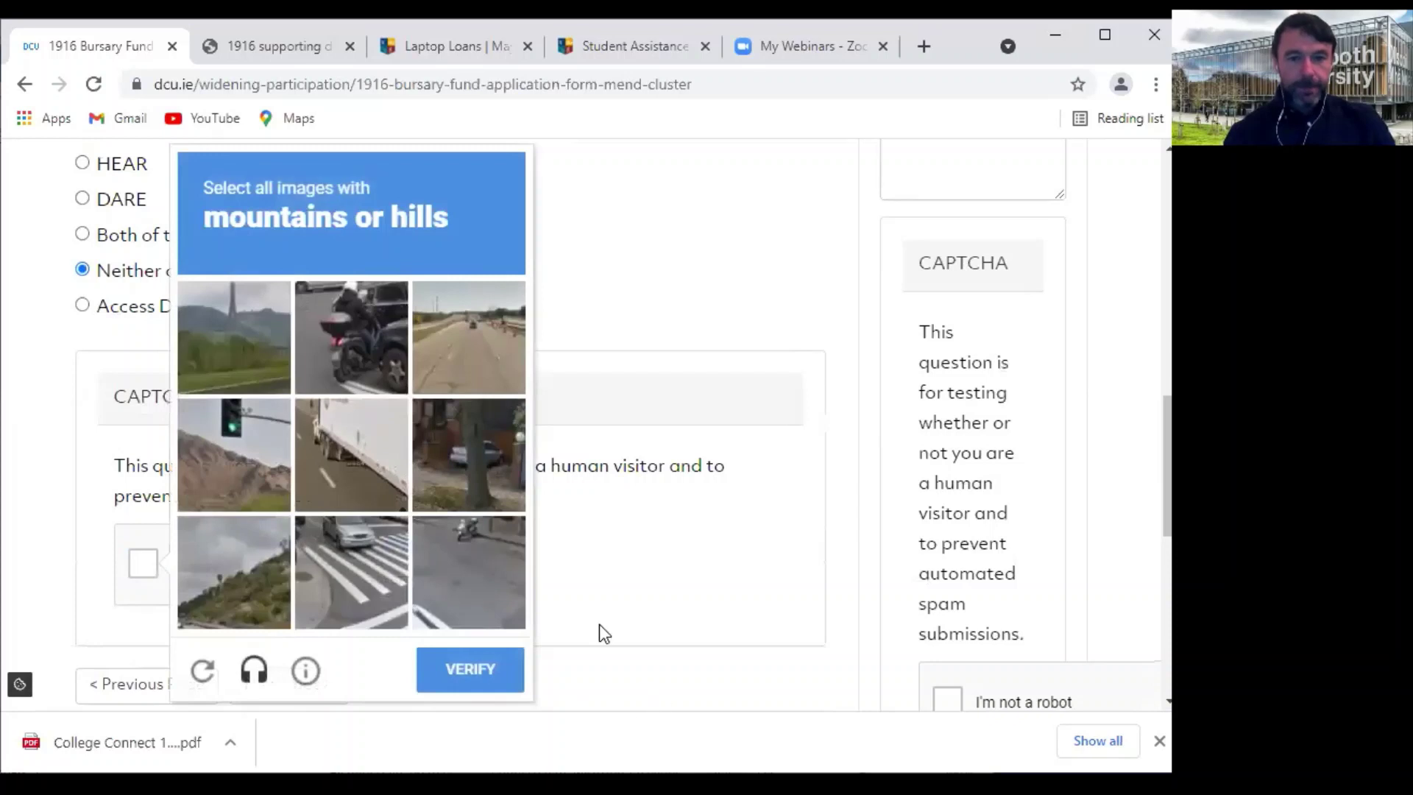
{"action": "left_click", "coordinate": [255, 325]}
{"action": "left_click", "coordinate": [224, 456]}
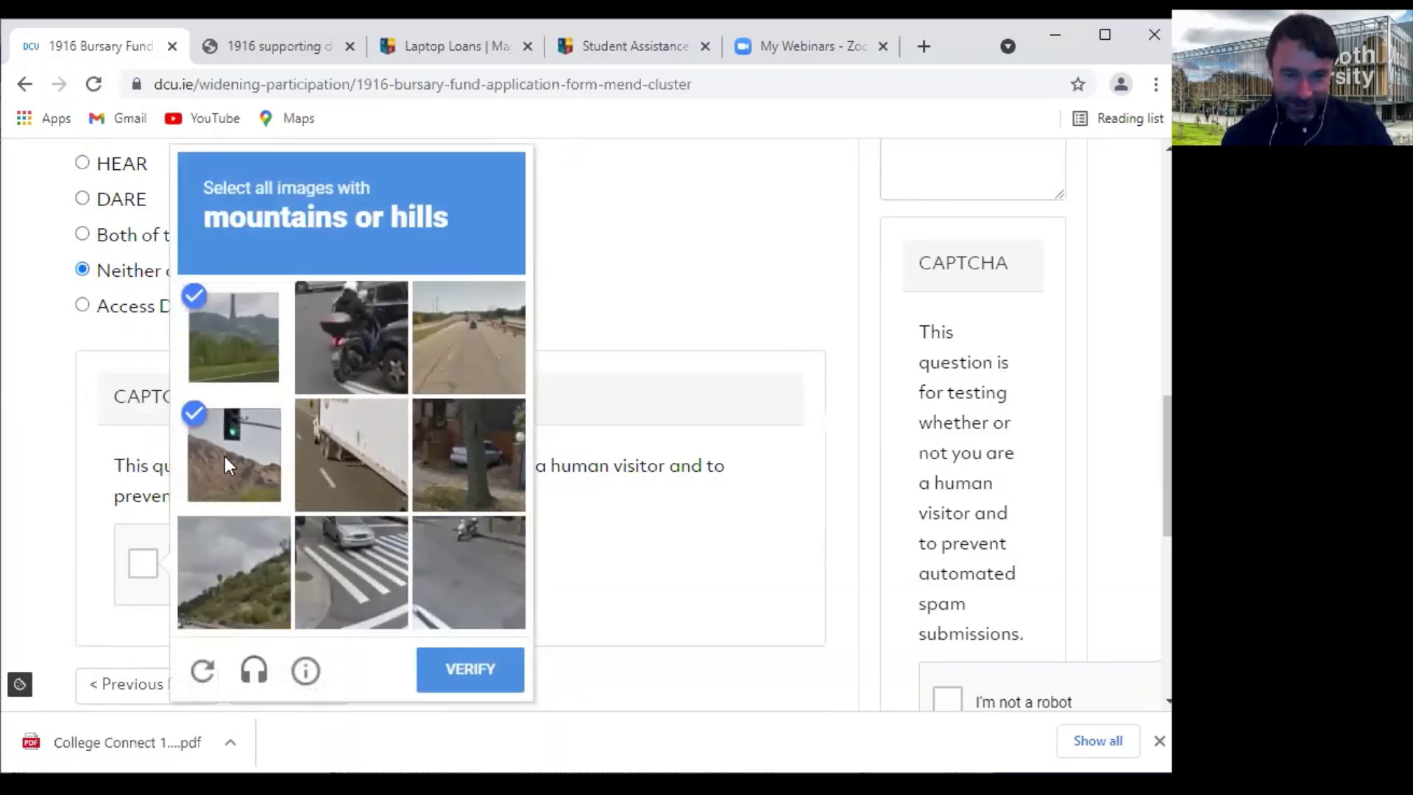
{"action": "left_click", "coordinate": [236, 564]}
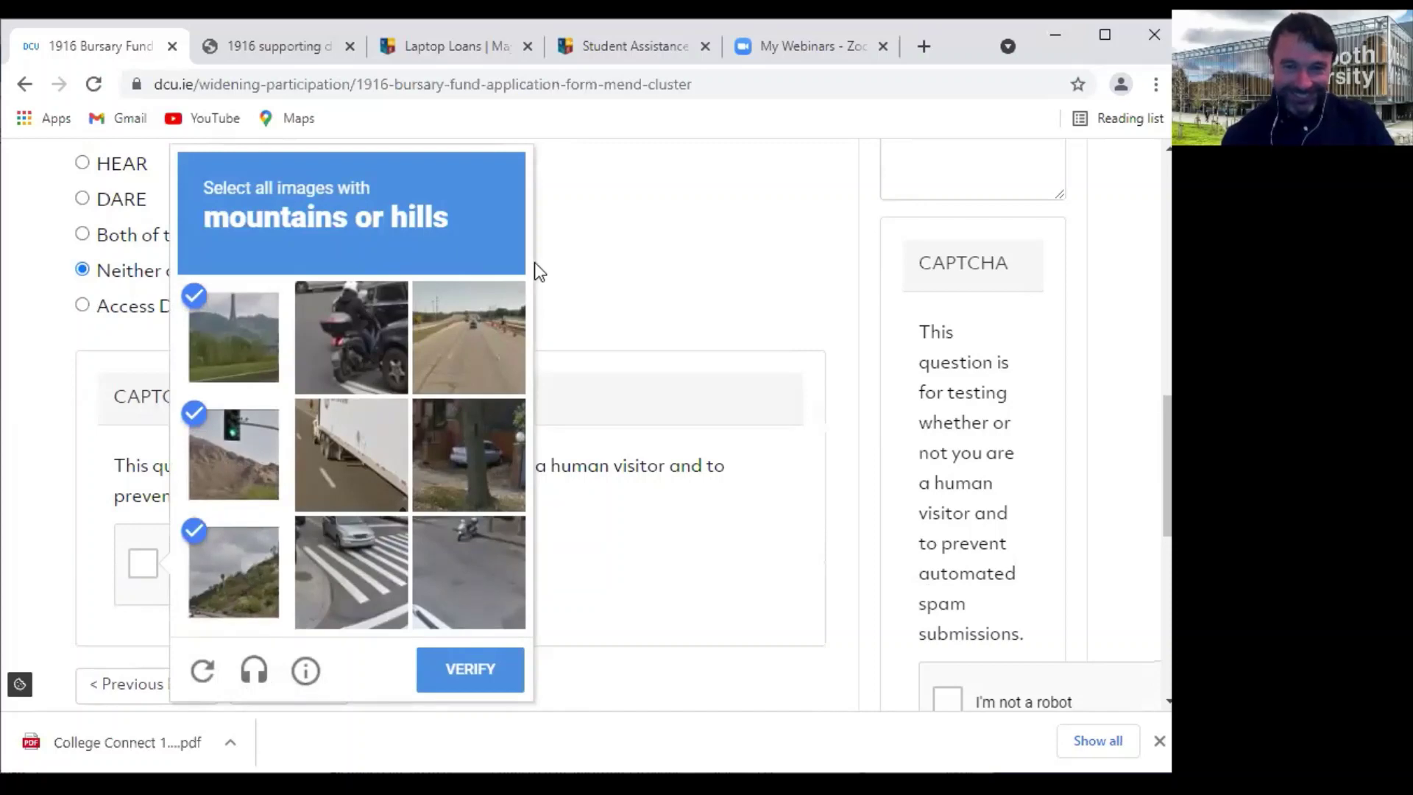
{"action": "left_click", "coordinate": [468, 668]}
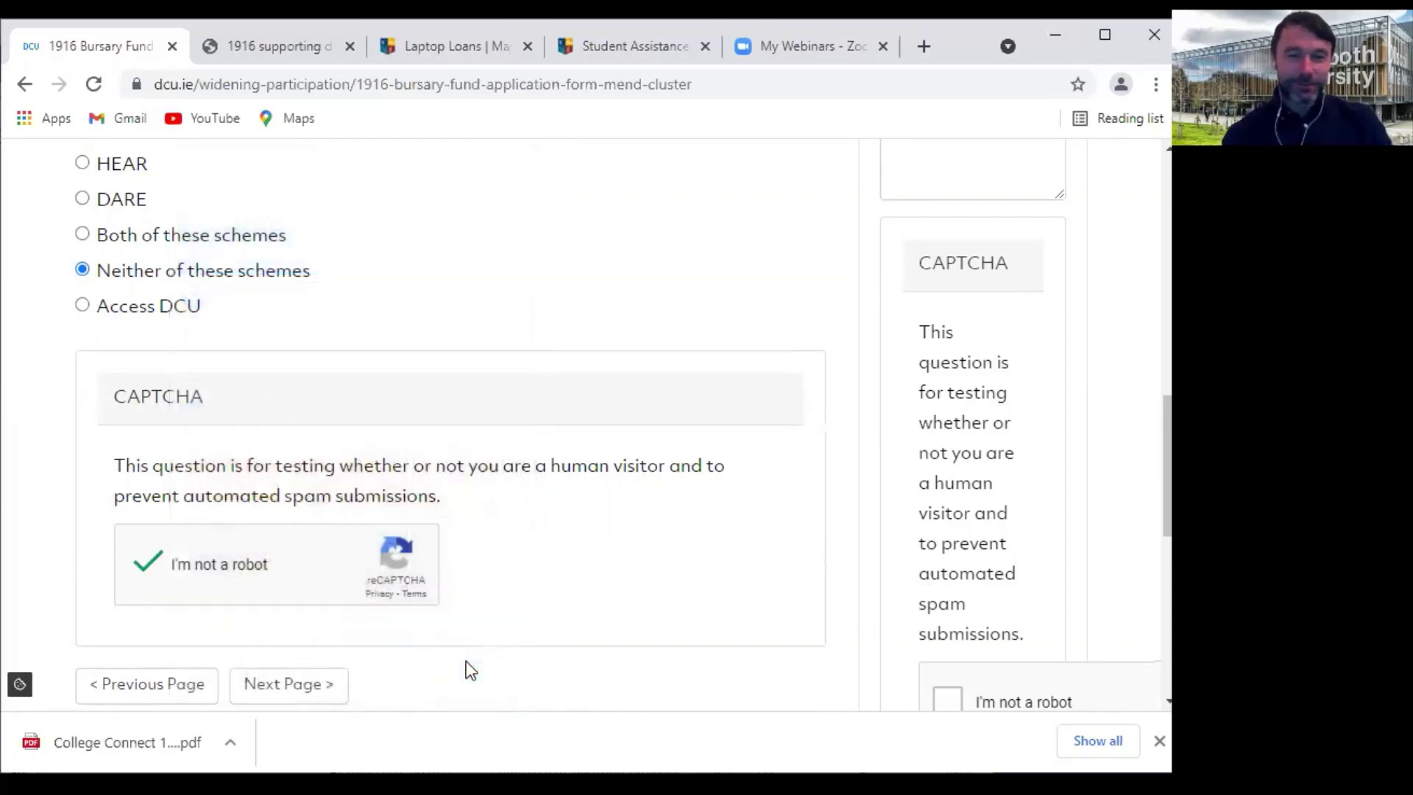
{"action": "left_click", "coordinate": [305, 695]}
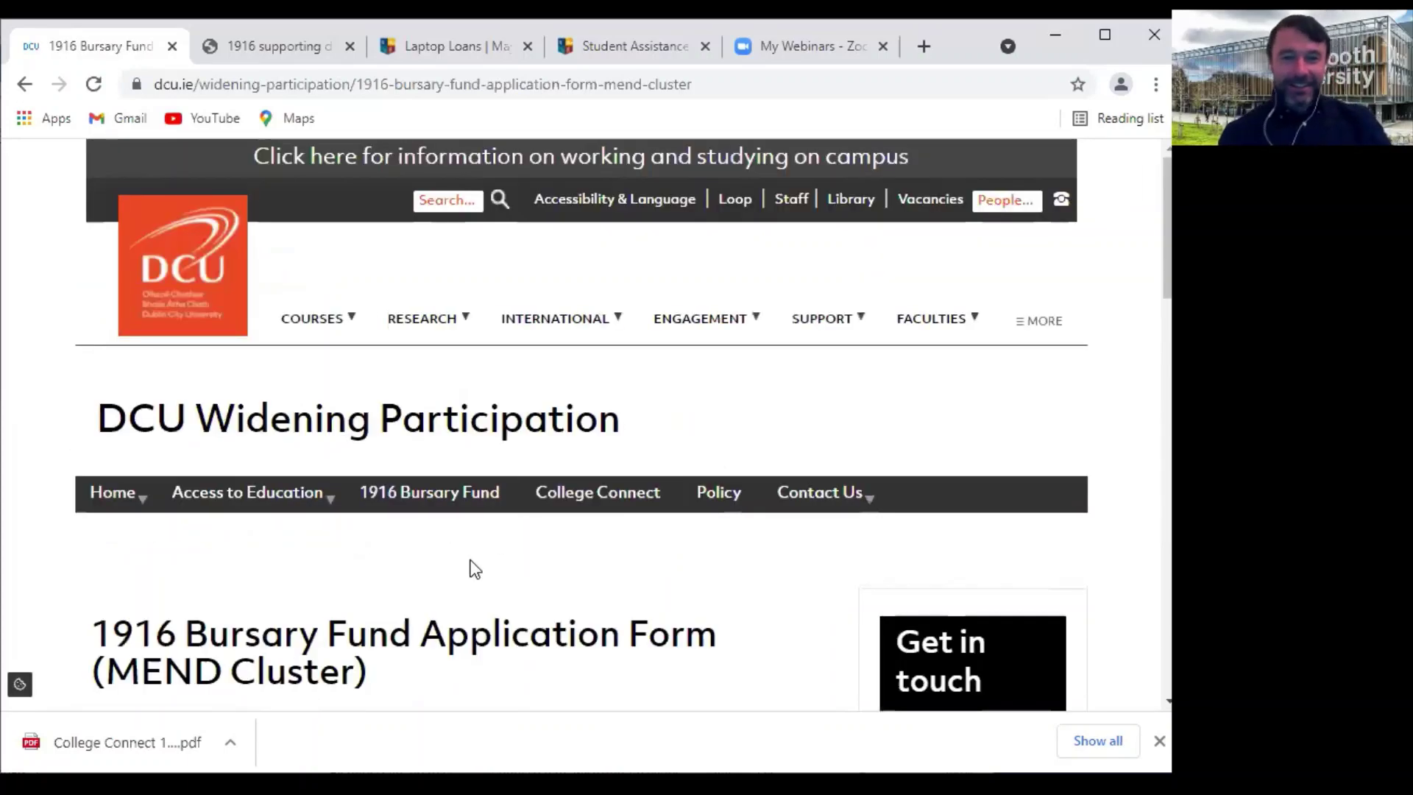
Tick the SUSI data consent box and fill in the PPS number and SUSI W number
{"action": "scroll", "coordinate": [471, 574], "scroll_direction": "down", "scroll_amount": 3}
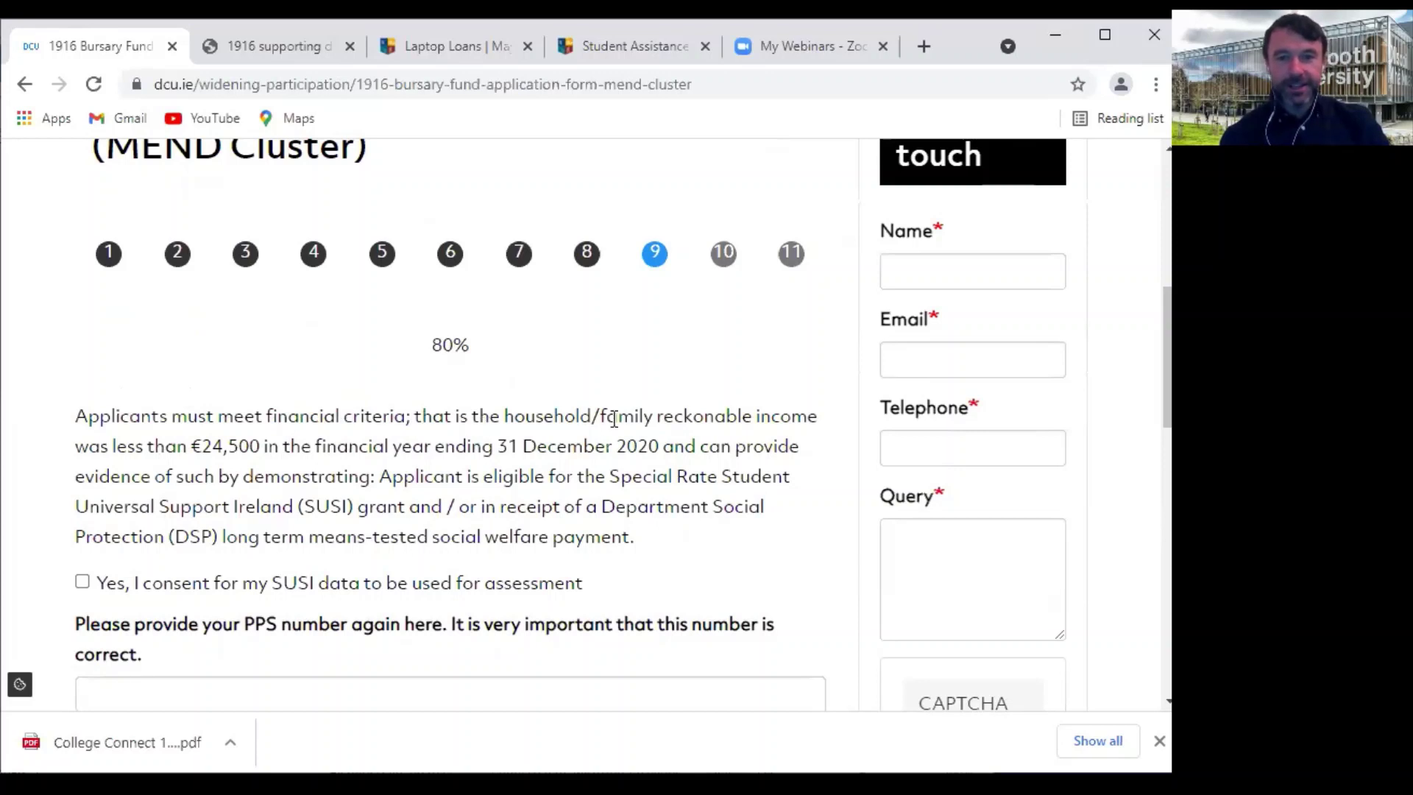
{"action": "scroll", "coordinate": [332, 450], "scroll_direction": "down", "scroll_amount": 1}
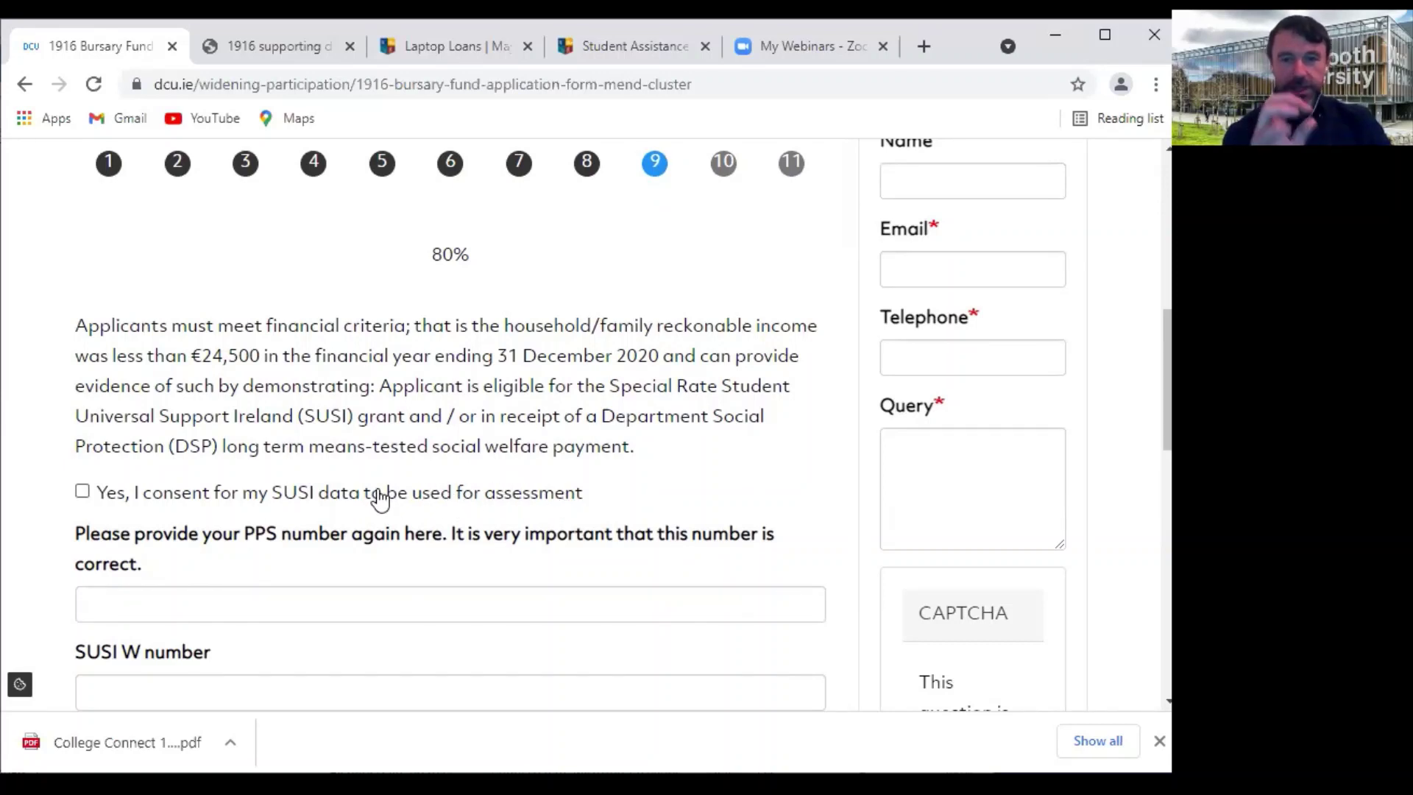
{"action": "left_click", "coordinate": [81, 492]}
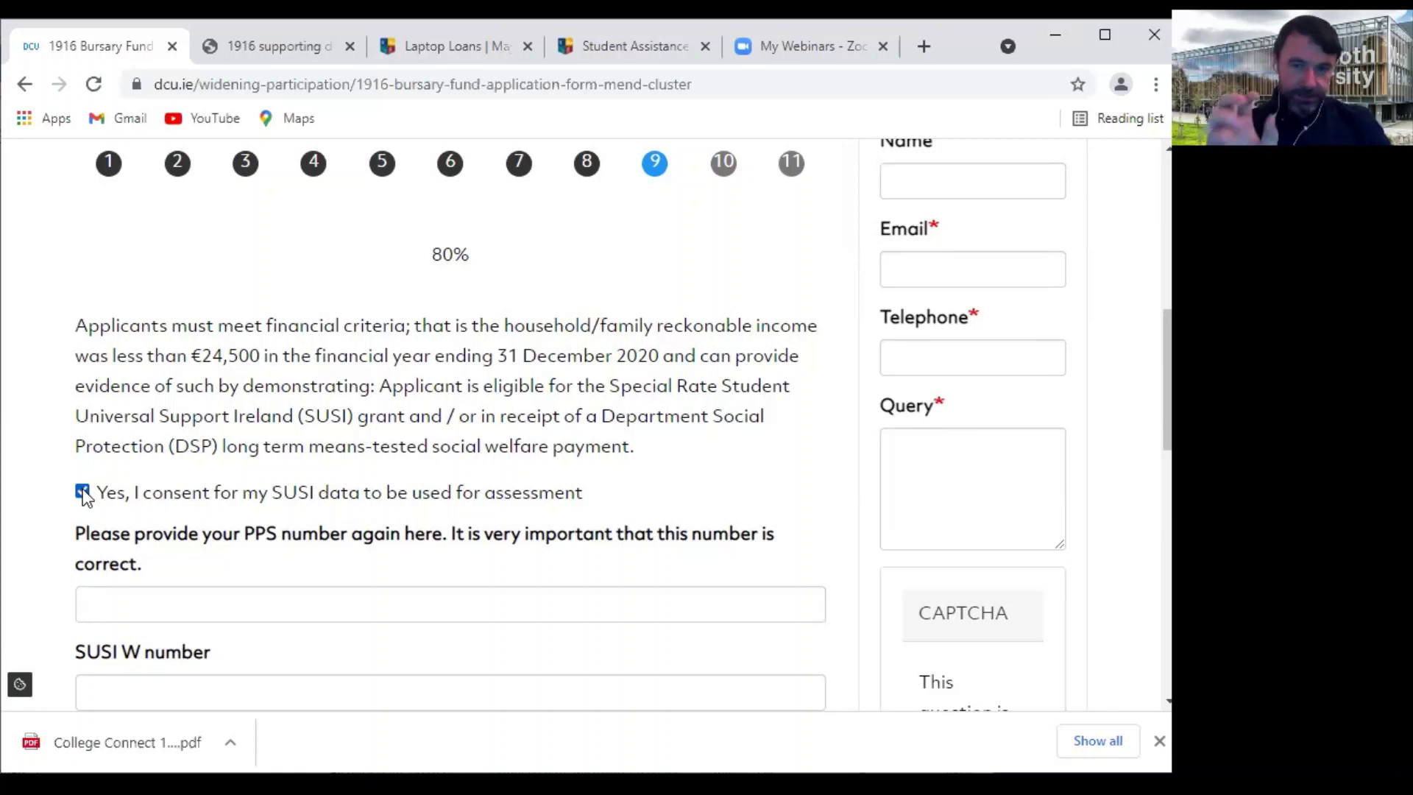
{"action": "left_click", "coordinate": [119, 600]}
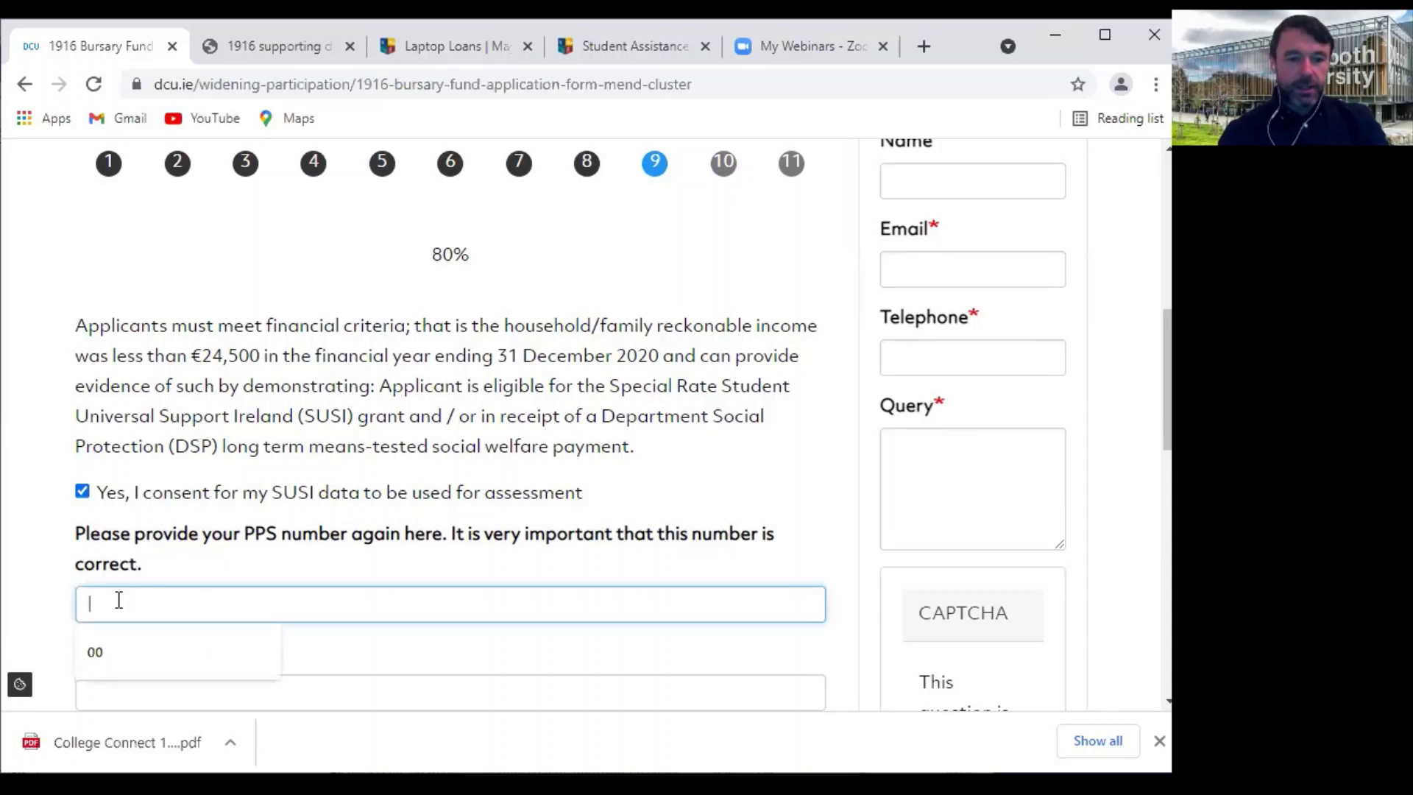
{"action": "type", "text": "0001"}
{"action": "scroll", "coordinate": [110, 595], "scroll_direction": "down", "scroll_amount": 1}
{"action": "left_click", "coordinate": [102, 591]}
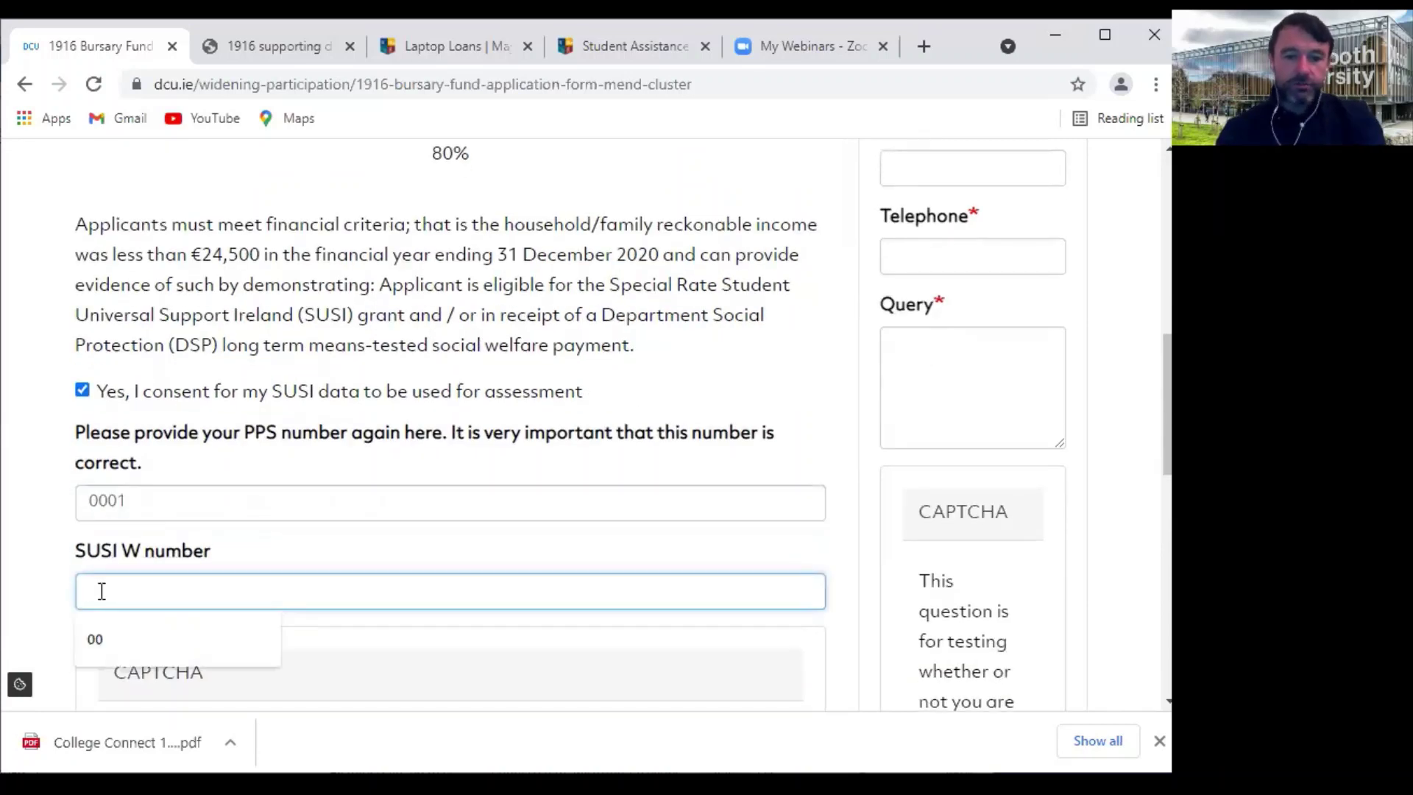
{"action": "key", "text": "Escape"}
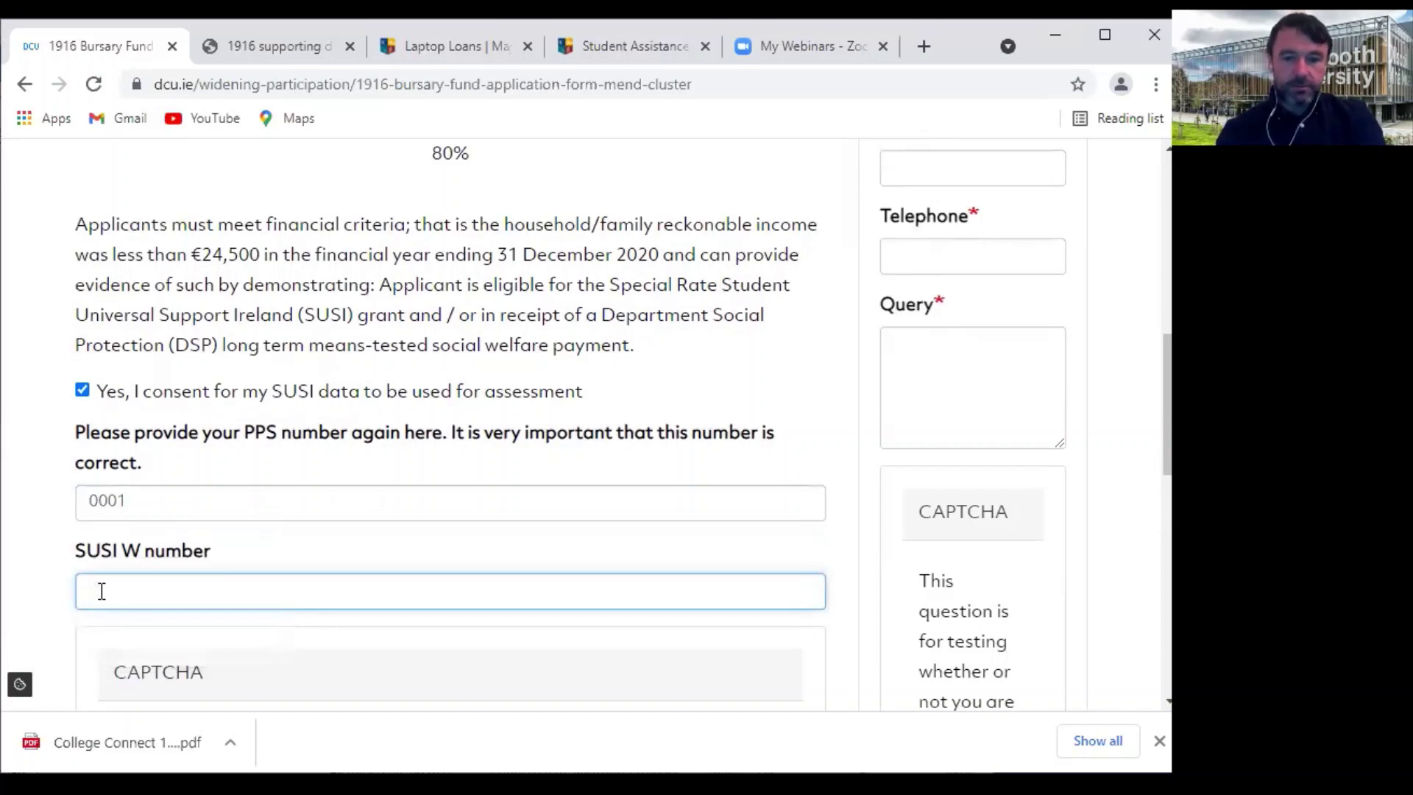
{"action": "type", "text": "000"}
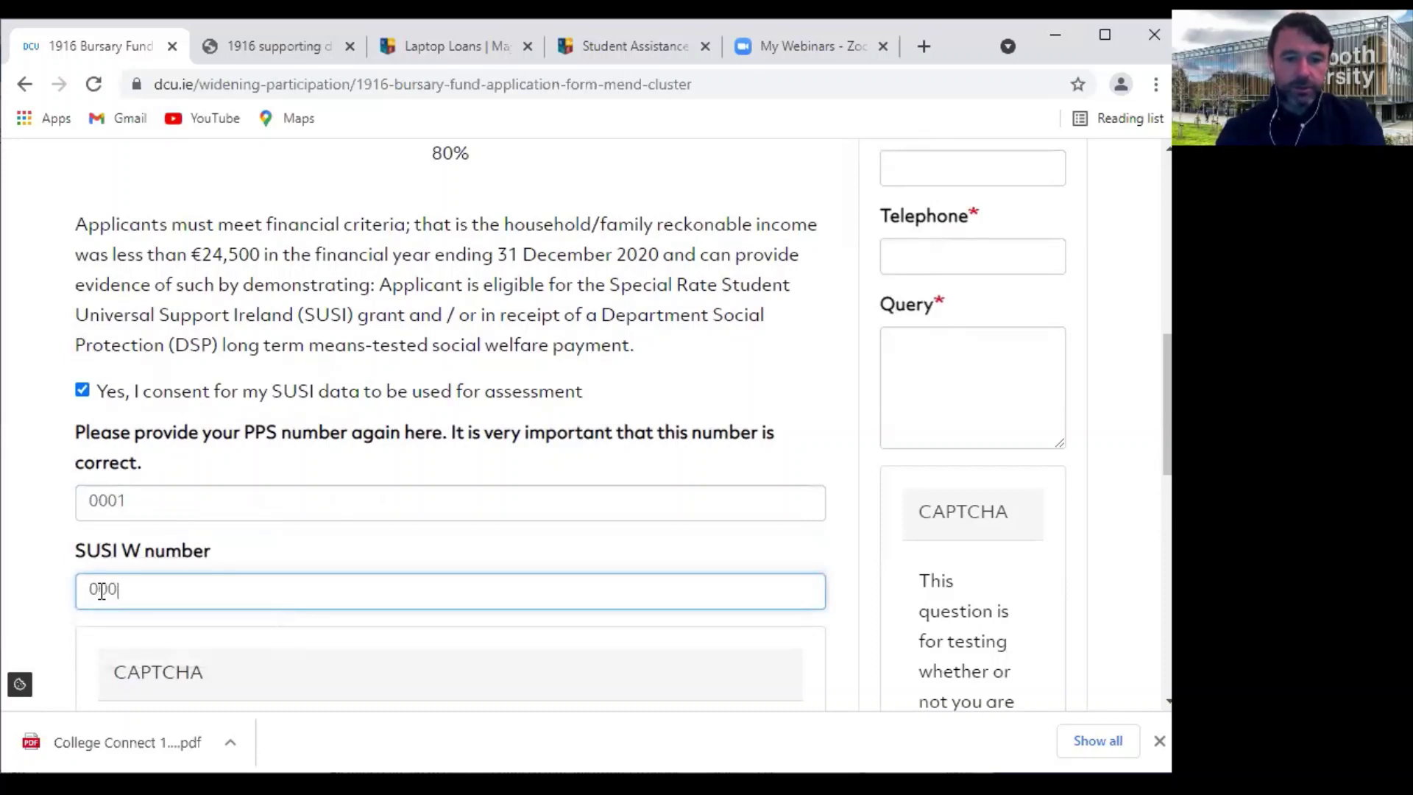
Pass the reCAPTCHA by selecting the three bridge images, then continue to page 10
{"action": "scroll", "coordinate": [382, 589], "scroll_direction": "down", "scroll_amount": 1}
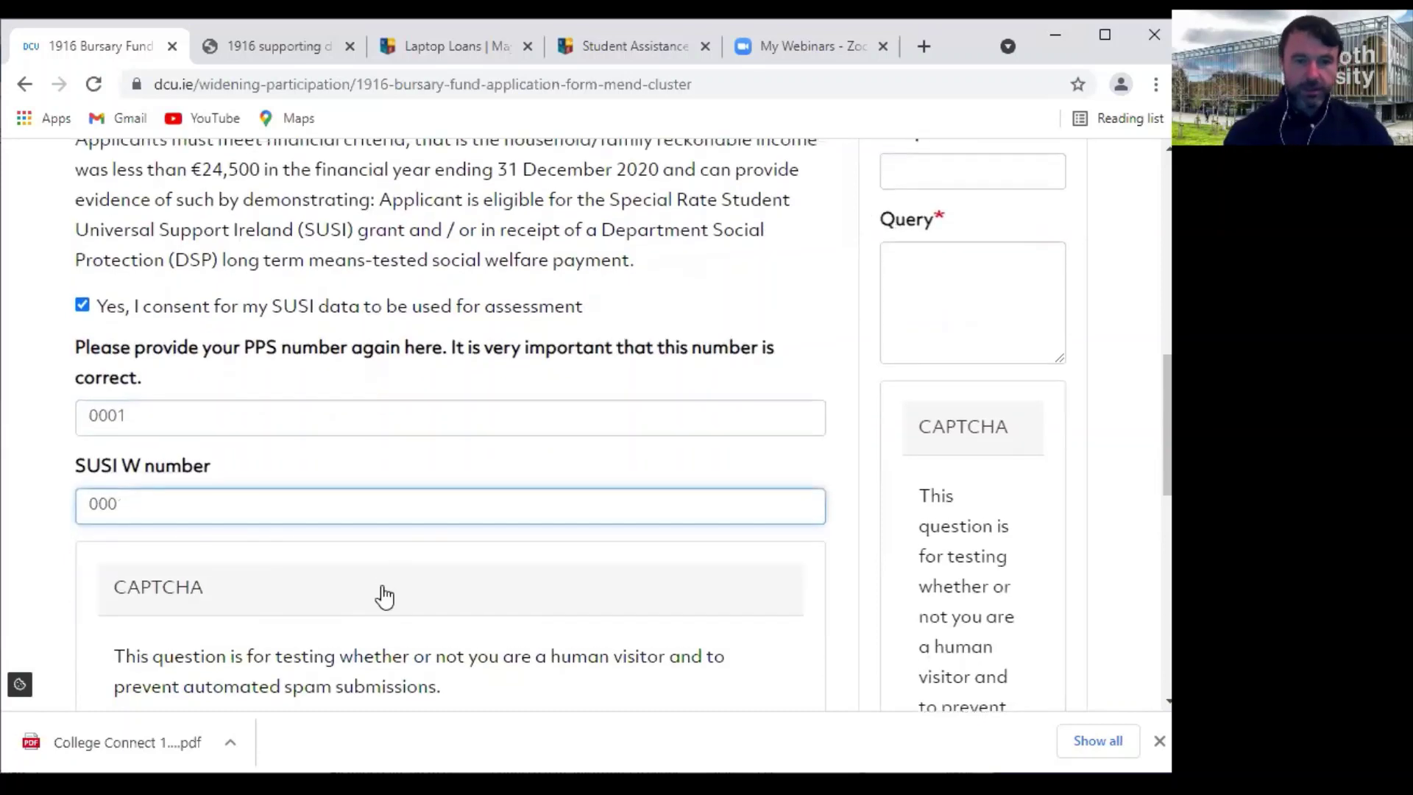
{"action": "scroll", "coordinate": [221, 508], "scroll_direction": "down", "scroll_amount": 2}
{"action": "scroll", "coordinate": [268, 489], "scroll_direction": "down", "scroll_amount": 1}
{"action": "left_click", "coordinate": [143, 493]}
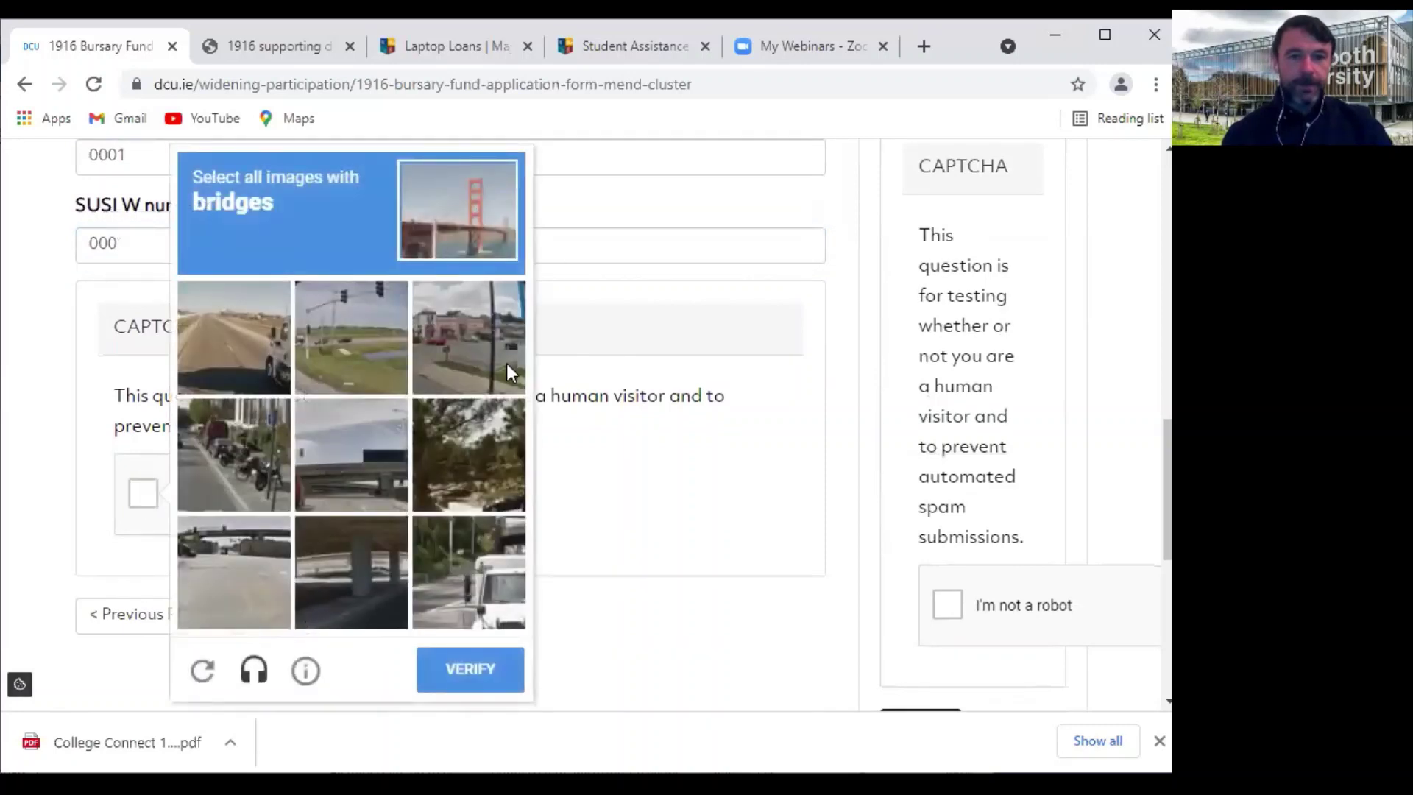
{"action": "left_click", "coordinate": [258, 550]}
{"action": "left_click", "coordinate": [352, 549]}
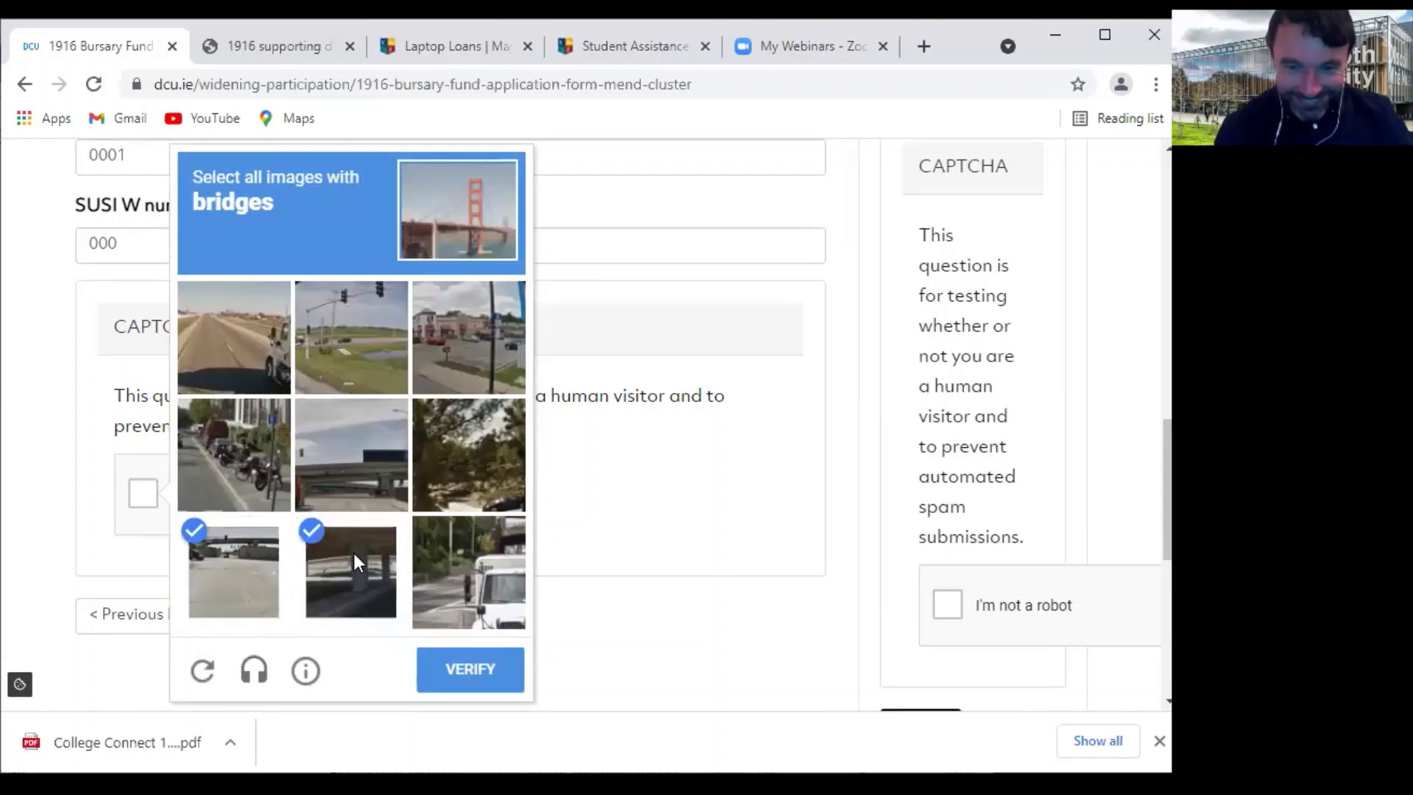
{"action": "left_click", "coordinate": [351, 461]}
{"action": "left_click", "coordinate": [461, 670]}
{"action": "left_click", "coordinate": [289, 619]}
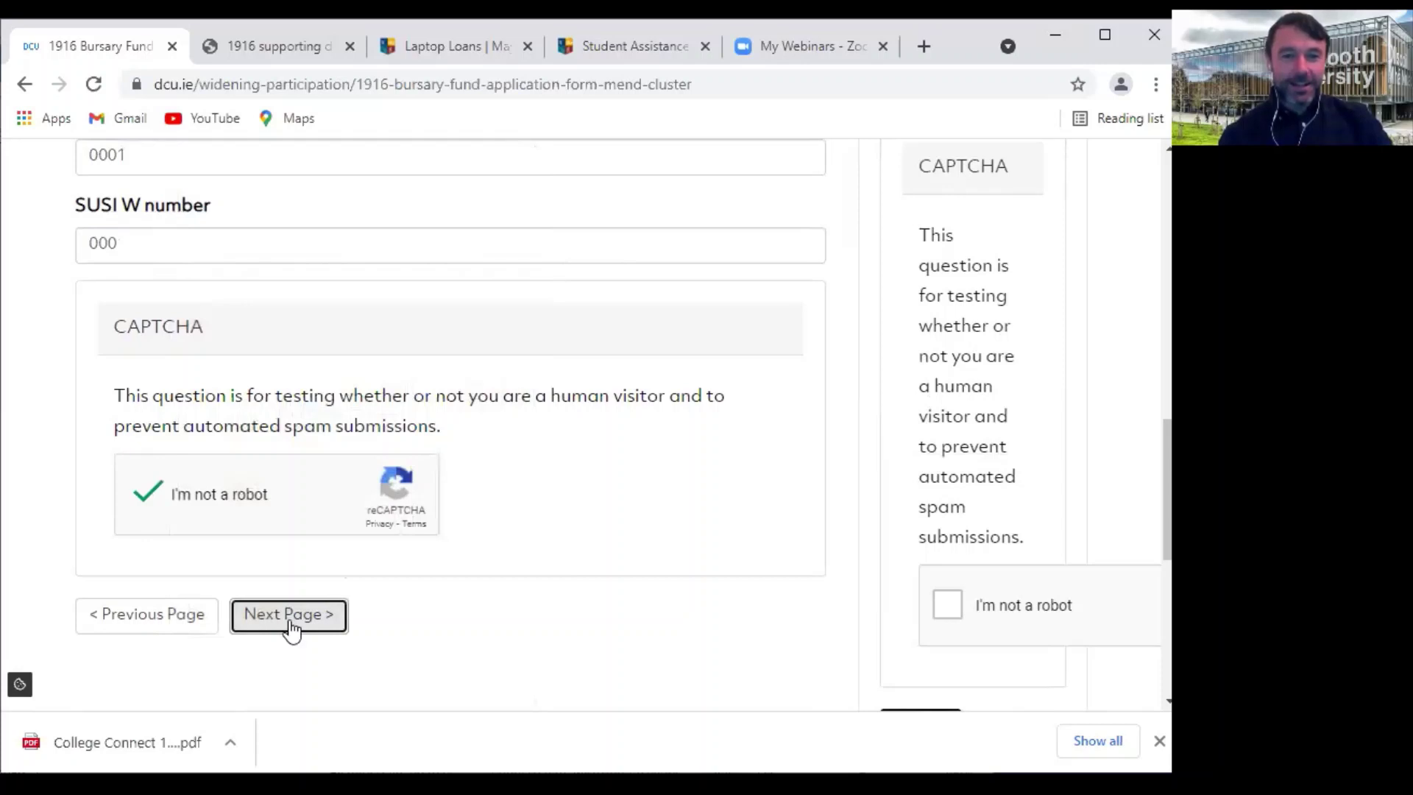
{"action": "scroll", "coordinate": [474, 492], "scroll_direction": "down", "scroll_amount": 3}
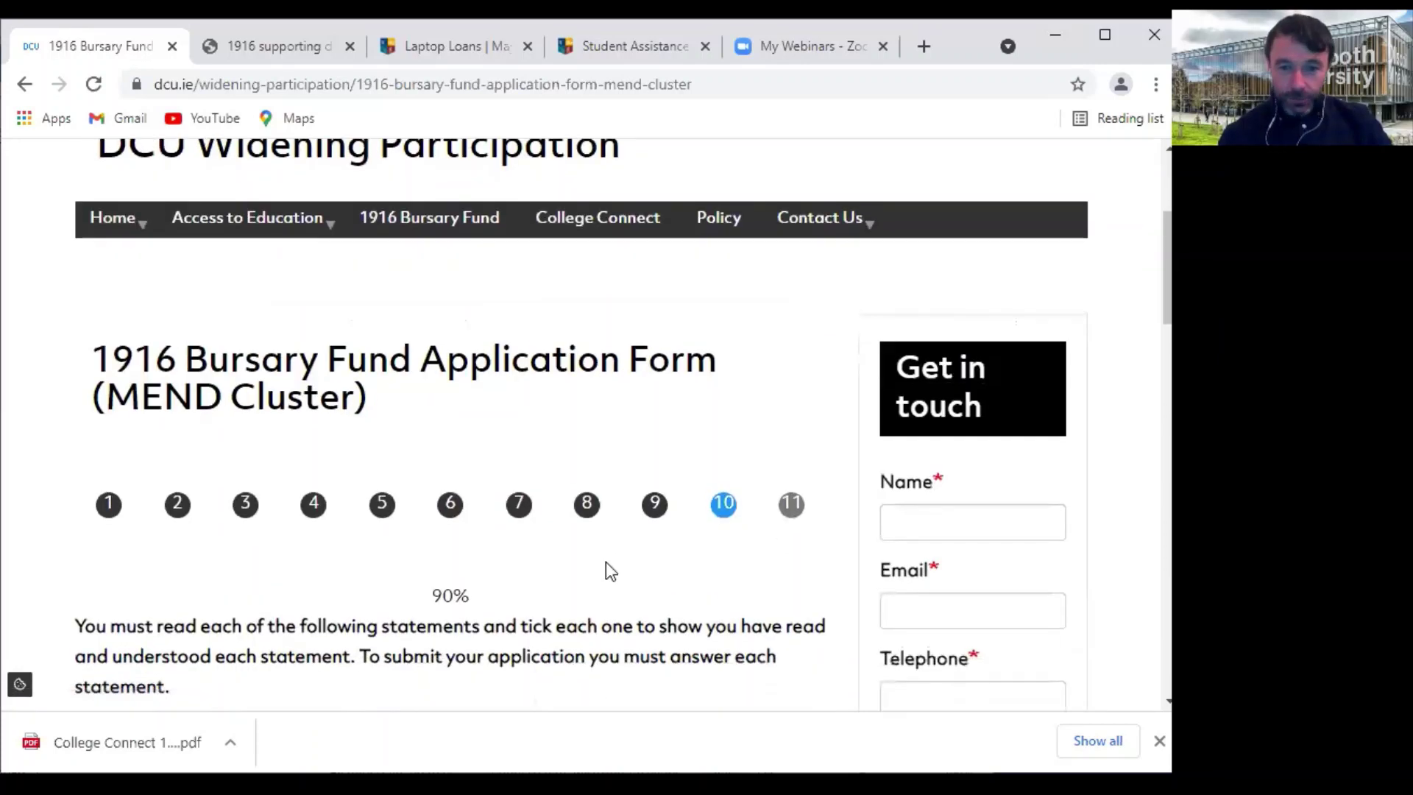
Tick the accuracy, independent financial review and MEND data-sharing declarations
{"action": "scroll", "coordinate": [473, 600], "scroll_direction": "down", "scroll_amount": 3}
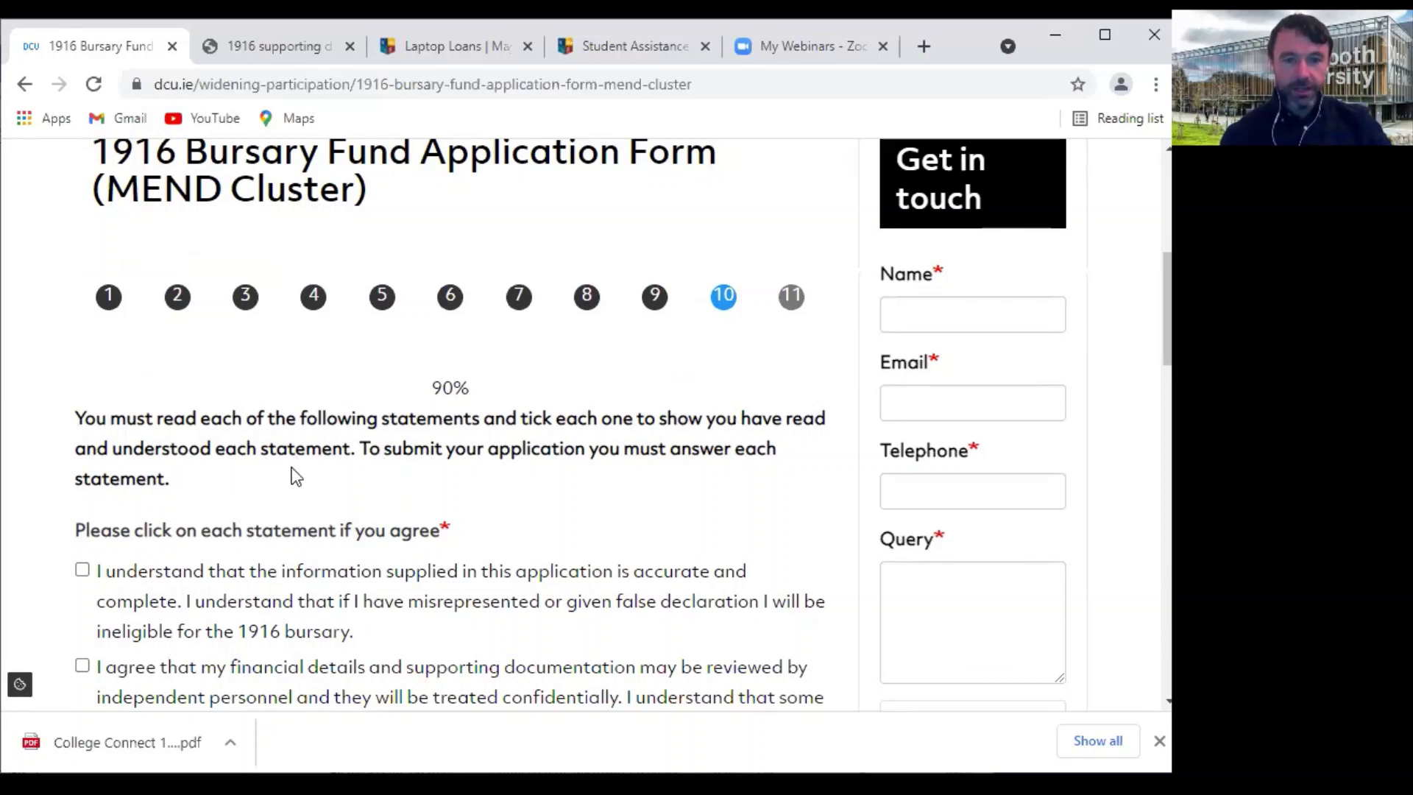
{"action": "scroll", "coordinate": [230, 589], "scroll_direction": "down", "scroll_amount": 5}
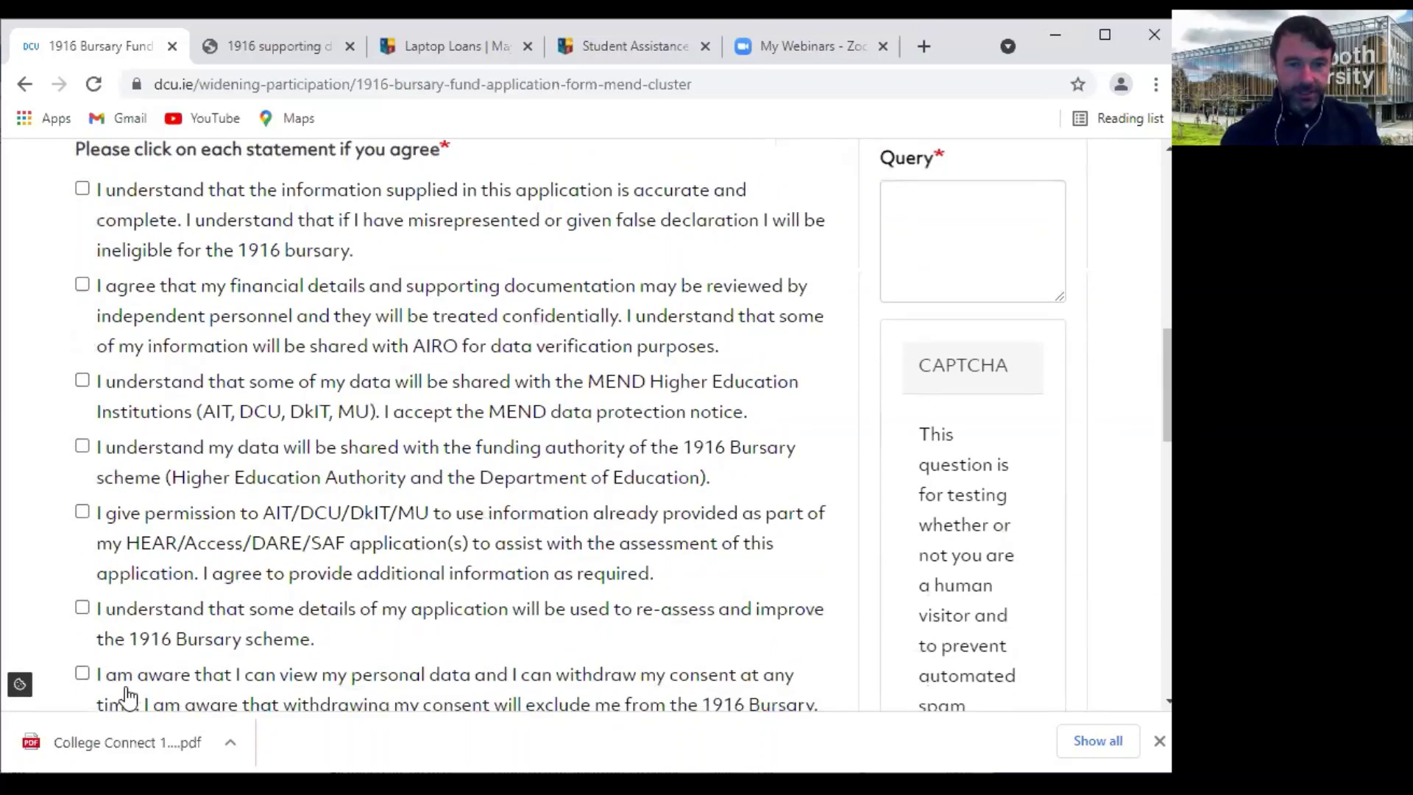
{"action": "scroll", "coordinate": [129, 696], "scroll_direction": "down", "scroll_amount": 3}
{"action": "scroll", "coordinate": [126, 692], "scroll_direction": "down", "scroll_amount": 1}
{"action": "scroll", "coordinate": [177, 365], "scroll_direction": "up", "scroll_amount": 6}
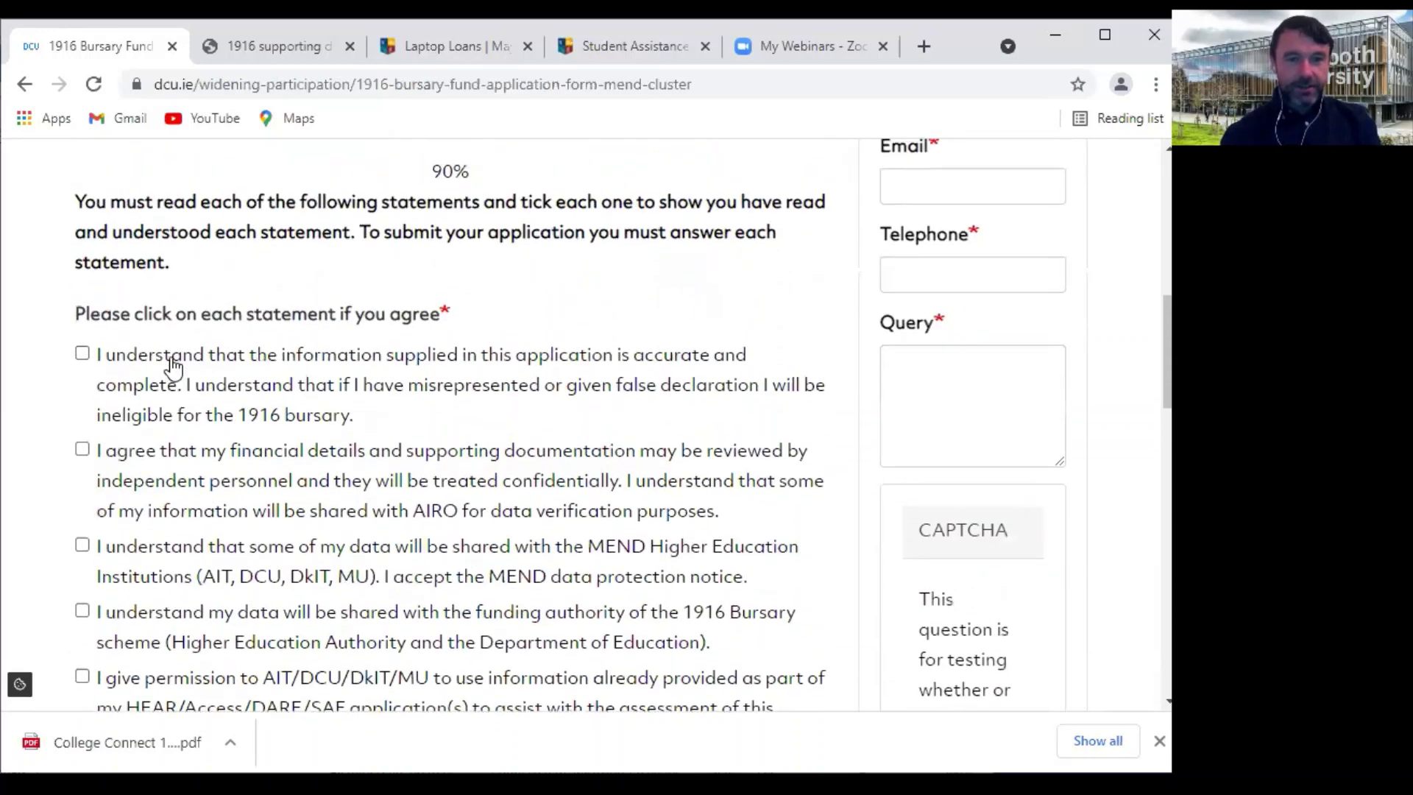
{"action": "left_click", "coordinate": [82, 359]}
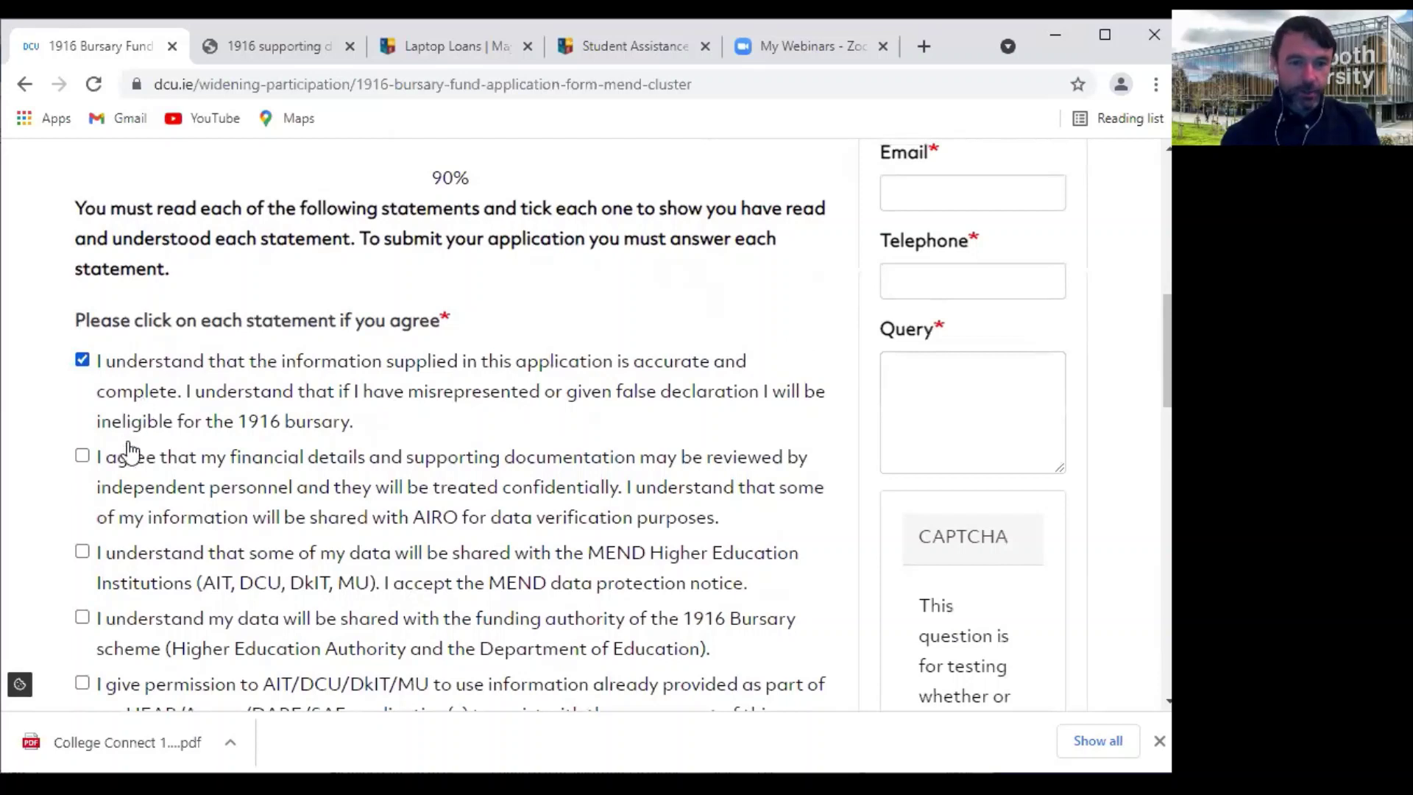
{"action": "left_click", "coordinate": [83, 456]}
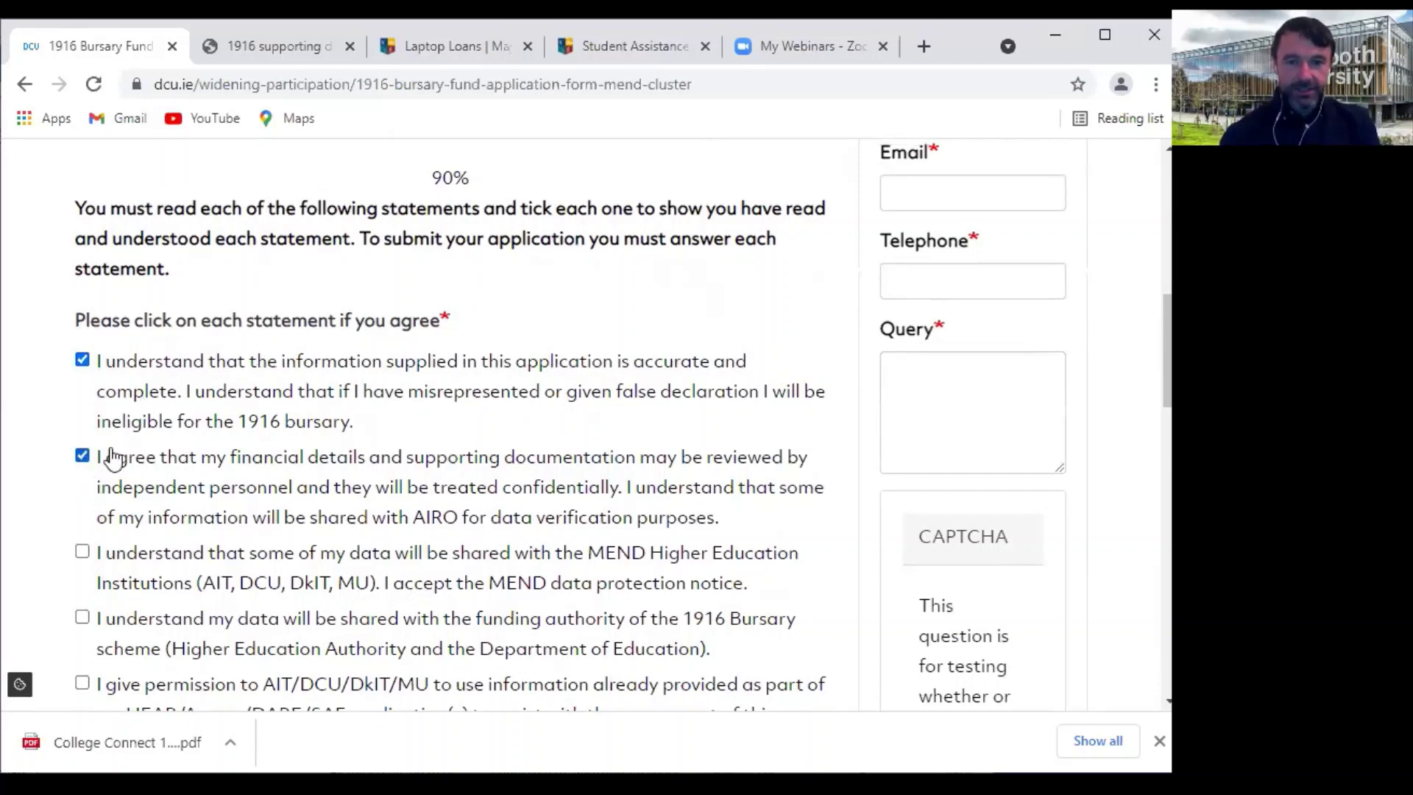
{"action": "left_click", "coordinate": [82, 552]}
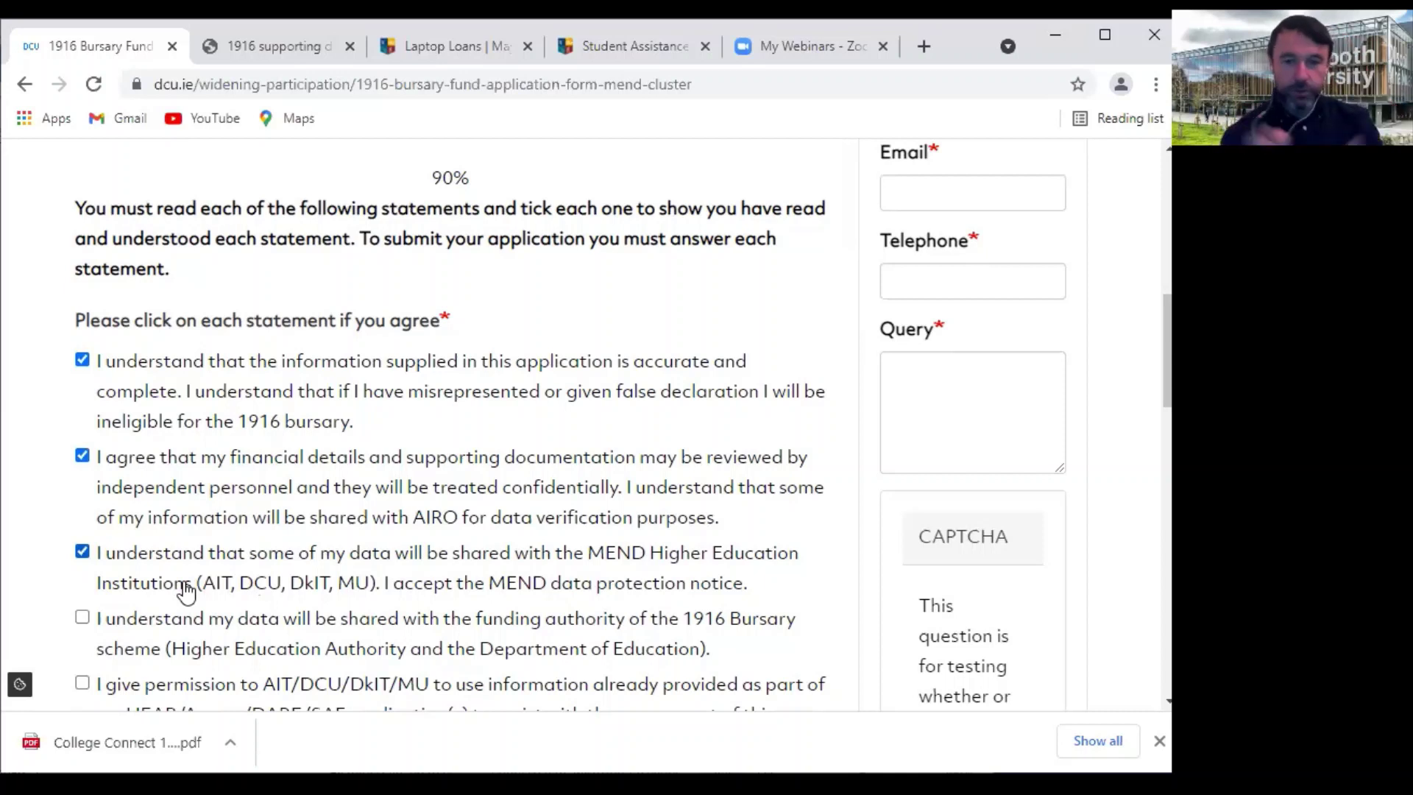
Tick the funding authority, HEAR/Access/DARE/SAF reuse, scheme improvement and view/withdraw data declarations
{"action": "scroll", "coordinate": [185, 589], "scroll_direction": "down", "scroll_amount": 2}
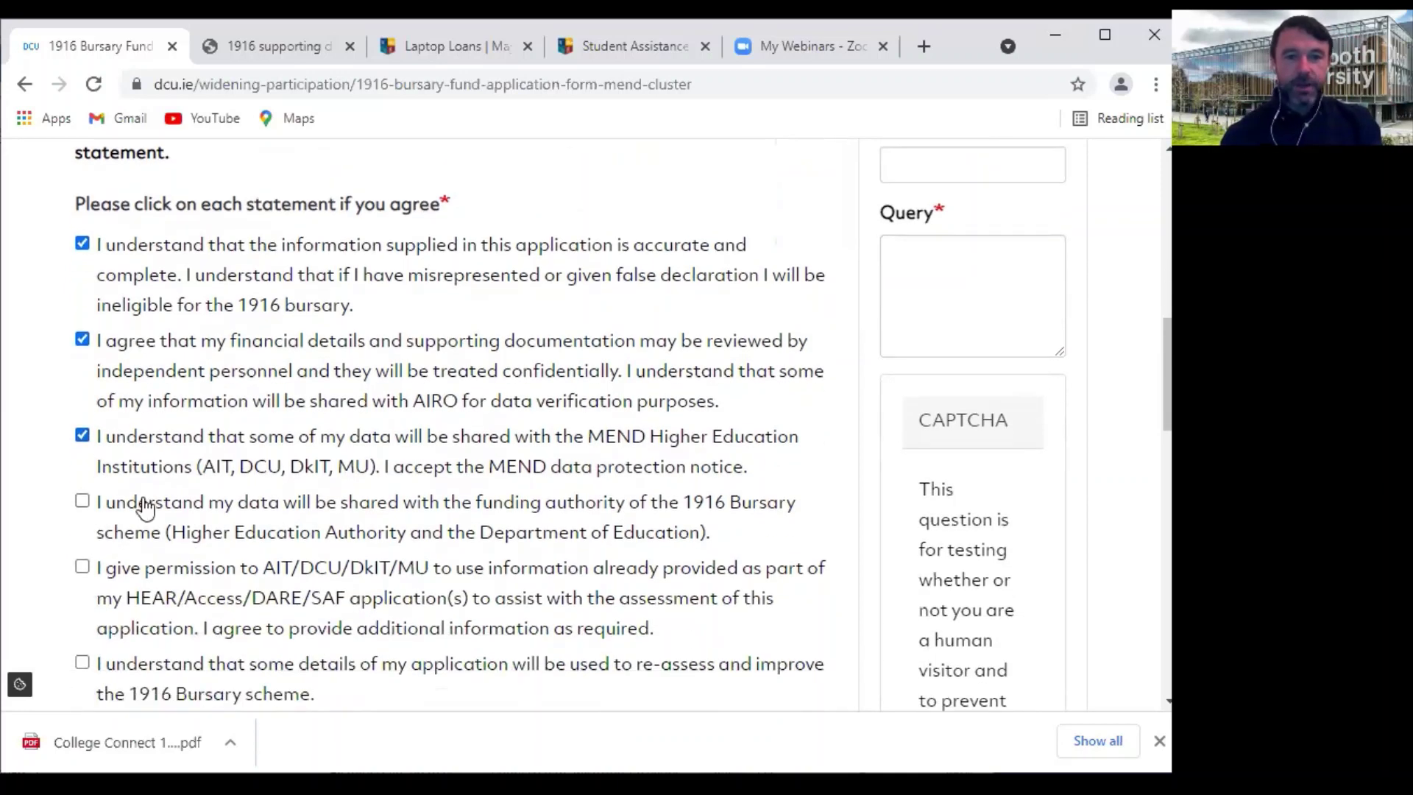
{"action": "left_click", "coordinate": [82, 502]}
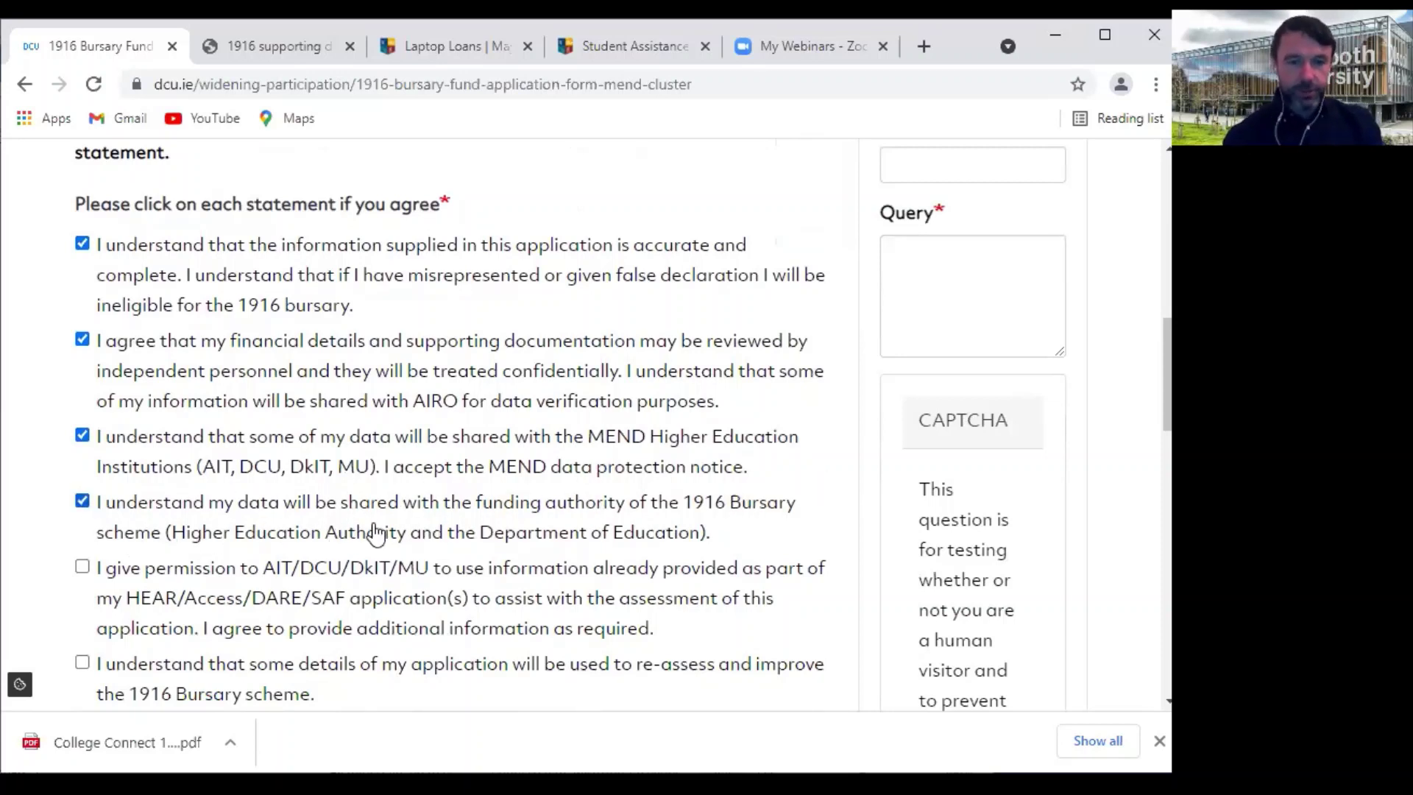
{"action": "left_click", "coordinate": [83, 567]}
{"action": "scroll", "coordinate": [404, 571], "scroll_direction": "down", "scroll_amount": 3}
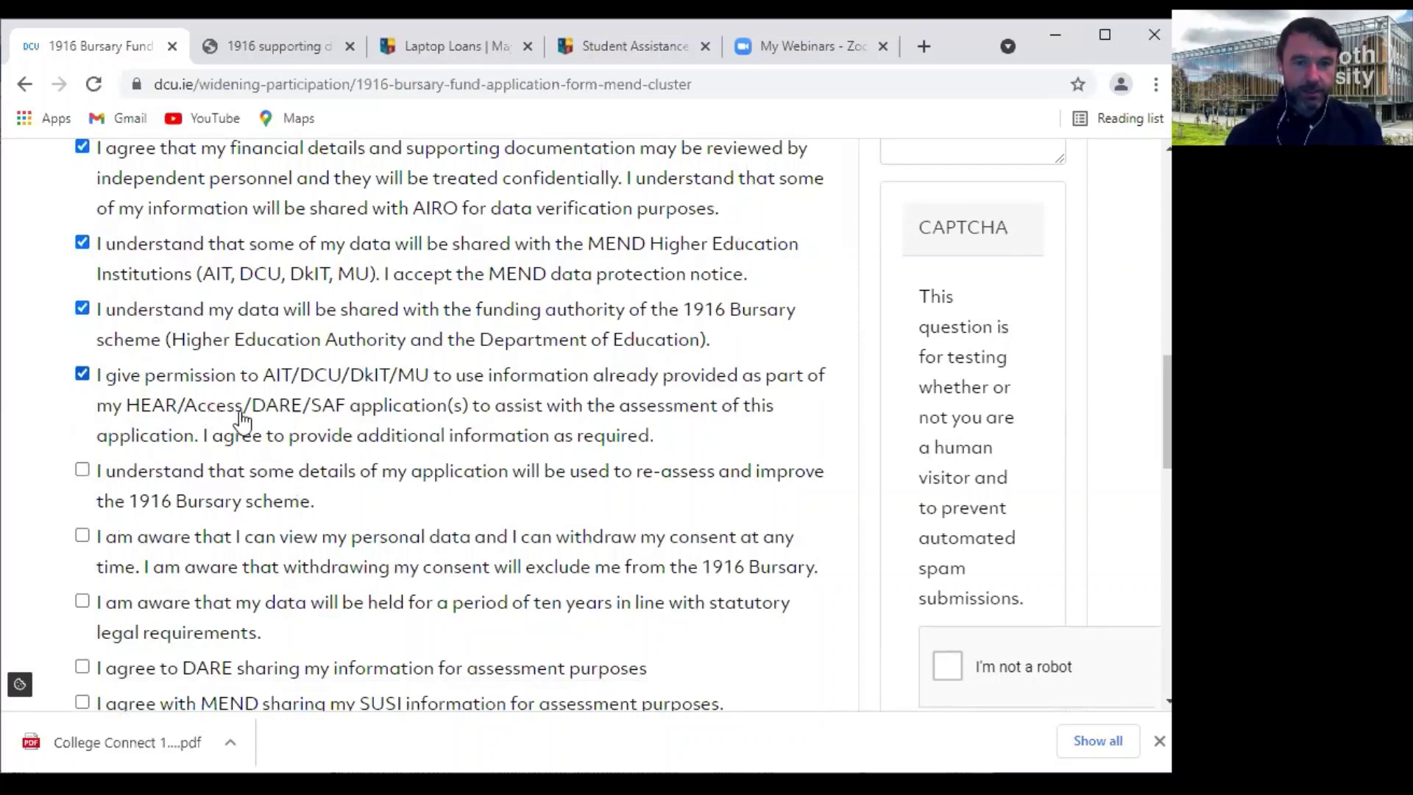
{"action": "left_click", "coordinate": [86, 472]}
{"action": "left_click", "coordinate": [84, 537]}
{"action": "scroll", "coordinate": [110, 563], "scroll_direction": "down", "scroll_amount": 3}
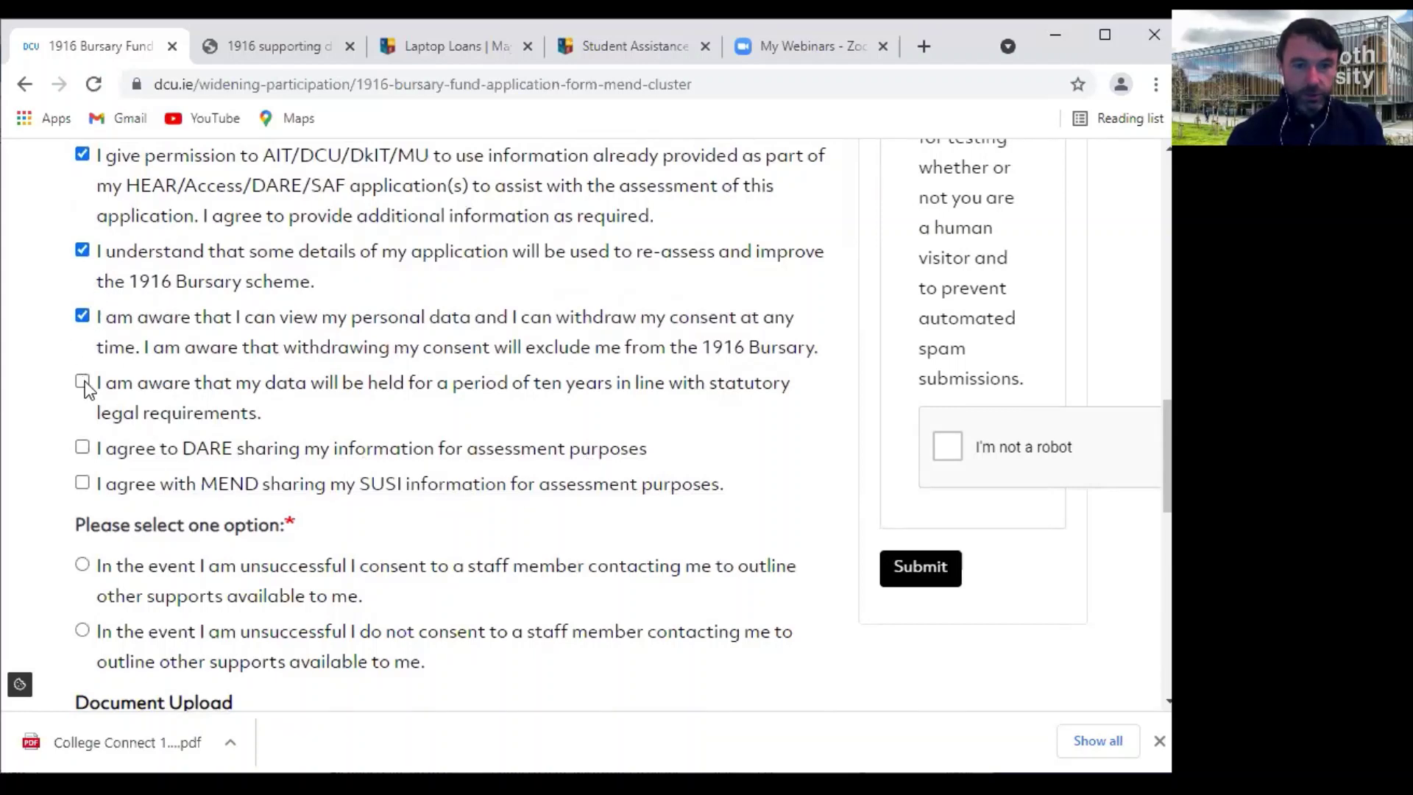
{"action": "scroll", "coordinate": [192, 542], "scroll_direction": "down", "scroll_amount": 2}
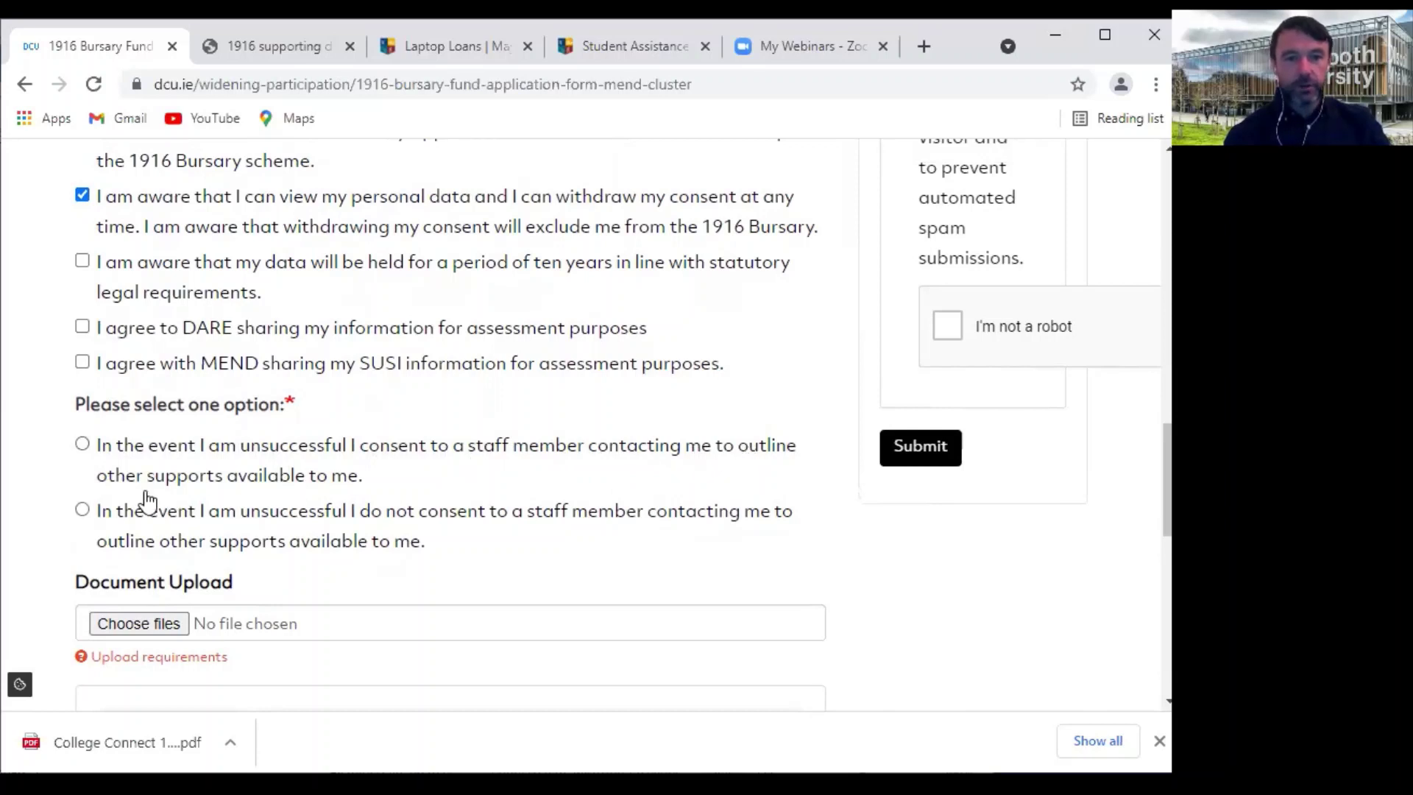
Consent to staff contact if unsuccessful, and tick the ten-year retention, DARE and MEND SUSI statements
{"action": "left_click", "coordinate": [83, 445]}
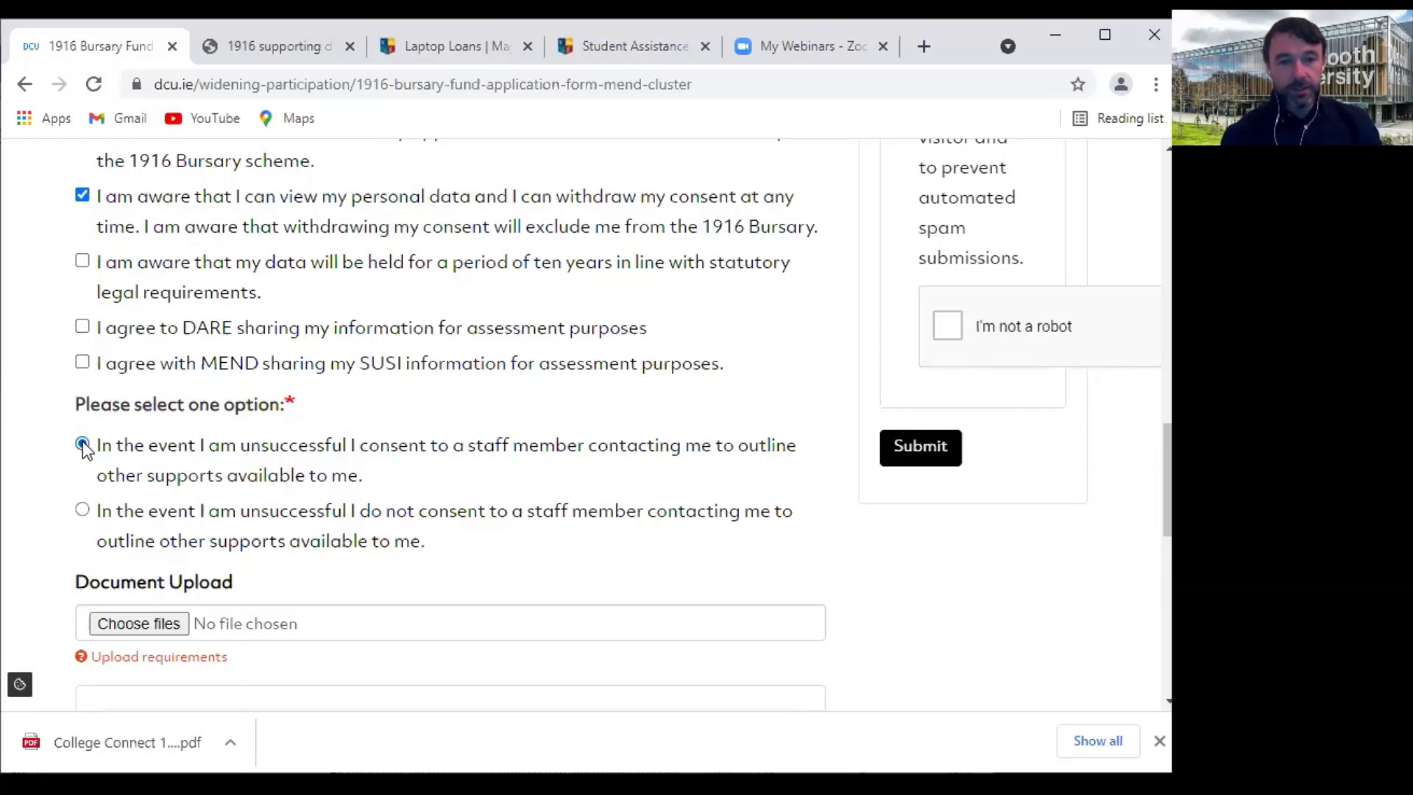
{"action": "left_click", "coordinate": [83, 445]}
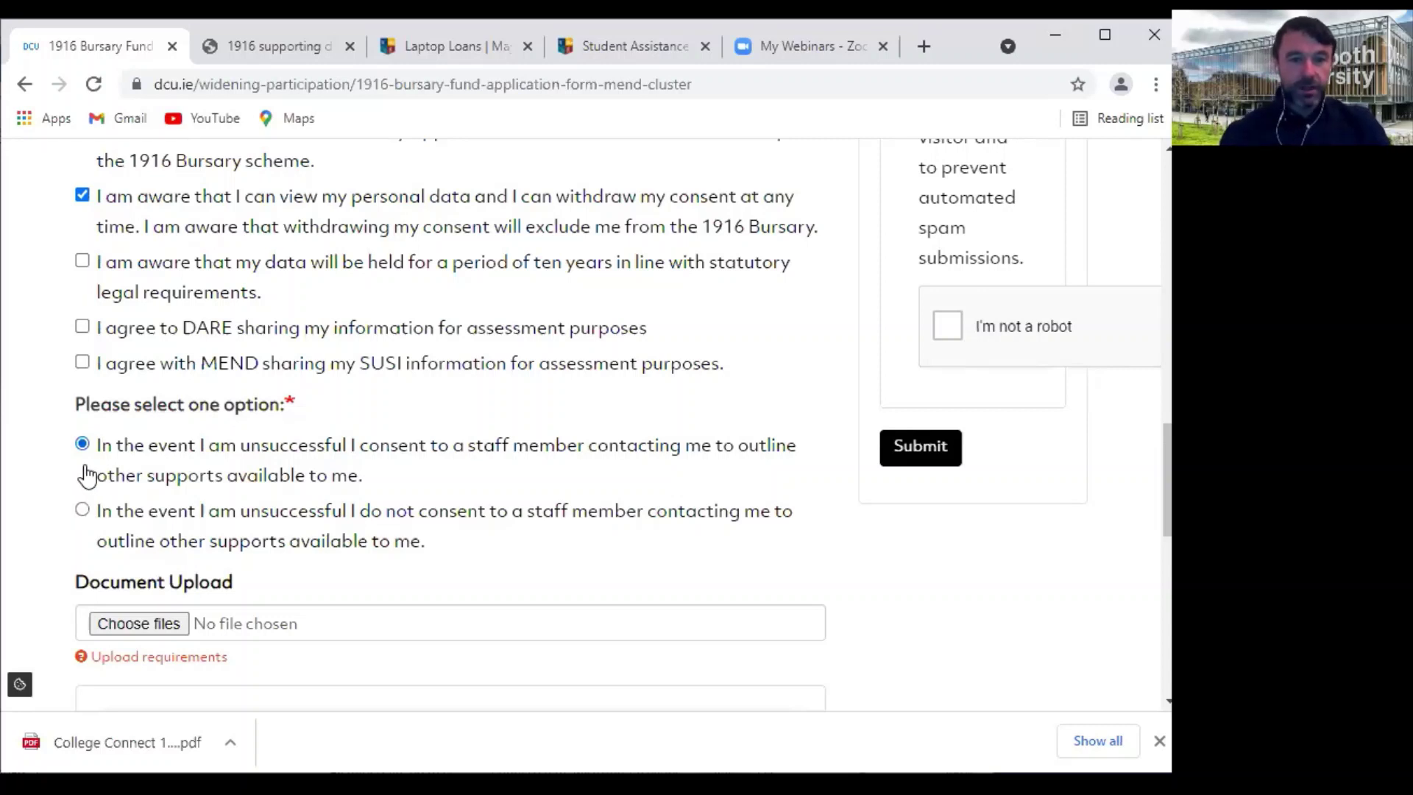
{"action": "left_click", "coordinate": [79, 263]}
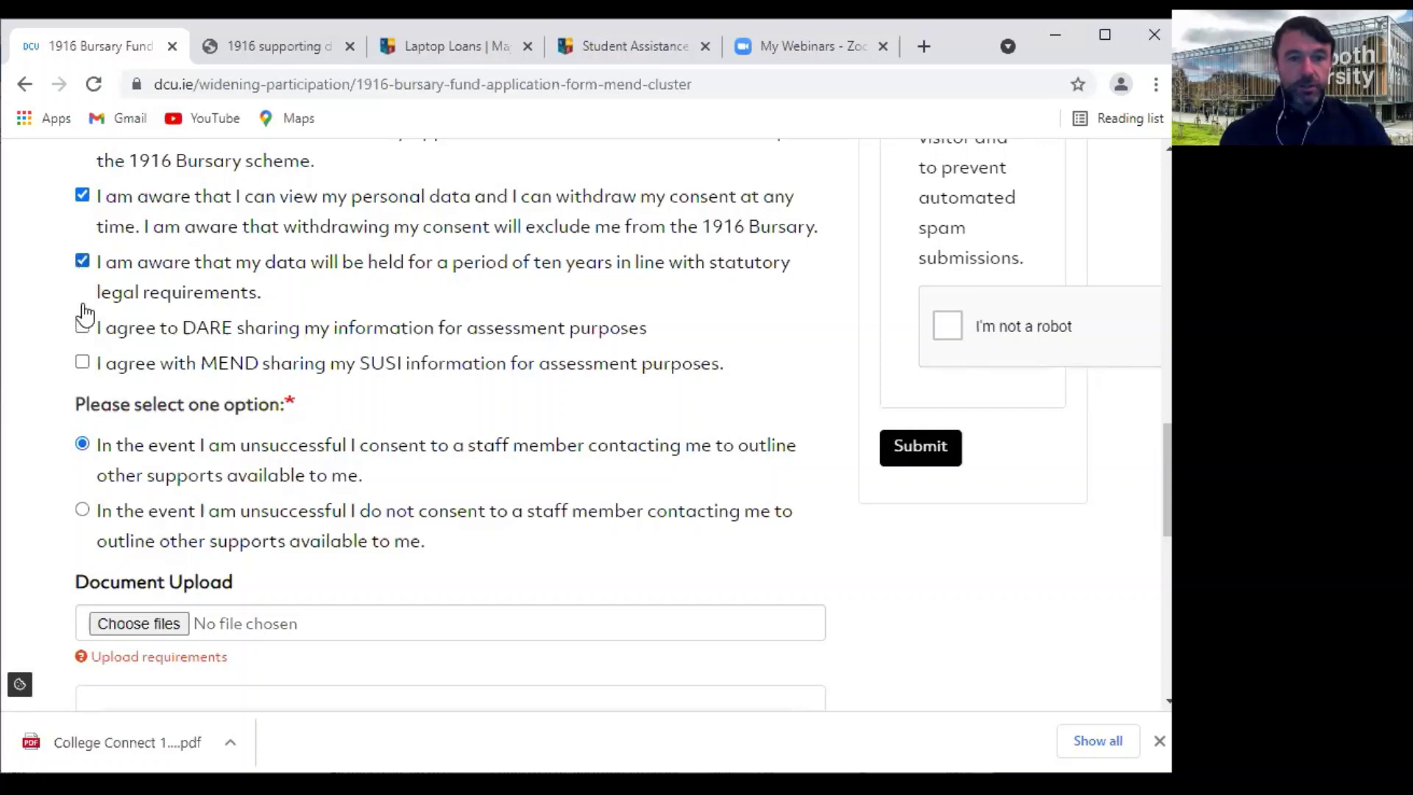
{"action": "left_click", "coordinate": [84, 325]}
{"action": "left_click", "coordinate": [83, 364]}
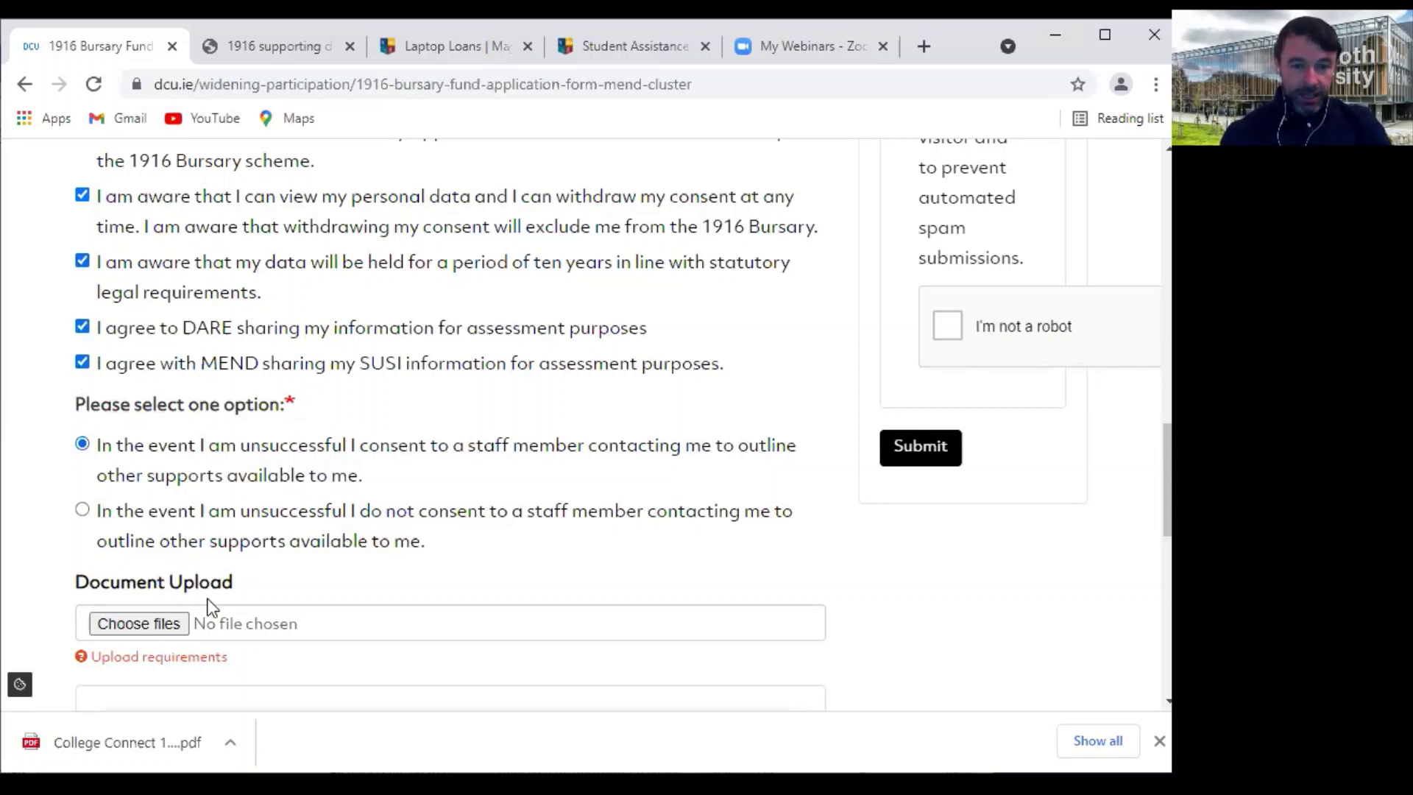
{"action": "scroll", "coordinate": [176, 596], "scroll_direction": "down", "scroll_amount": 2}
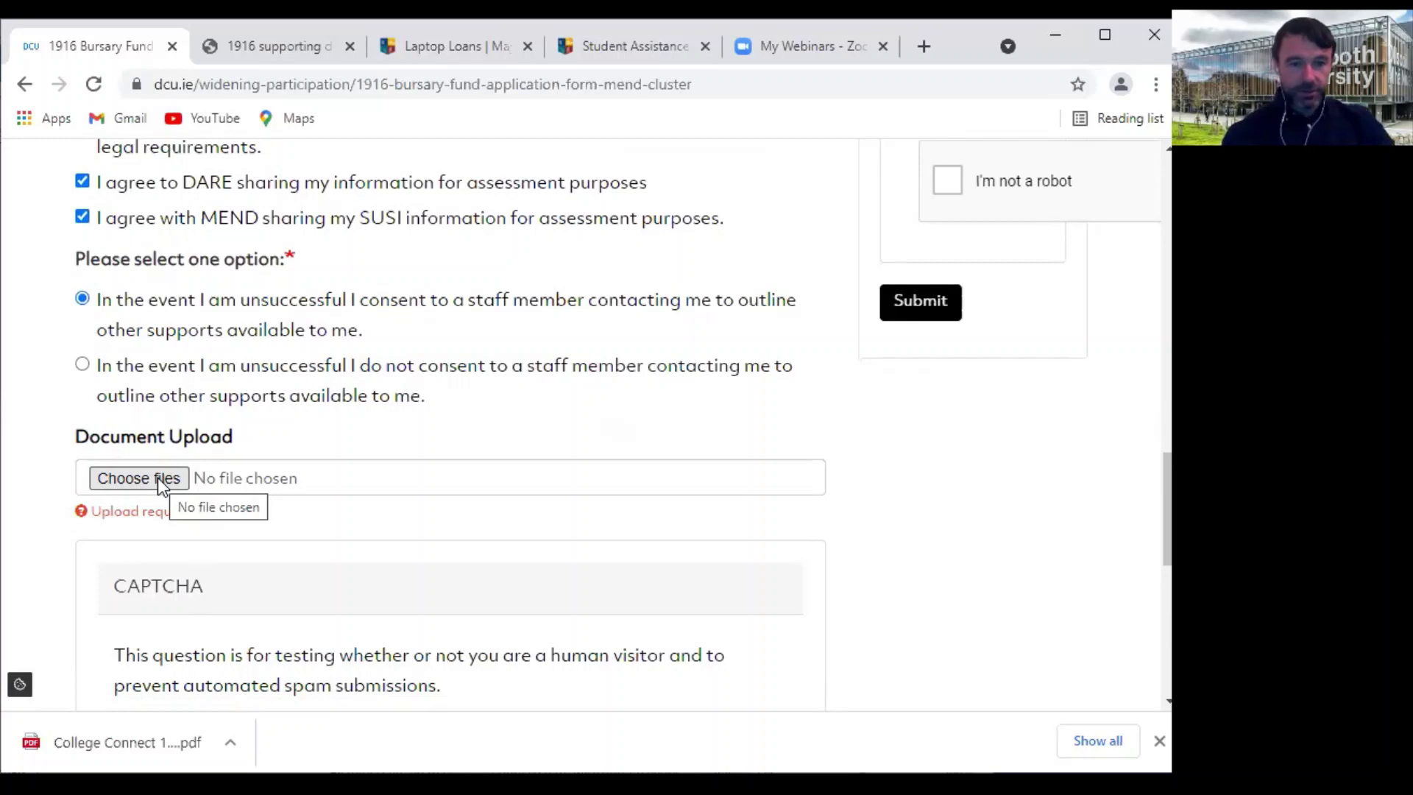
{"action": "mouse_move", "coordinate": [133, 519]}
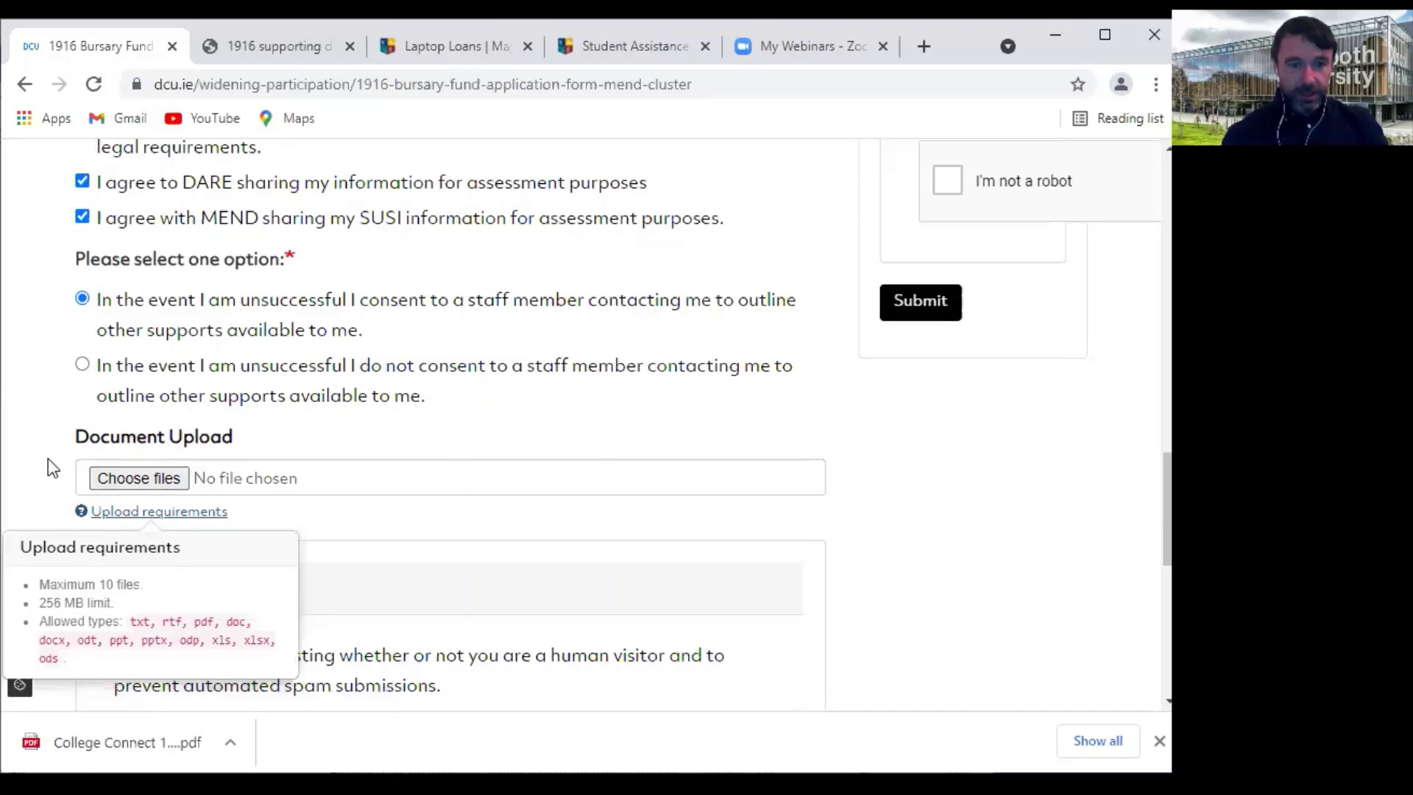
{"action": "left_click", "coordinate": [157, 470]}
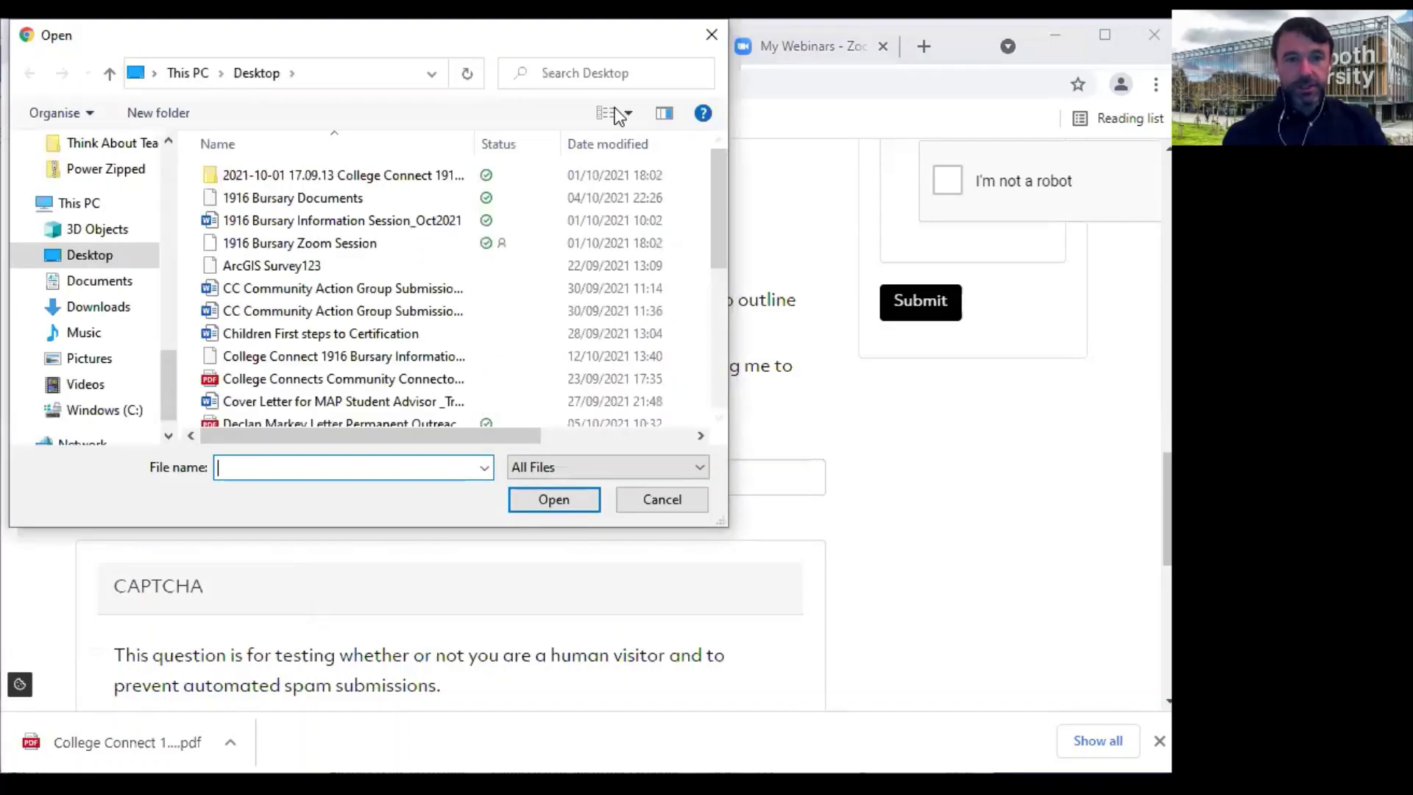
{"action": "left_click", "coordinate": [661, 499]}
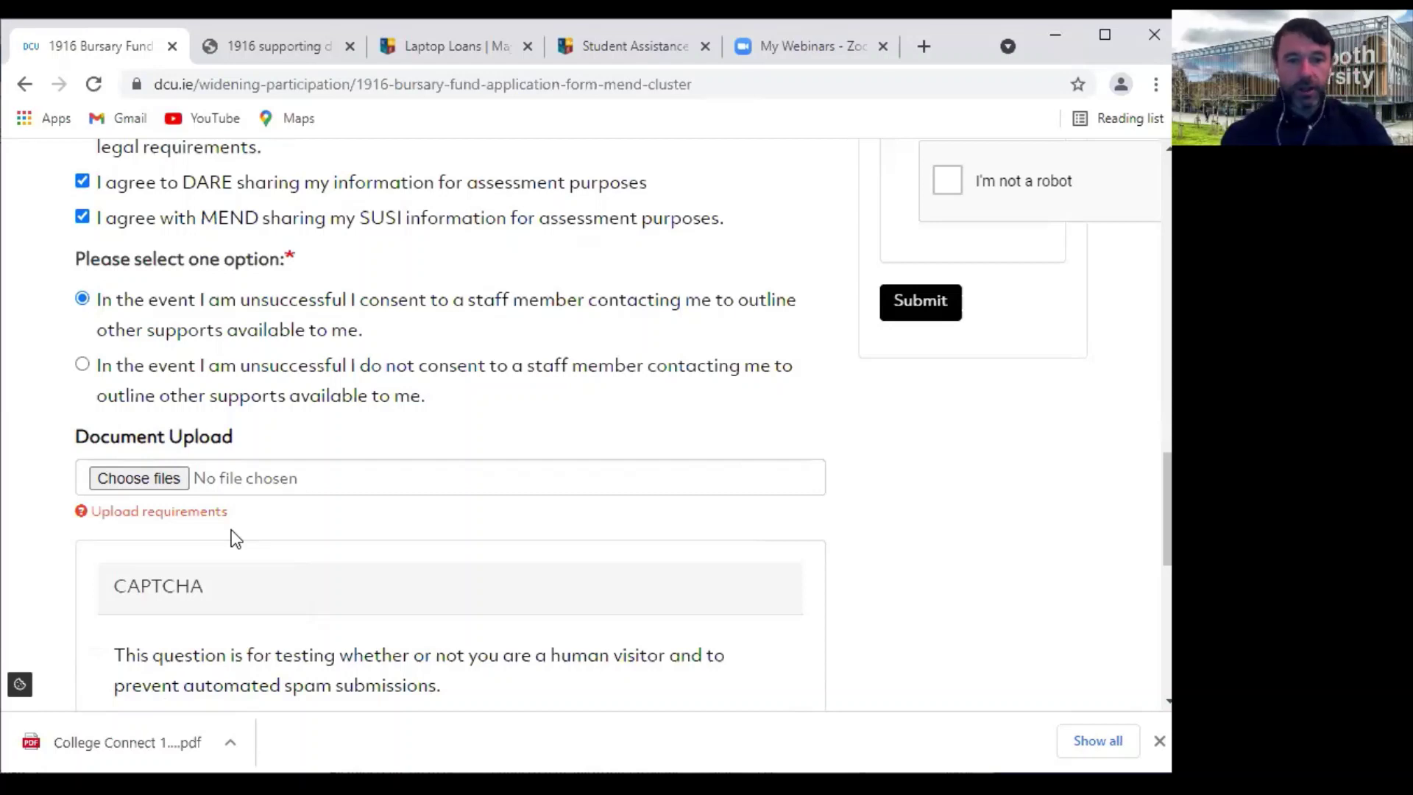
{"action": "scroll", "coordinate": [231, 529], "scroll_direction": "down", "scroll_amount": 3}
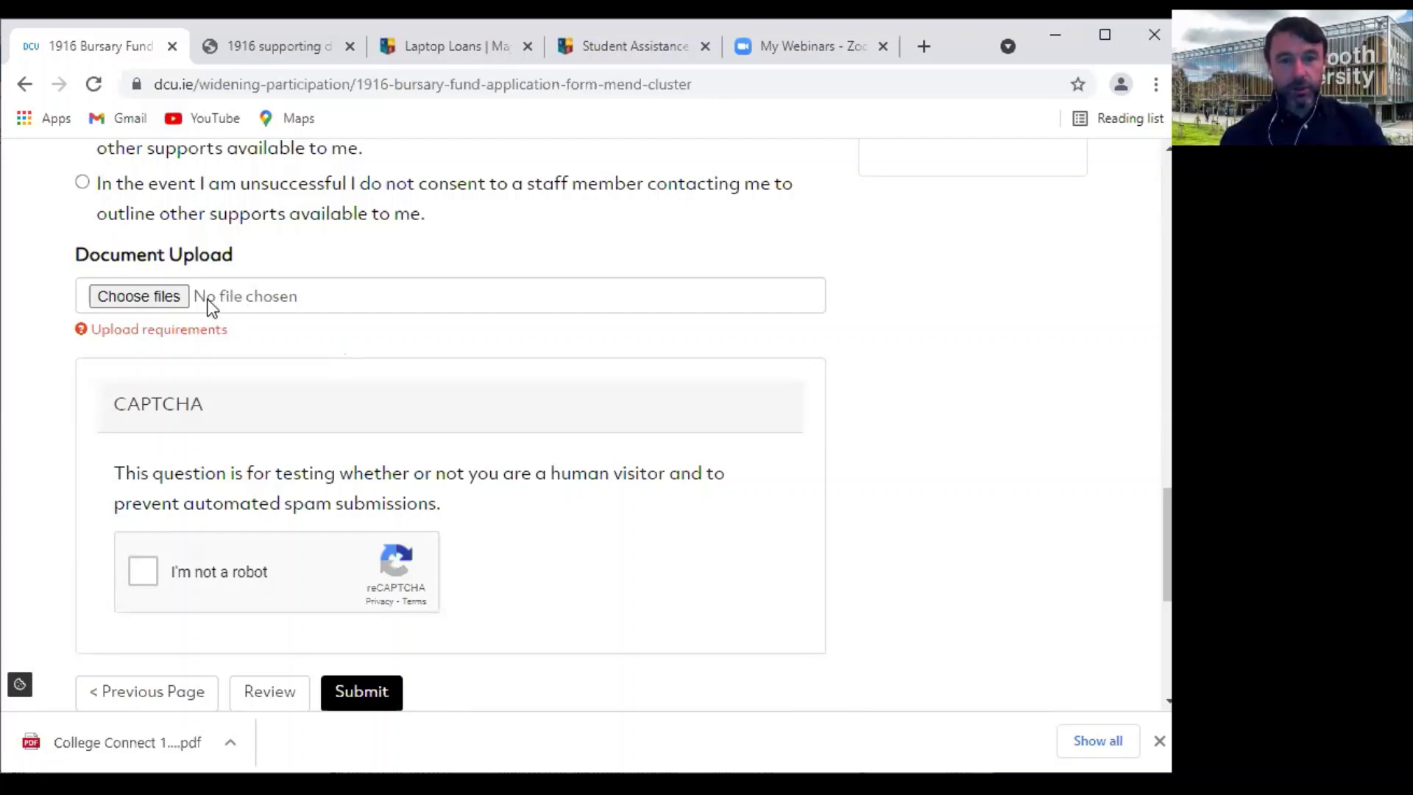
Tick the reCAPTCHA 'I'm not a robot' box to pass the human check
{"action": "left_click", "coordinate": [151, 574]}
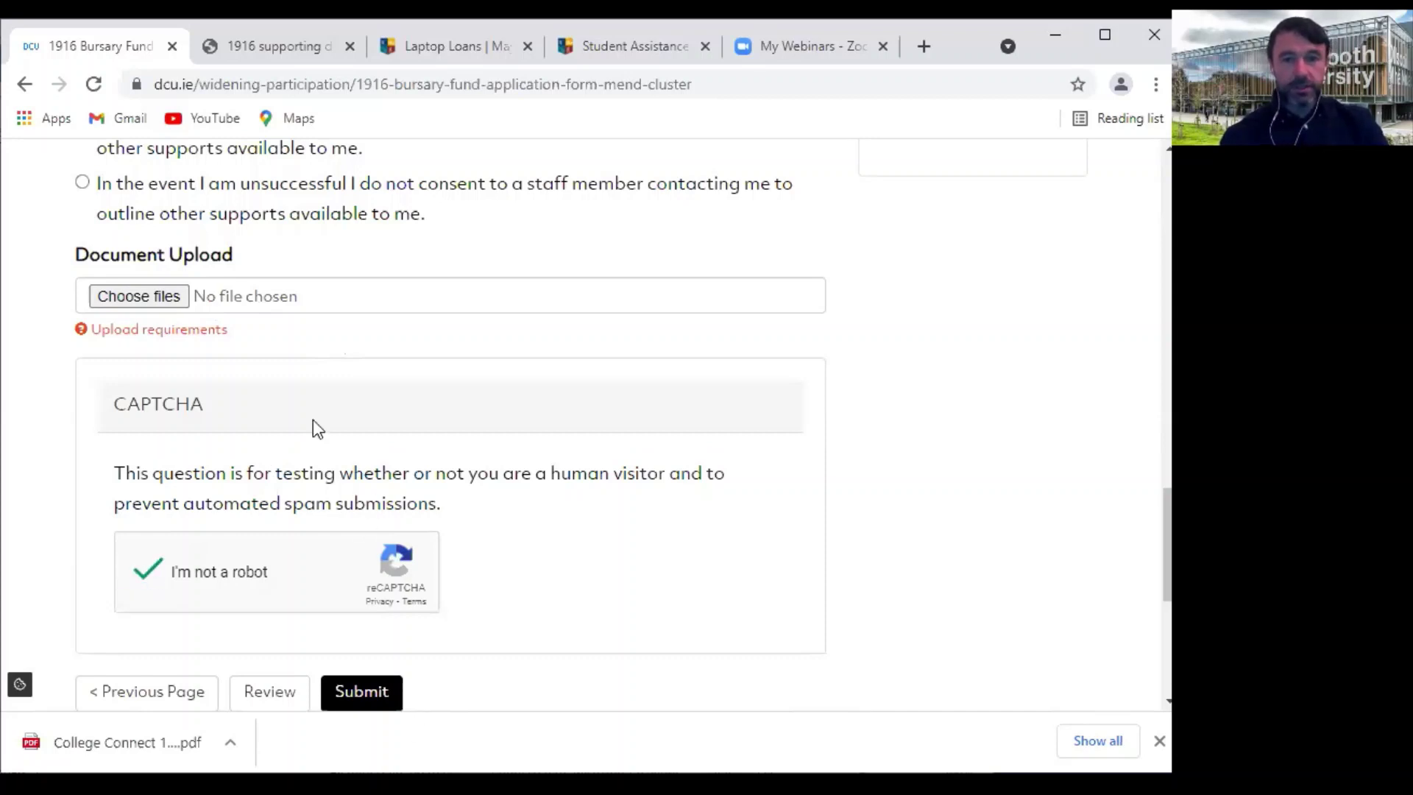
{"action": "scroll", "coordinate": [326, 465], "scroll_direction": "down", "scroll_amount": 2}
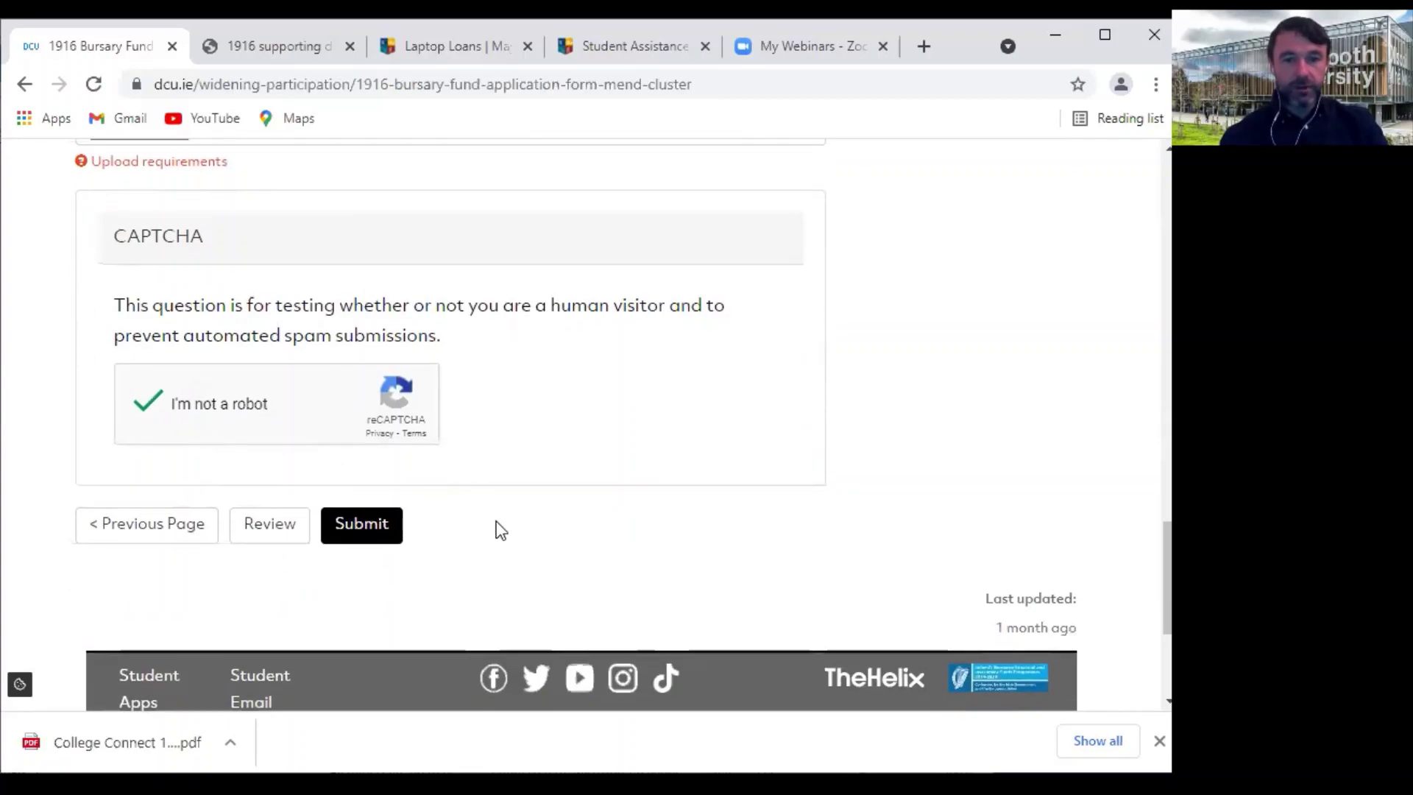
{"action": "scroll", "coordinate": [499, 530], "scroll_direction": "up", "scroll_amount": 6}
{"action": "scroll", "coordinate": [498, 530], "scroll_direction": "up", "scroll_amount": 10}
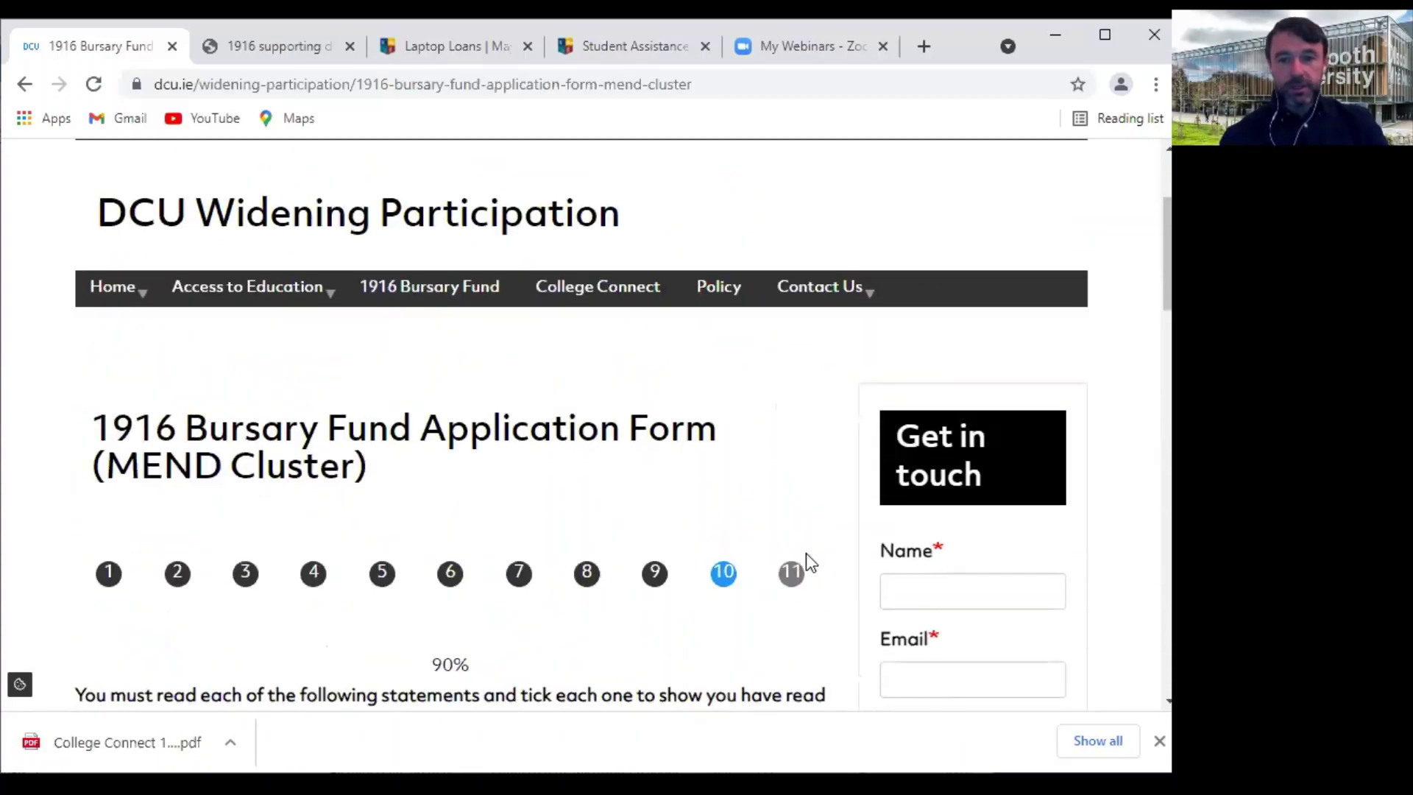
{"action": "scroll", "coordinate": [728, 592], "scroll_direction": "down", "scroll_amount": 12}
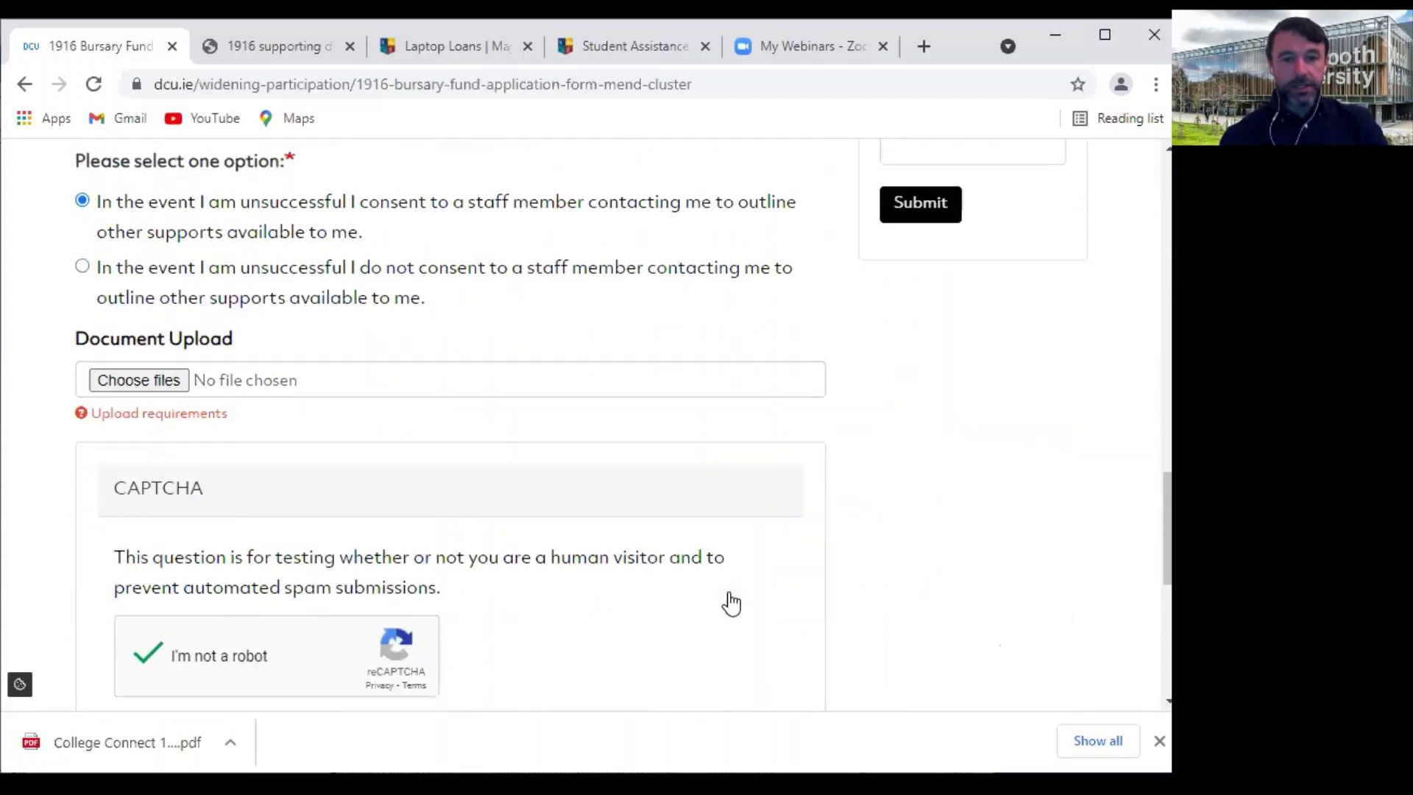
{"action": "scroll", "coordinate": [734, 601], "scroll_direction": "down", "scroll_amount": 3}
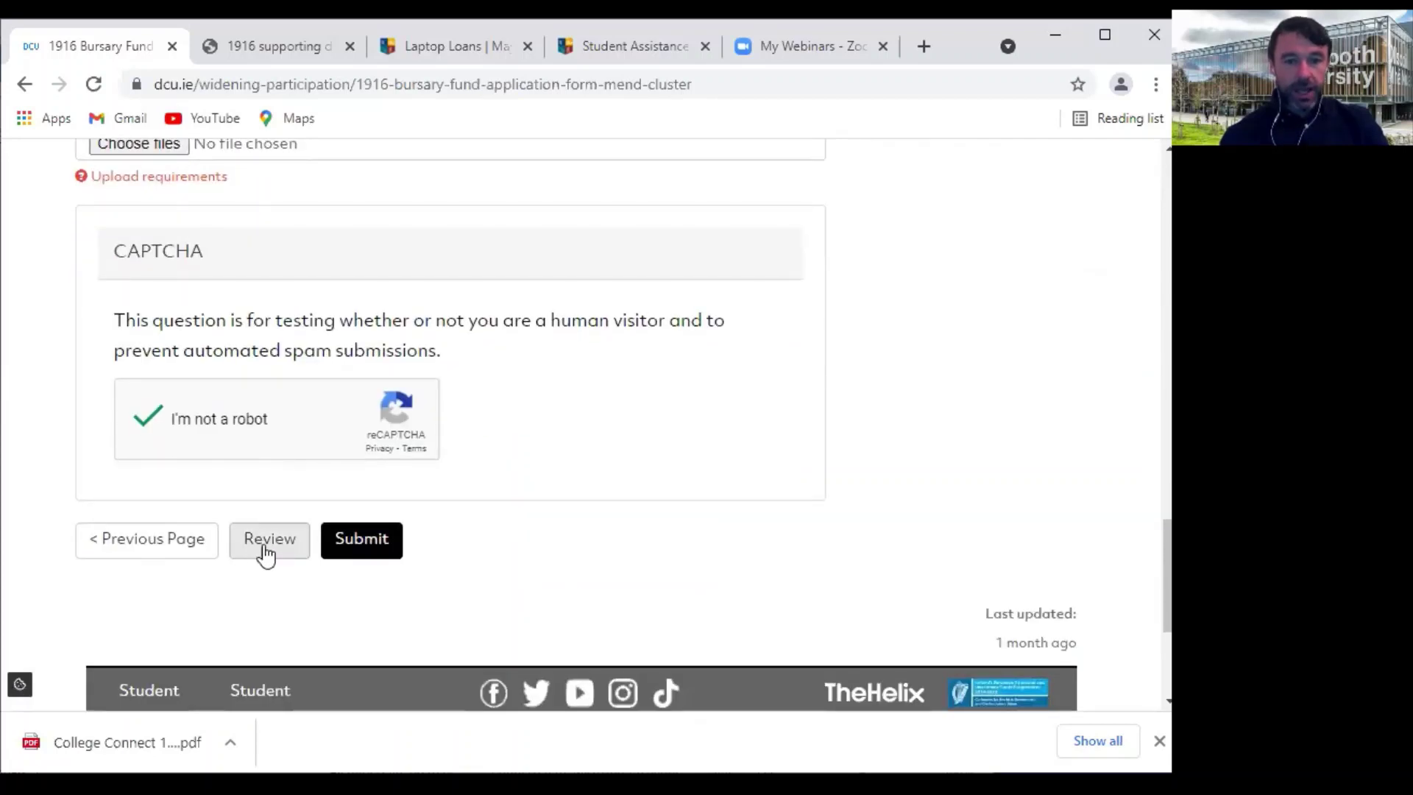
Open the page 11 review summary, scroll through all answers, then return to the previous page
{"action": "left_click", "coordinate": [270, 541]}
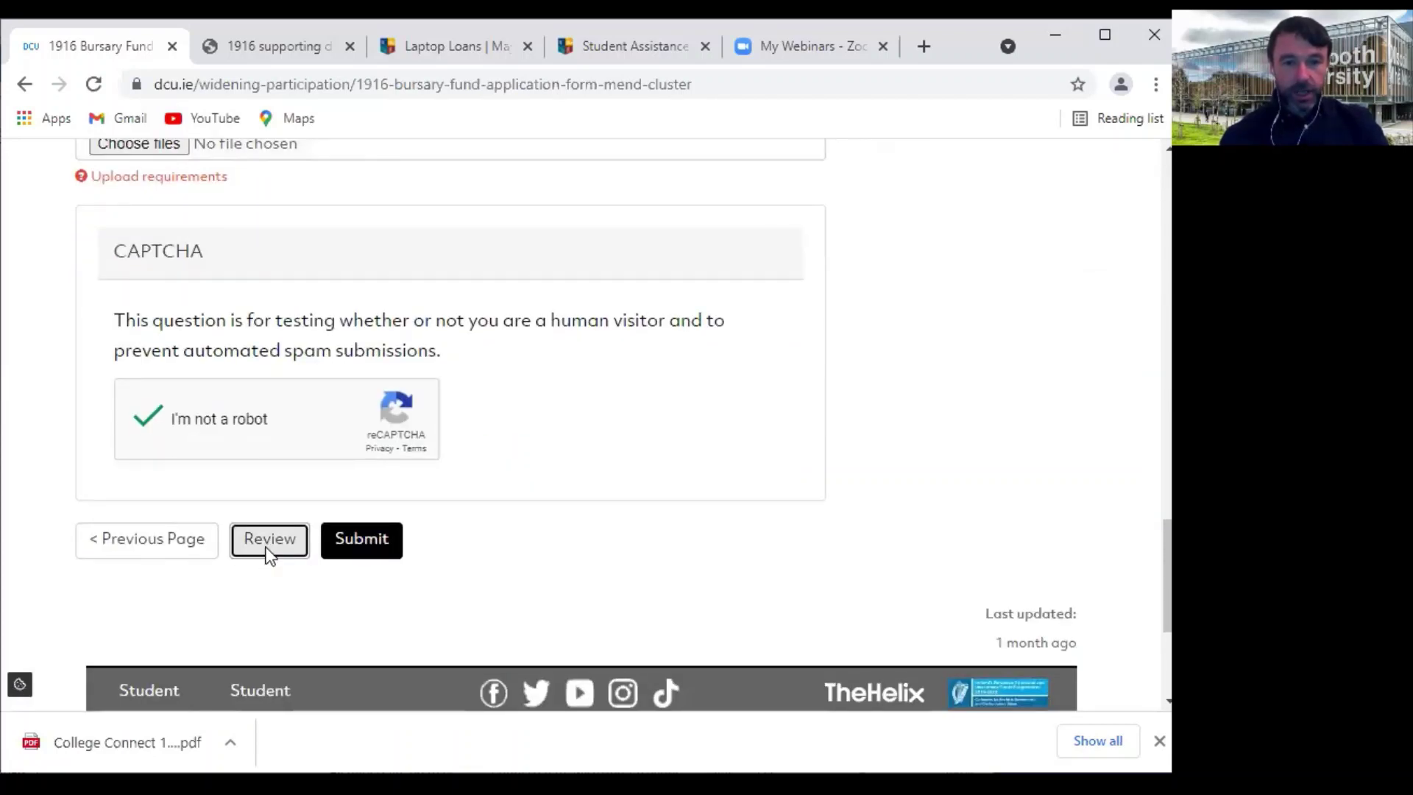
{"action": "scroll", "coordinate": [514, 569], "scroll_direction": "down", "scroll_amount": 10}
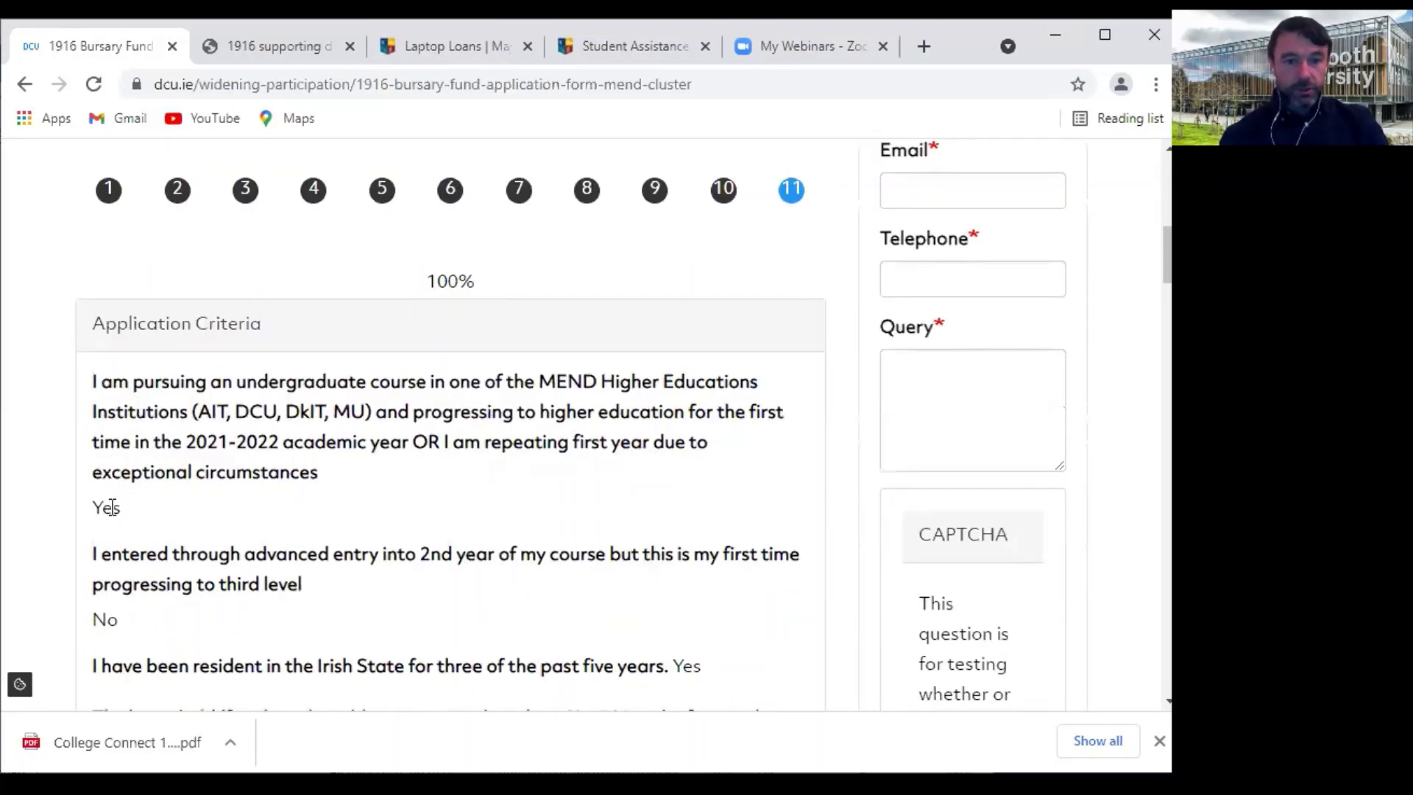
{"action": "scroll", "coordinate": [108, 502], "scroll_direction": "down", "scroll_amount": 6}
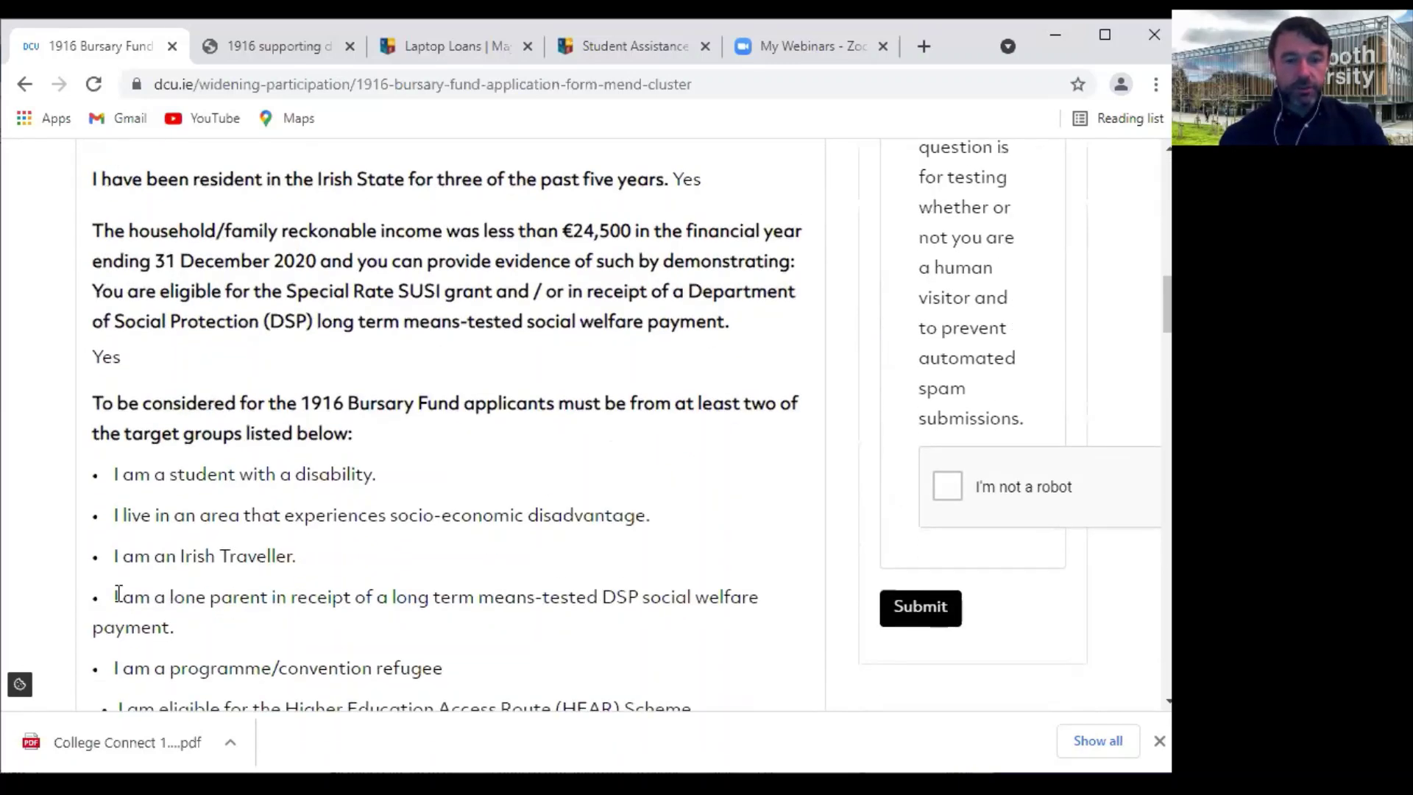
{"action": "scroll", "coordinate": [118, 595], "scroll_direction": "down", "scroll_amount": 10}
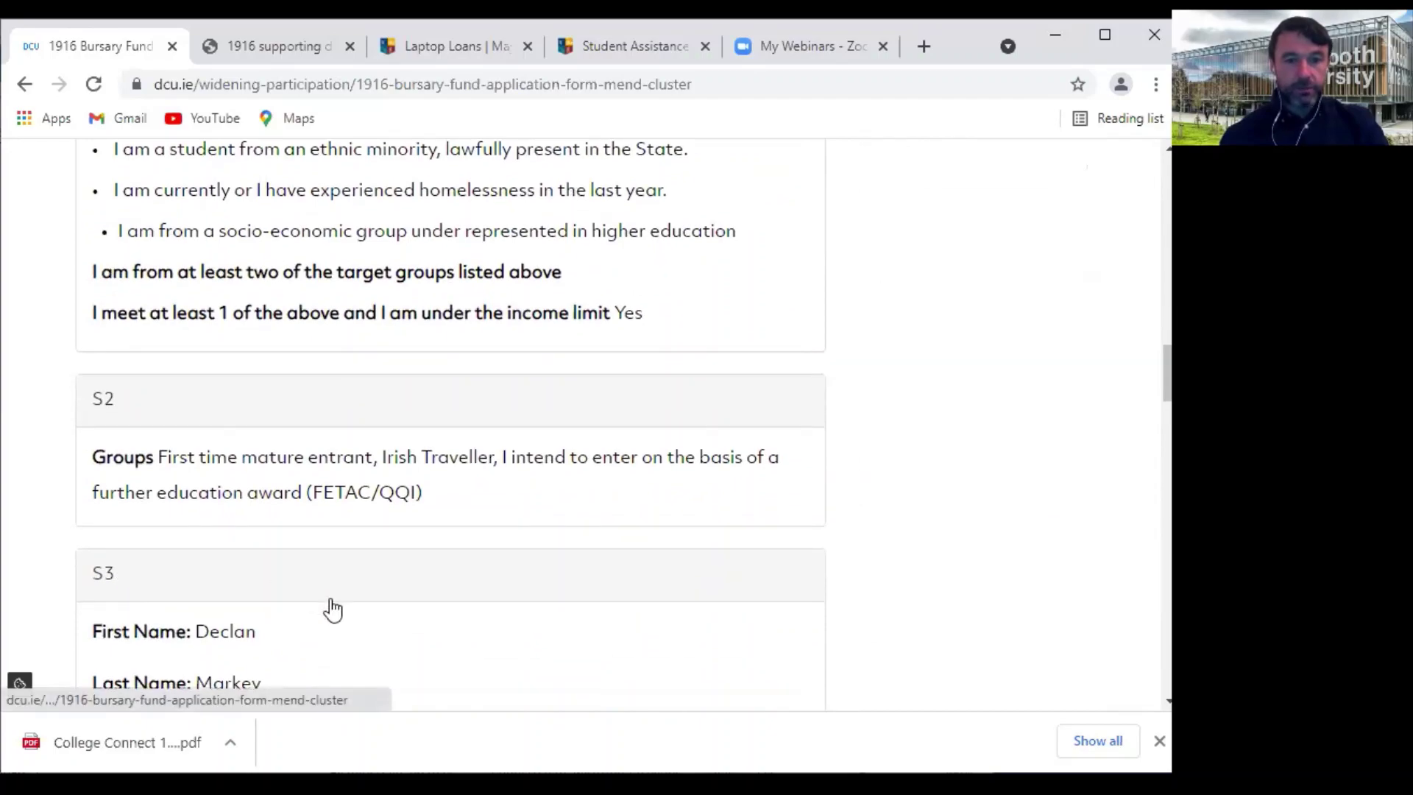
{"action": "scroll", "coordinate": [333, 609], "scroll_direction": "down", "scroll_amount": 3}
{"action": "scroll", "coordinate": [332, 610], "scroll_direction": "up", "scroll_amount": 4}
{"action": "scroll", "coordinate": [332, 609], "scroll_direction": "down", "scroll_amount": 16}
{"action": "scroll", "coordinate": [333, 608], "scroll_direction": "down", "scroll_amount": 15}
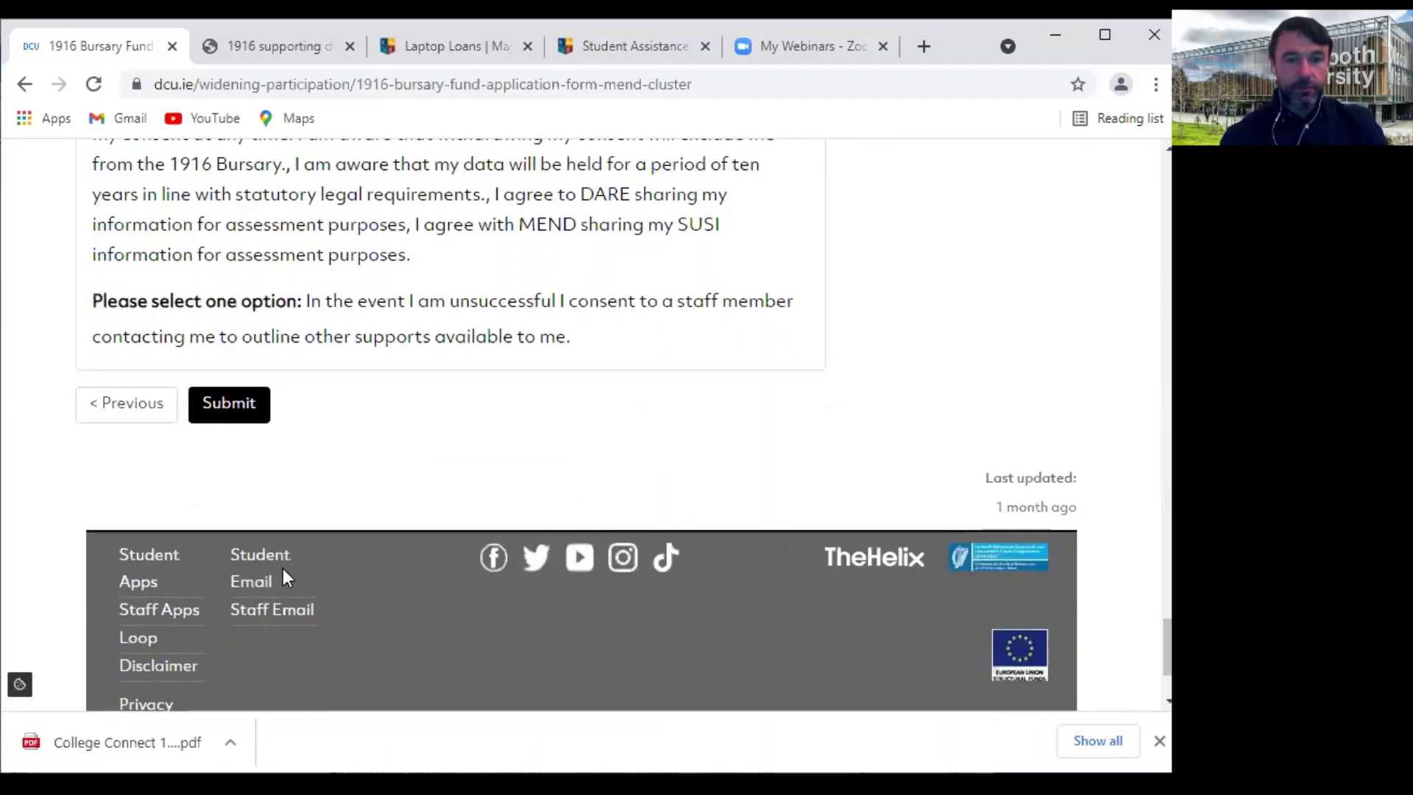
{"action": "left_click", "coordinate": [124, 406]}
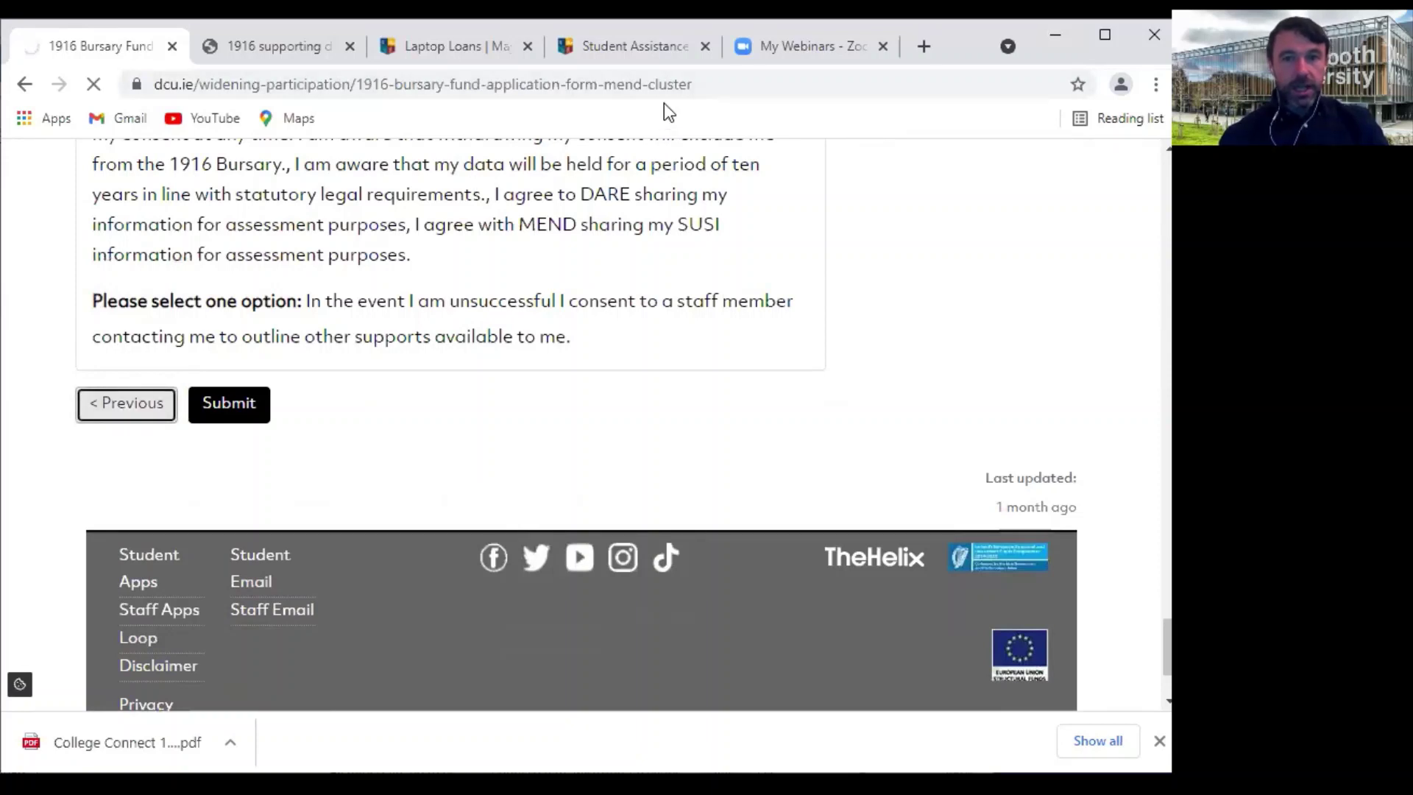